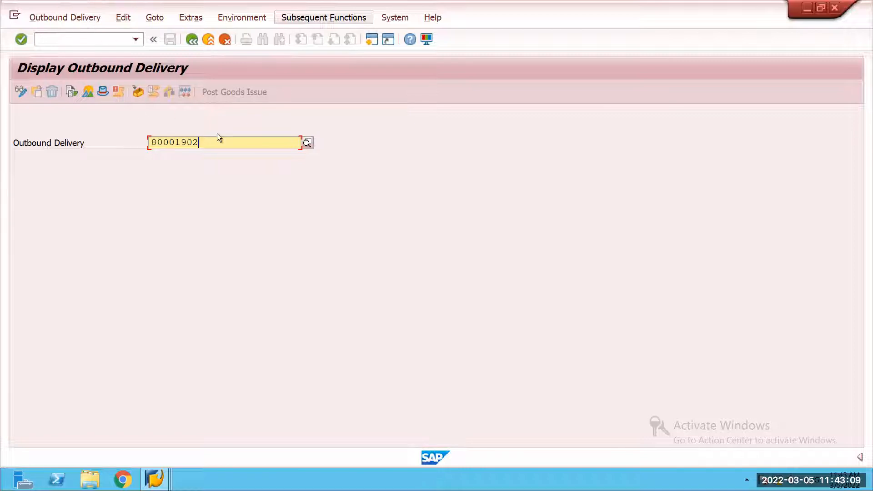
Step: Start creating an outbound delivery with order reference for shipping point 59SR, using the prefilled sales order
{"action": "left_click", "coordinate": [66, 18]}
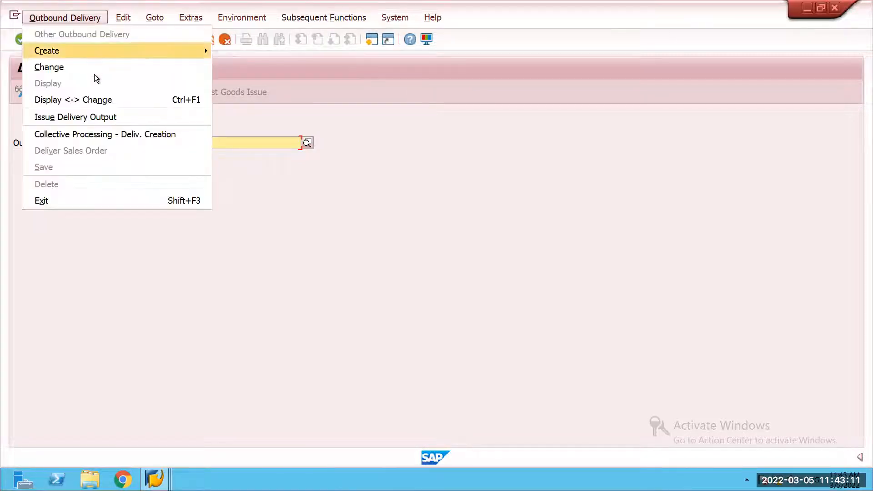
{"action": "mouse_move", "coordinate": [149, 54]}
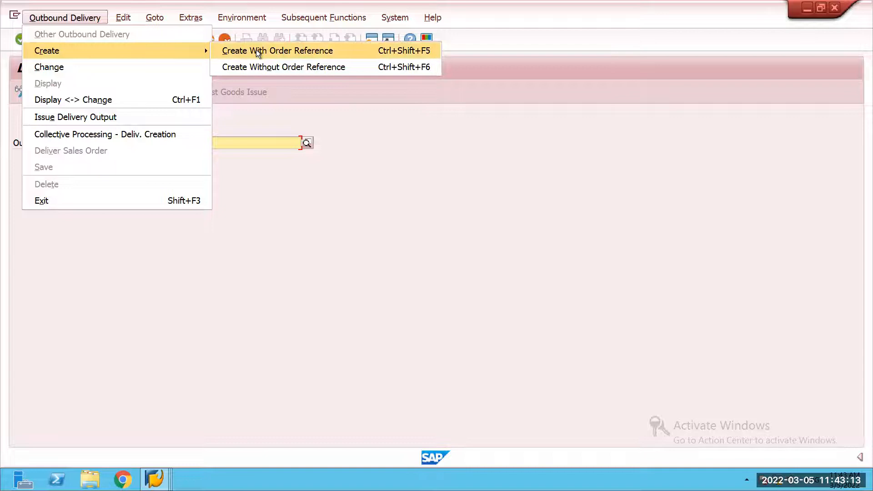
{"action": "left_click", "coordinate": [254, 50]}
{"action": "key", "text": "Return"}
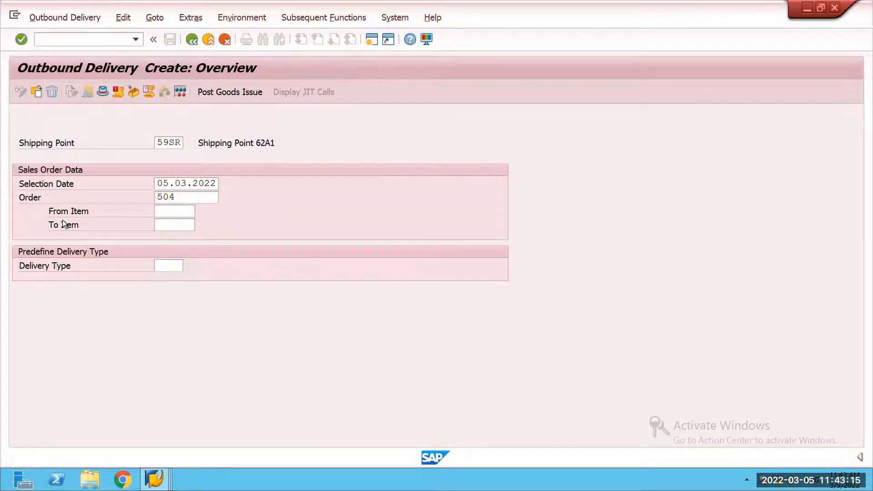
Step: Set the delivery quantity of item 10, material 1532, to 6 EA
{"action": "left_click", "coordinate": [378, 254]}
{"action": "key", "text": "BackSpace"}
{"action": "key", "text": "BackSpace"}
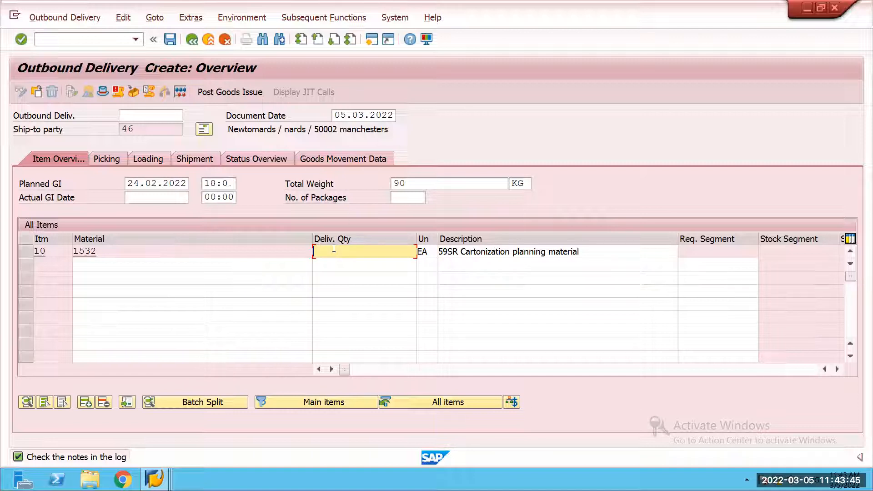
{"action": "type", "text": "6"}
{"action": "key", "text": "Return"}
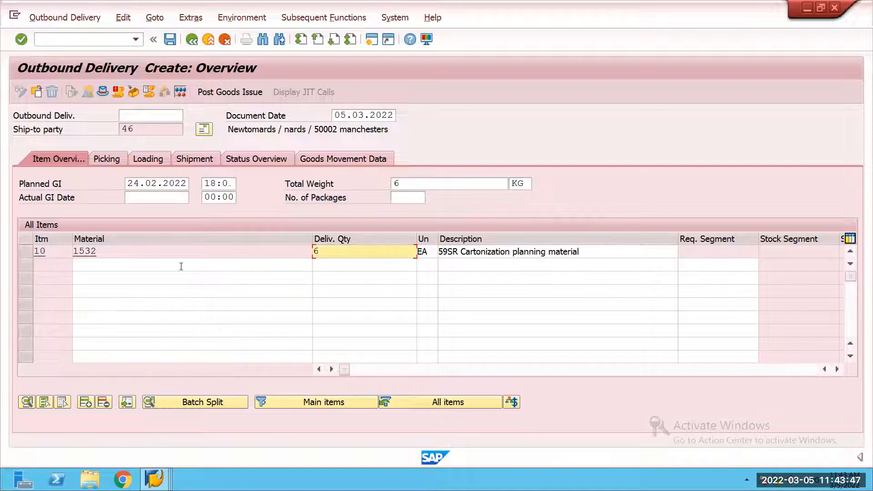
Step: Check the item's material and the total weight, and save the outbound delivery
{"action": "left_click_drag", "start_coordinate": [96, 252], "coordinate": [75, 252]}
{"action": "key", "text": "ctrl+c"}
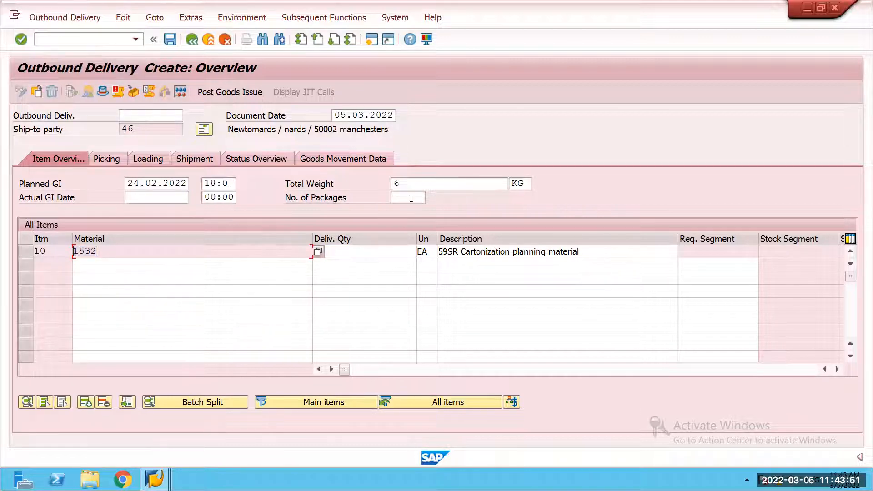
{"action": "left_click", "coordinate": [409, 184]}
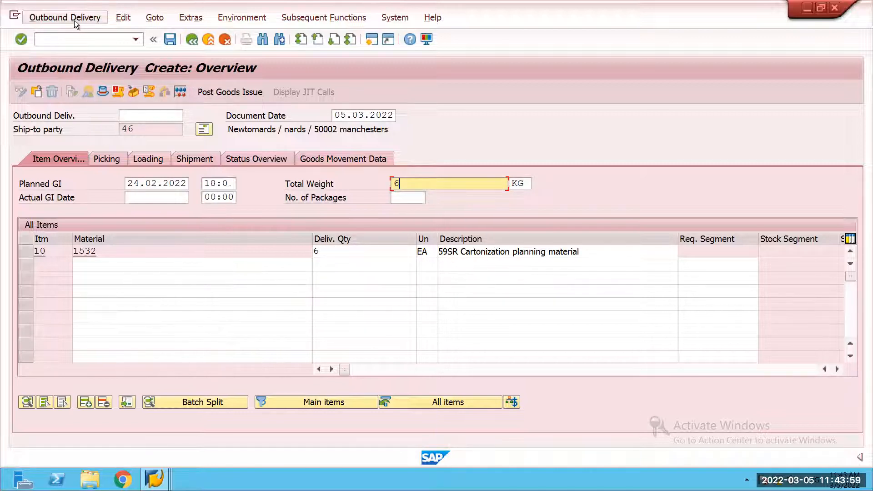
{"action": "left_click", "coordinate": [168, 42]}
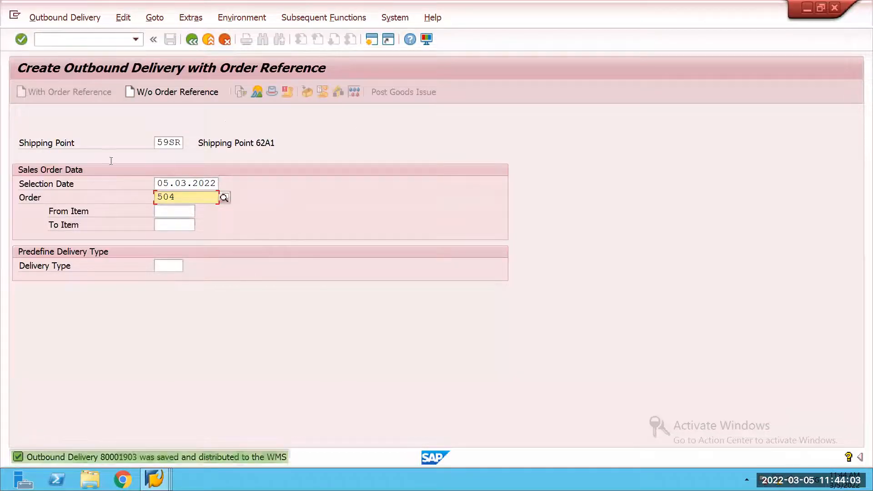
Step: Open the outbound delivery display and copy the new delivery's number
{"action": "left_click", "coordinate": [61, 17]}
{"action": "left_click", "coordinate": [70, 78]}
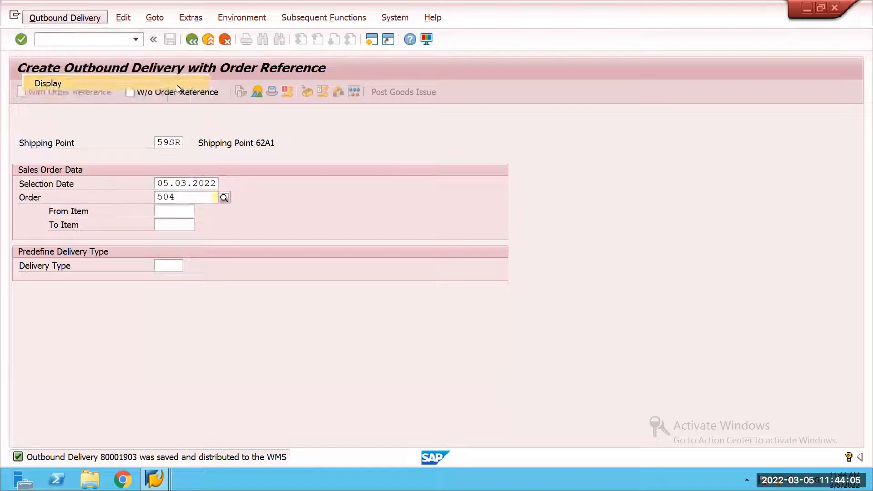
{"action": "left_click_drag", "start_coordinate": [206, 145], "coordinate": [151, 144]}
{"action": "key", "text": "ctrl+c"}
{"action": "left_click", "coordinate": [162, 351]}
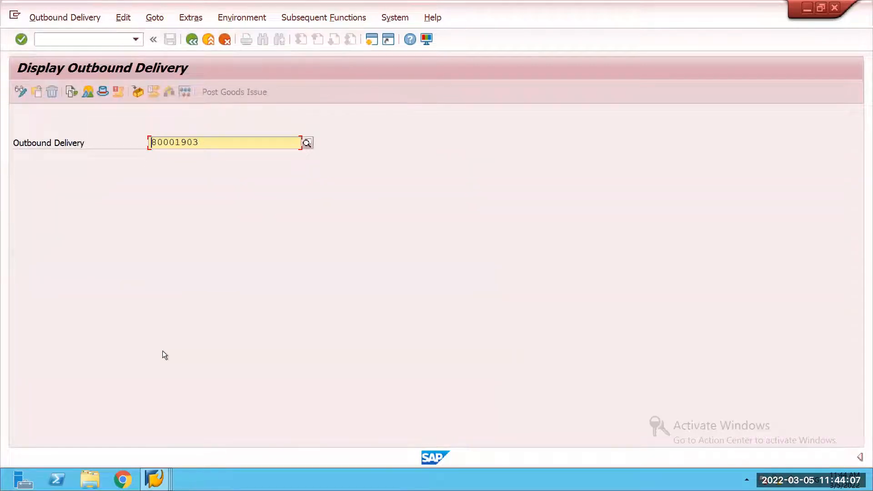
Step: Switch to the Cartonization Planning for Outbound Delivery Orders session and enter the copied delivery number as the outbound delivery order
{"action": "left_click", "coordinate": [154, 479]}
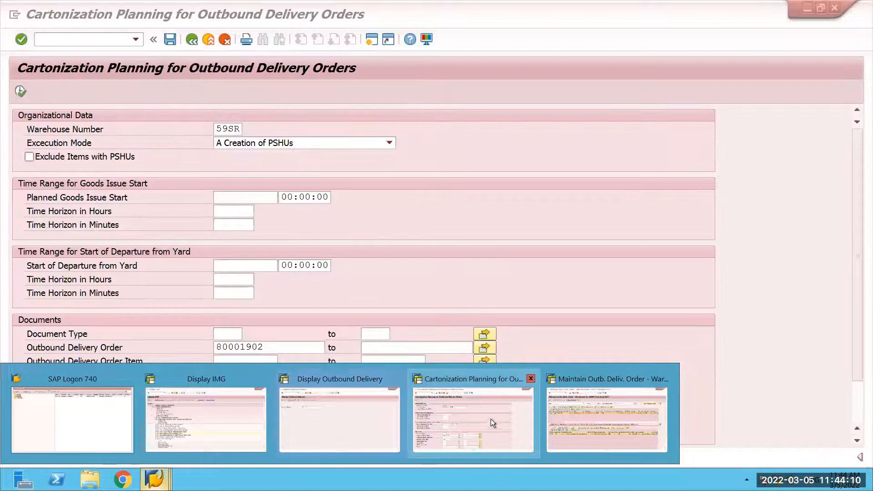
{"action": "left_click", "coordinate": [490, 419]}
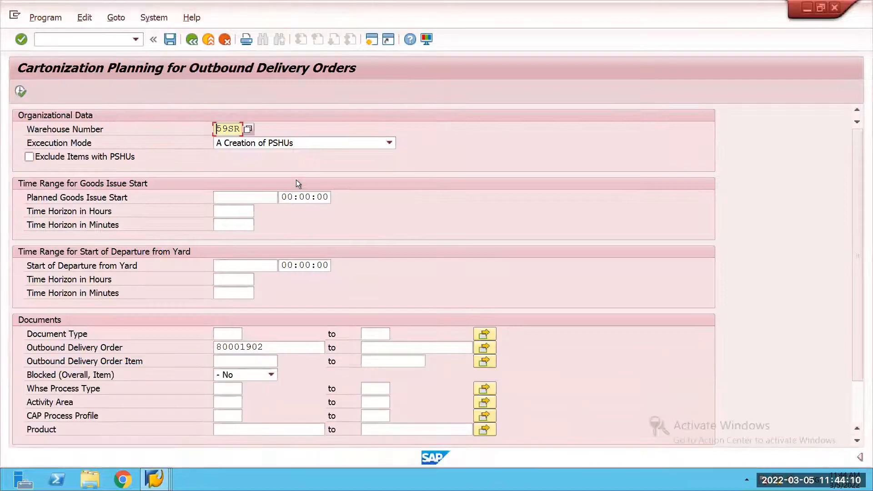
{"action": "left_click", "coordinate": [214, 347]}
{"action": "key", "text": "ctrl+v"}
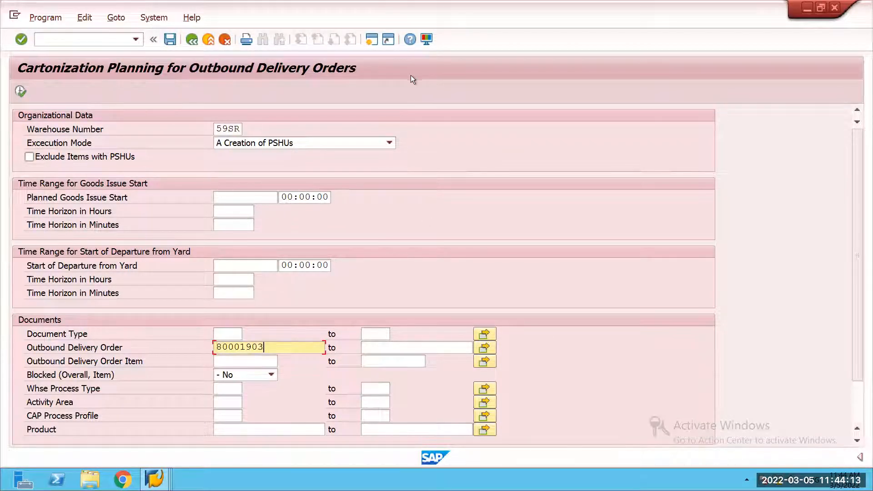
Step: Return to SAP Easy Access and open /SCWM/CAPDLV under Extended Warehouse Management, Work Scheduling, Cartonization Planning
{"action": "left_click", "coordinate": [193, 39]}
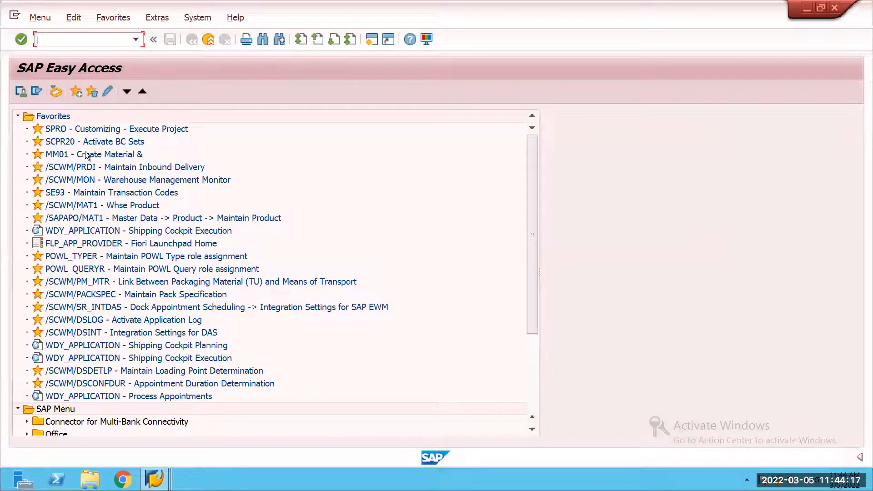
{"action": "left_click_drag", "start_coordinate": [526, 308], "coordinate": [528, 383]}
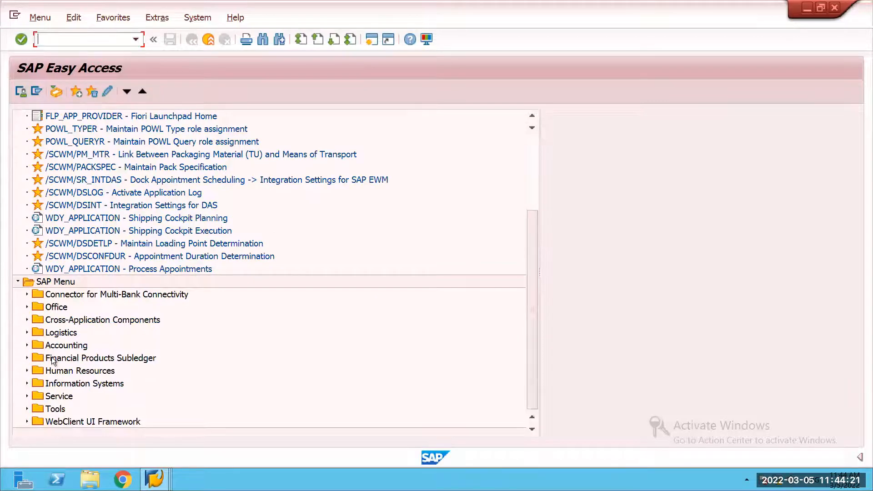
{"action": "left_click", "coordinate": [27, 332]}
{"action": "left_click", "coordinate": [34, 348]}
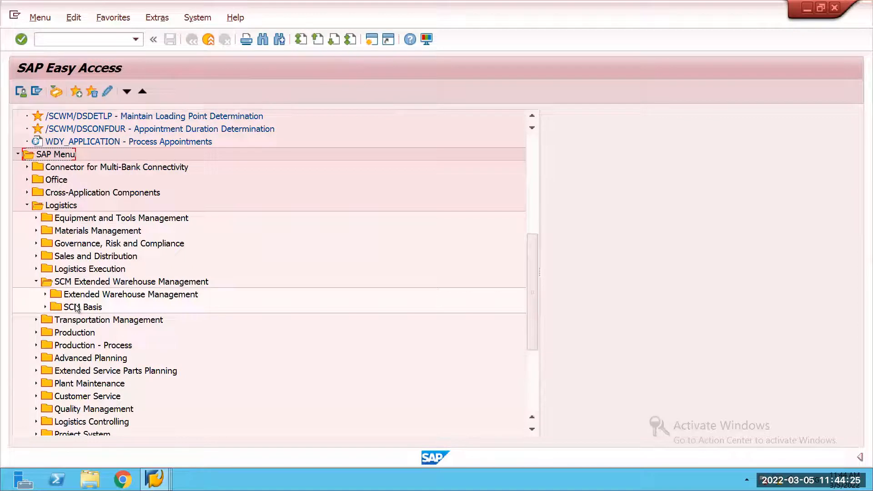
{"action": "left_click", "coordinate": [45, 294]}
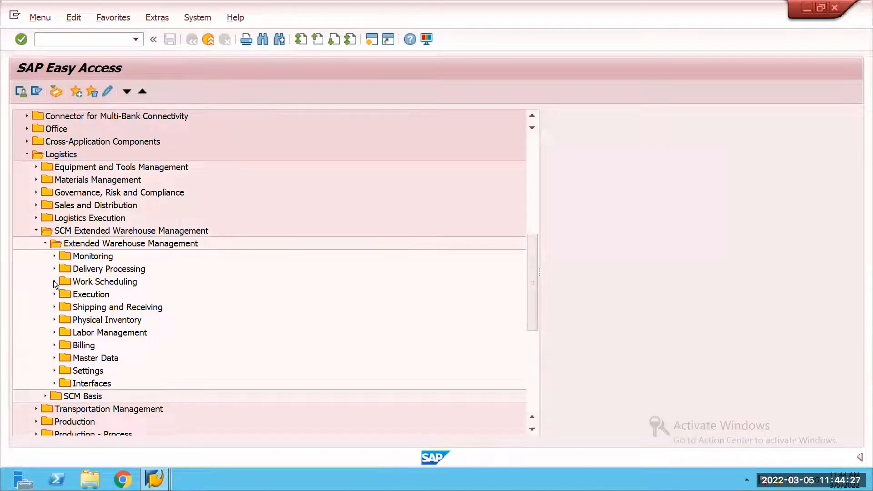
{"action": "left_click", "coordinate": [54, 281]}
{"action": "left_click", "coordinate": [64, 307]}
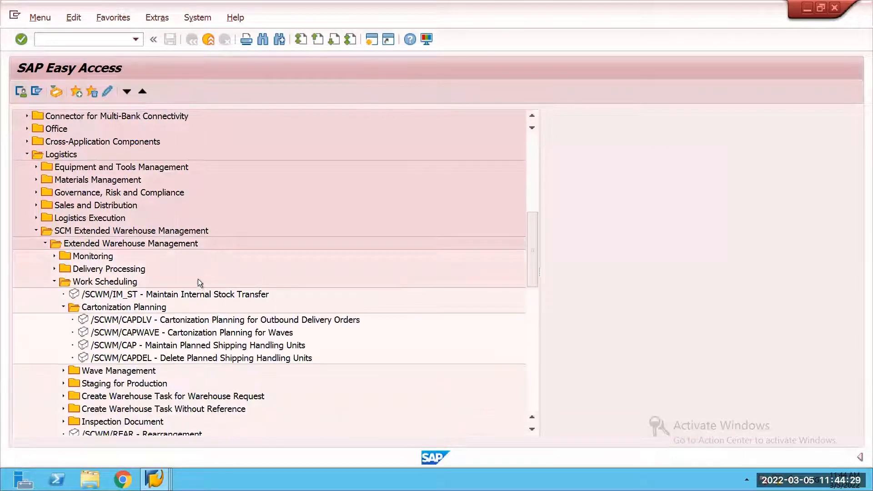
{"action": "double_click", "coordinate": [132, 269]}
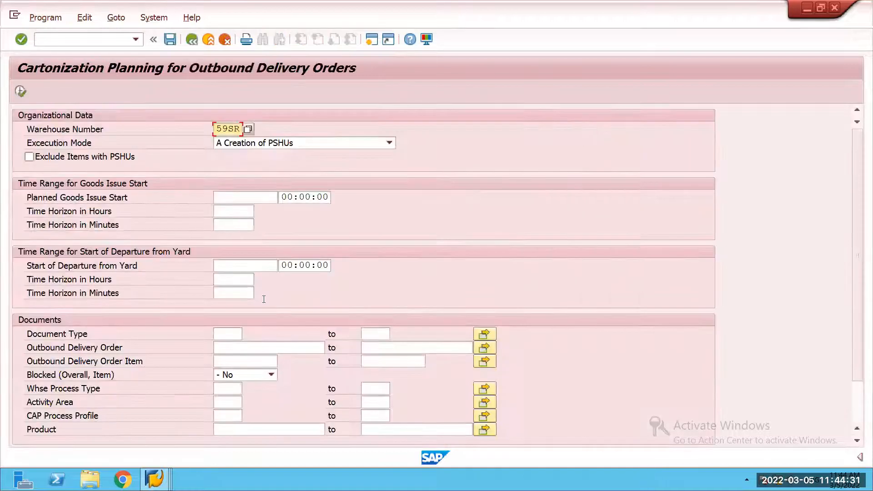
{"action": "left_click", "coordinate": [226, 349]}
{"action": "type", "text": "80001903"}
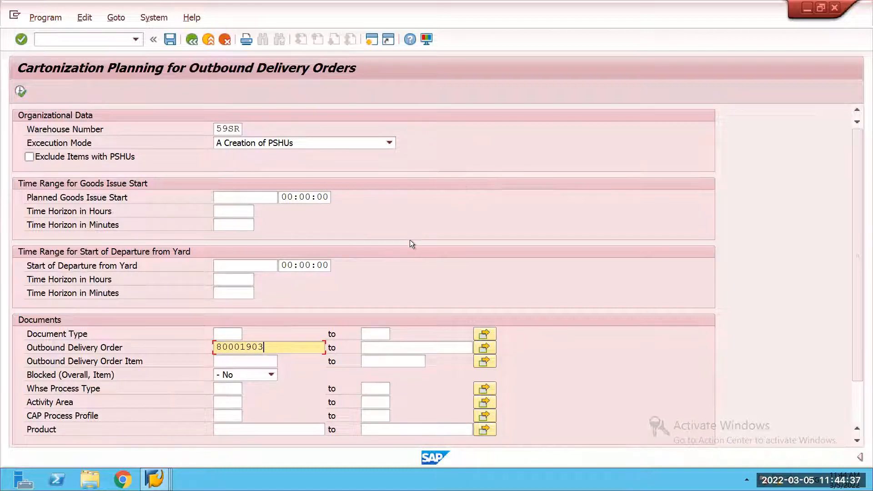
{"action": "left_click", "coordinate": [192, 40]}
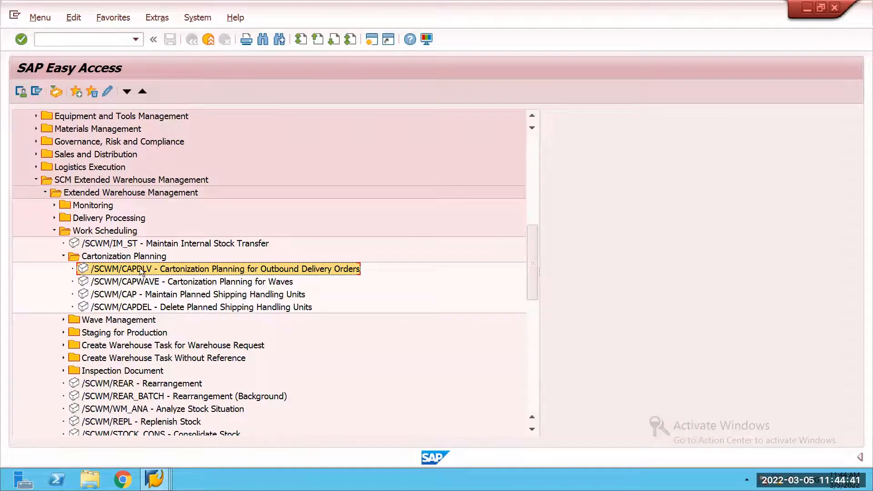
{"action": "double_click", "coordinate": [140, 268]}
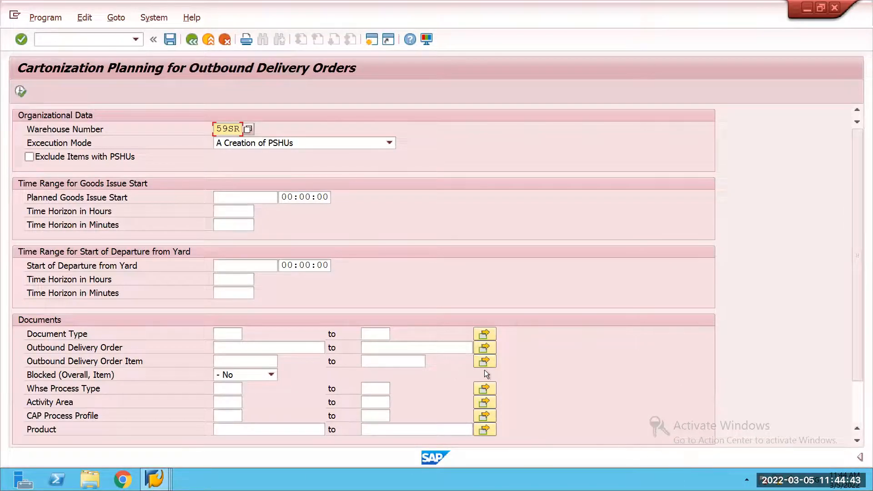
Step: Expand the status information and set it to show the transaction code
{"action": "left_click", "coordinate": [859, 457]}
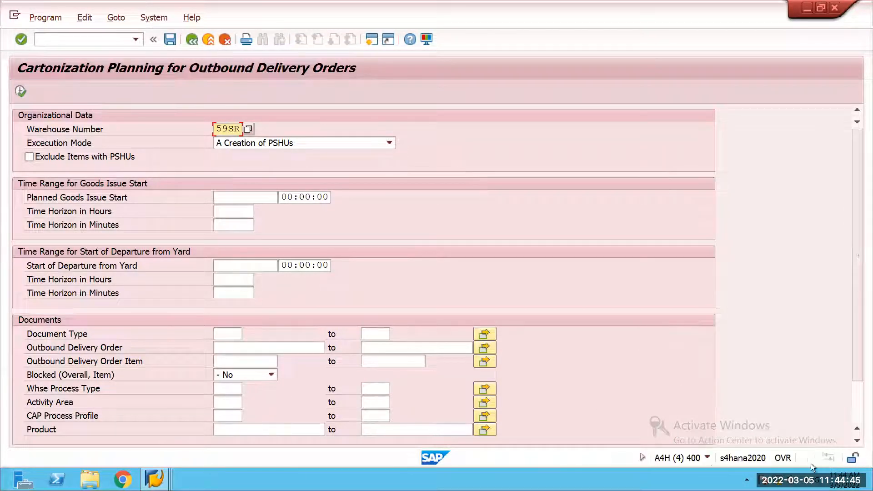
{"action": "left_click", "coordinate": [707, 458]}
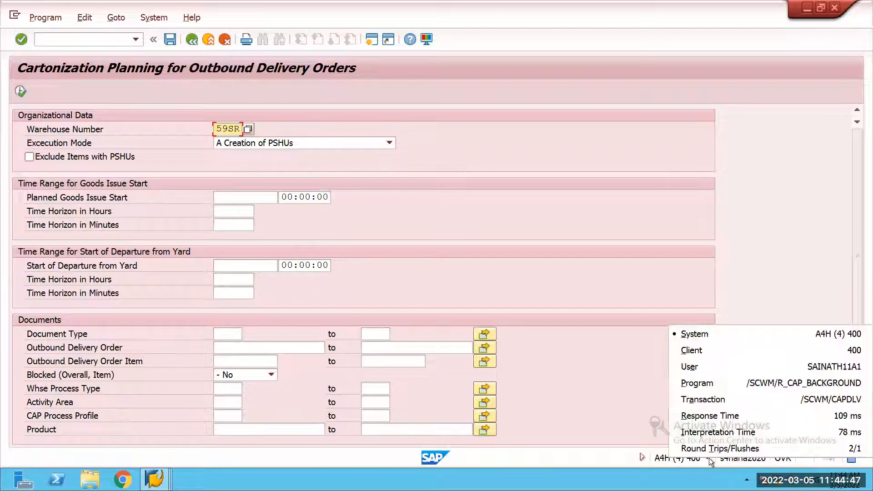
{"action": "left_click", "coordinate": [716, 386]}
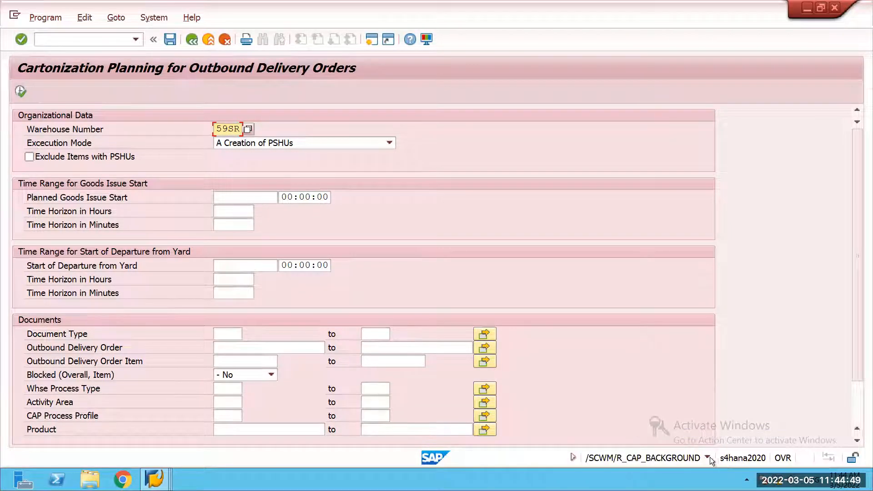
{"action": "left_click", "coordinate": [707, 458]}
{"action": "left_click", "coordinate": [719, 397]}
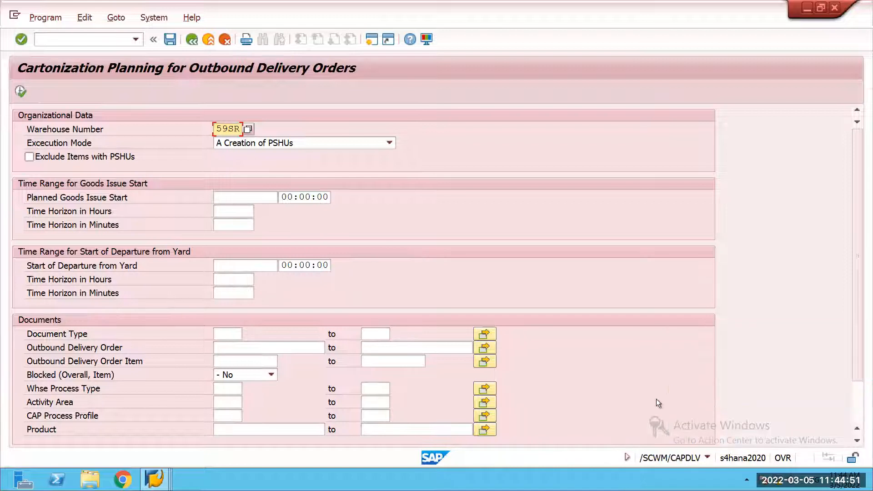
Step: Run cartonization planning with creation of PSHUs for the new outbound delivery order in warehouse 59SR and agree to continue with the selection
{"action": "left_click", "coordinate": [225, 345]}
{"action": "type", "text": "80001903"}
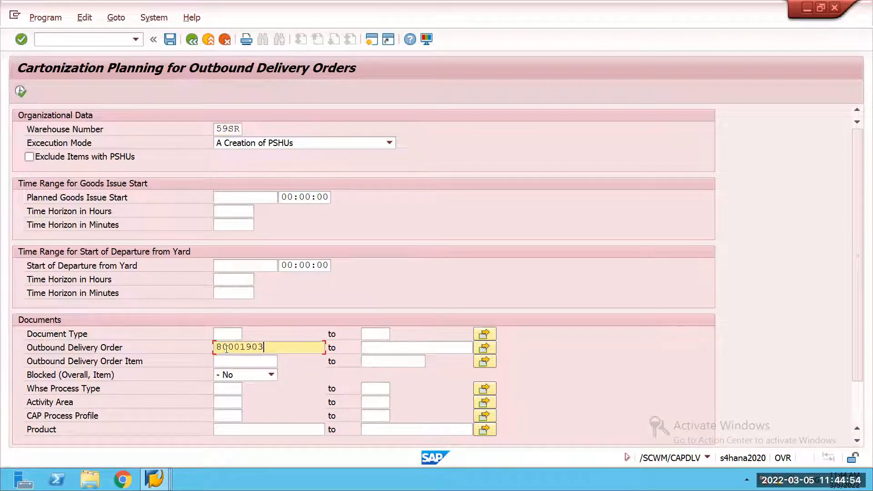
{"action": "left_click", "coordinate": [18, 93]}
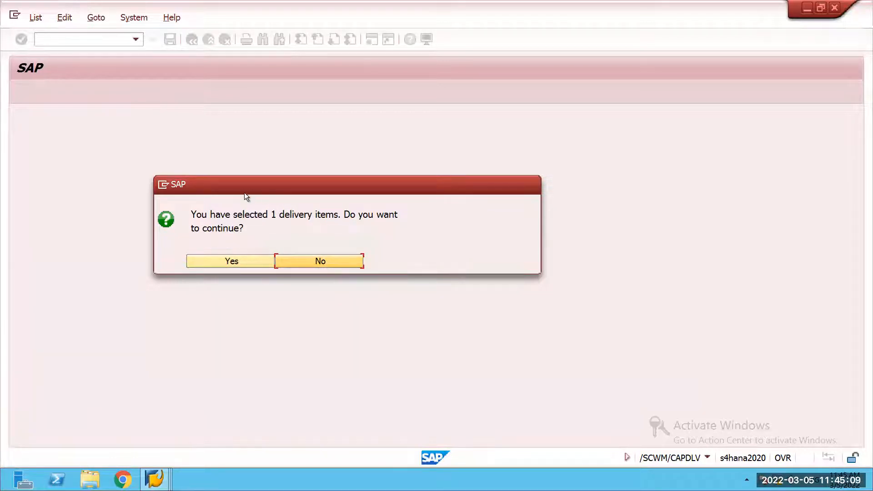
{"action": "left_click", "coordinate": [232, 261]}
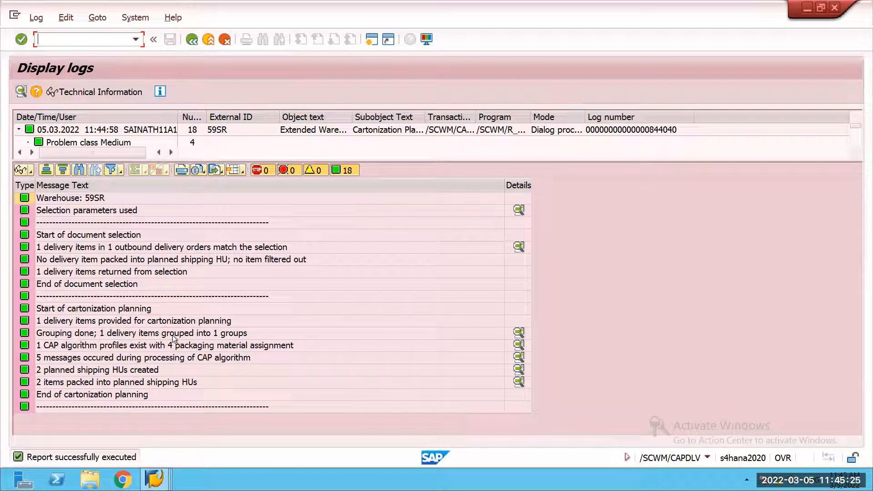
Step: Examine the log details for the delivery item grouping and for the CAP algorithm profile's packaging material assignments
{"action": "left_click", "coordinate": [519, 332]}
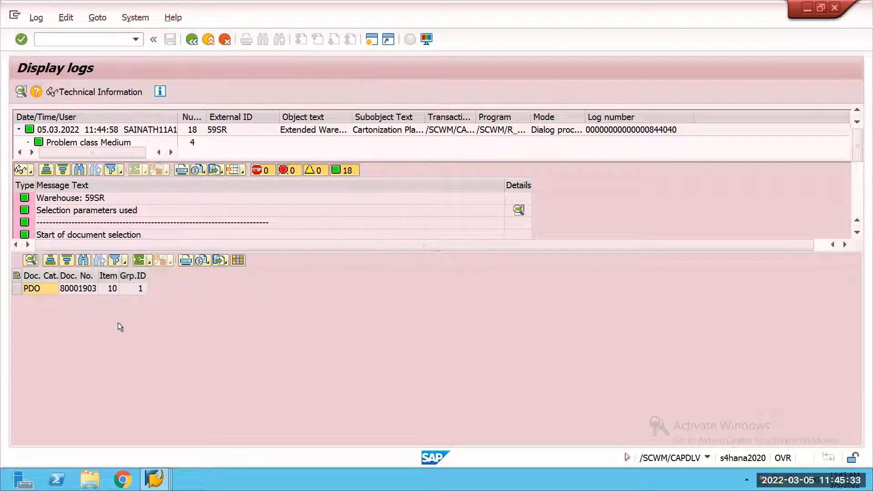
{"action": "left_click_drag", "start_coordinate": [398, 296], "coordinate": [396, 394]}
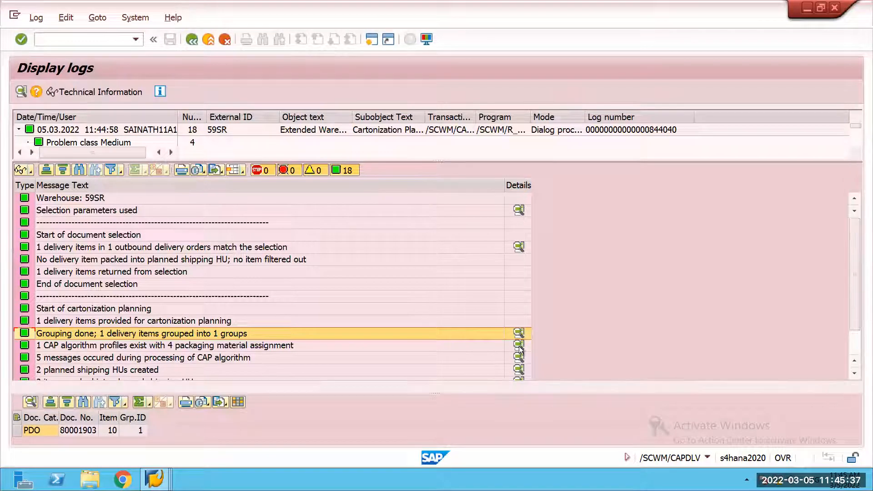
{"action": "left_click", "coordinate": [519, 347]}
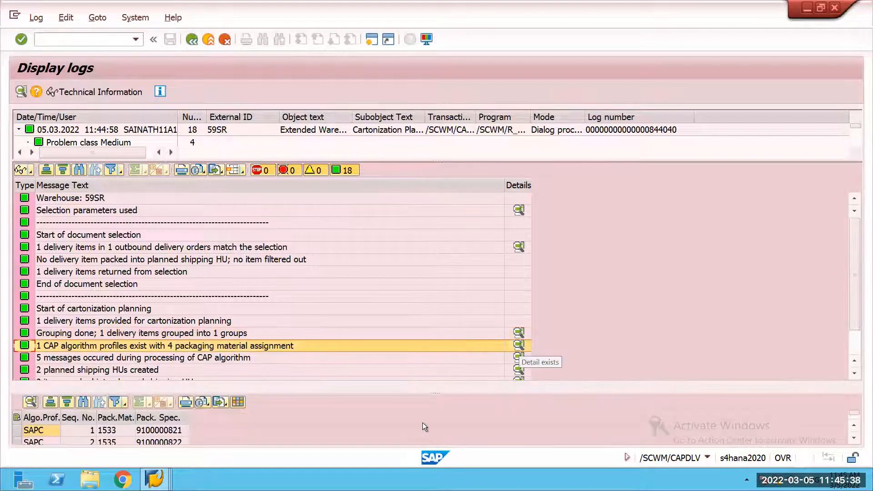
{"action": "left_click", "coordinate": [438, 392]}
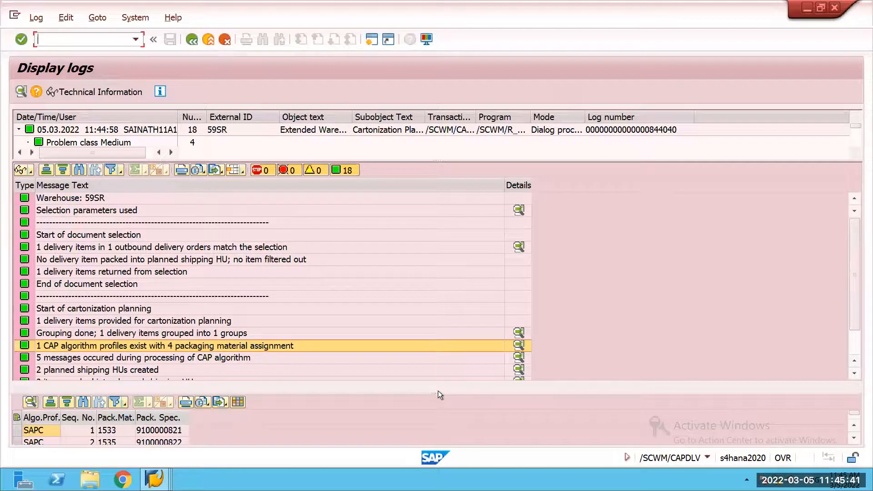
{"action": "left_click_drag", "start_coordinate": [438, 391], "coordinate": [447, 331]}
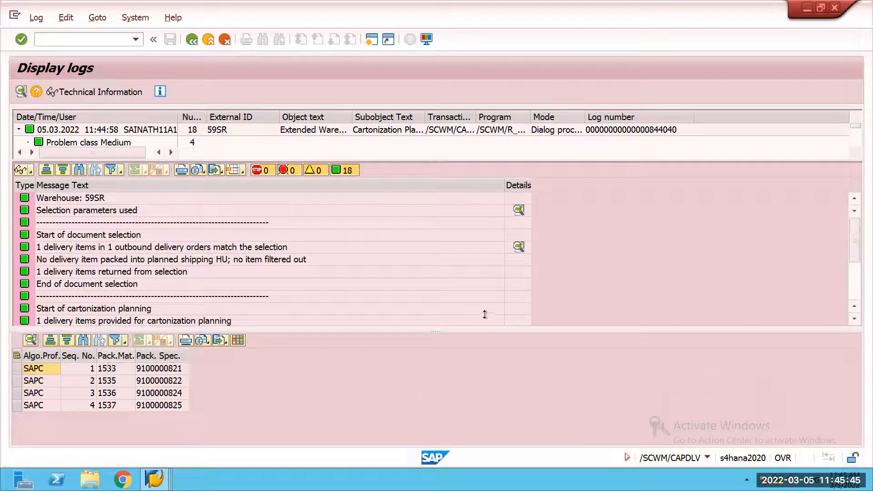
{"action": "left_click_drag", "start_coordinate": [444, 332], "coordinate": [432, 421]}
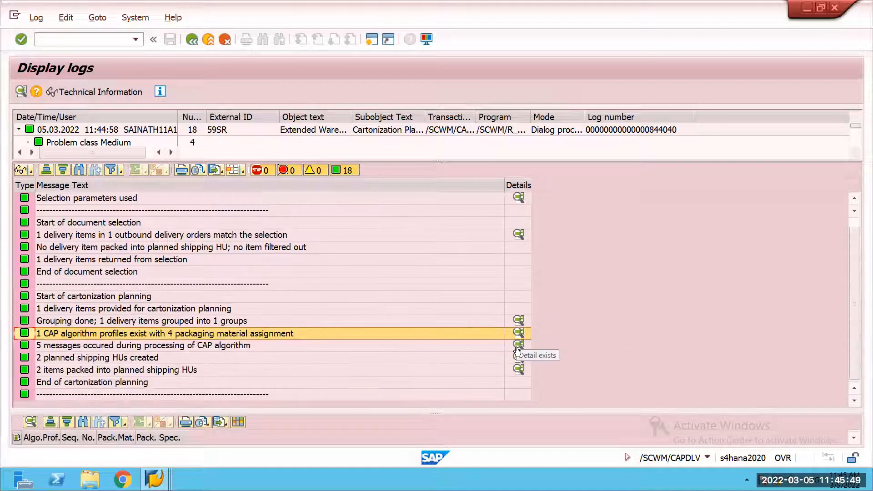
Step: Display the details of the messages from CAP algorithm processing and enlarge the detail area to read them
{"action": "left_click", "coordinate": [517, 347]}
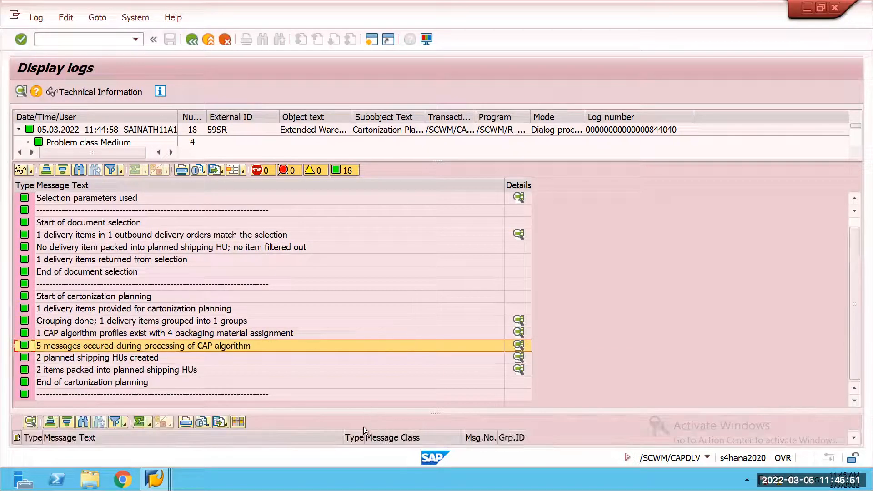
{"action": "left_click_drag", "start_coordinate": [365, 414], "coordinate": [382, 367]}
{"action": "left_click_drag", "start_coordinate": [389, 325], "coordinate": [386, 322]}
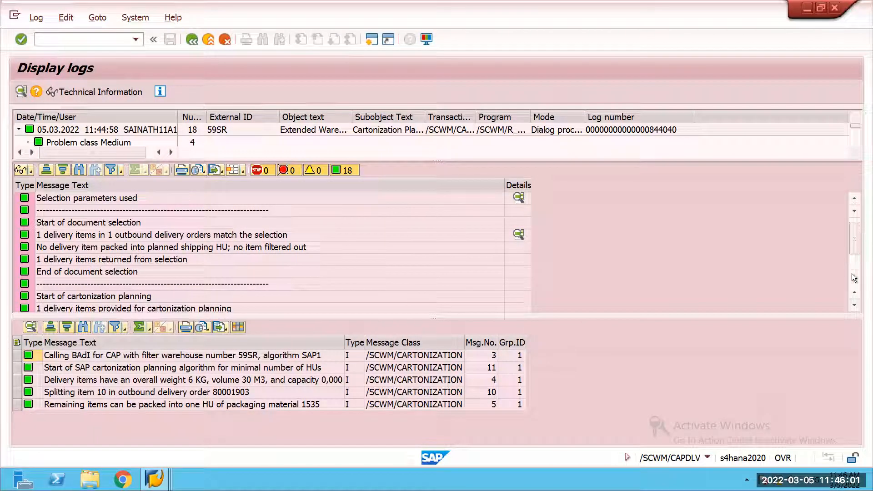
Step: Examine the log details for the planned shipping HUs created and the items packed into them
{"action": "left_click", "coordinate": [855, 306]}
{"action": "left_click", "coordinate": [856, 306]}
{"action": "left_click", "coordinate": [855, 307]}
{"action": "left_click", "coordinate": [856, 306]}
{"action": "left_click", "coordinate": [856, 306]}
{"action": "left_click", "coordinate": [855, 306]}
{"action": "left_click", "coordinate": [856, 306]}
{"action": "left_click", "coordinate": [855, 306]}
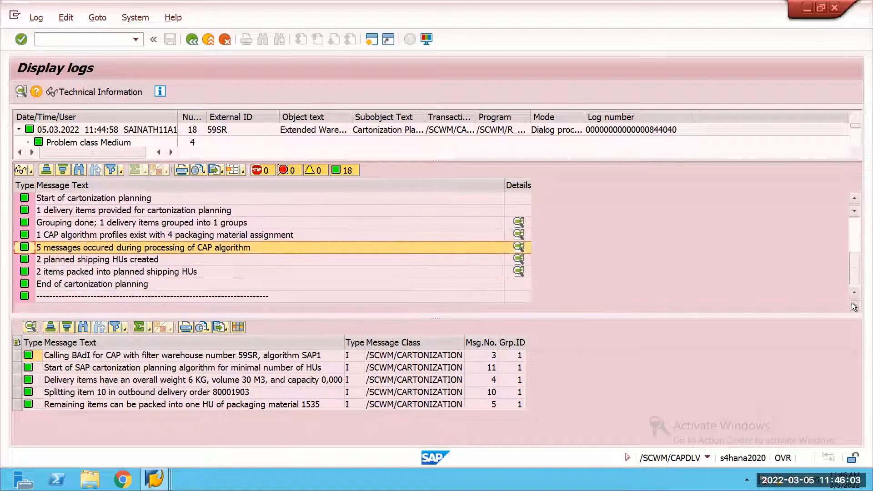
{"action": "left_click", "coordinate": [519, 259]}
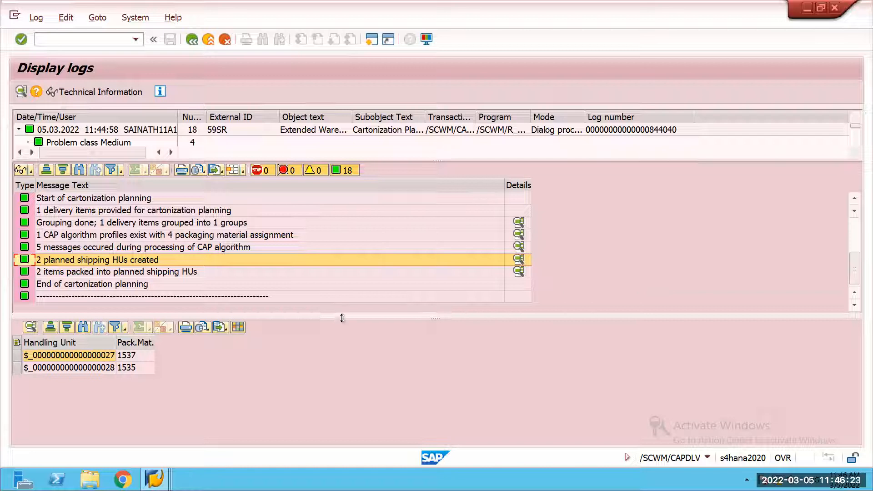
{"action": "left_click_drag", "start_coordinate": [342, 318], "coordinate": [342, 336]}
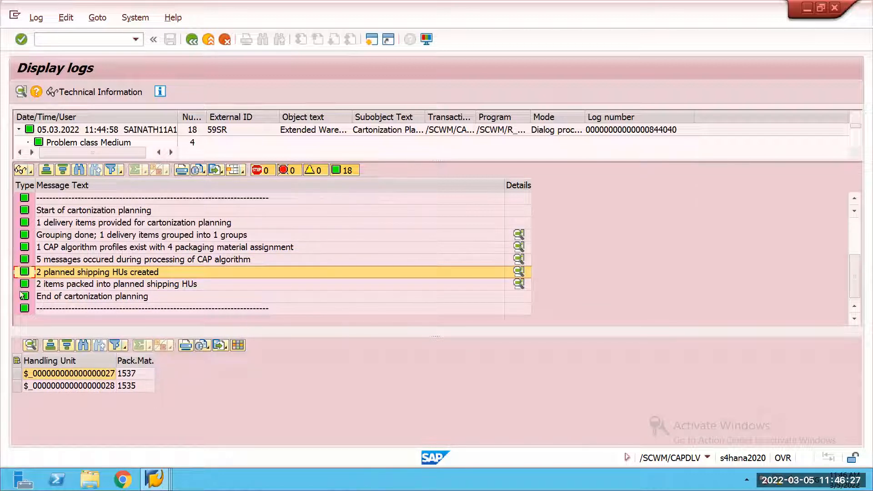
{"action": "left_click", "coordinate": [519, 285]}
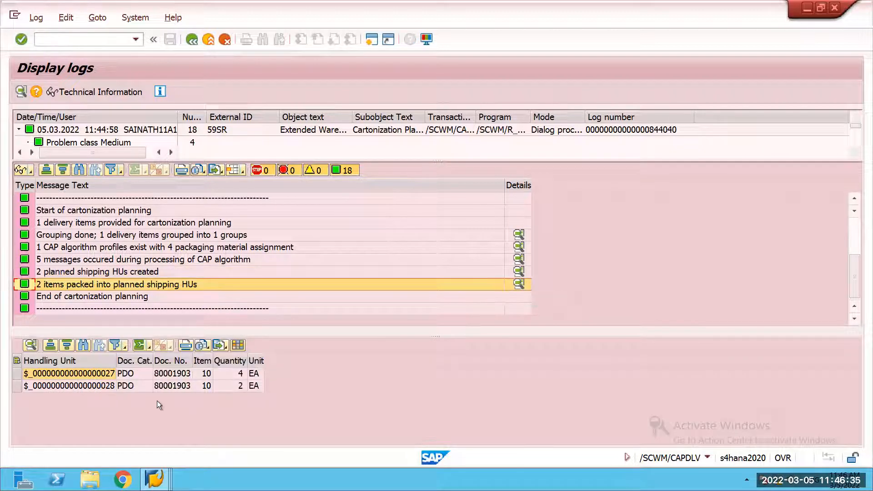
Step: Switch to the outbound delivery order maintenance session and find the new outbound delivery order
{"action": "left_click", "coordinate": [154, 480]}
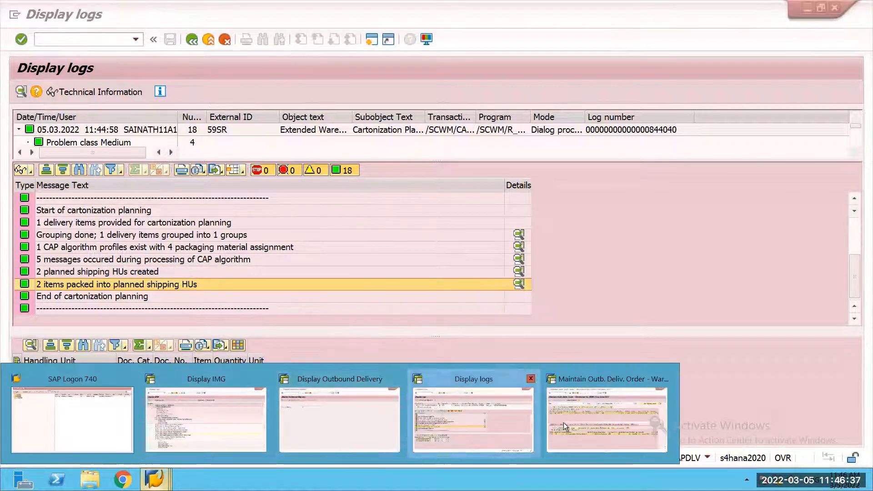
{"action": "left_click", "coordinate": [596, 420]}
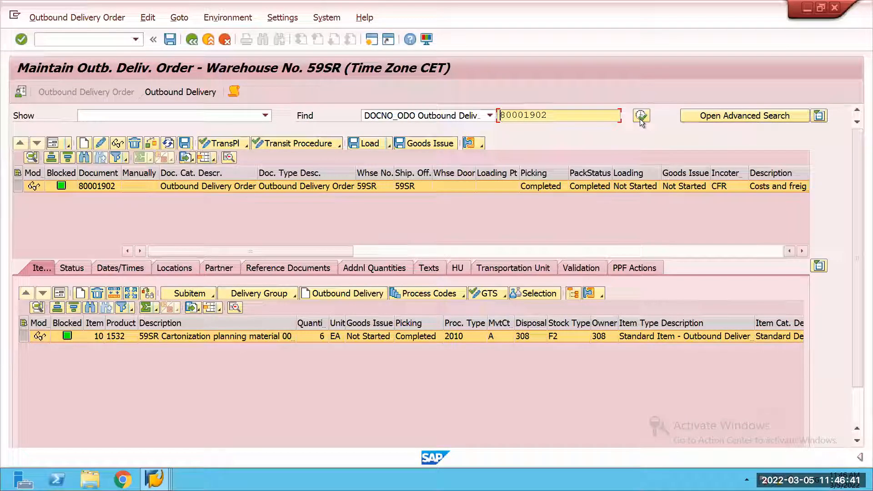
{"action": "key", "text": "BackSpace"}
{"action": "type", "text": "3"}
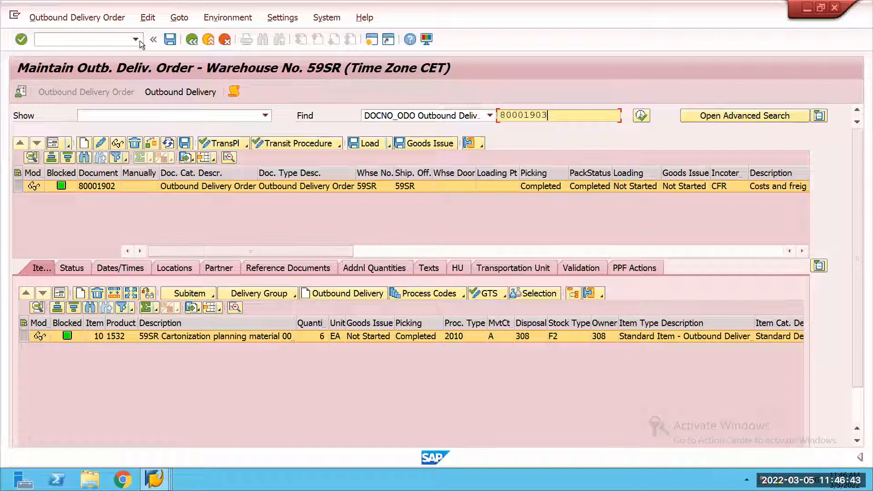
{"action": "key", "text": "Return"}
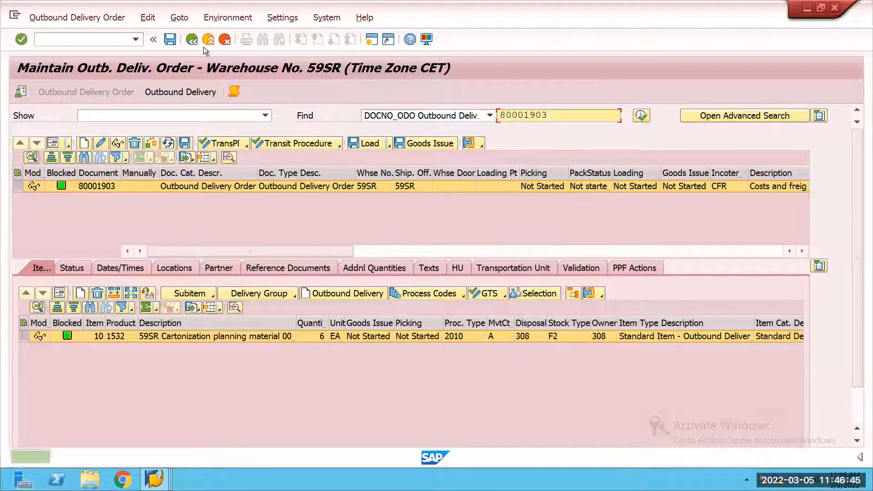
Step: Create and save the stock removal warehouse tasks for the delivery order, and open their confirmation
{"action": "key", "text": "F10"}
{"action": "key", "text": "Down"}
{"action": "key", "text": "Down"}
{"action": "key", "text": "Right"}
{"action": "key", "text": "Return"}
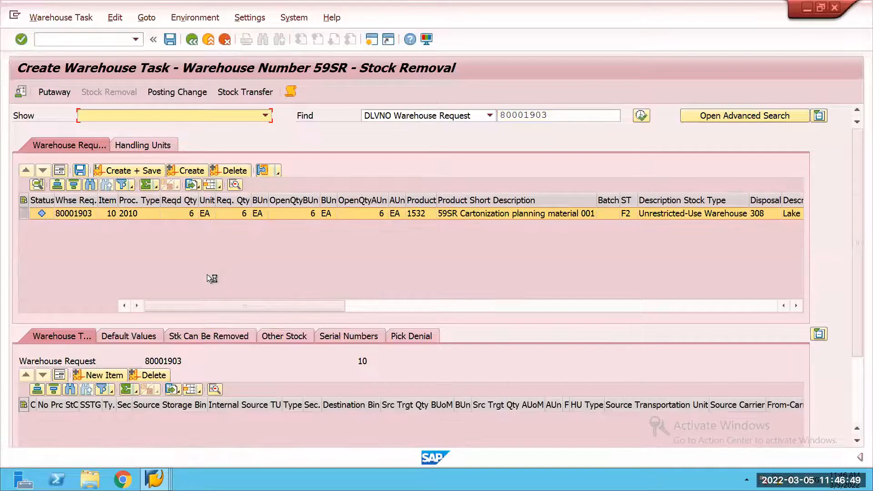
{"action": "left_click", "coordinate": [56, 18]}
{"action": "left_click", "coordinate": [84, 47]}
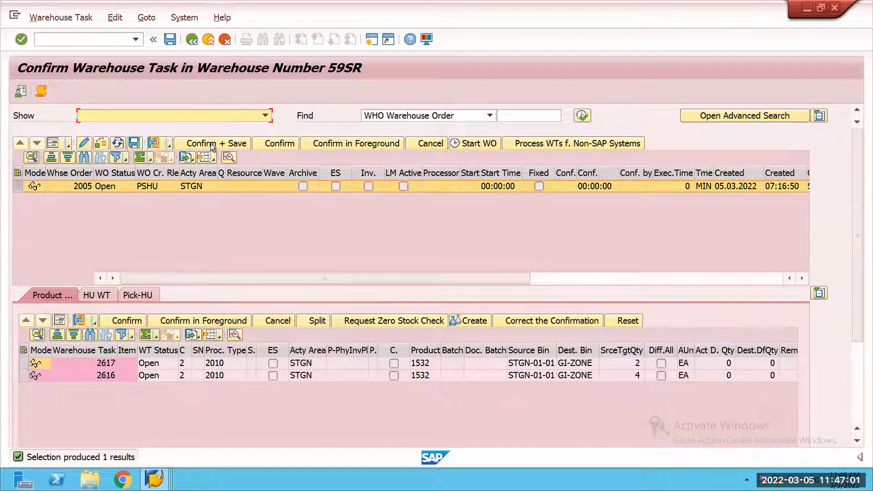
Step: Check the pick HUs of the warehouse order and display its warehouse order creation log
{"action": "left_click", "coordinate": [150, 295]}
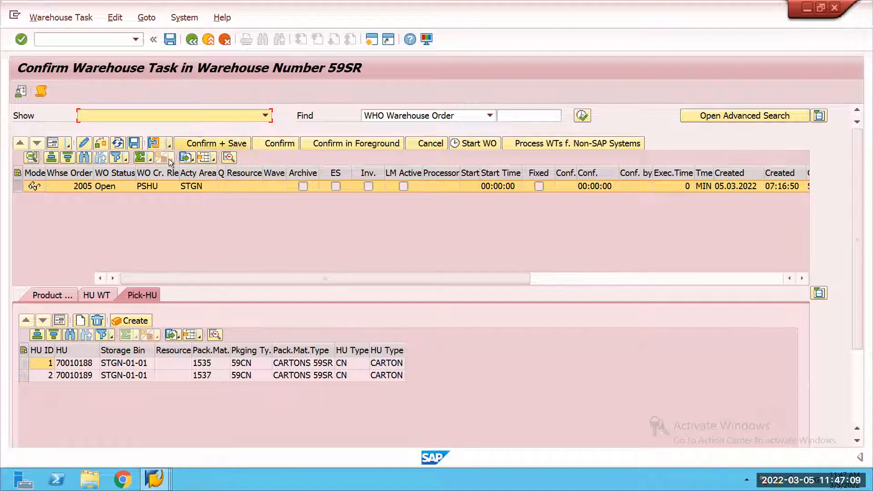
{"action": "left_click", "coordinate": [168, 145]}
{"action": "left_click", "coordinate": [196, 158]}
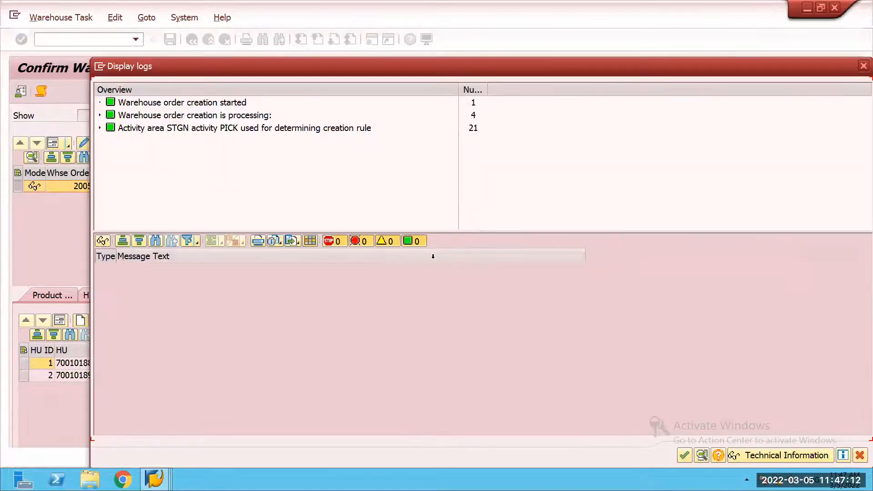
Step: Examine the log entries for creation rule PSHU and the use of planned shipping HUs in HU determination, and close the log
{"action": "left_click", "coordinate": [100, 128]}
{"action": "left_click", "coordinate": [109, 153]}
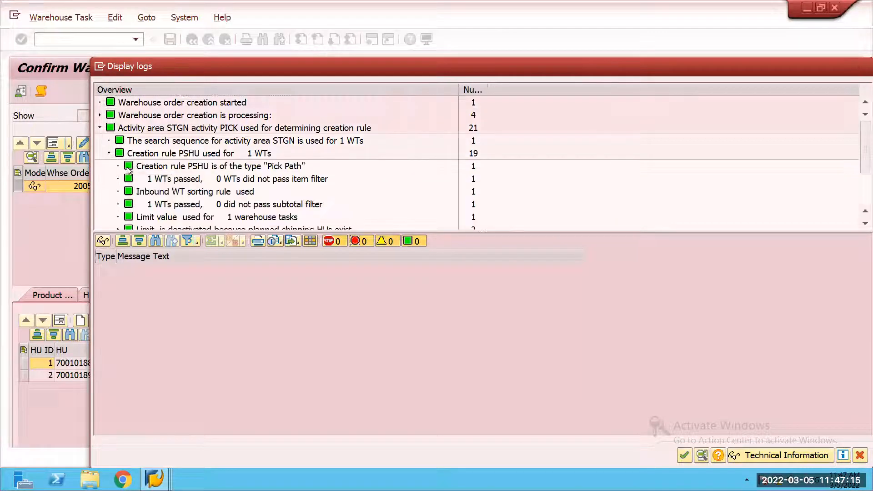
{"action": "scroll", "coordinate": [187, 198], "scroll_direction": "down", "scroll_amount": 3}
{"action": "scroll", "coordinate": [220, 180], "scroll_direction": "up", "scroll_amount": 2}
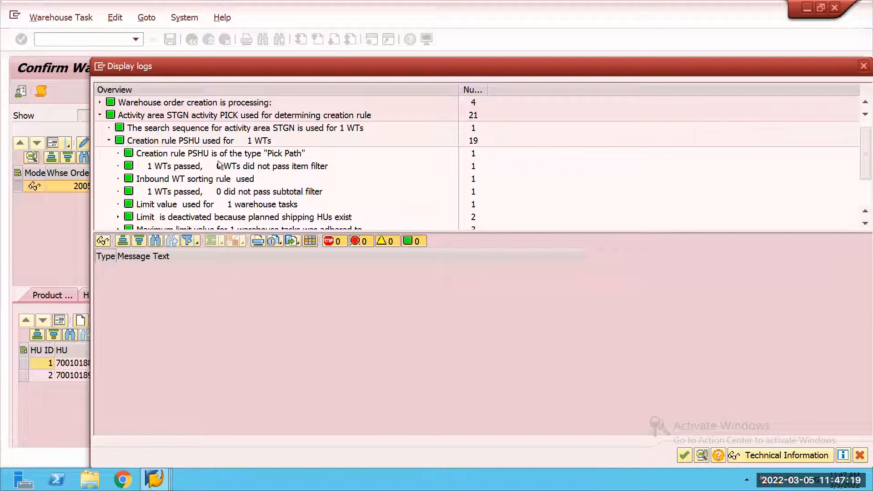
{"action": "scroll", "coordinate": [218, 164], "scroll_direction": "down", "scroll_amount": 4}
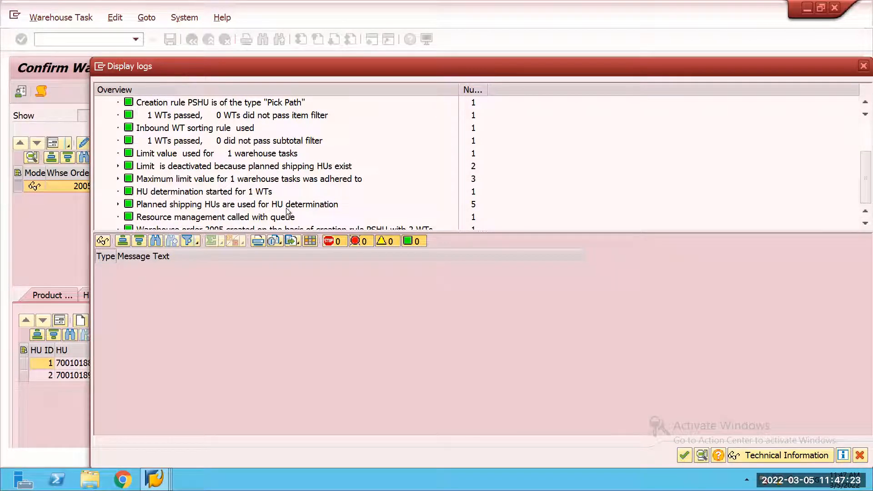
{"action": "left_click", "coordinate": [117, 204]}
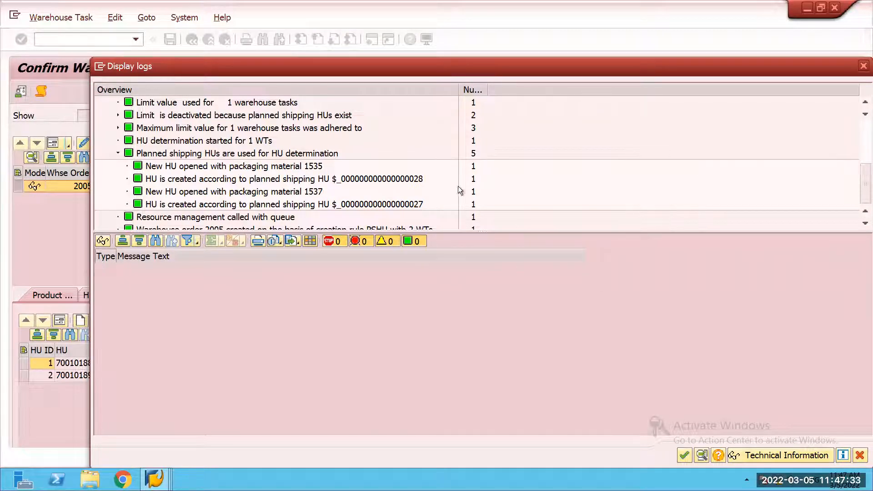
{"action": "left_click_drag", "start_coordinate": [759, 67], "coordinate": [711, 58]}
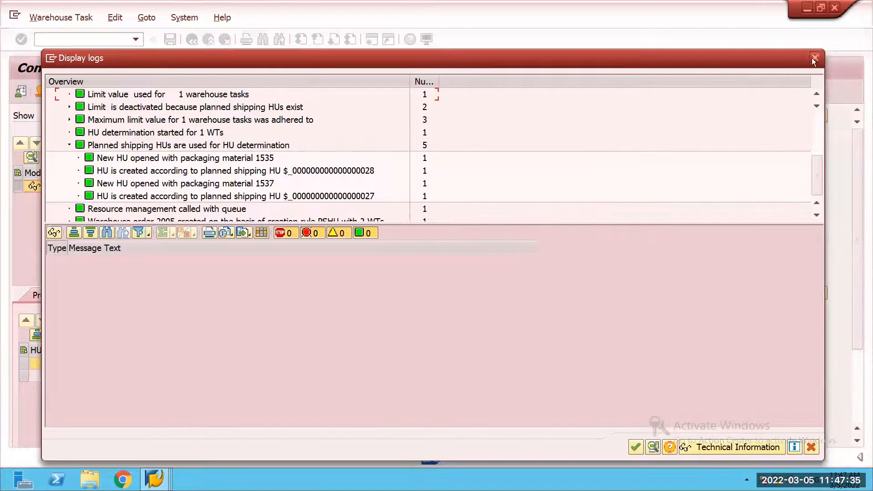
{"action": "left_click", "coordinate": [815, 58]}
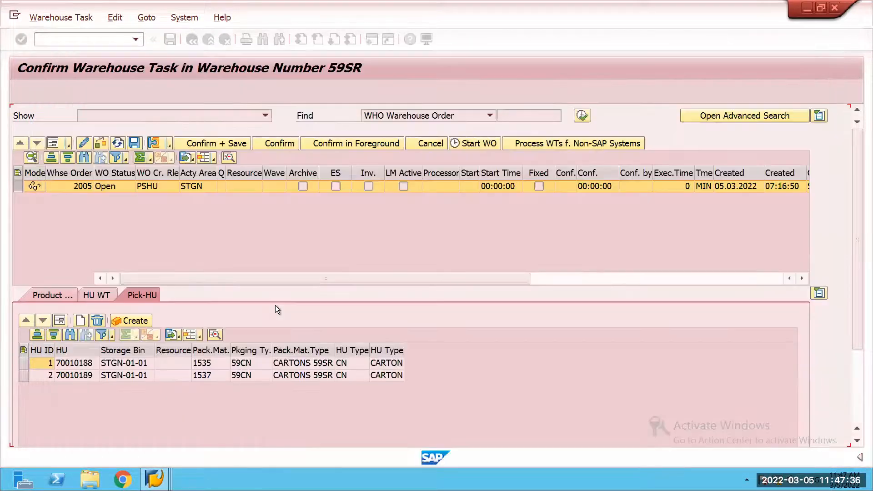
Step: Confirm and save the warehouse order, and return to the outbound delivery order
{"action": "left_click", "coordinate": [227, 142]}
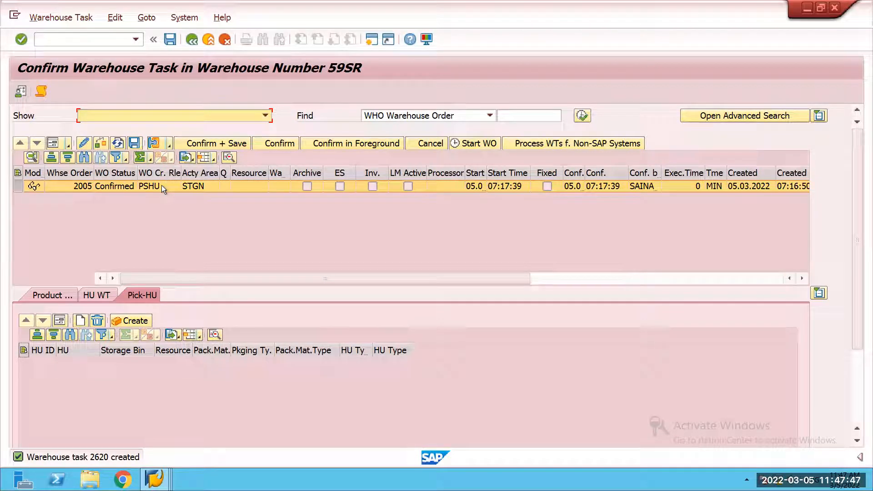
{"action": "left_click", "coordinate": [190, 41]}
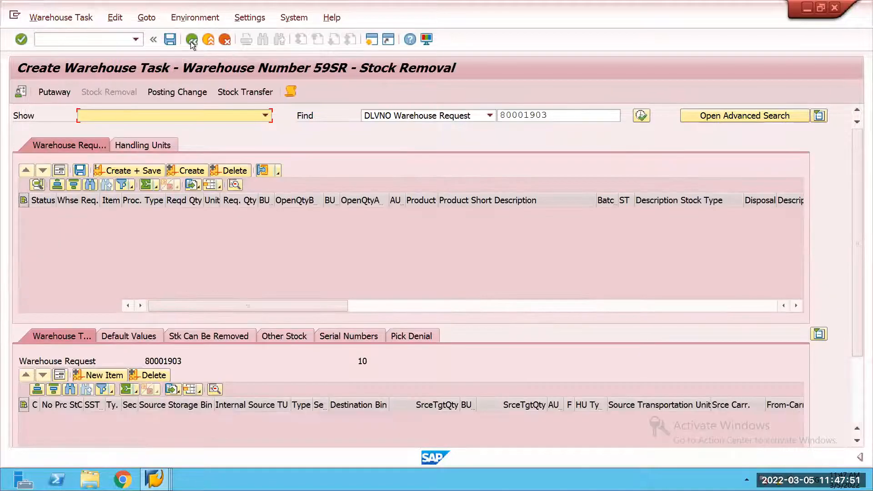
{"action": "left_click", "coordinate": [191, 40]}
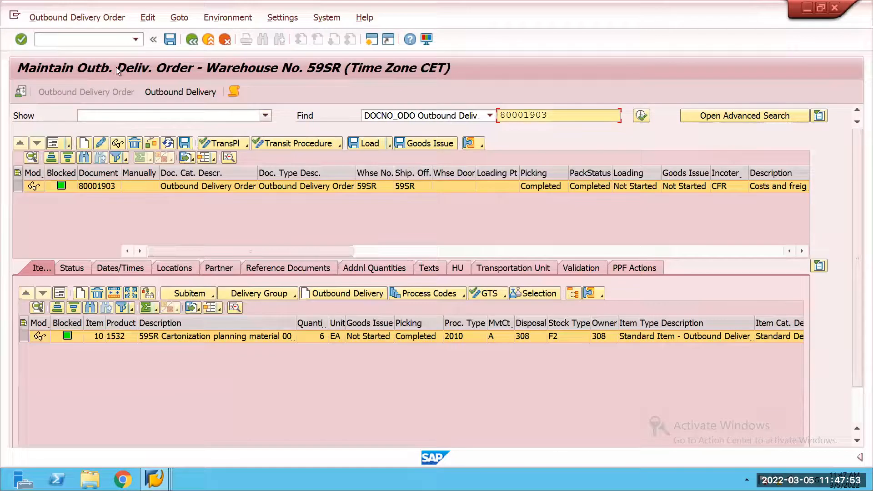
Step: Open the packing work center for the outbound delivery order and expand the handling unit with packaging material 1535 in GI-ZONE
{"action": "left_click", "coordinate": [106, 18]}
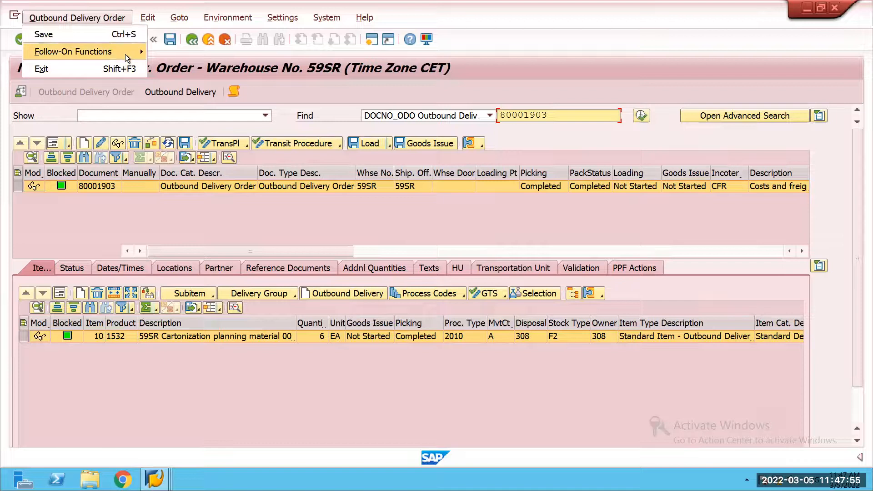
{"action": "mouse_move", "coordinate": [124, 54]}
{"action": "left_click", "coordinate": [186, 86]}
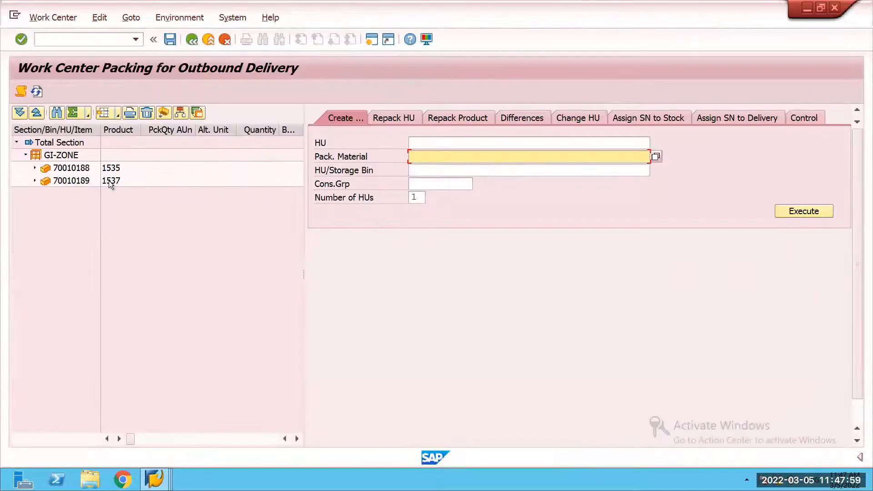
{"action": "left_click", "coordinate": [35, 168]}
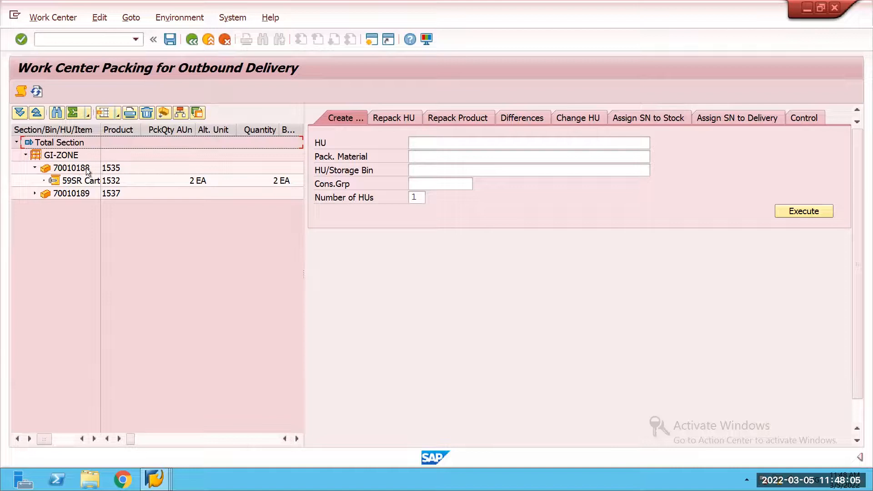
Step: Inspect the alternative identification and document references of the handling unit with packaging material 1535, and return to the delivery order
{"action": "left_click", "coordinate": [84, 167]}
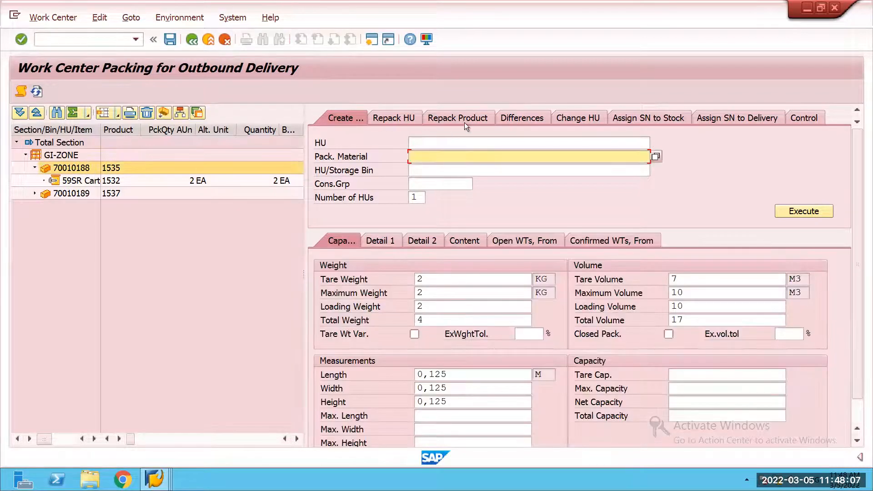
{"action": "left_click", "coordinate": [462, 119]}
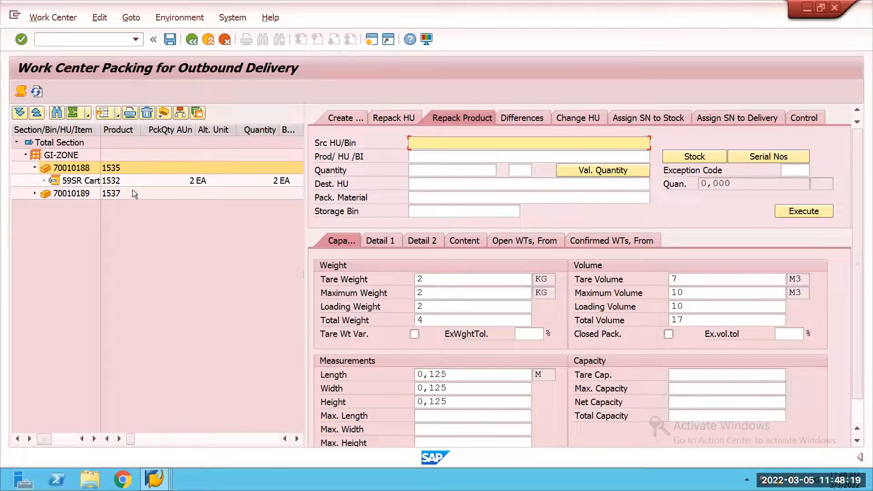
{"action": "left_click", "coordinate": [419, 239]}
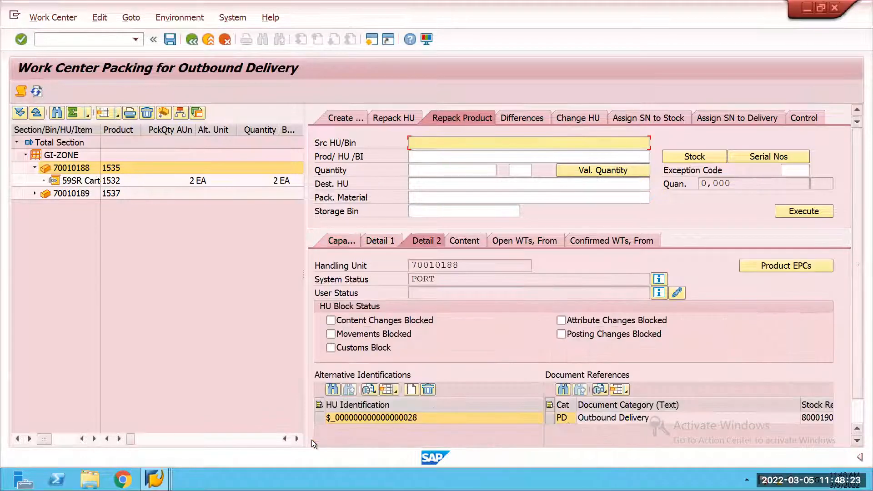
{"action": "scroll", "coordinate": [475, 389], "scroll_direction": "down", "scroll_amount": 2}
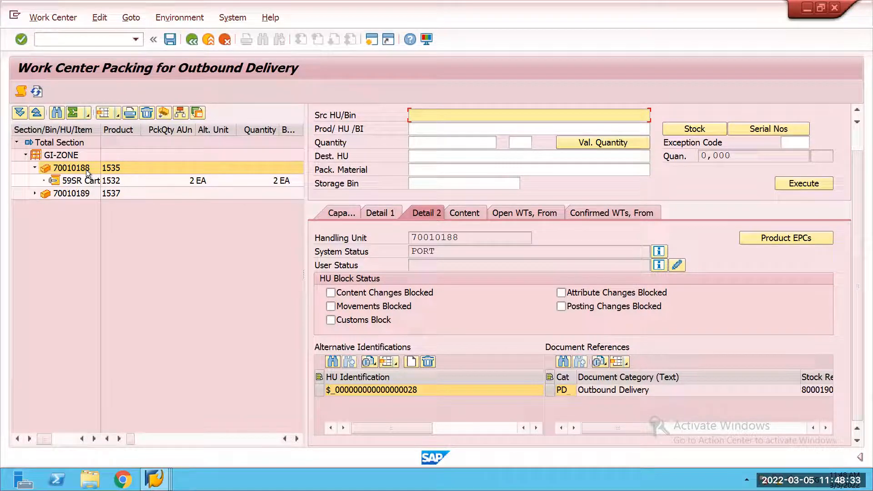
{"action": "left_click", "coordinate": [191, 40]}
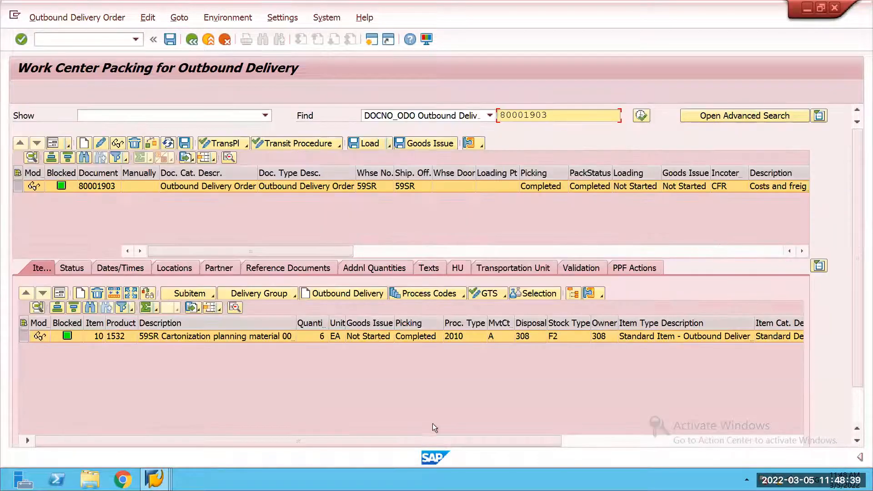
Step: Switch to the Display IMG session, collapse Cross-Process Settings, and expand Cartonization Planning under Goods Issue Process
{"action": "left_click", "coordinate": [154, 478]}
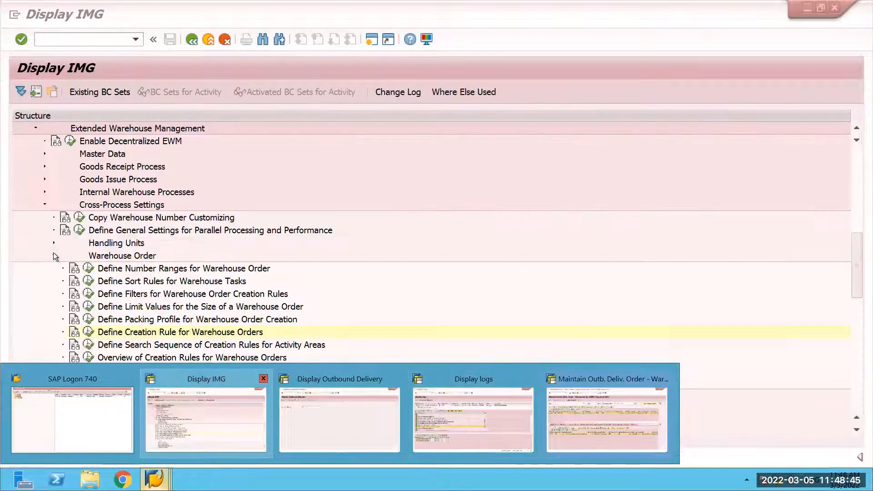
{"action": "left_click", "coordinate": [54, 256]}
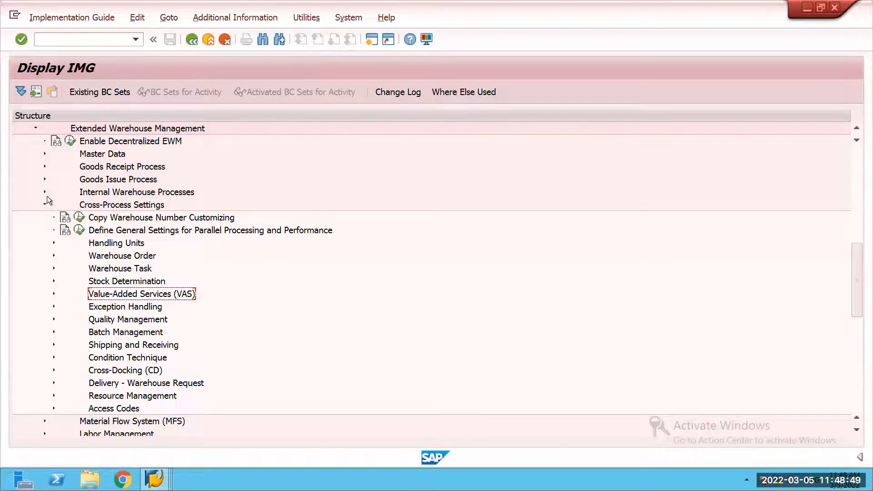
{"action": "left_click", "coordinate": [45, 203]}
{"action": "left_click", "coordinate": [44, 180]}
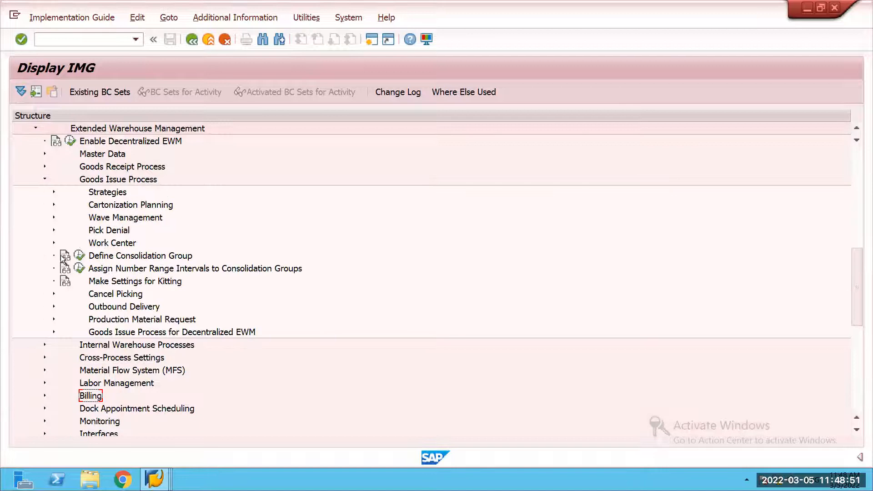
{"action": "left_click", "coordinate": [54, 205]}
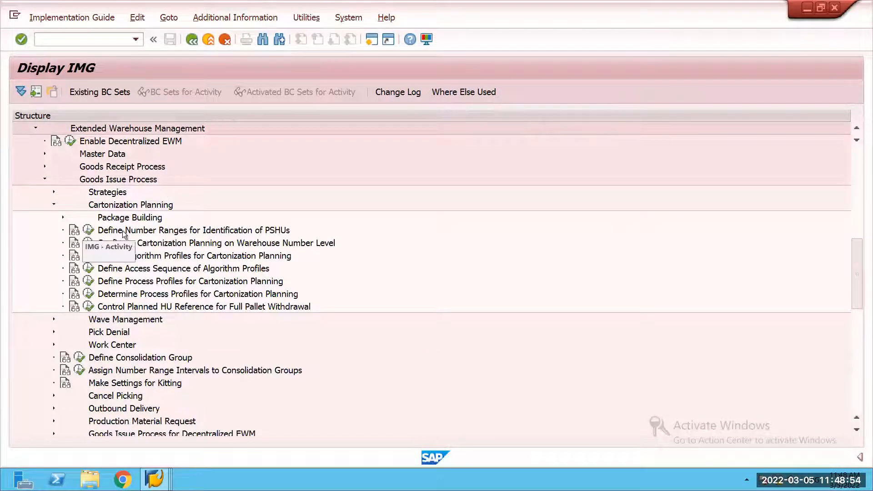
Step: Display the number range intervals for planned shipping HU identification in warehouse 59SR, and return to the IMG structure
{"action": "left_click", "coordinate": [89, 230]}
{"action": "type", "text": "59SR"}
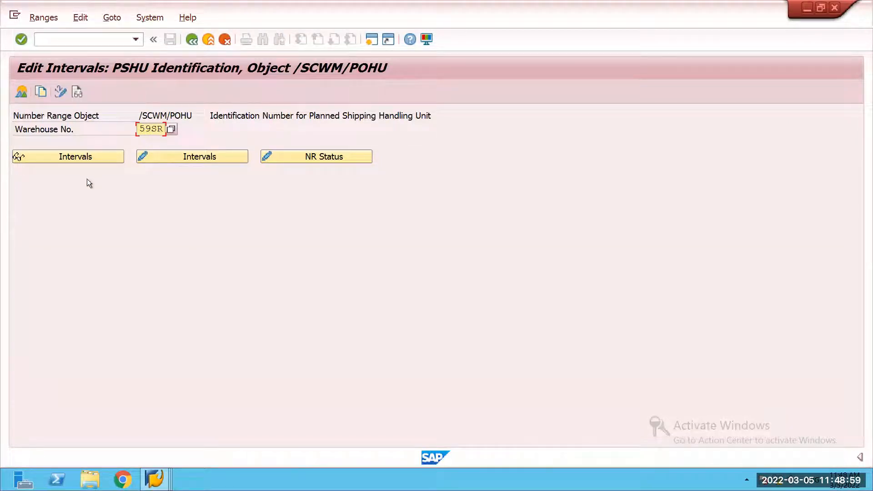
{"action": "left_click", "coordinate": [94, 158]}
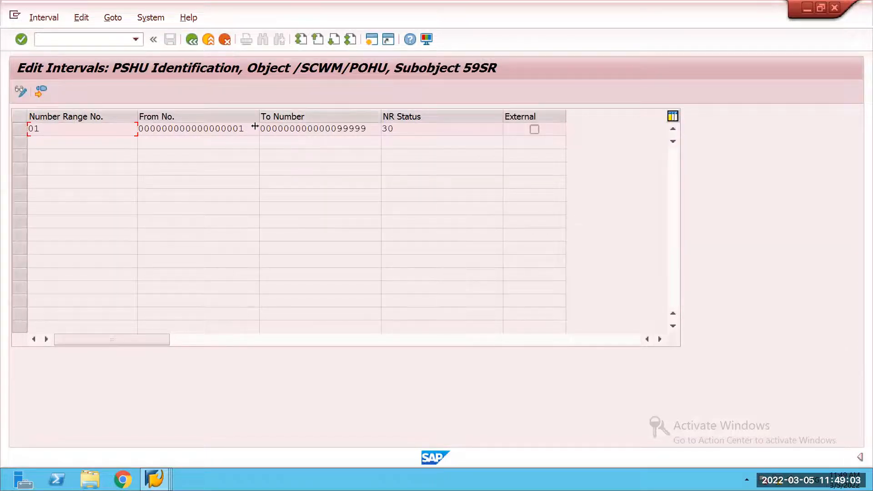
{"action": "left_click", "coordinate": [191, 37]}
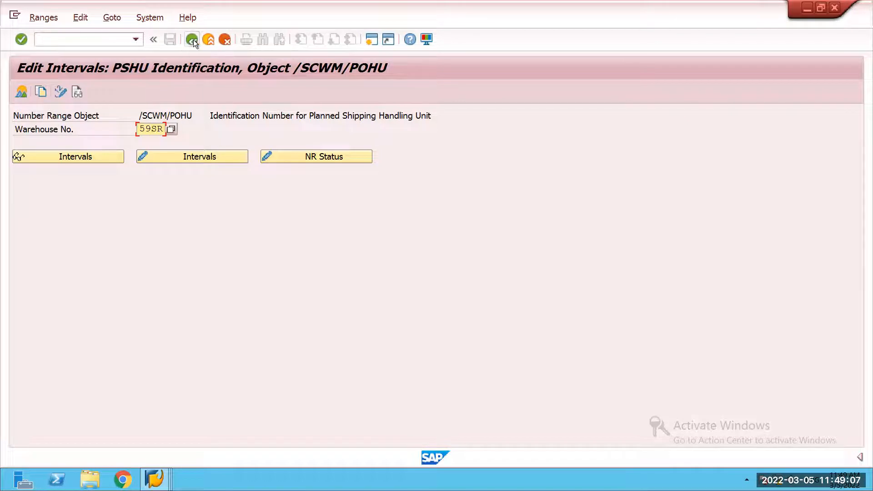
{"action": "left_click", "coordinate": [193, 40]}
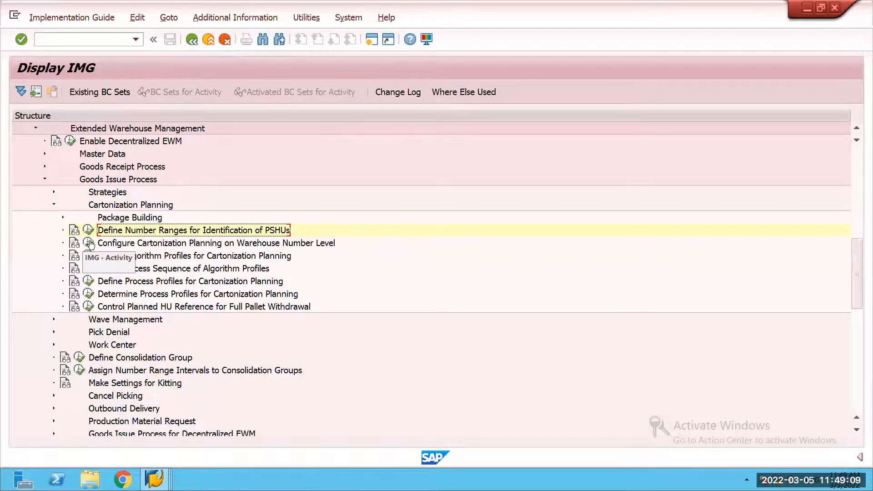
Step: Check the determination procedure and layout for warehouse 59SR in the warehouse-level cartonization planning configuration, and return to the IMG structure
{"action": "left_click", "coordinate": [89, 243]}
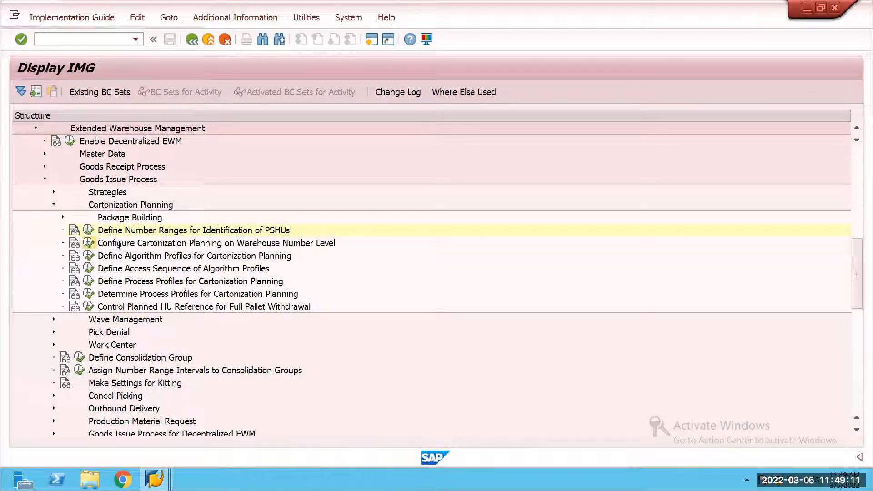
{"action": "left_click", "coordinate": [205, 427]}
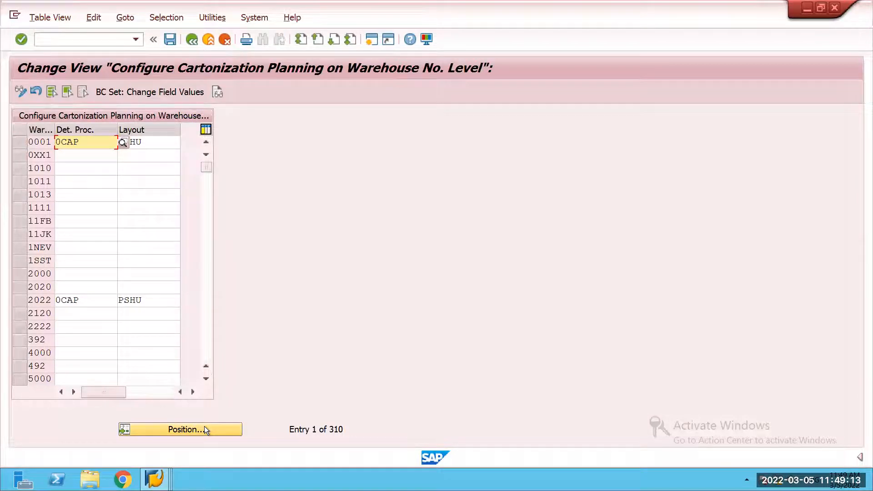
{"action": "type", "text": "59SR"}
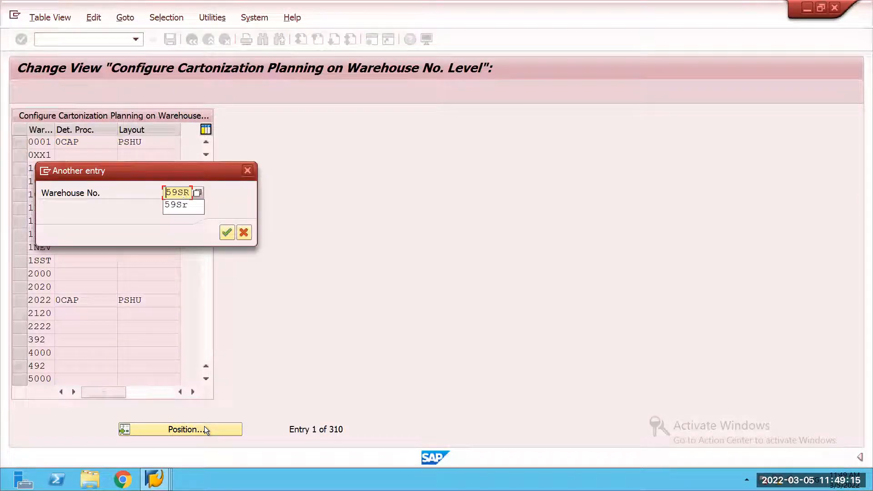
{"action": "left_click", "coordinate": [227, 233]}
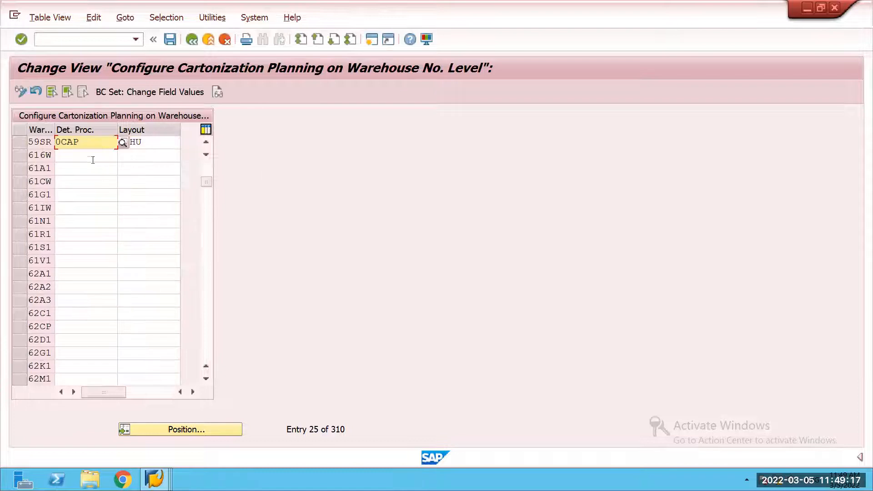
{"action": "left_click", "coordinate": [152, 144]}
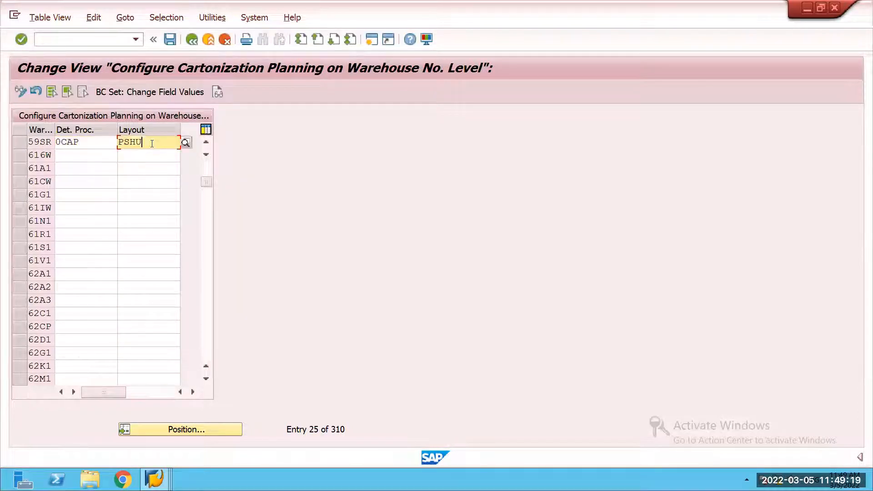
{"action": "left_click", "coordinate": [196, 43]}
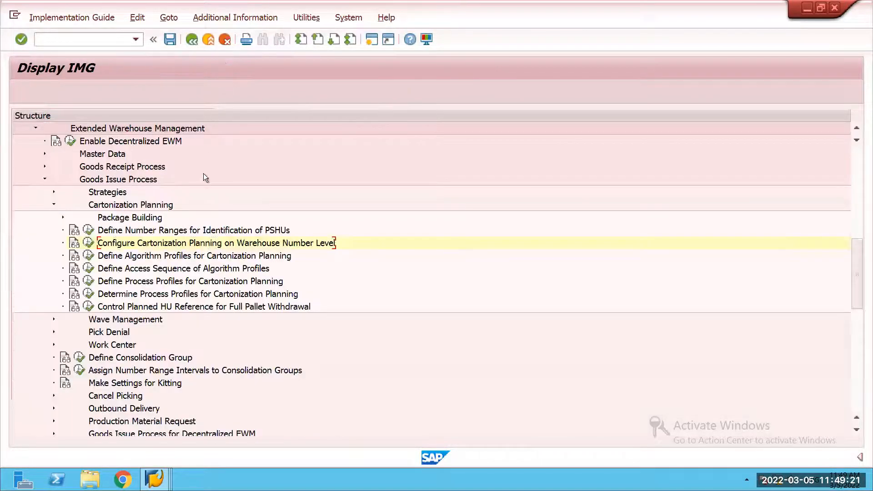
Step: Open the algorithm profile configuration for cartonization planning and inspect the 59SR properties of algorithm SAP1
{"action": "left_click", "coordinate": [89, 258]}
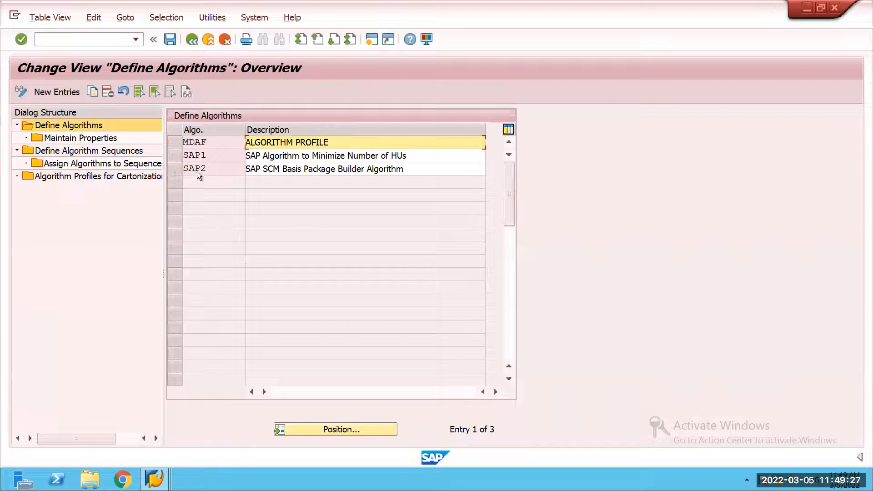
{"action": "left_click", "coordinate": [179, 154]}
{"action": "double_click", "coordinate": [90, 139]}
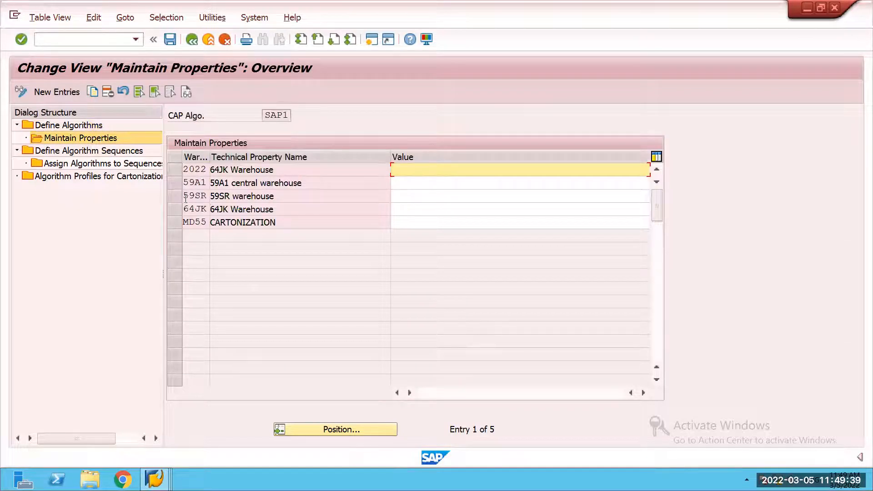
{"action": "left_click", "coordinate": [237, 196]}
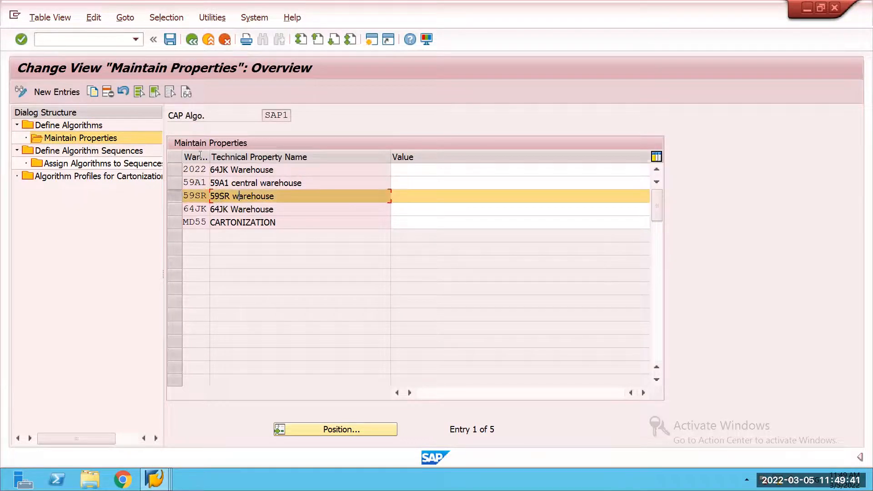
{"action": "left_click", "coordinate": [190, 41]}
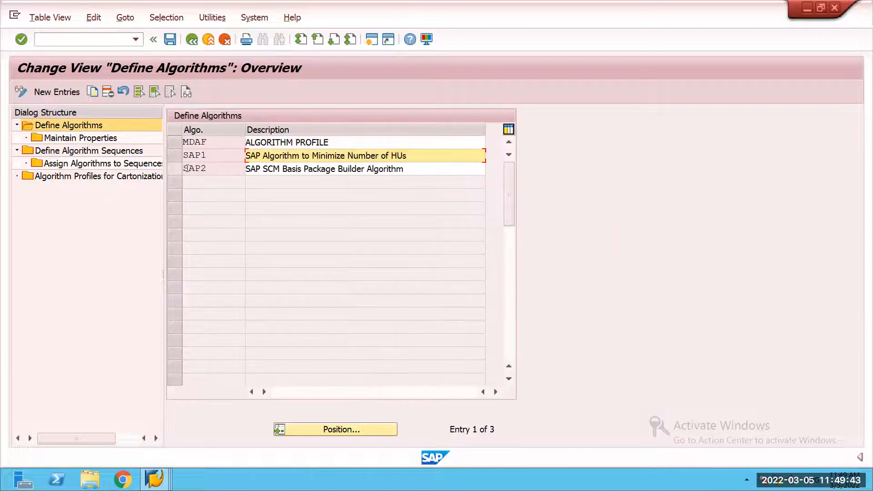
Step: Inspect which algorithm is assigned to algorithm sequence SAP, and return to the sequence overview
{"action": "double_click", "coordinate": [116, 151]}
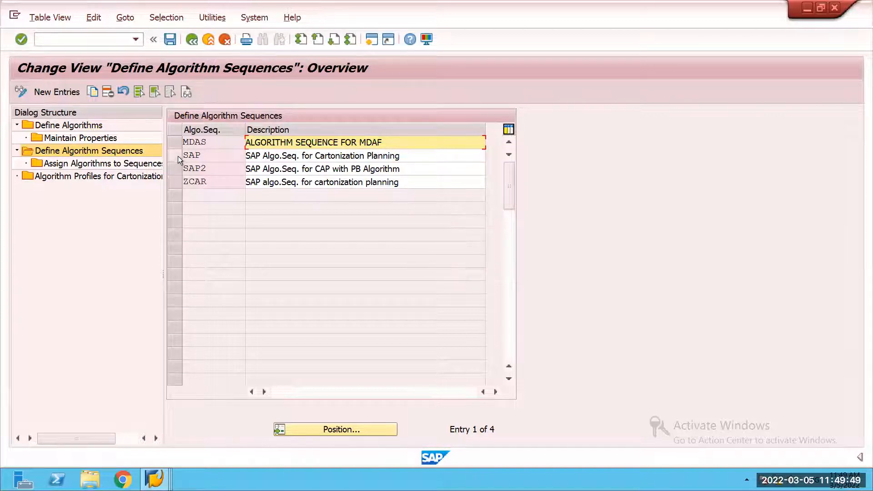
{"action": "left_click", "coordinate": [179, 156]}
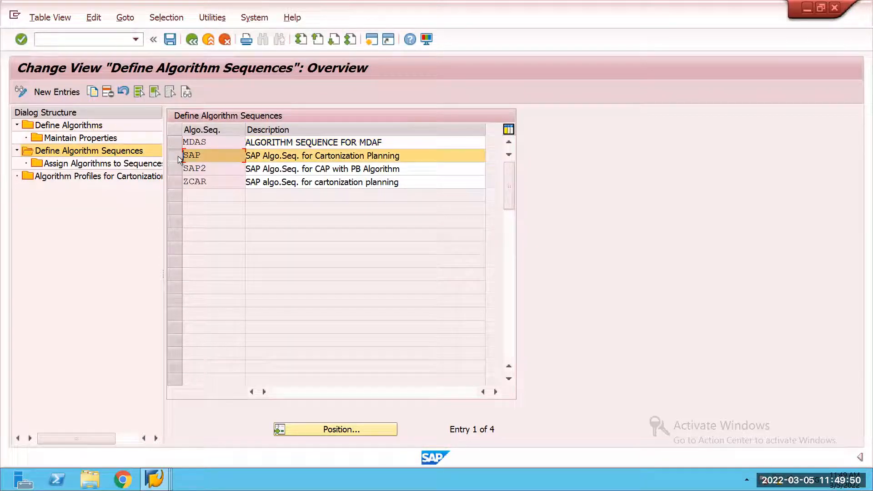
{"action": "double_click", "coordinate": [127, 165]}
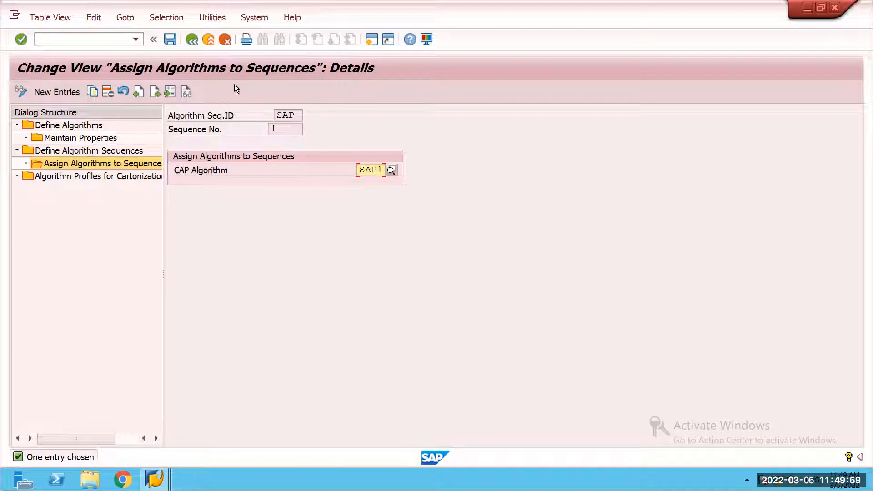
{"action": "left_click", "coordinate": [191, 44]}
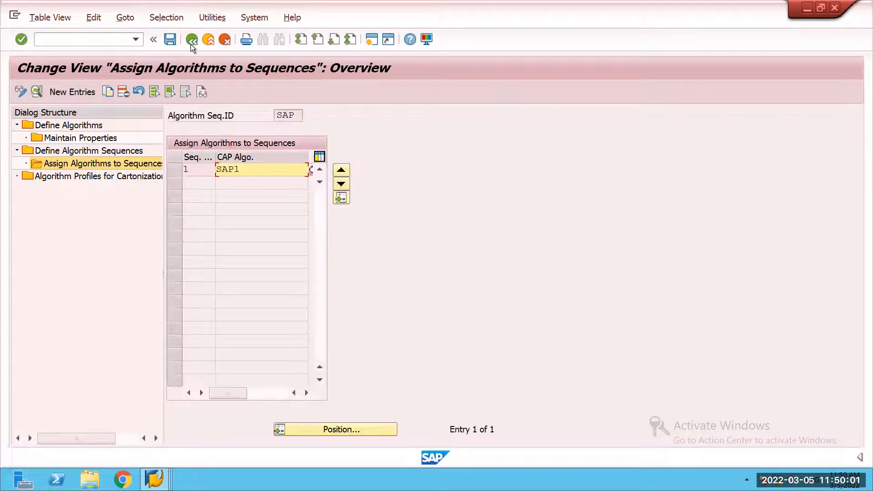
{"action": "left_click", "coordinate": [190, 45]}
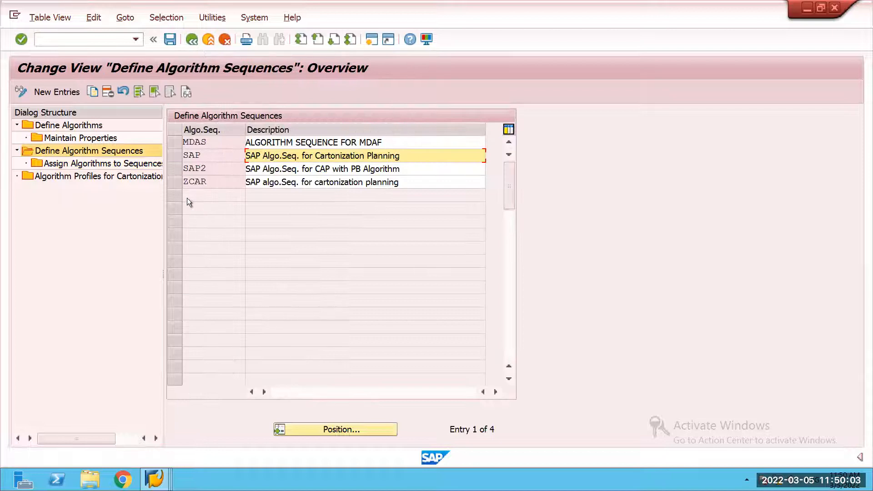
Step: Inspect the iteration limit, filling level and algorithm sequence ID in the details of warehouse 59SR's algorithm profile, and return to the algorithm overview
{"action": "double_click", "coordinate": [116, 175]}
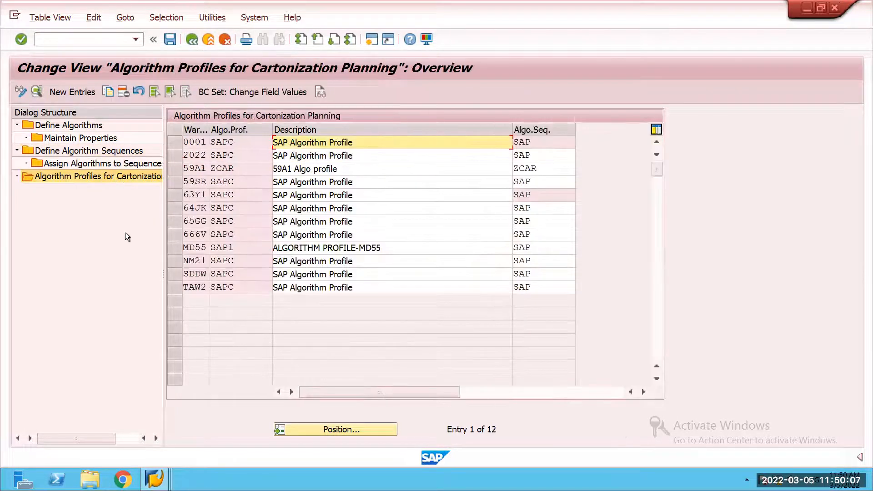
{"action": "left_click", "coordinate": [175, 182]}
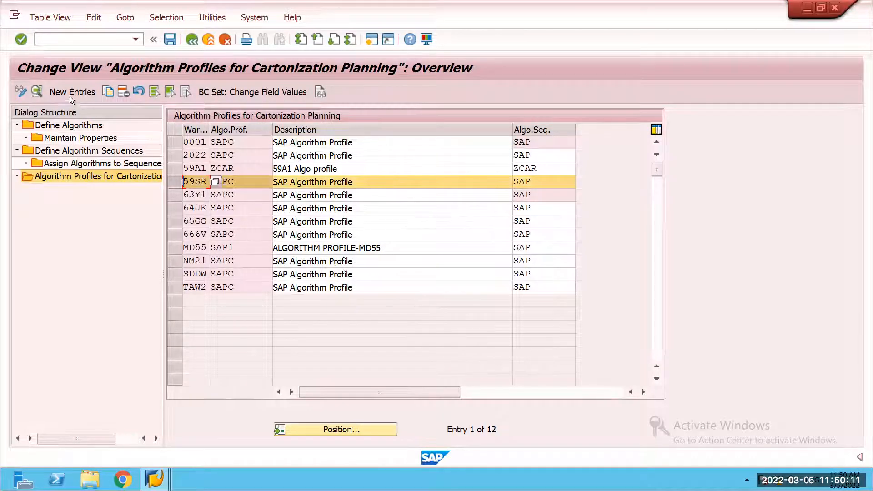
{"action": "left_click", "coordinate": [37, 91]}
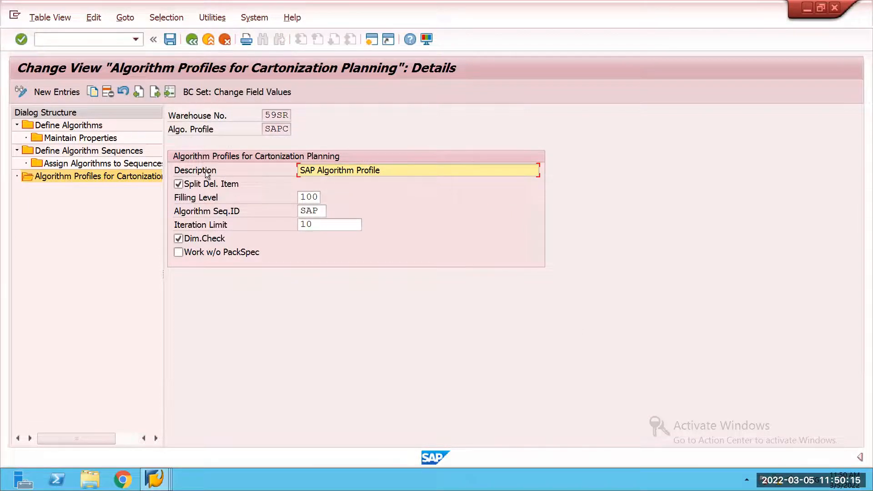
{"action": "left_click", "coordinate": [321, 223]}
{"action": "left_click", "coordinate": [319, 198]}
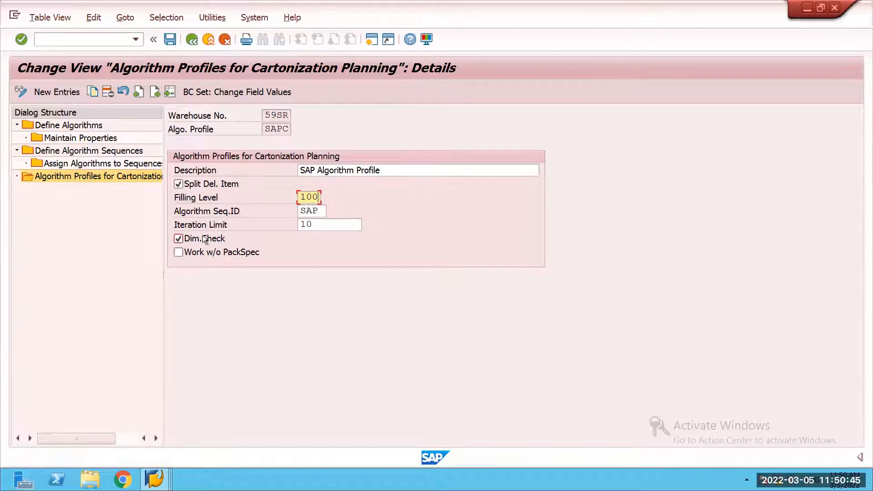
{"action": "left_click", "coordinate": [319, 211]}
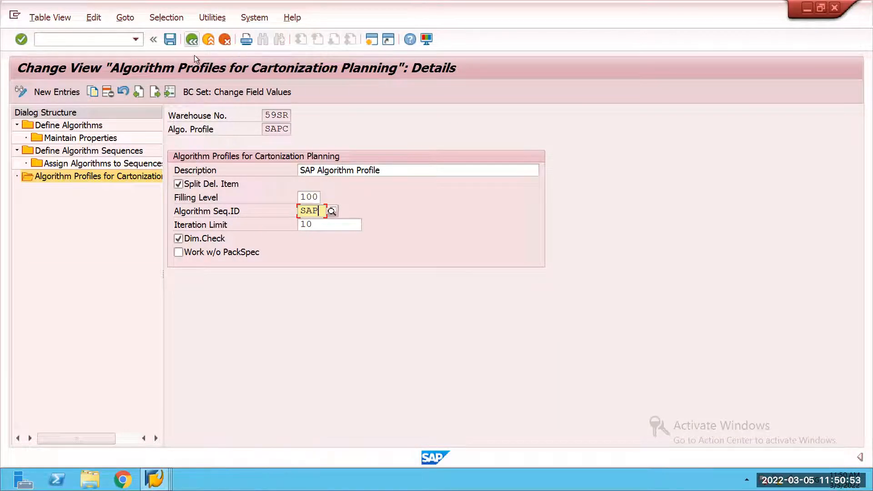
{"action": "left_click", "coordinate": [192, 42]}
{"action": "left_click", "coordinate": [191, 42]}
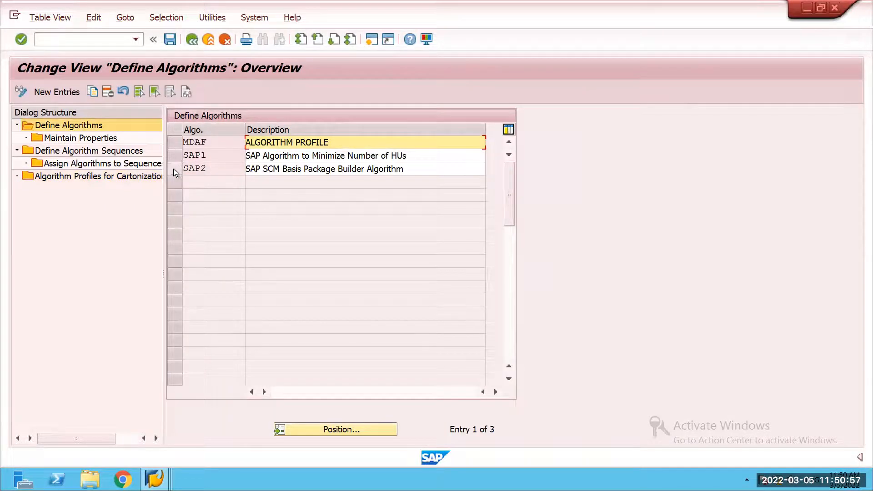
Step: Select algorithm SAP1 and reopen the details of warehouse 59SR's algorithm profile for cartonization planning
{"action": "left_click", "coordinate": [173, 170]}
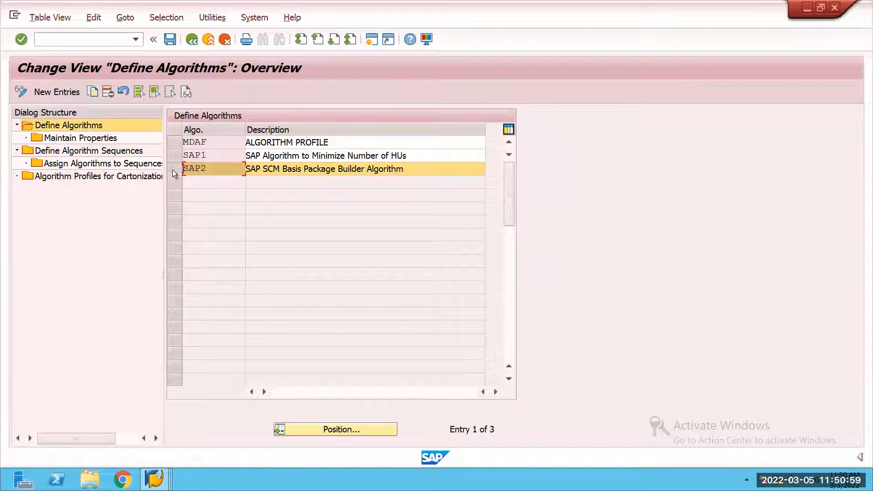
{"action": "left_click", "coordinate": [176, 157]}
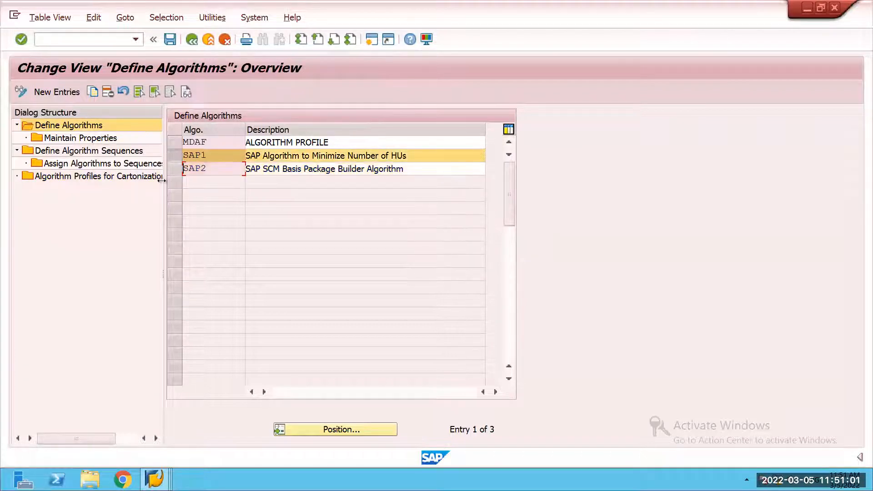
{"action": "double_click", "coordinate": [89, 179]}
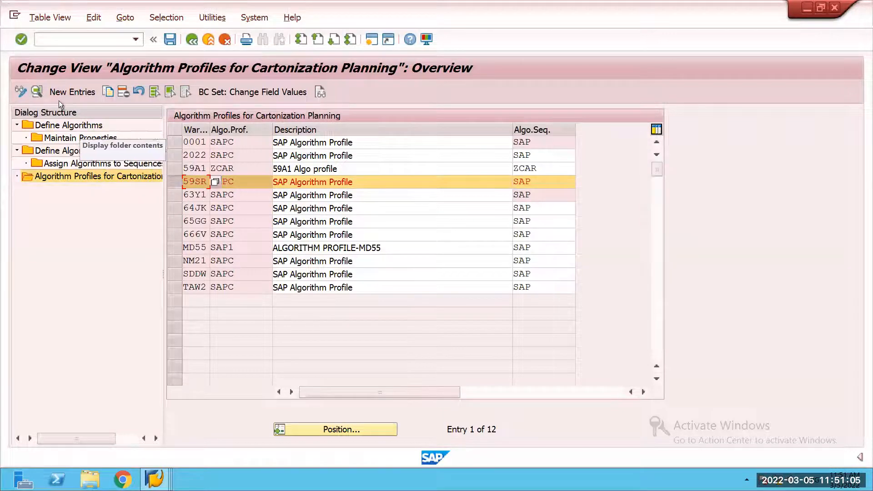
{"action": "left_click", "coordinate": [38, 91]}
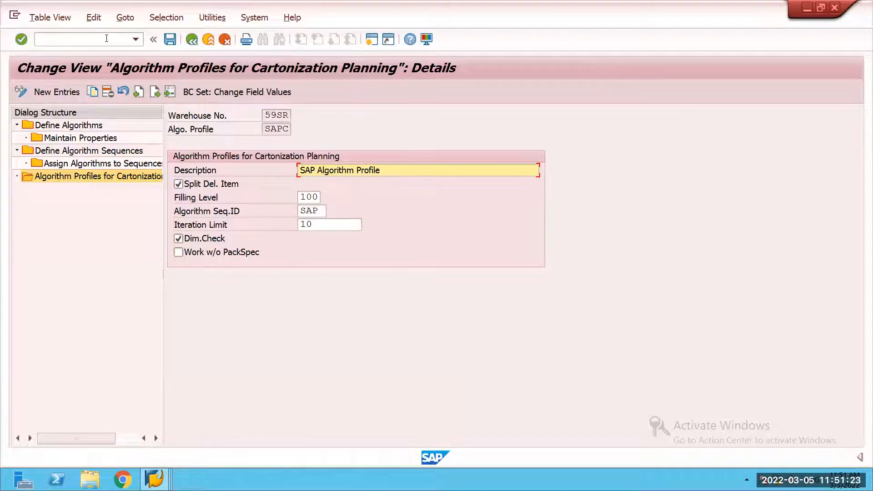
Step: Consult the field help for Work w/o PackSpec in the 59SR algorithm profile, and leave the option cleared
{"action": "left_click", "coordinate": [204, 250]}
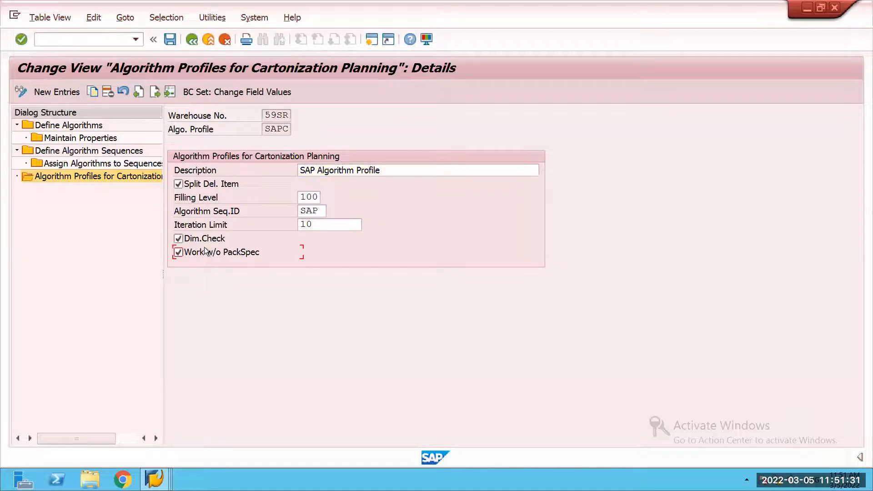
{"action": "key", "text": "F1"}
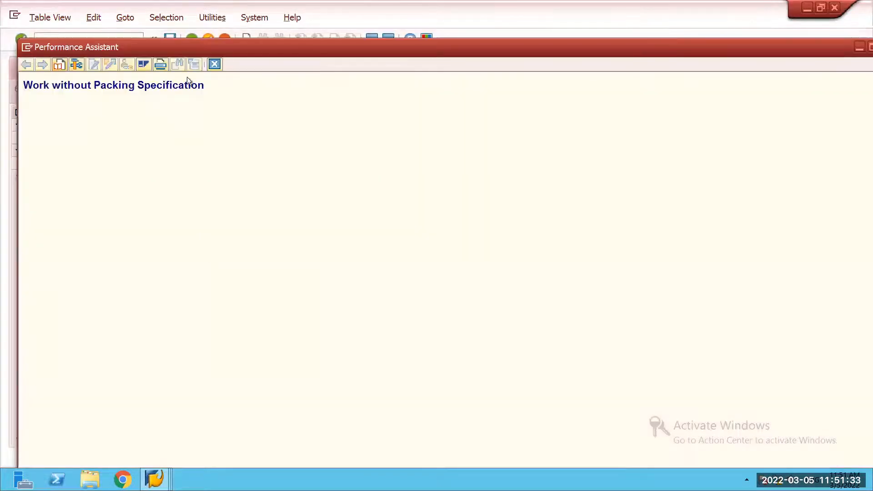
{"action": "left_click", "coordinate": [215, 64]}
{"action": "left_click", "coordinate": [179, 252]}
Step: Check the iteration limit in the 59SR algorithm profile, exit the algorithm settings and return to the IMG structure
{"action": "left_click", "coordinate": [327, 226]}
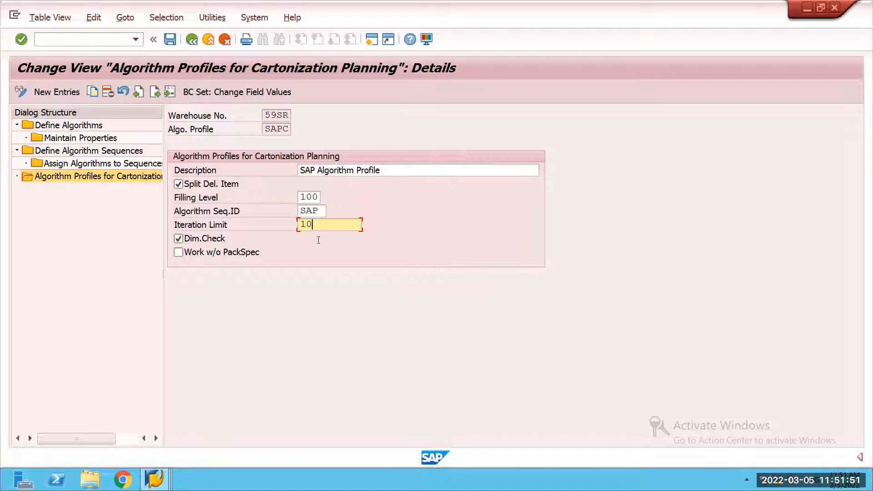
{"action": "left_click", "coordinate": [191, 38]}
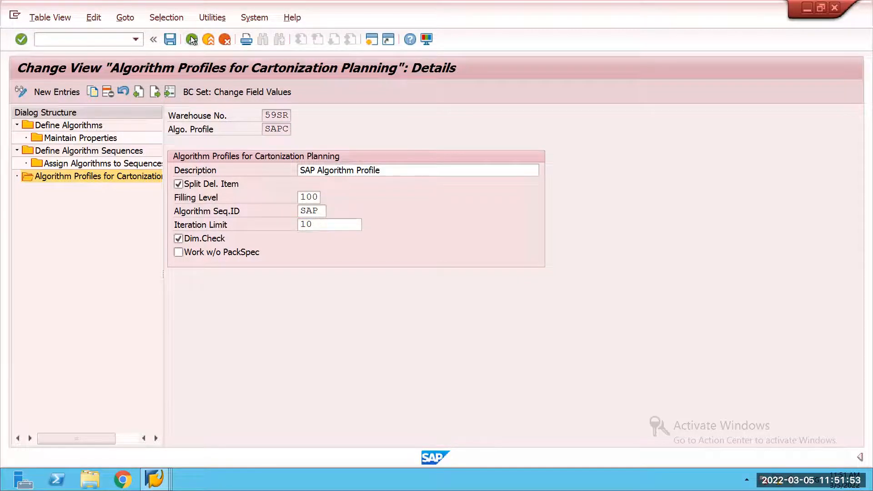
{"action": "left_click", "coordinate": [191, 38]}
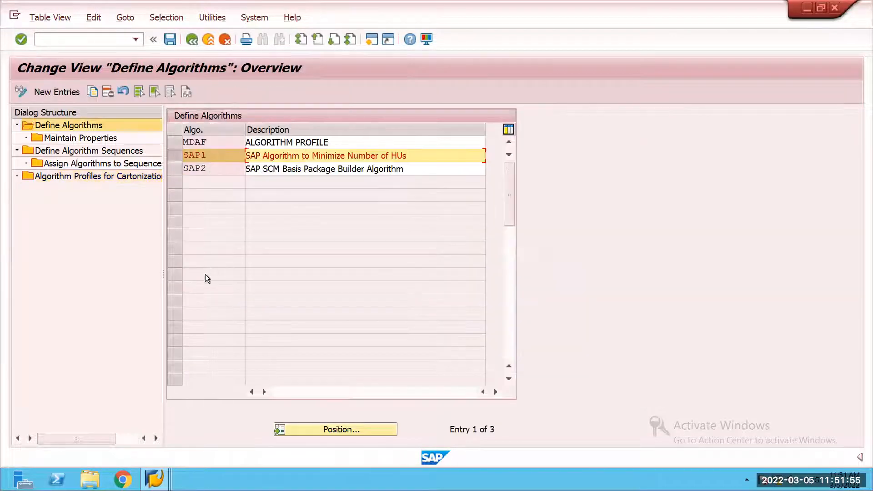
{"action": "left_click", "coordinate": [192, 39]}
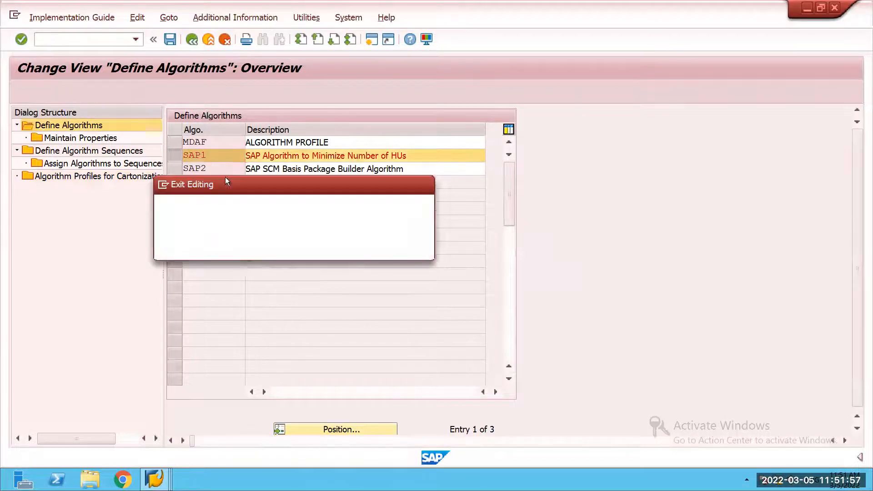
{"action": "left_click", "coordinate": [238, 248]}
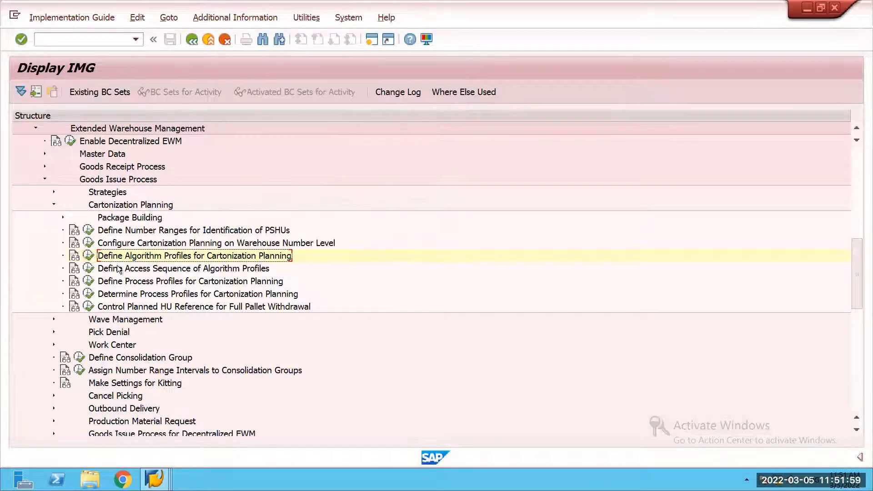
Step: Inspect the access sequence of algorithm profiles for warehouse 59SR, and return to the IMG structure
{"action": "left_click", "coordinate": [88, 271]}
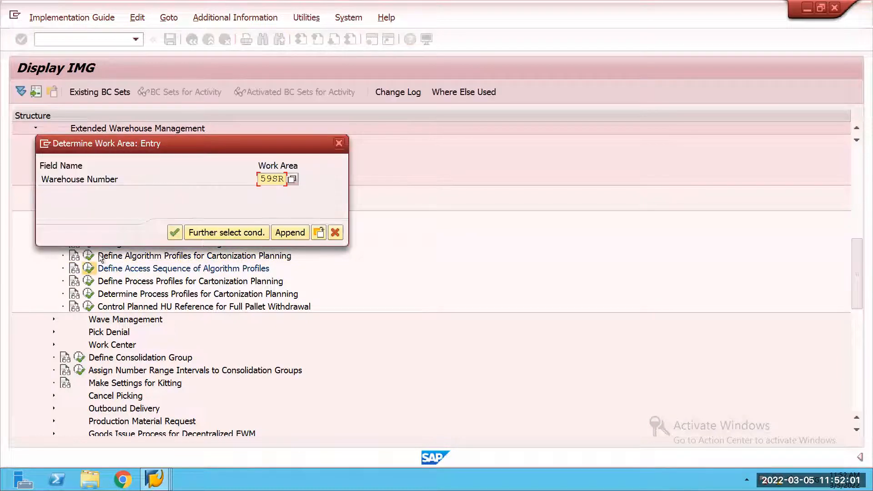
{"action": "left_click", "coordinate": [174, 233]}
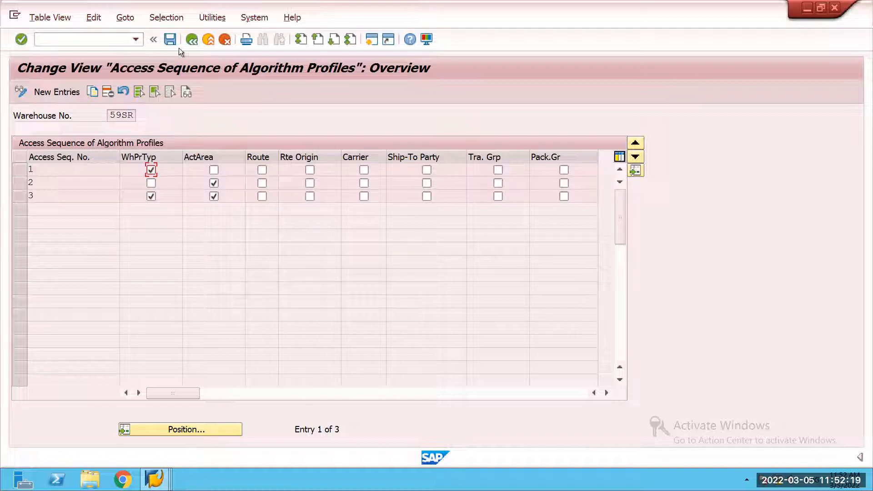
{"action": "left_click", "coordinate": [191, 40]}
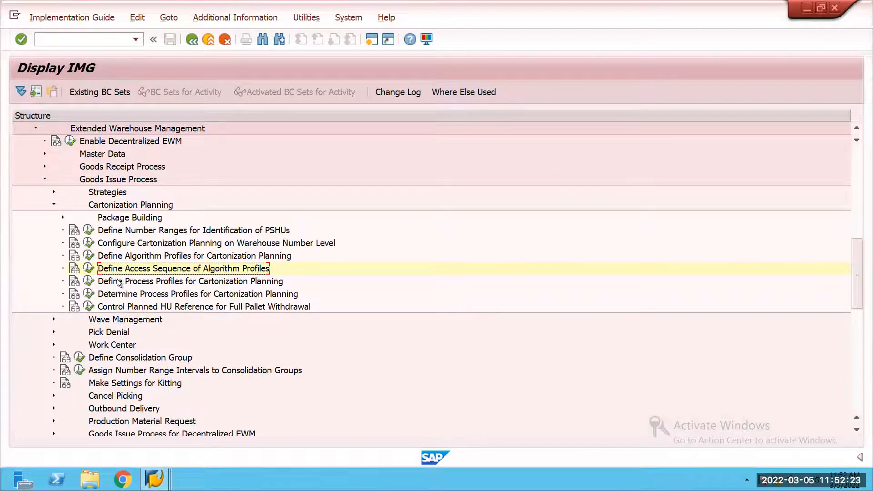
Step: Open the process profiles for cartonization planning and display the details of 59SR profiles SAP1, SAP2 and SAP3
{"action": "left_click", "coordinate": [87, 282]}
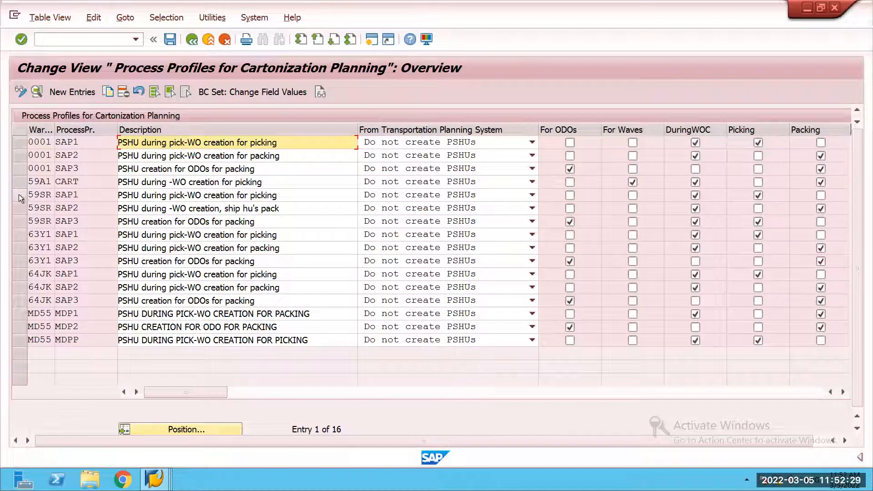
{"action": "left_click", "coordinate": [22, 197]}
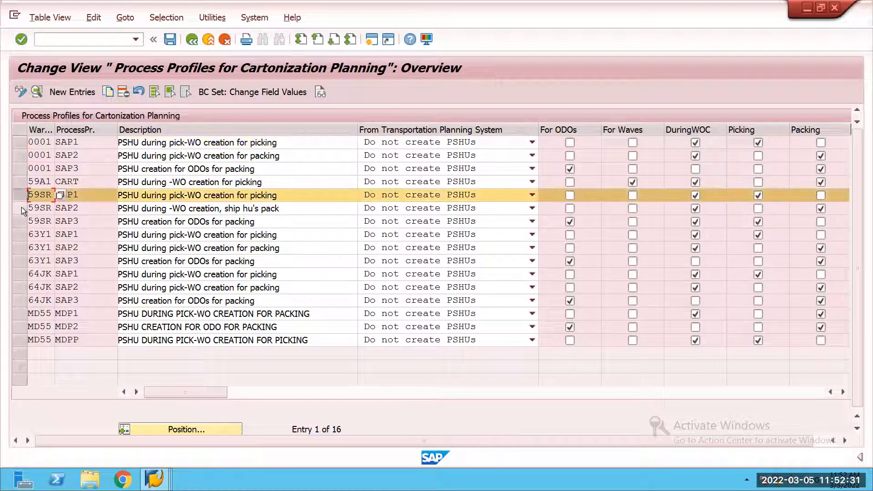
{"action": "left_click", "coordinate": [21, 209]}
{"action": "left_click", "coordinate": [21, 221]}
{"action": "left_click", "coordinate": [38, 94]}
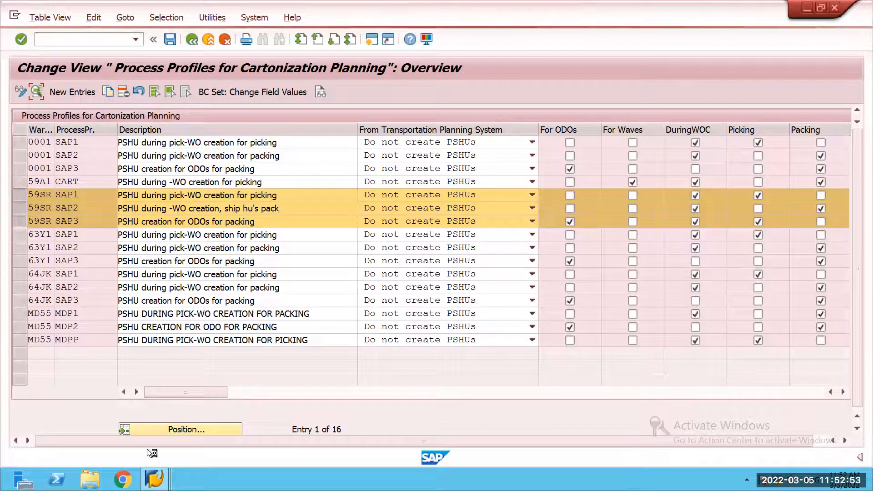
Step: Start transaction SPRO in a new session from the Display Outbound Delivery window
{"action": "left_click", "coordinate": [154, 479]}
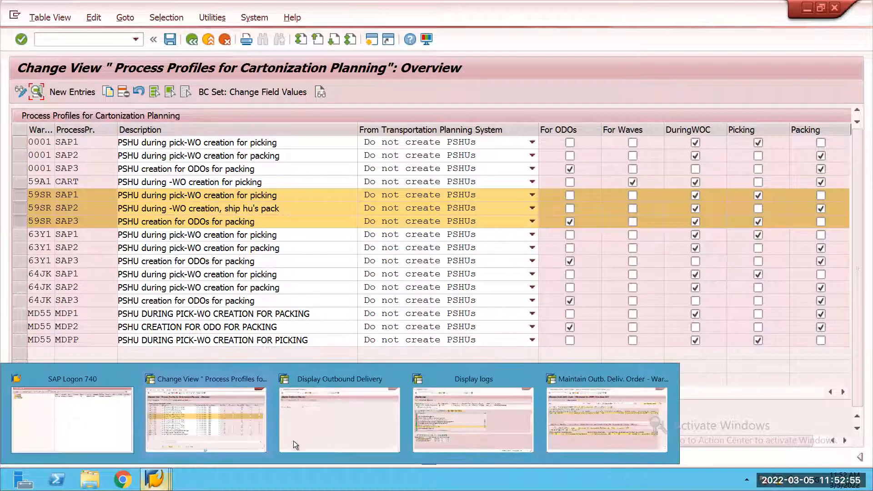
{"action": "left_click", "coordinate": [327, 421]}
{"action": "left_click", "coordinate": [109, 42]}
{"action": "type", "text": "/ospro"}
{"action": "key", "text": "Return"}
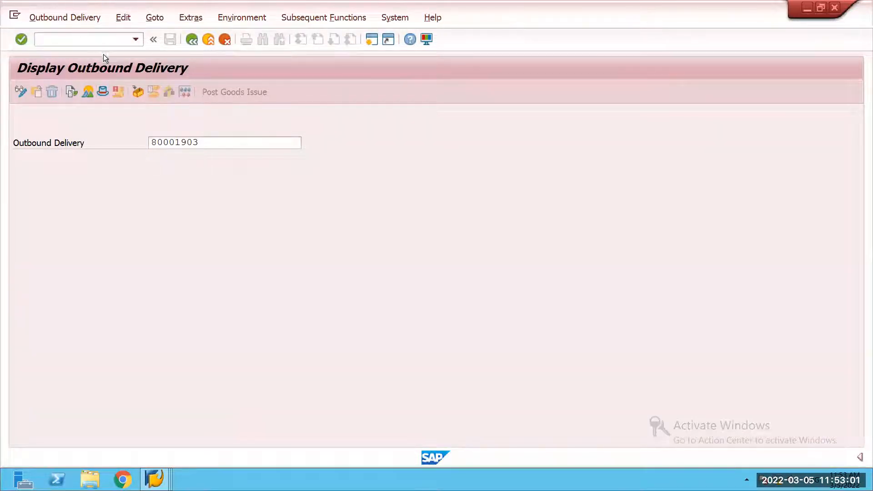
Step: Take the new SPRO session back to SAP Easy Access, and browse the 59SR process profile details through to SAP3
{"action": "left_click", "coordinate": [154, 479]}
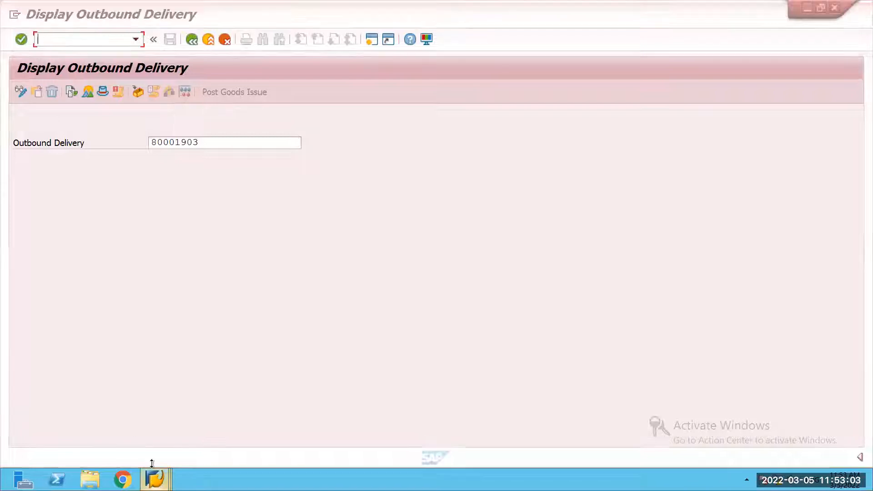
{"action": "left_click", "coordinate": [174, 429]}
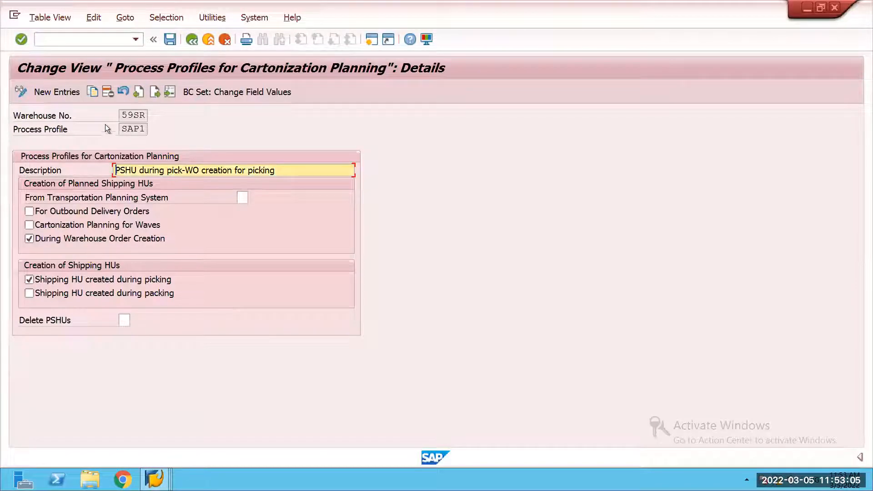
{"action": "key", "text": "shift+F3"}
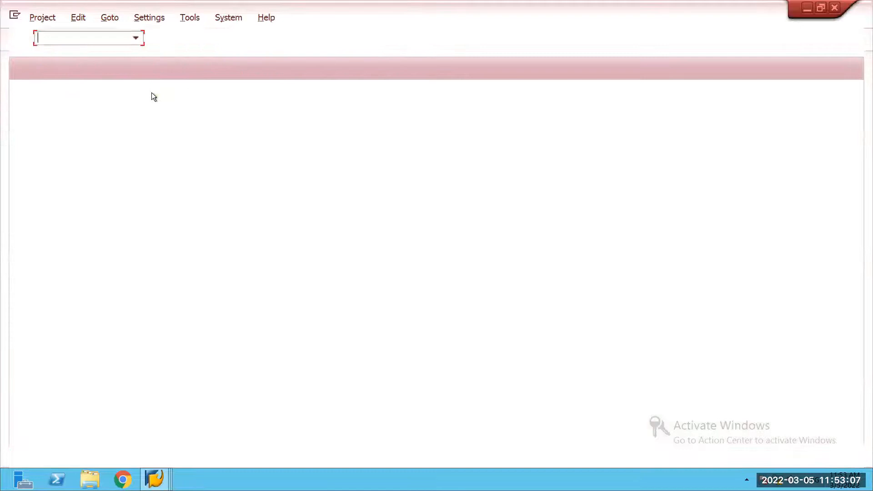
{"action": "left_click", "coordinate": [188, 43]}
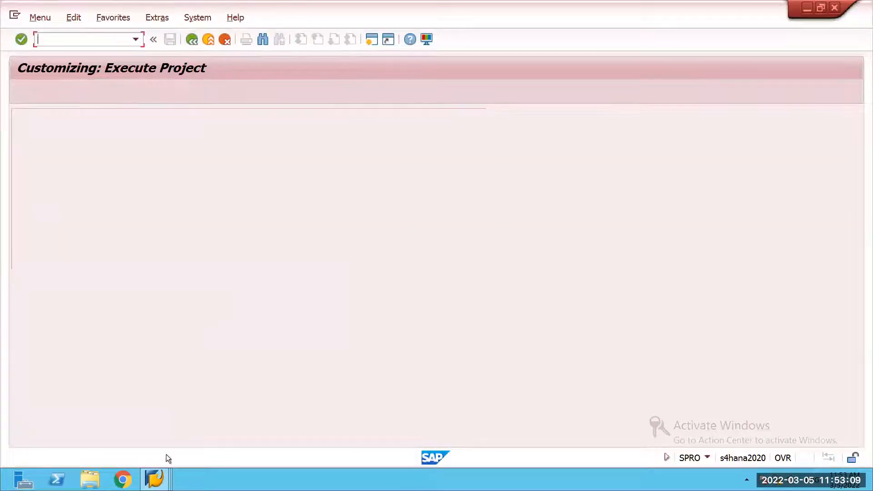
{"action": "key", "text": "alt+Tab"}
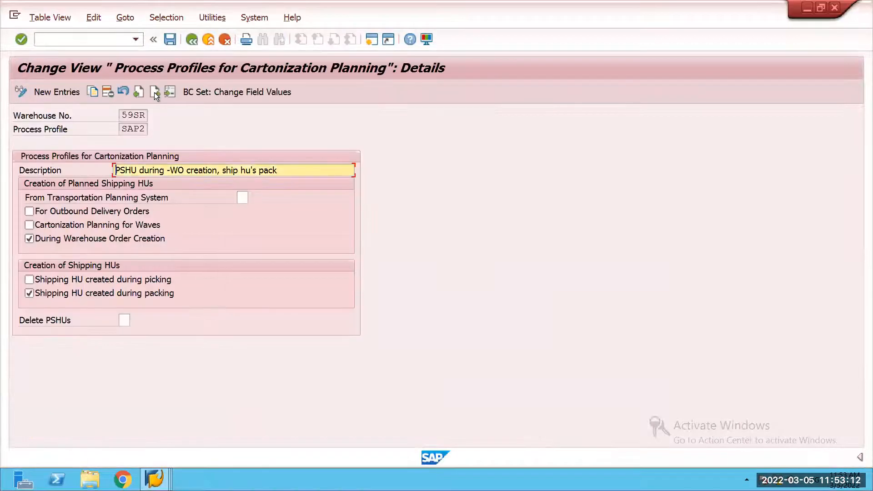
{"action": "left_click", "coordinate": [155, 92]}
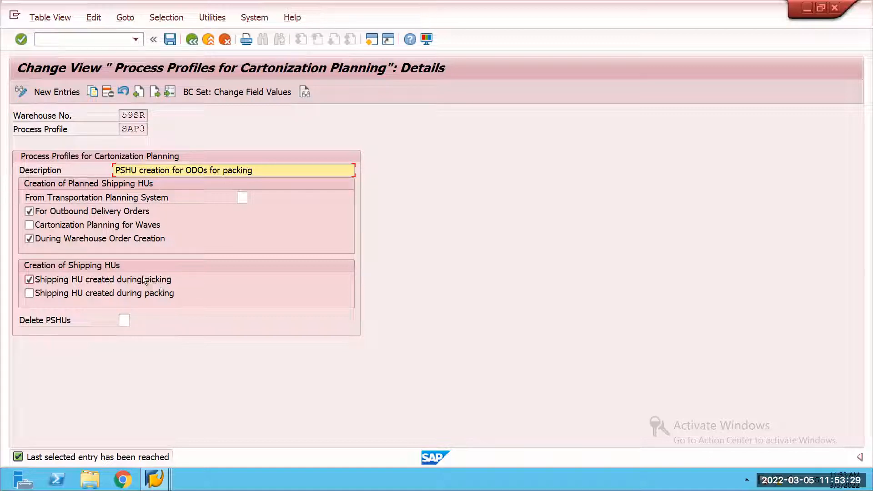
Step: Try creating shipping HUs during packing instead of picking in 59SR process profile SAP3, and restore creation during picking
{"action": "left_click", "coordinate": [29, 280]}
{"action": "left_click", "coordinate": [29, 293]}
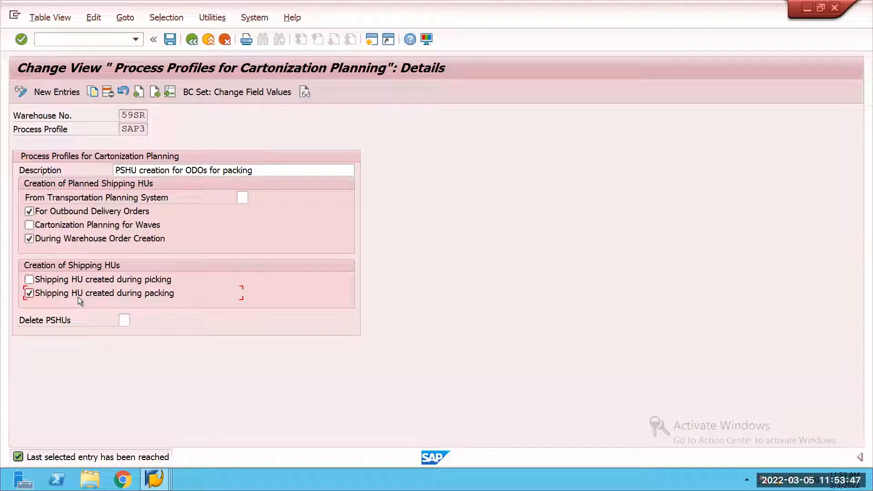
{"action": "left_click", "coordinate": [28, 279]}
{"action": "left_click", "coordinate": [26, 290]}
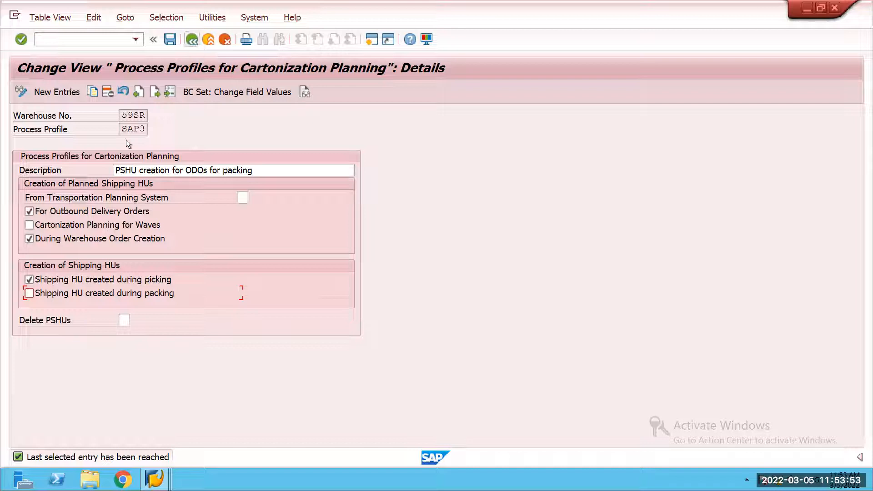
Step: Inspect the planned and shipping HU creation settings of 59SR process profiles SAP2 and SAP1, and return to the overview
{"action": "left_click", "coordinate": [138, 96]}
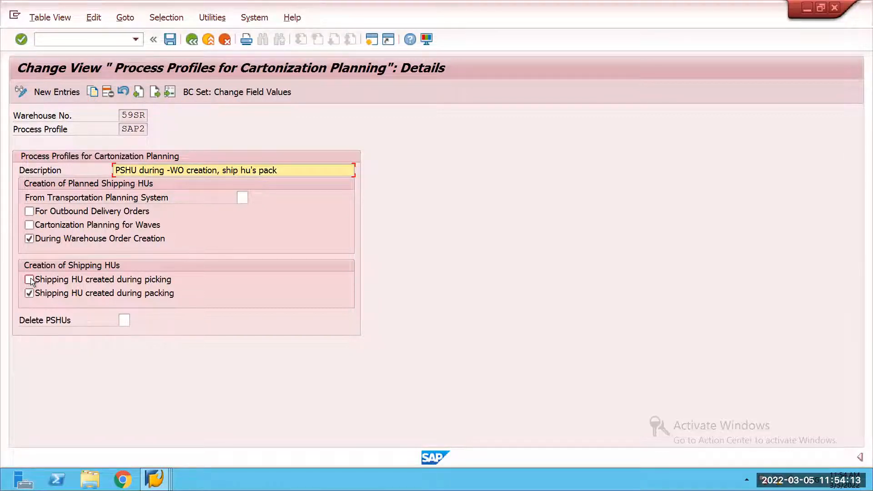
{"action": "left_click", "coordinate": [136, 95]}
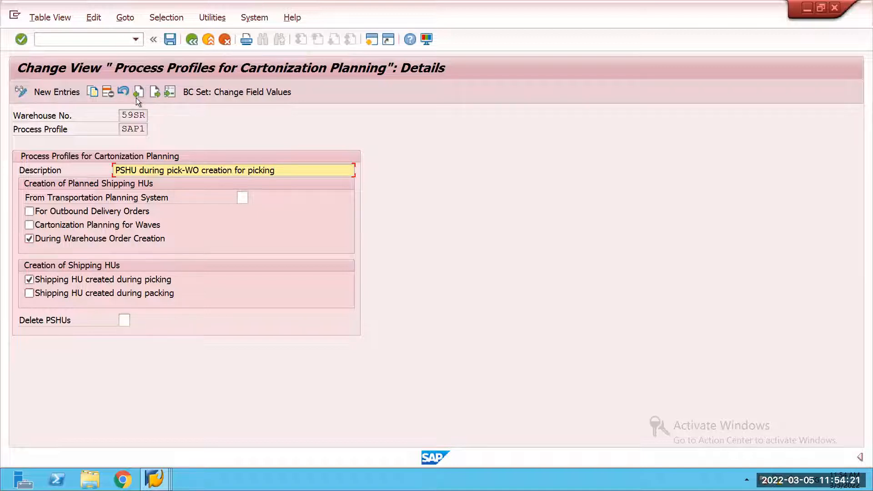
{"action": "left_click", "coordinate": [188, 43]}
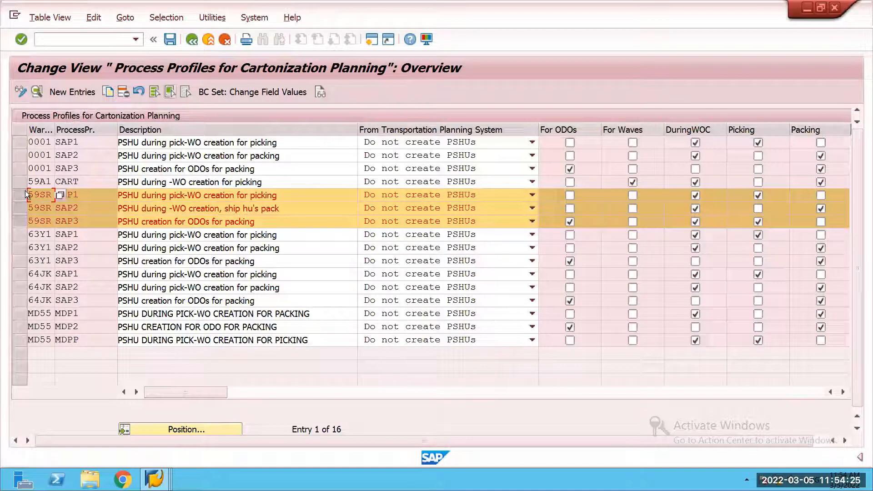
Step: Inspect the wave cartonization settings in warehouse 59A1's process profile CART, and return to the IMG structure
{"action": "left_click", "coordinate": [25, 181]}
{"action": "left_click", "coordinate": [26, 193]}
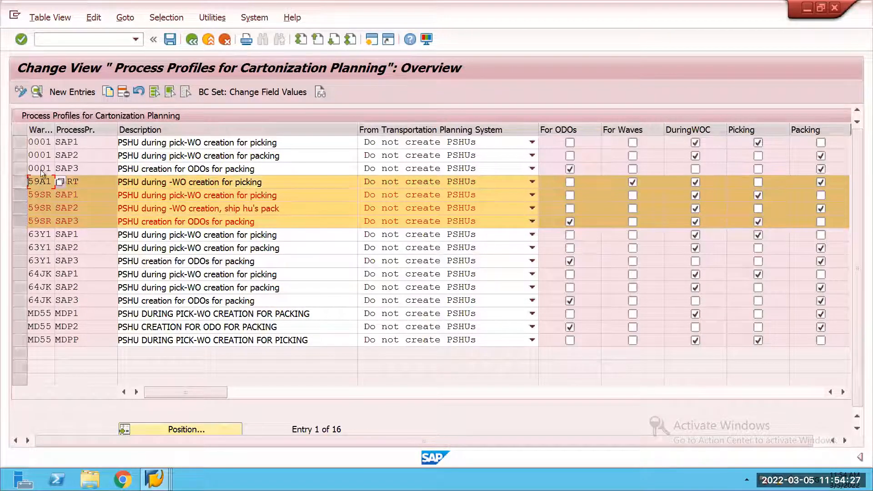
{"action": "left_click", "coordinate": [36, 92]}
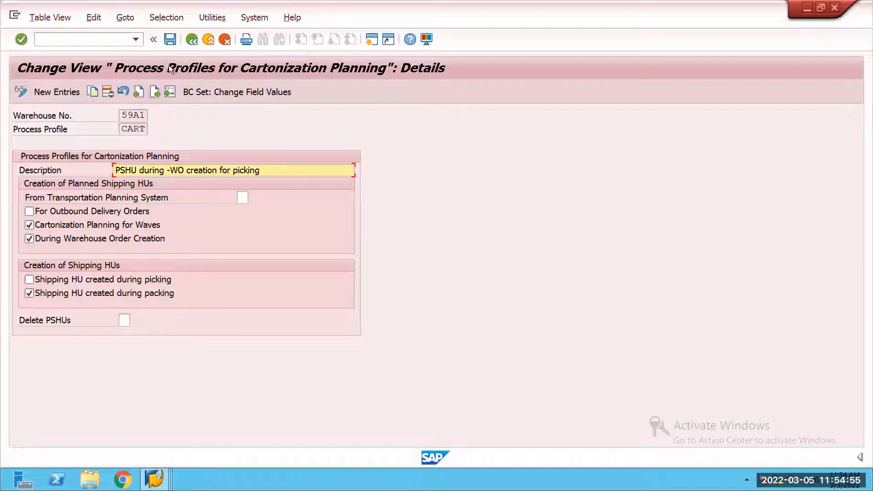
{"action": "left_click", "coordinate": [191, 40]}
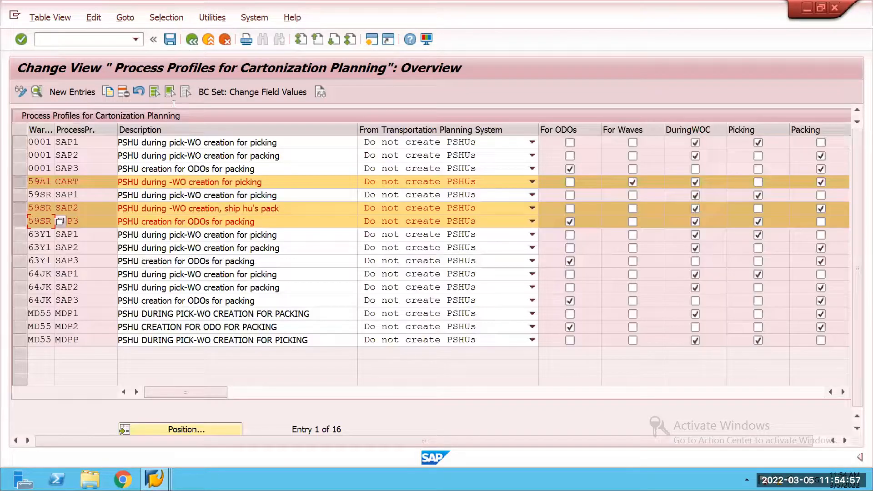
{"action": "left_click", "coordinate": [191, 39]}
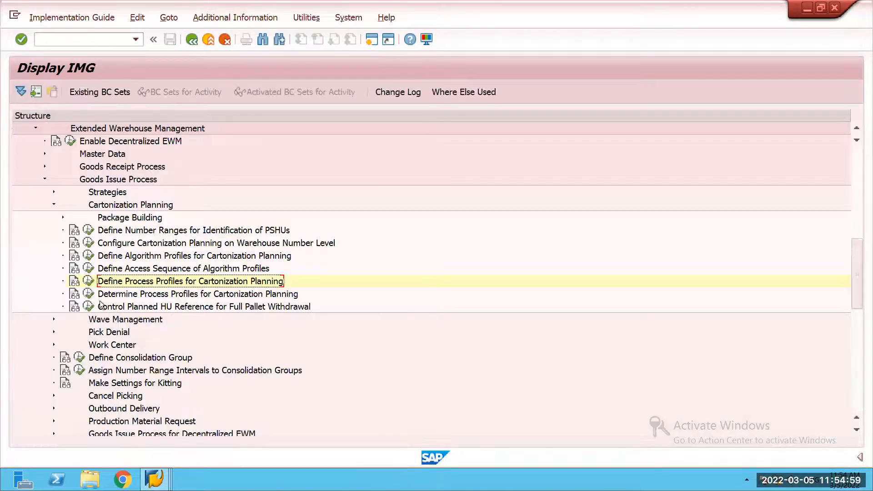
Step: Check which process profile is determined for warehouse 59SR and process type 2010, and collapse the Cartonization Planning node in the IMG
{"action": "left_click", "coordinate": [89, 294]}
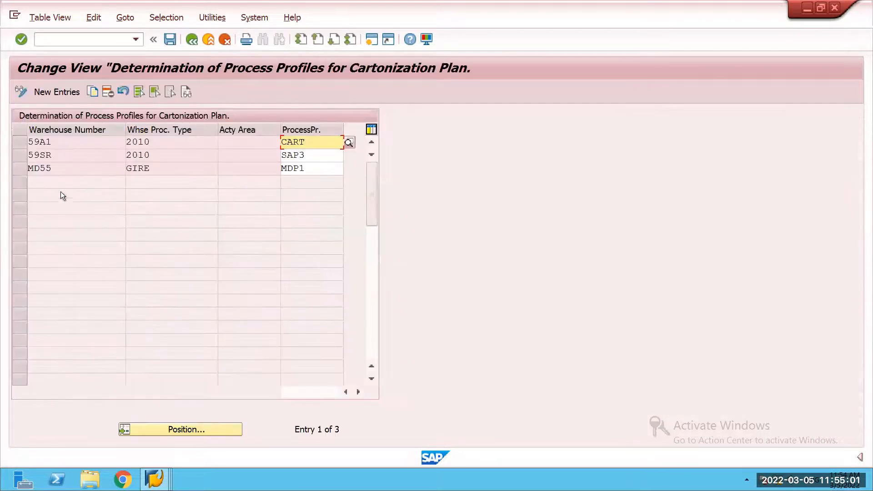
{"action": "left_click", "coordinate": [22, 157]}
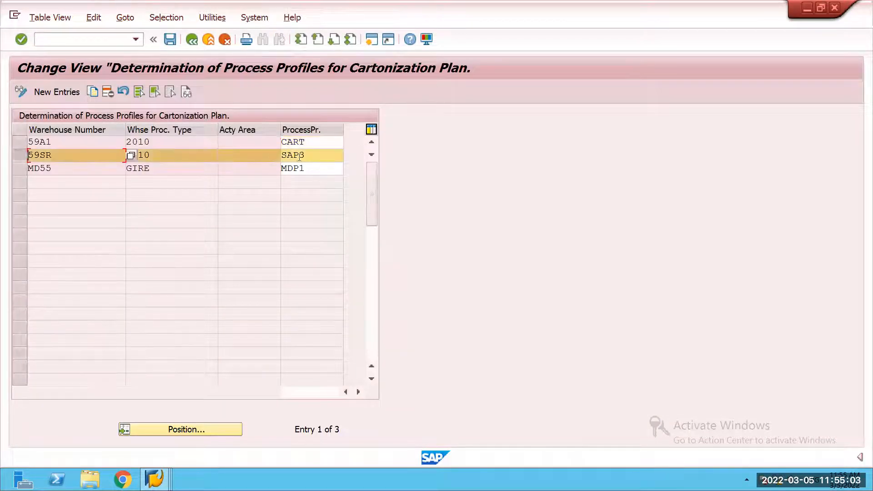
{"action": "left_click", "coordinate": [309, 157]}
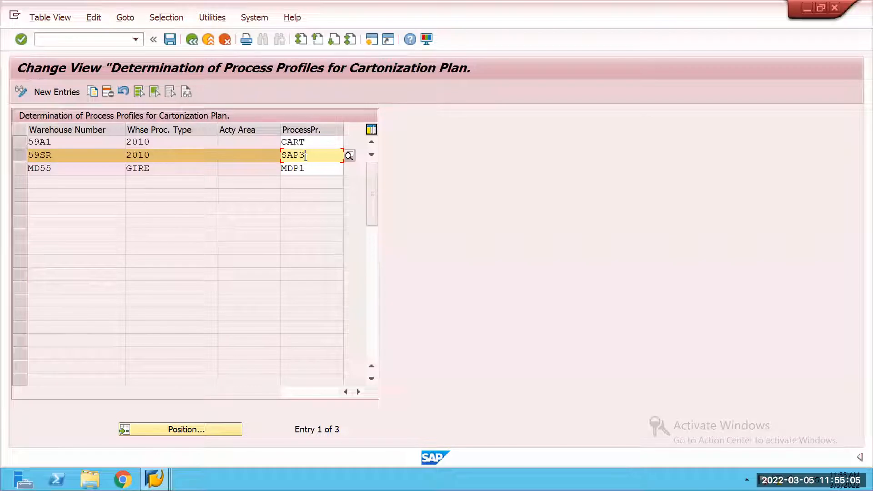
{"action": "left_click", "coordinate": [192, 41]}
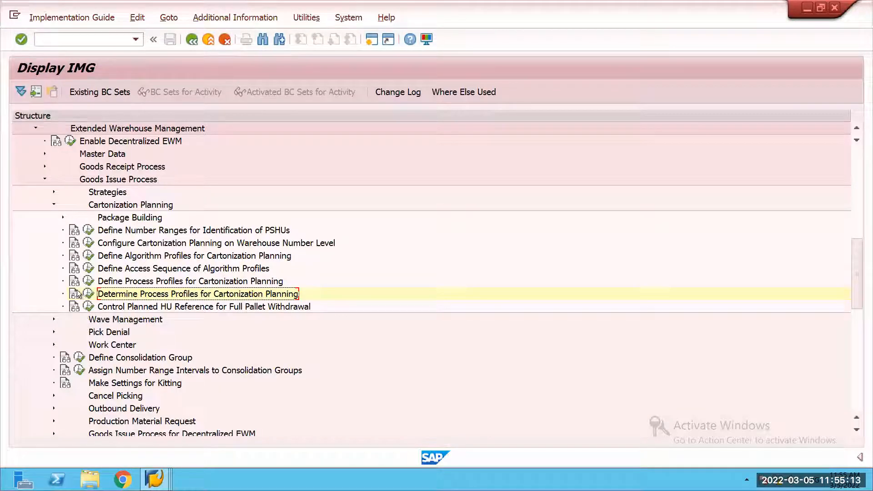
{"action": "left_click", "coordinate": [53, 204]}
Step: Switch to the SAP Easy Access session and expand Logistics down to Extended Warehouse Management within SCM Extended Warehouse Management
{"action": "left_click", "coordinate": [155, 479]}
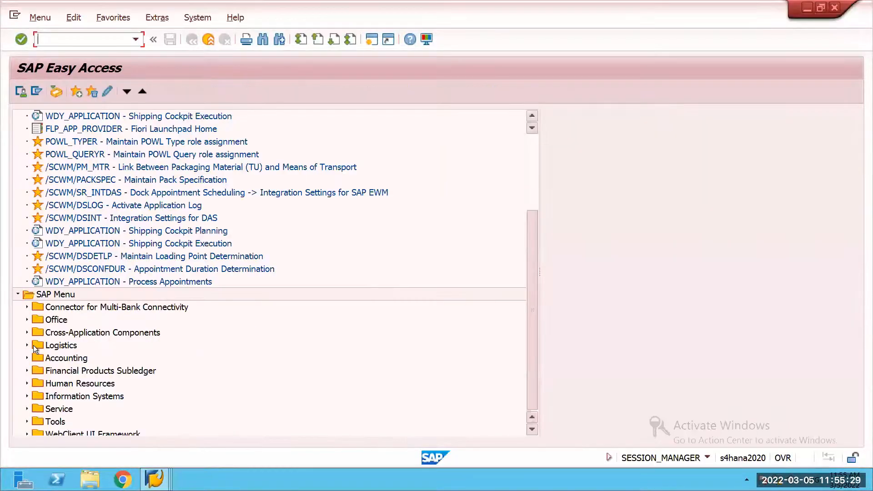
{"action": "left_click", "coordinate": [27, 345]}
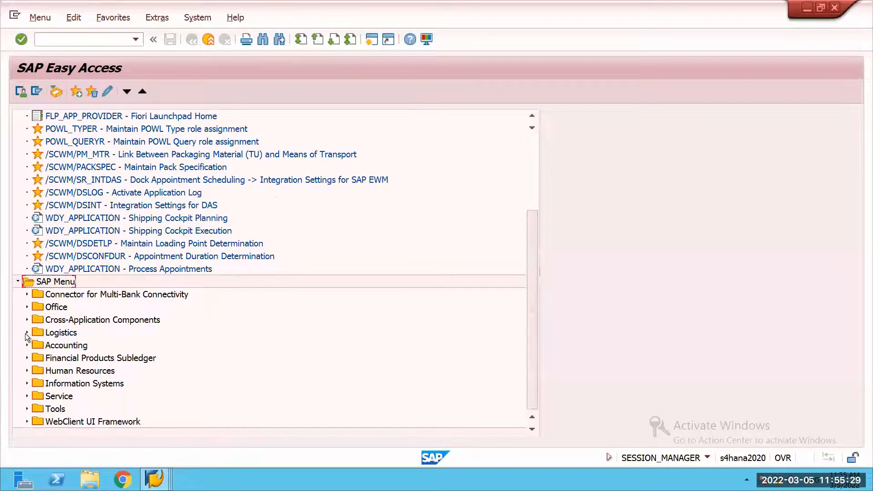
{"action": "left_click", "coordinate": [27, 319]}
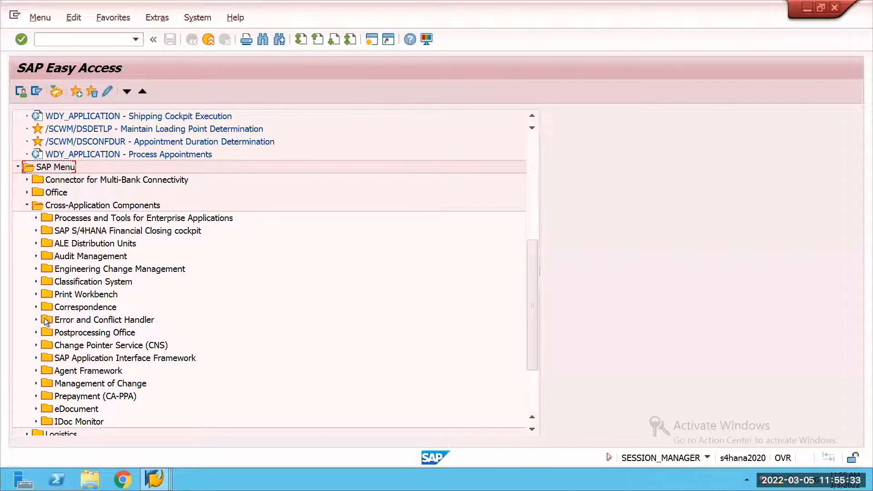
{"action": "left_click", "coordinate": [27, 205]}
{"action": "left_click", "coordinate": [27, 333]}
{"action": "left_click", "coordinate": [36, 358]}
{"action": "scroll", "coordinate": [89, 323], "scroll_direction": "down", "scroll_amount": 1}
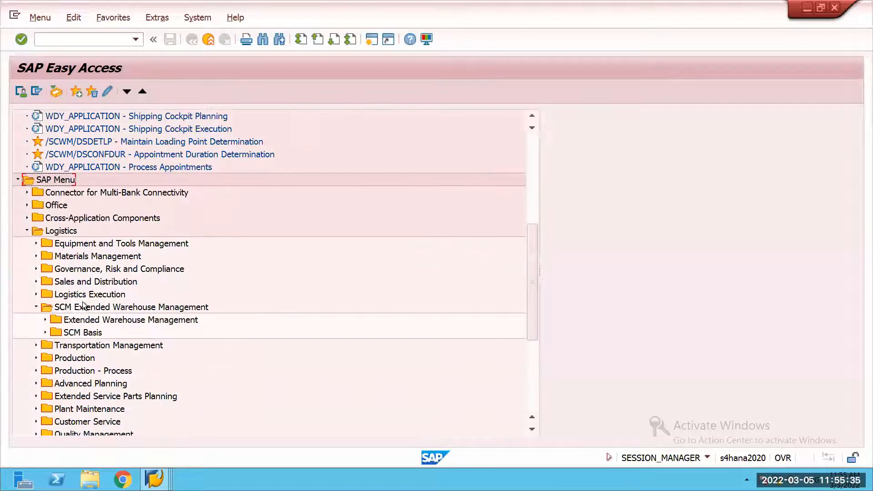
{"action": "left_click", "coordinate": [45, 319]}
{"action": "scroll", "coordinate": [96, 296], "scroll_direction": "down", "scroll_amount": 1}
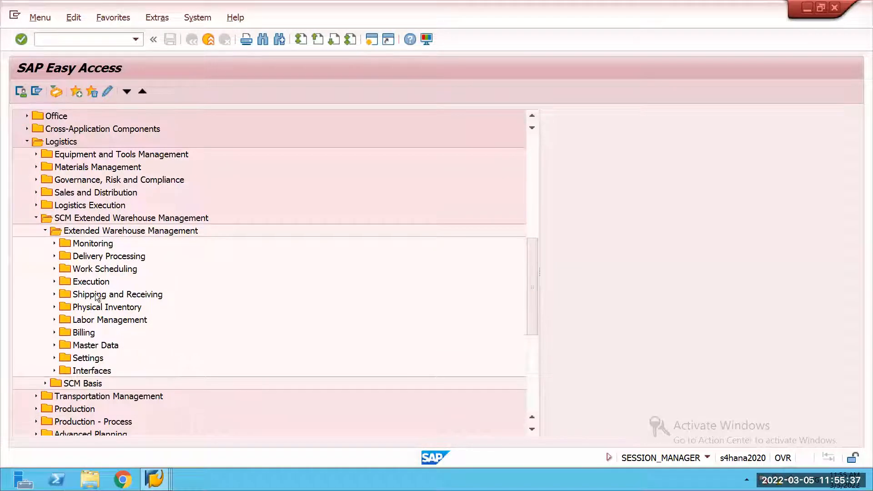
Step: Check the Cartonization Planning folder within Work Scheduling, and collapse both folders again
{"action": "left_click", "coordinate": [54, 268]}
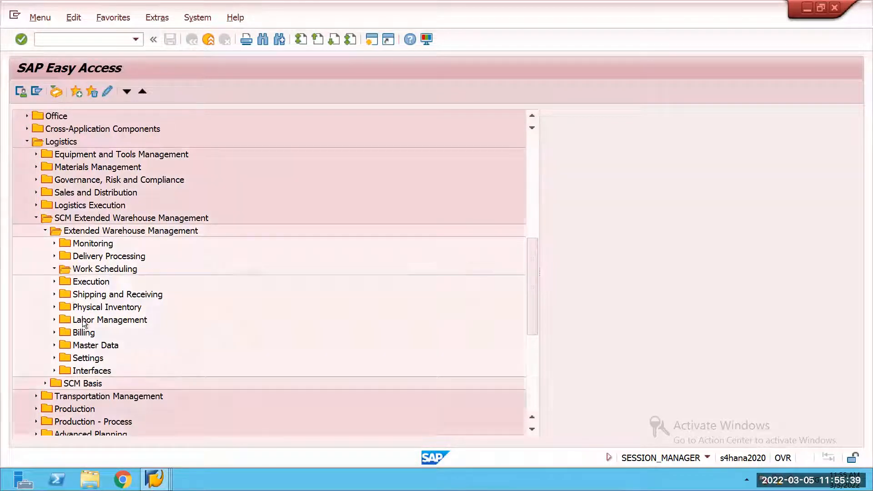
{"action": "scroll", "coordinate": [65, 261], "scroll_direction": "down", "scroll_amount": 2}
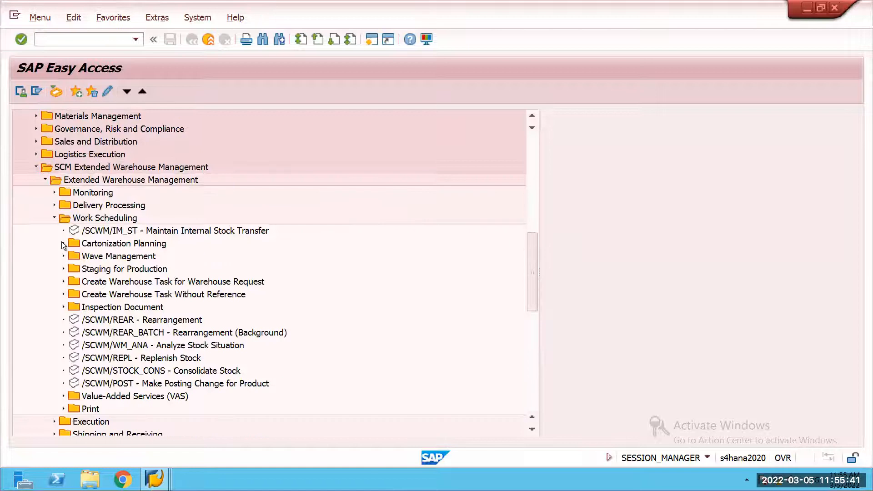
{"action": "left_click", "coordinate": [64, 244]}
{"action": "left_click", "coordinate": [63, 244]}
{"action": "left_click", "coordinate": [54, 218]}
{"action": "scroll", "coordinate": [63, 234], "scroll_direction": "down", "scroll_amount": 2}
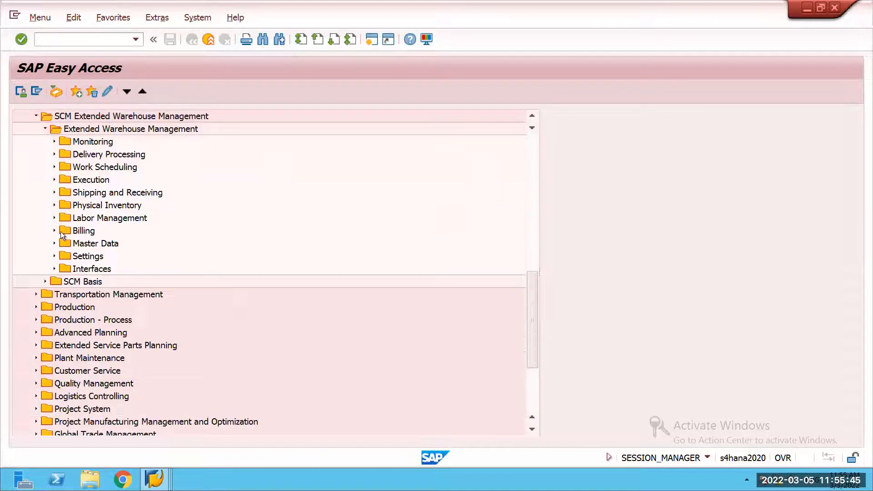
Step: Inspect the cartonization algorithm profile determined for warehouse 59SR and process type 2010 in /SCWM/CAPPDET, and return to SAP Easy Access
{"action": "scroll", "coordinate": [59, 225], "scroll_direction": "down", "scroll_amount": 2}
{"action": "left_click", "coordinate": [55, 217]}
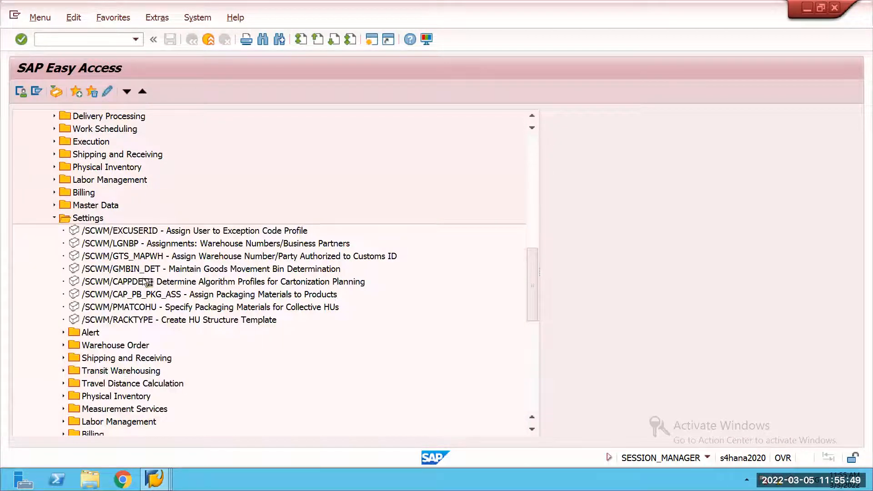
{"action": "double_click", "coordinate": [143, 281]}
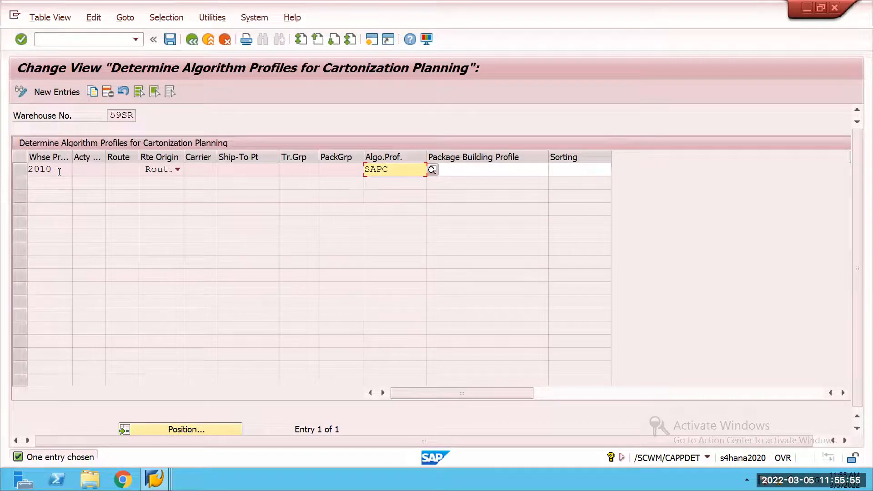
{"action": "left_click", "coordinate": [394, 170]}
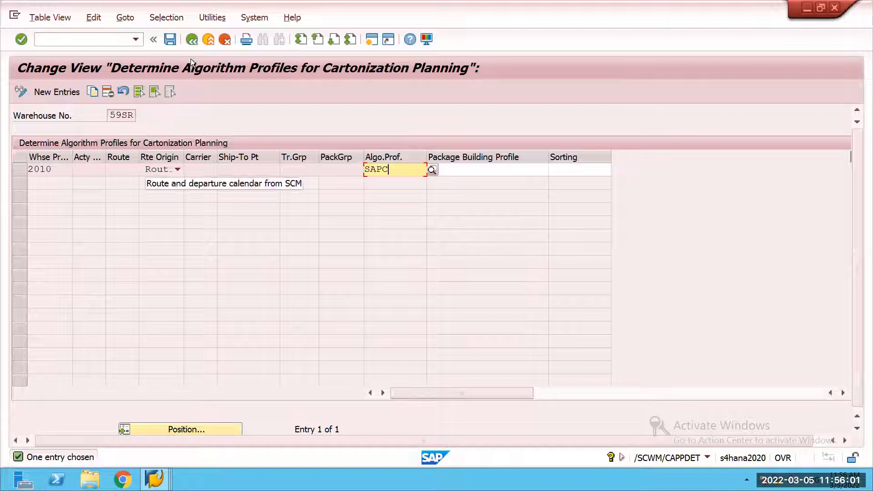
{"action": "left_click", "coordinate": [191, 41]}
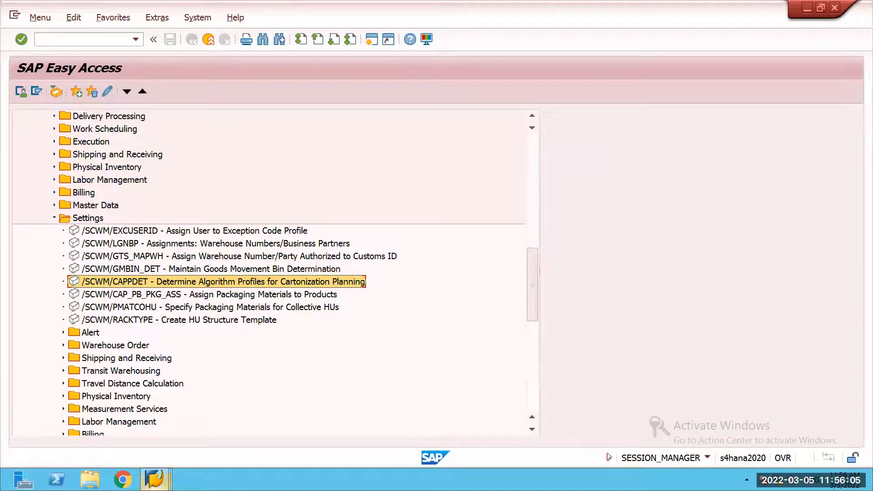
Step: Set 59SR process profile SAP2 to create planned shipping HUs for outbound delivery orders instead of during warehouse order creation, and save it
{"action": "left_click", "coordinate": [154, 479]}
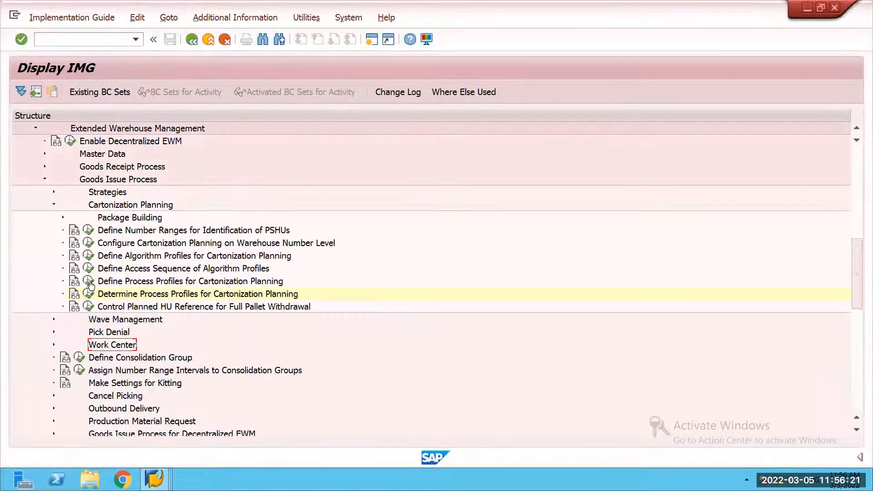
{"action": "left_click", "coordinate": [99, 281]}
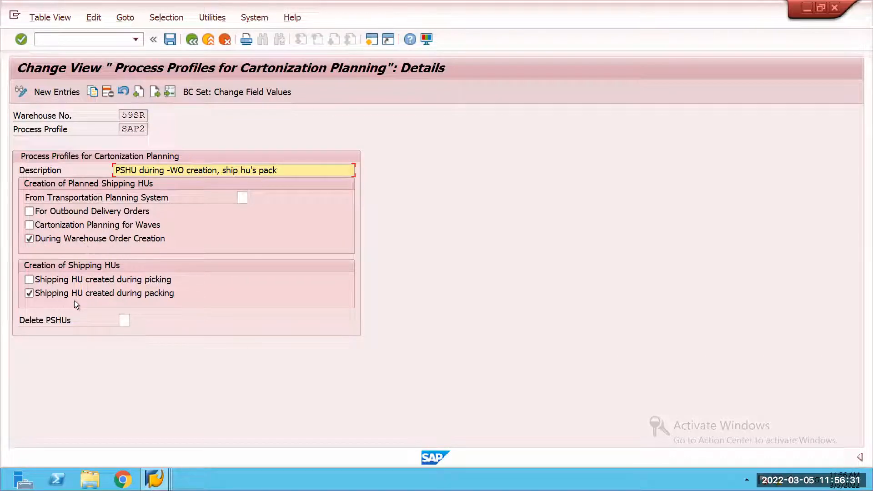
{"action": "left_click", "coordinate": [30, 212]}
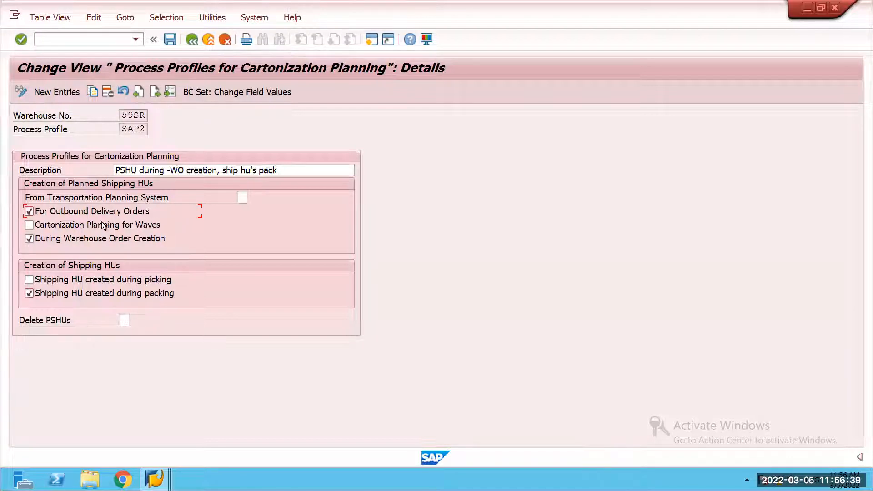
{"action": "left_click", "coordinate": [28, 211]}
{"action": "left_click", "coordinate": [28, 240]}
{"action": "left_click", "coordinate": [171, 37]}
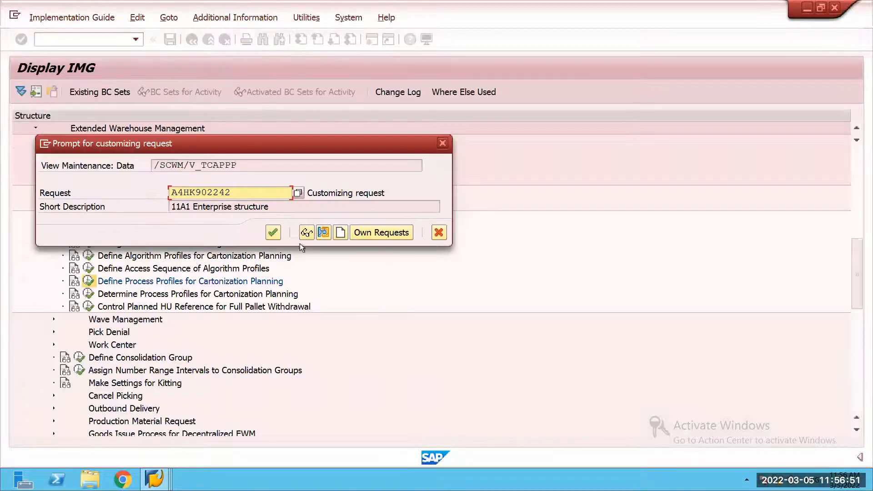
{"action": "key", "text": "Return"}
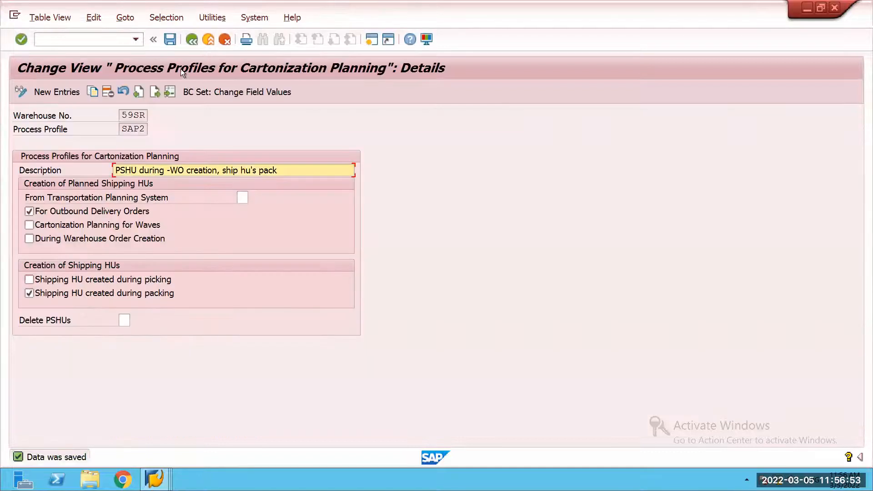
{"action": "left_click", "coordinate": [191, 40]}
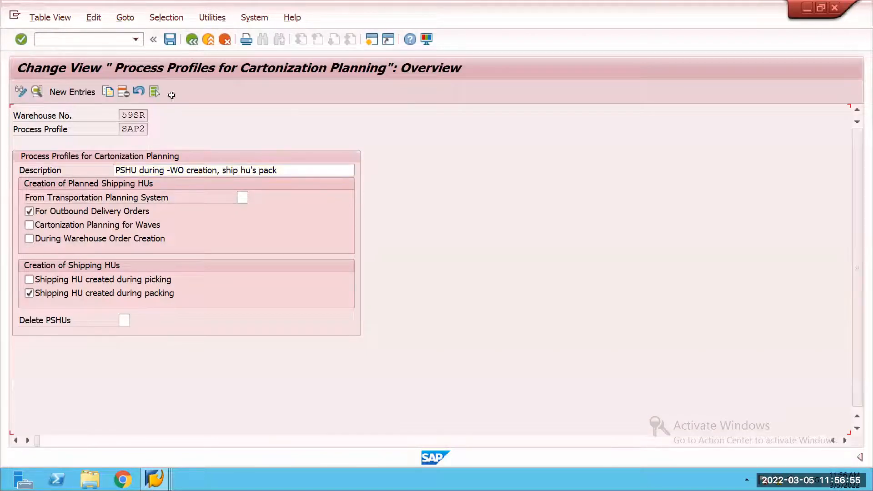
{"action": "left_click", "coordinate": [195, 39]}
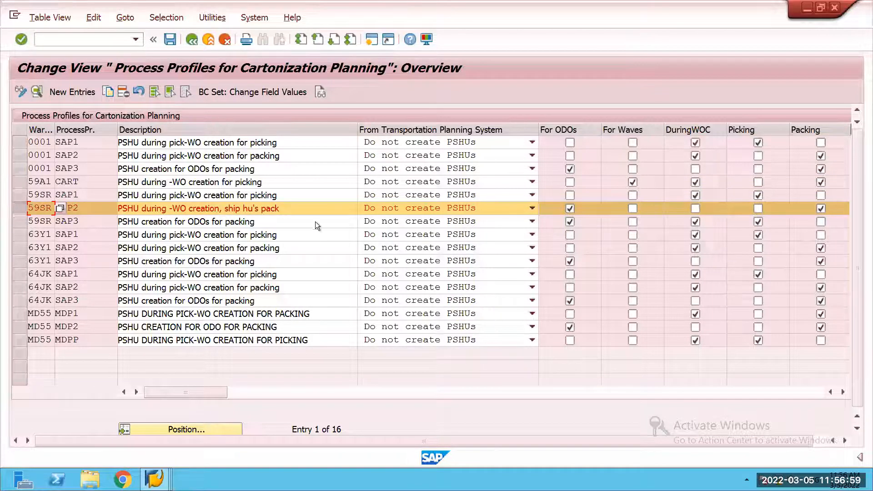
{"action": "key", "text": "F3"}
Step: Save the process profile determination for cartonization planning to the customizing request, and collapse Cartonization Planning in the IMG
{"action": "left_click", "coordinate": [89, 294]}
{"action": "left_click", "coordinate": [319, 154]}
{"action": "key", "text": "F3"}
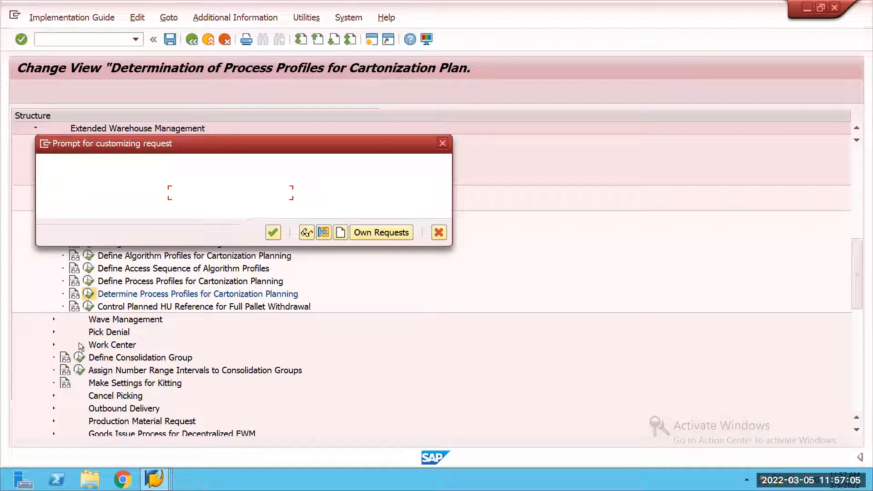
{"action": "key", "text": "Return"}
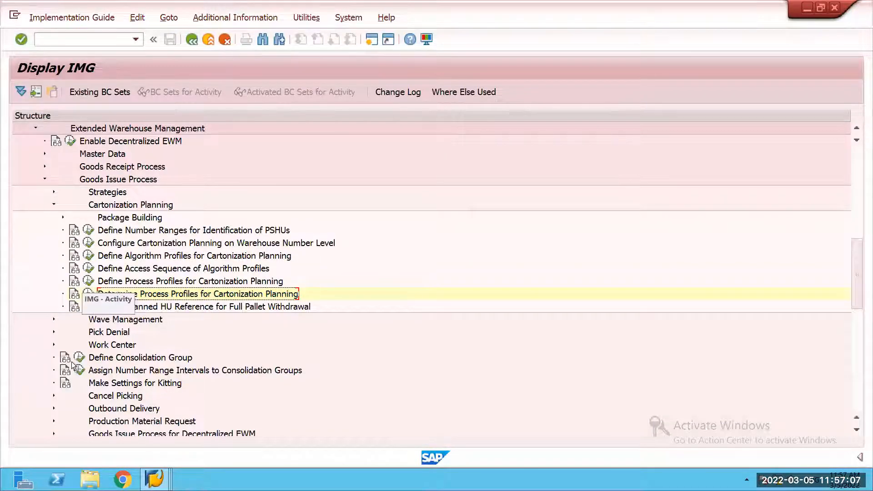
{"action": "left_click", "coordinate": [54, 205]}
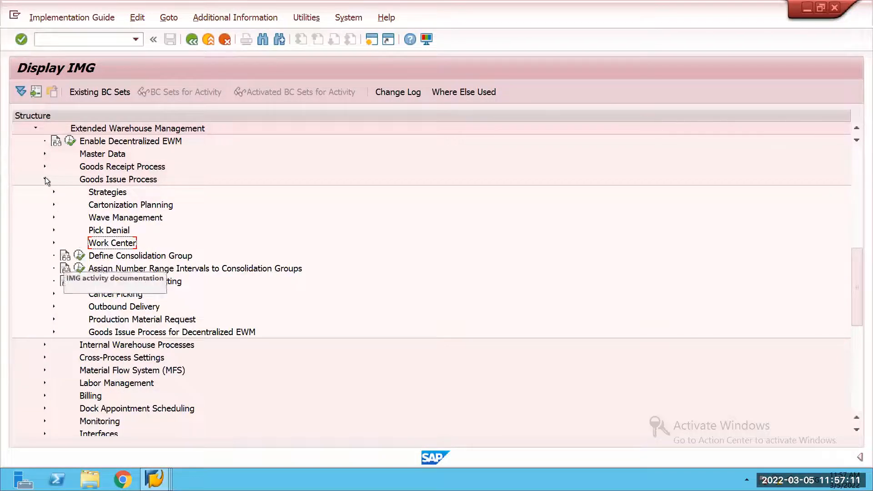
Step: Look up planned shipping HU rule PSHU of warehouse 59SR among the warehouse order creation rules, and return to the IMG
{"action": "left_click", "coordinate": [45, 203]}
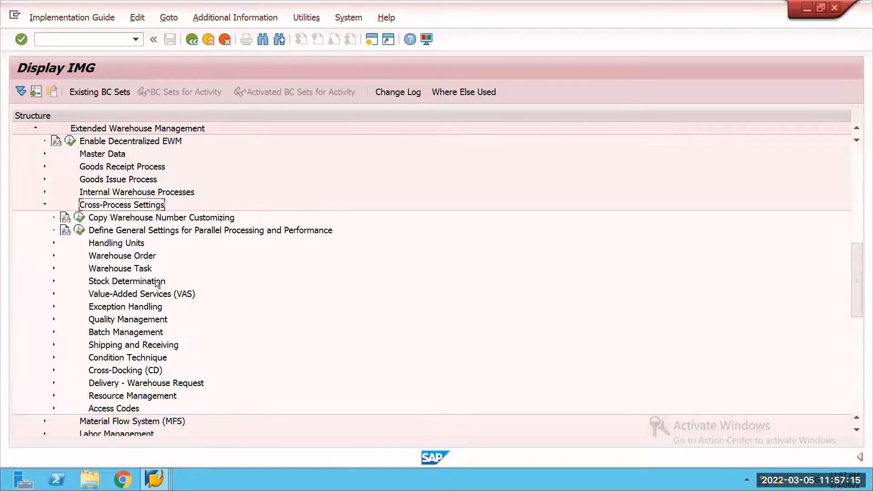
{"action": "scroll", "coordinate": [90, 283], "scroll_direction": "down", "scroll_amount": 4}
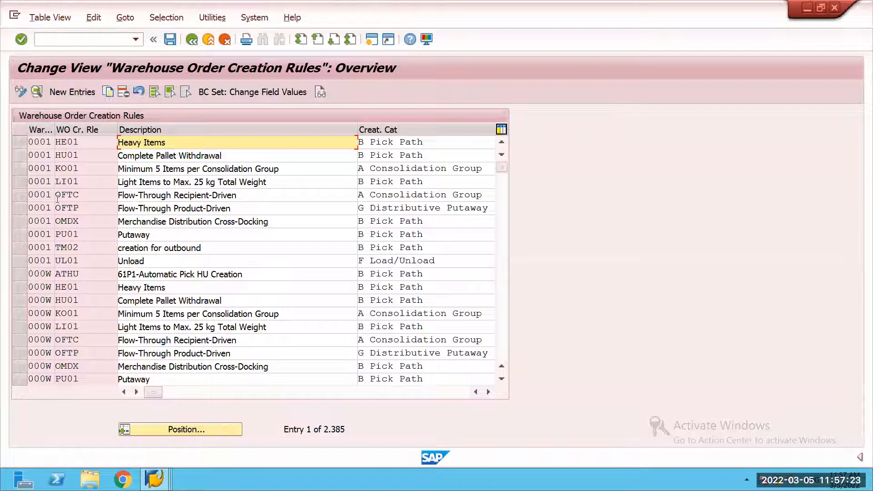
{"action": "type", "text": "61"}
{"action": "key", "text": "Return"}
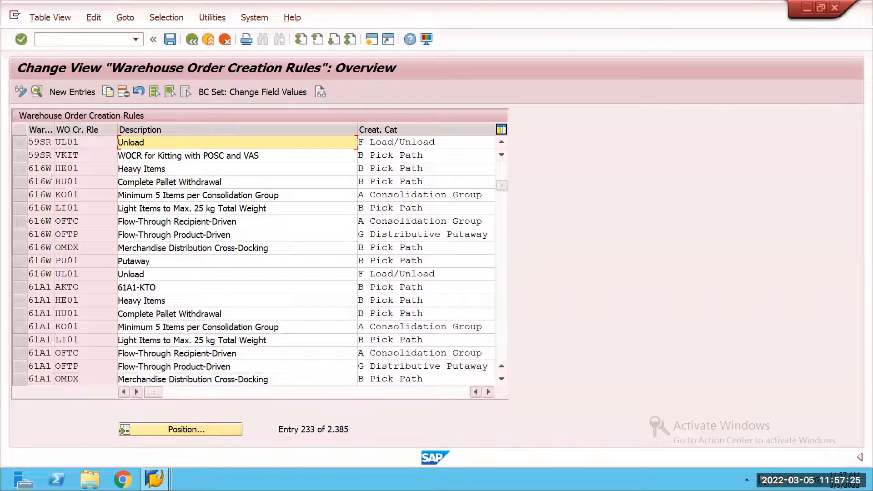
{"action": "scroll", "coordinate": [20, 182], "scroll_direction": "up", "scroll_amount": 2}
{"action": "left_click", "coordinate": [20, 182]}
{"action": "left_click", "coordinate": [197, 40]}
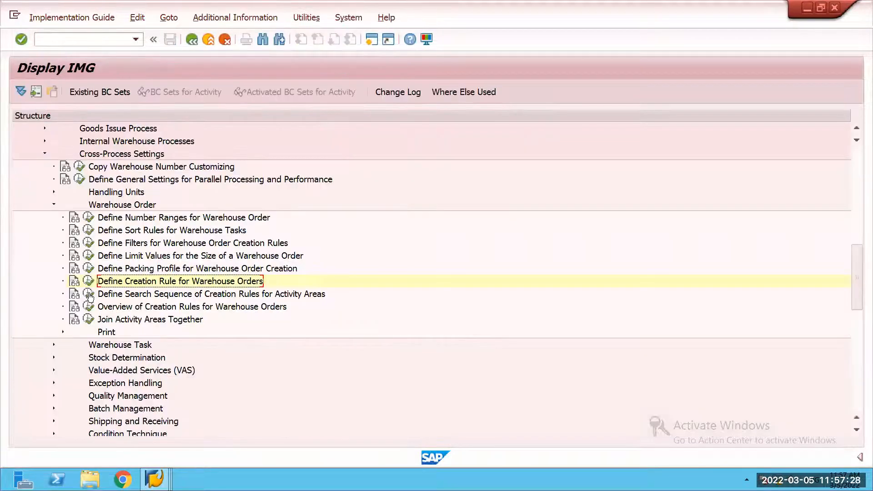
Step: Delete the PSHU rule entry for warehouse 59SR, activity area STGN and activity PICK from the creation rule search sequence, and save
{"action": "left_click", "coordinate": [89, 294]}
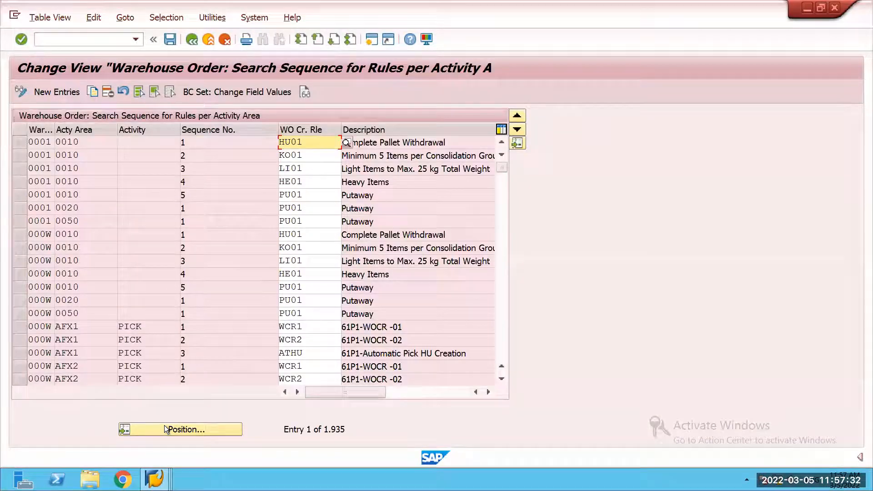
{"action": "left_click", "coordinate": [164, 429]}
{"action": "type", "text": "STGN"}
{"action": "key", "text": "Tab"}
{"action": "key", "text": "Return"}
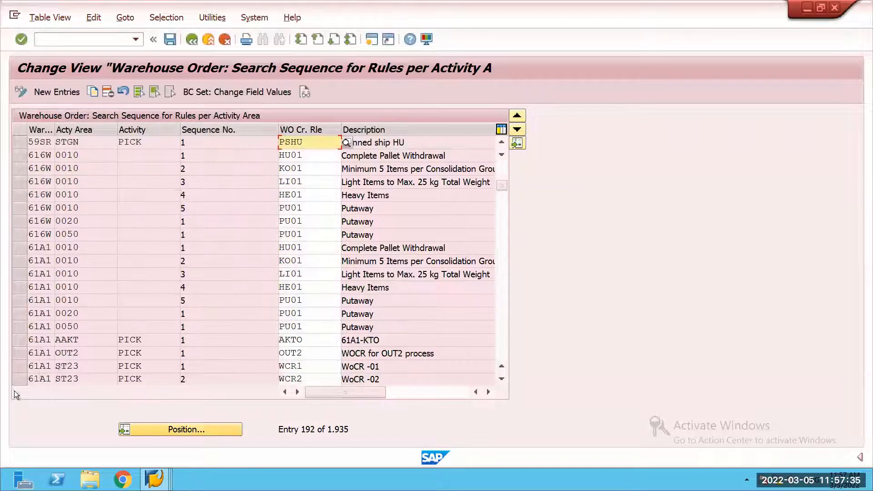
{"action": "left_click", "coordinate": [22, 142]}
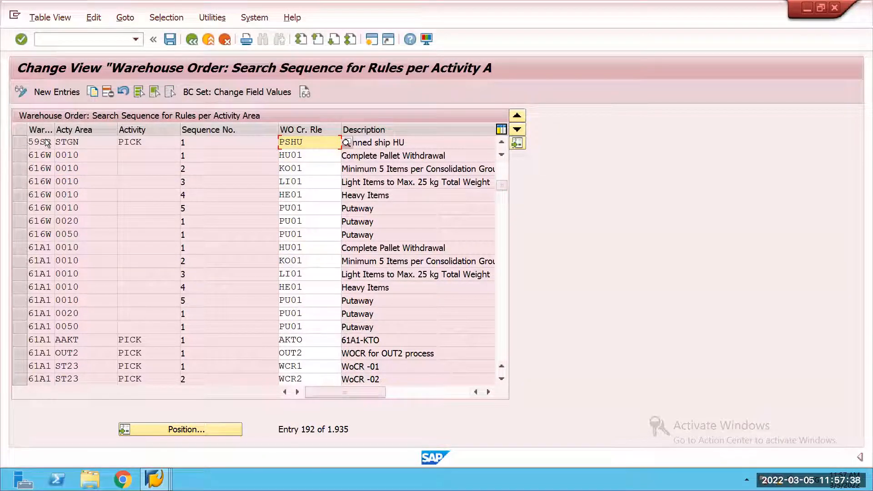
{"action": "left_click", "coordinate": [110, 93]}
{"action": "left_click", "coordinate": [169, 39]}
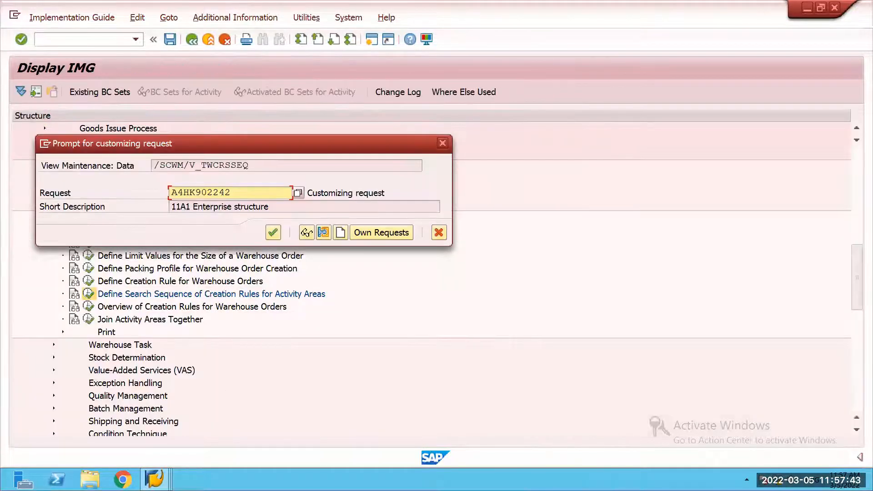
{"action": "key", "text": "Return"}
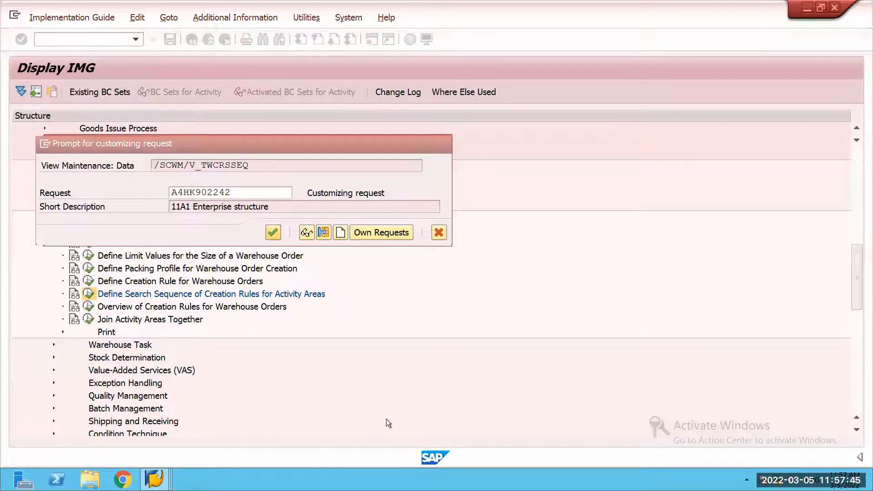
Step: Start an outbound delivery for shipping point 59SR with reference to the existing sales order, using selection date 05.03.2022
{"action": "key", "text": "super+5"}
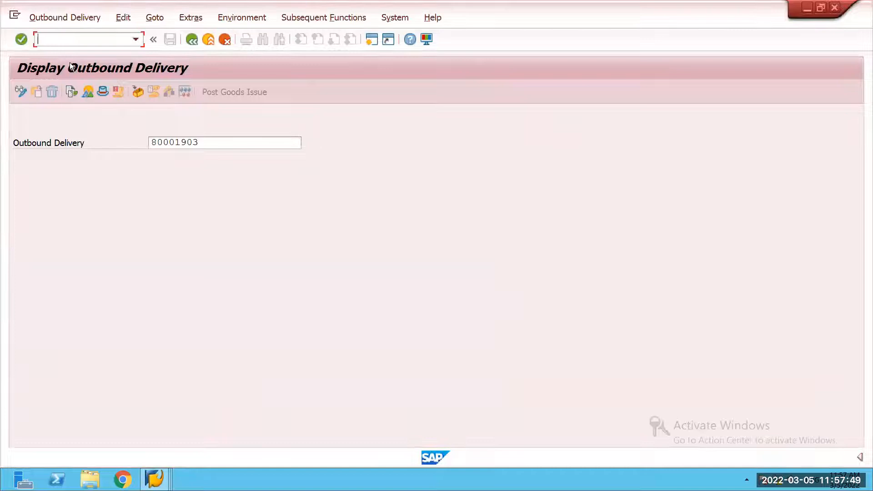
{"action": "left_click", "coordinate": [65, 17]}
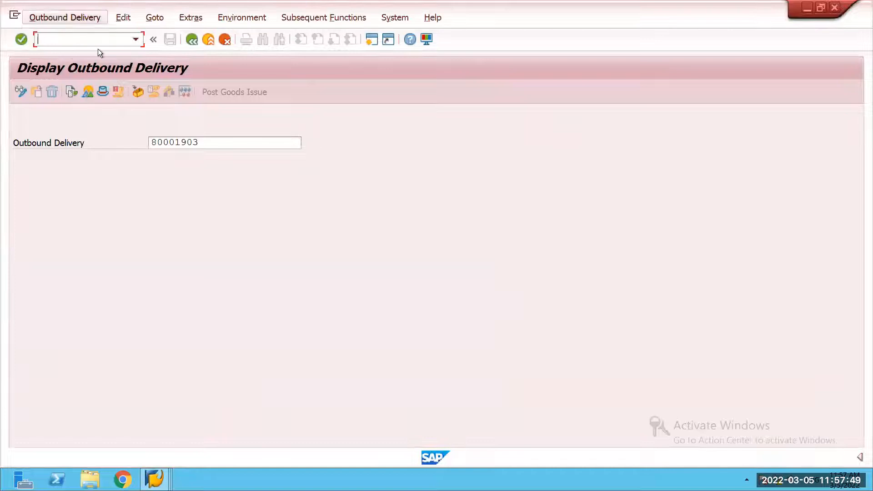
{"action": "mouse_move", "coordinate": [205, 49]}
{"action": "left_click", "coordinate": [246, 50]}
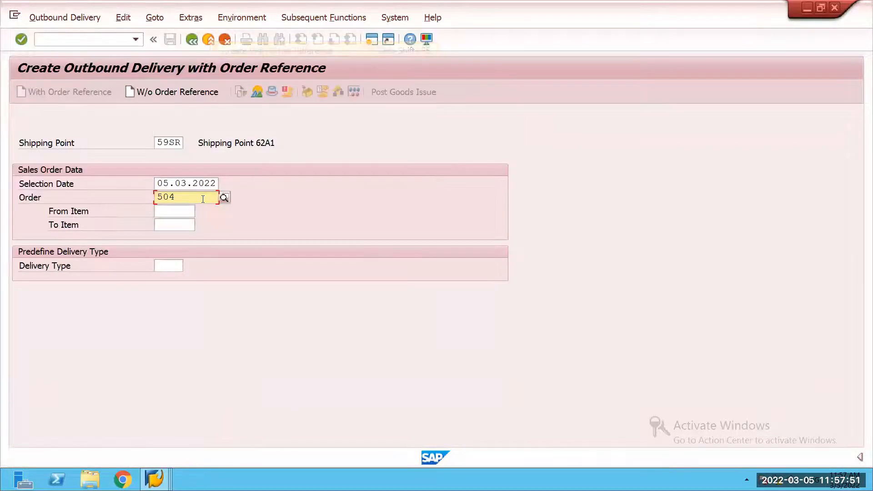
{"action": "key", "text": "Return"}
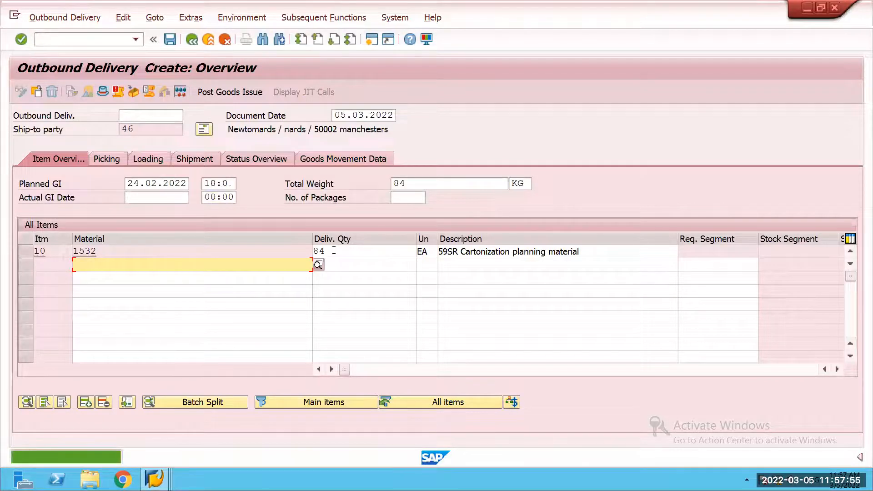
Step: Set the delivery quantity of material 1532 to 8 EA and save the outbound delivery
{"action": "left_click", "coordinate": [334, 250]}
{"action": "key", "text": "BackSpace"}
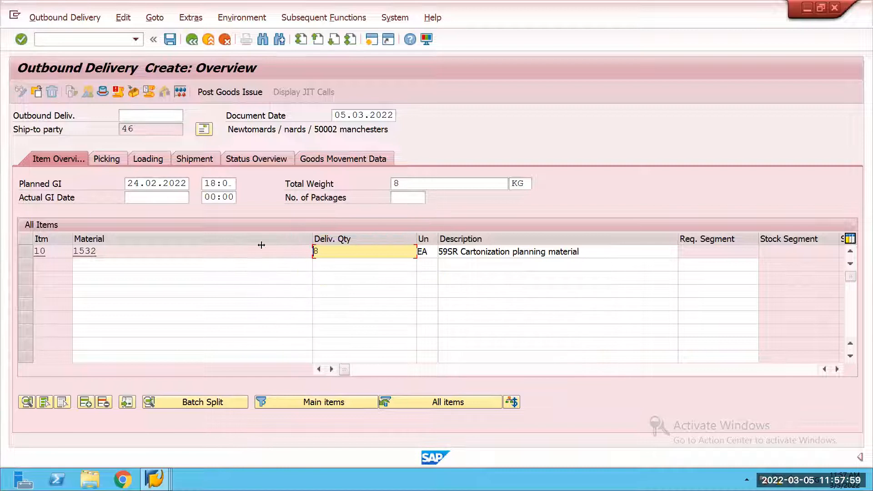
{"action": "left_click", "coordinate": [163, 131]}
{"action": "key", "text": "ctrl+s"}
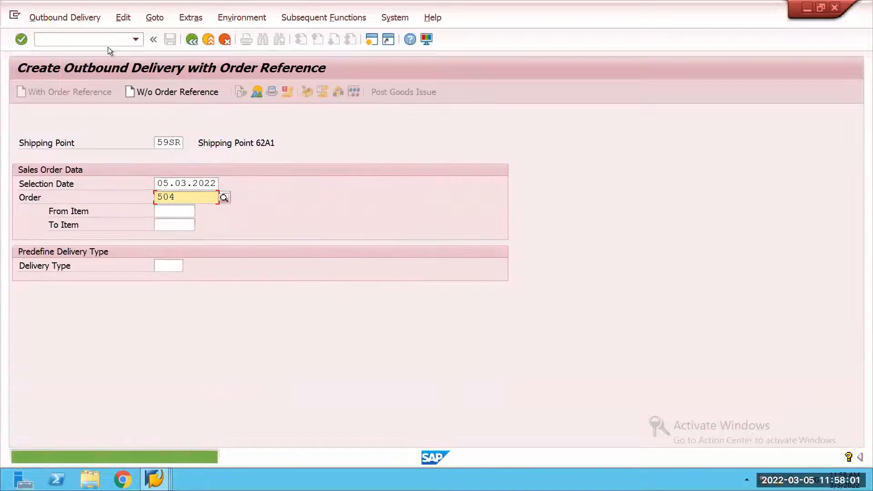
Step: Look up the new delivery's number and run cartonization planning with creation of PSHUs for that delivery order in warehouse 59SR
{"action": "left_click", "coordinate": [83, 19]}
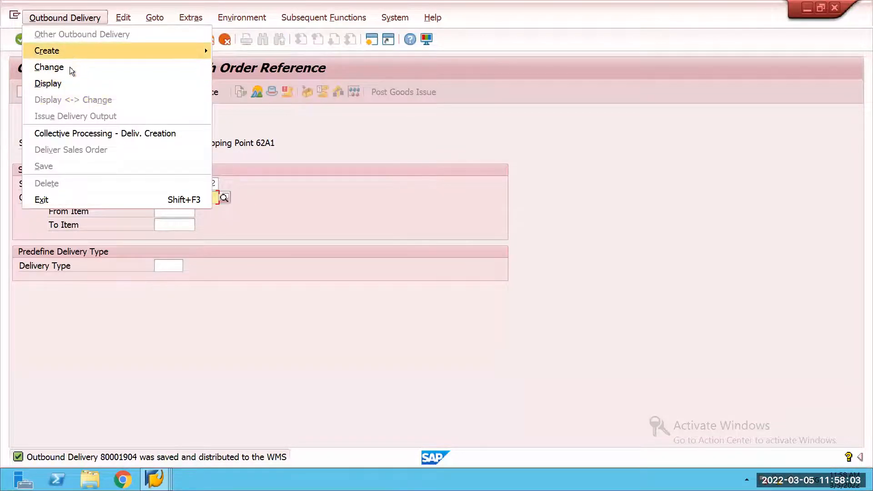
{"action": "left_click", "coordinate": [69, 81]}
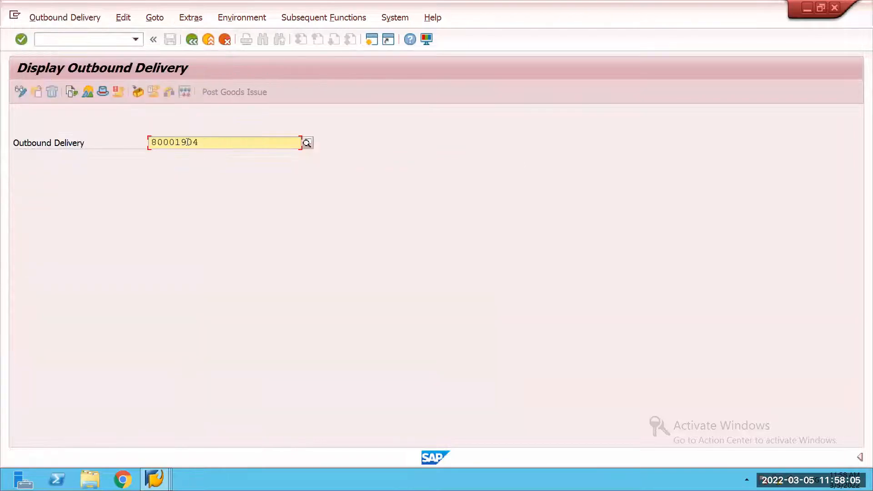
{"action": "left_click", "coordinate": [155, 480]}
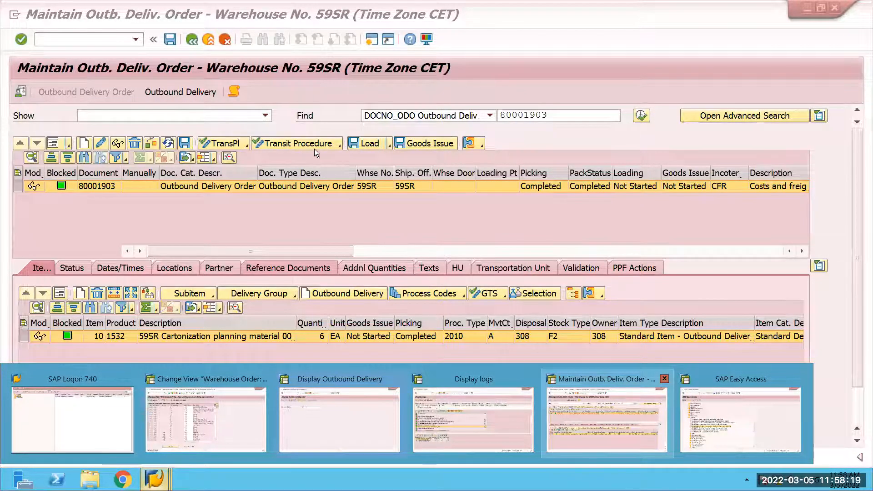
{"action": "key", "text": "F8"}
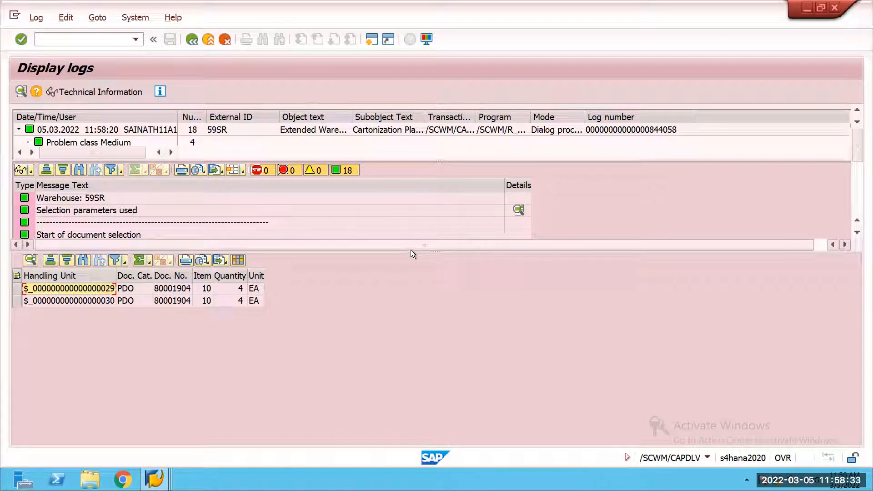
Step: Examine the cartonization planning log for the planned shipping HUs created and their packaging material, and return to the selection screen
{"action": "left_click_drag", "start_coordinate": [441, 250], "coordinate": [443, 373]}
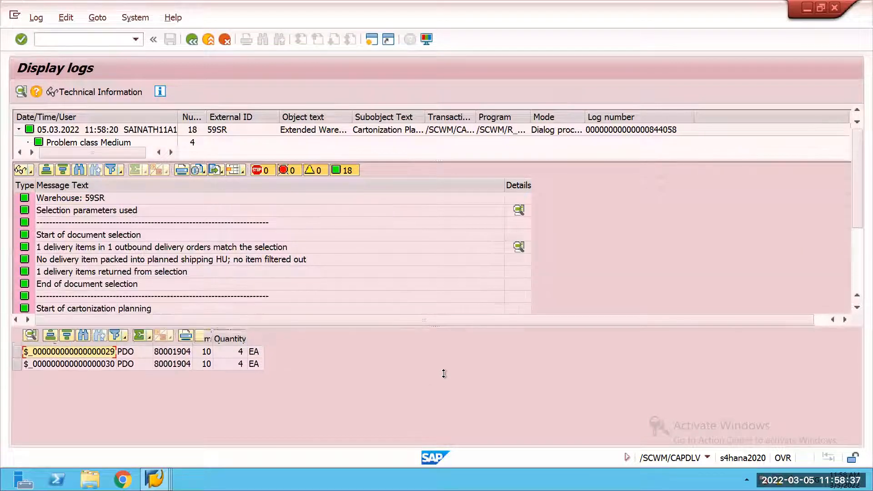
{"action": "scroll", "coordinate": [517, 312], "scroll_direction": "down", "scroll_amount": 2}
{"action": "left_click", "coordinate": [519, 309]}
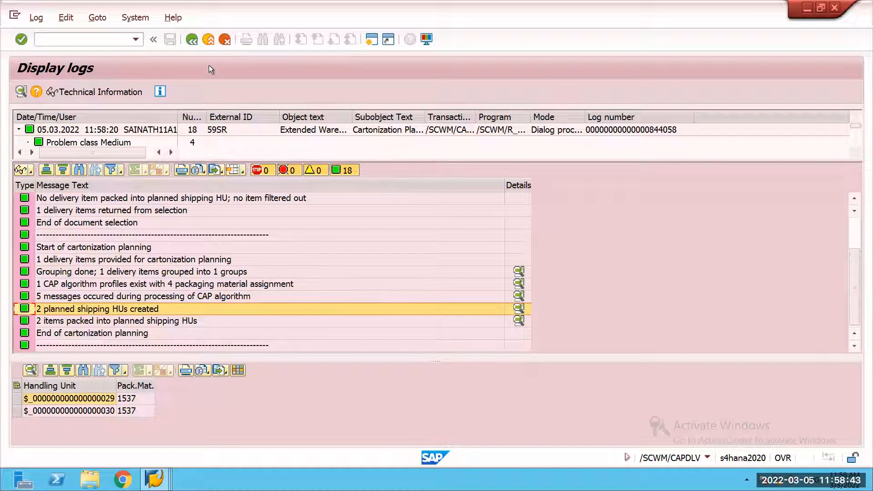
{"action": "left_click", "coordinate": [192, 39]}
Step: Copy the delivery order number from cartonization planning and find that order in outbound delivery order maintenance for warehouse 59SR
{"action": "double_click", "coordinate": [258, 345]}
{"action": "key", "text": "ctrl+c"}
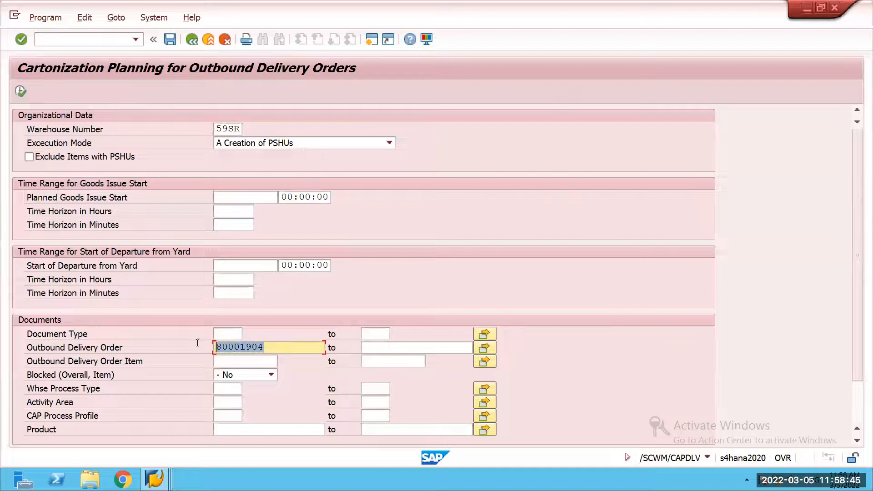
{"action": "left_click", "coordinate": [155, 480]}
{"action": "left_click", "coordinate": [584, 408]}
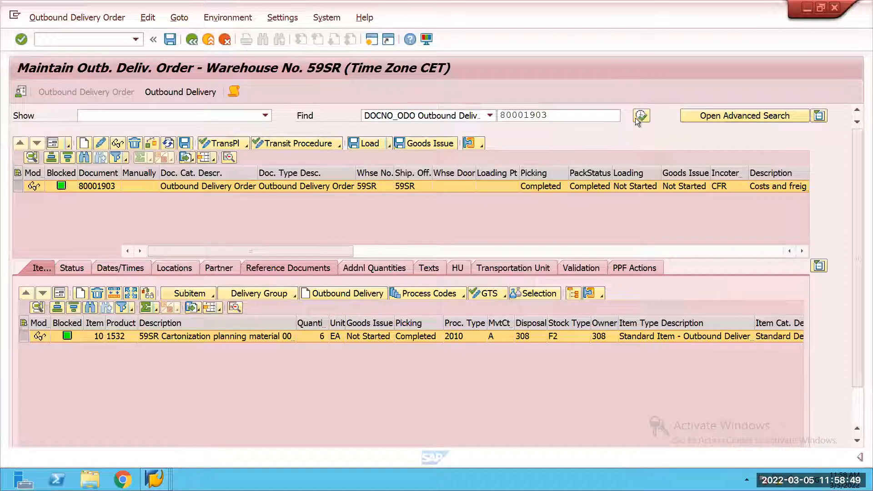
{"action": "key", "text": "ctrl+v"}
{"action": "key", "text": "Return"}
Step: Create and save the stock removal warehouse task for product 1532 of the new delivery order
{"action": "left_click", "coordinate": [115, 19]}
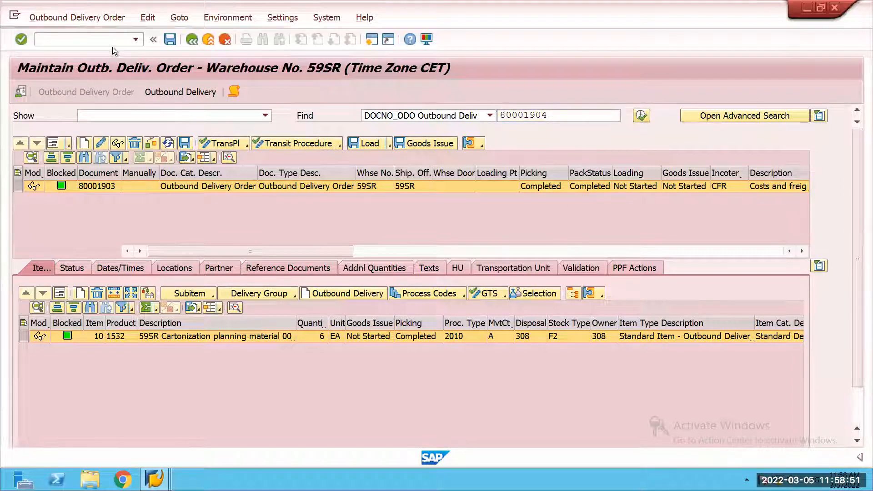
{"action": "left_click", "coordinate": [222, 51]}
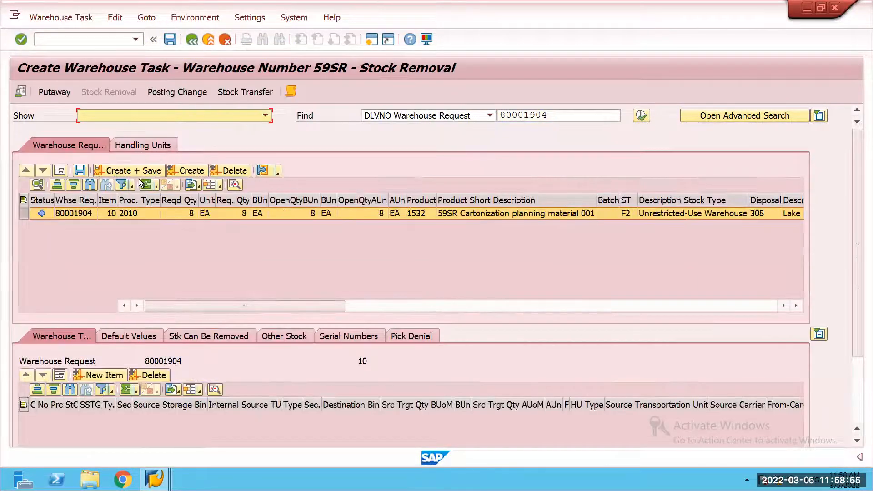
{"action": "left_click", "coordinate": [133, 171]}
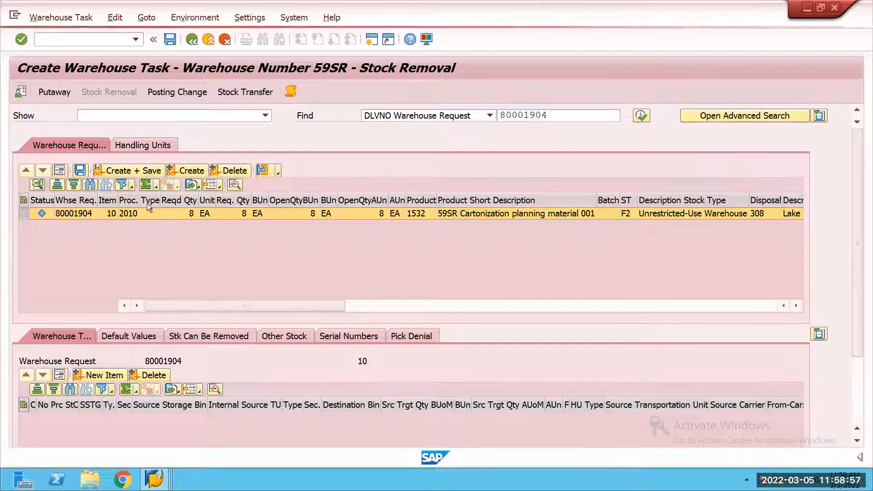
Step: Check the warehouse order for pick HUs, and confirm and save its product warehouse task for product 1532
{"action": "left_click", "coordinate": [64, 18]}
{"action": "left_click", "coordinate": [72, 68]}
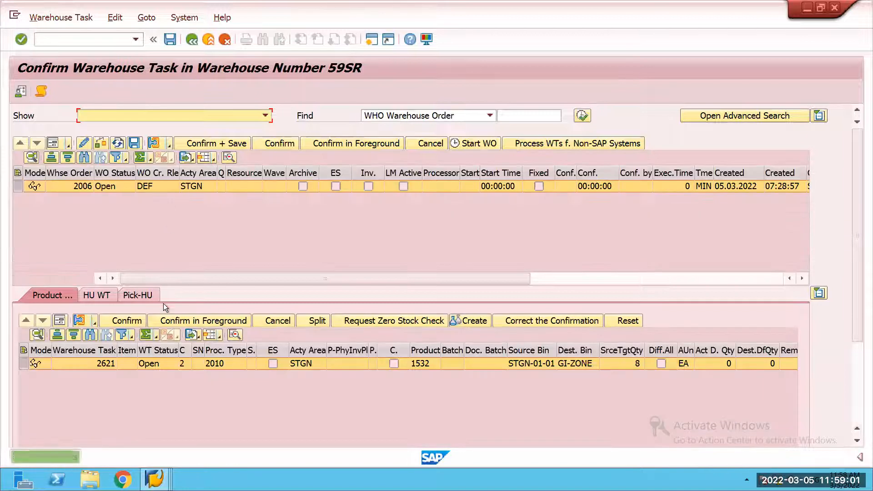
{"action": "left_click", "coordinate": [138, 295]}
{"action": "left_click", "coordinate": [65, 292]}
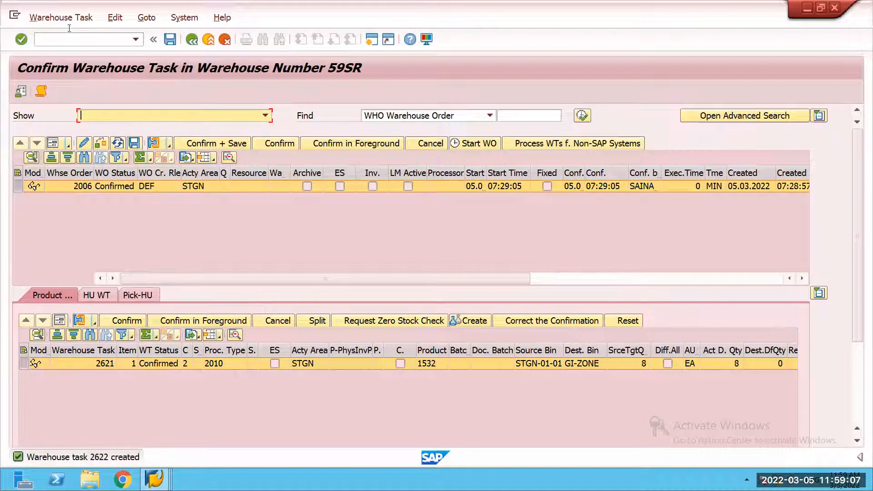
Step: Examine the warehouse order creation log for how activity area STGN determined the creation rule
{"action": "left_click", "coordinate": [170, 143]}
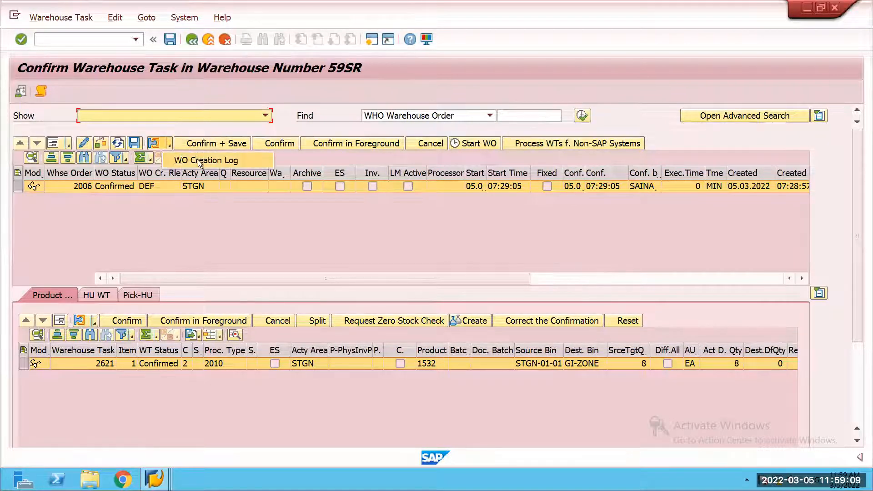
{"action": "left_click", "coordinate": [198, 160]}
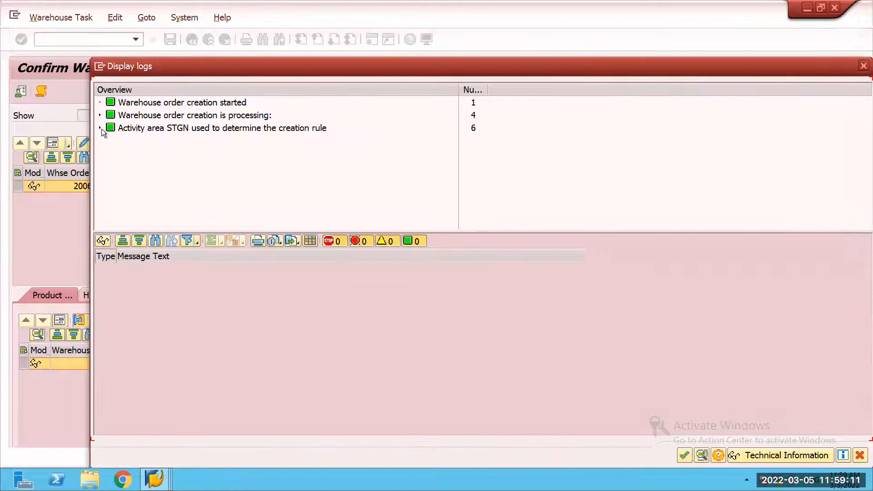
{"action": "left_click", "coordinate": [100, 128]}
{"action": "left_click", "coordinate": [109, 154]}
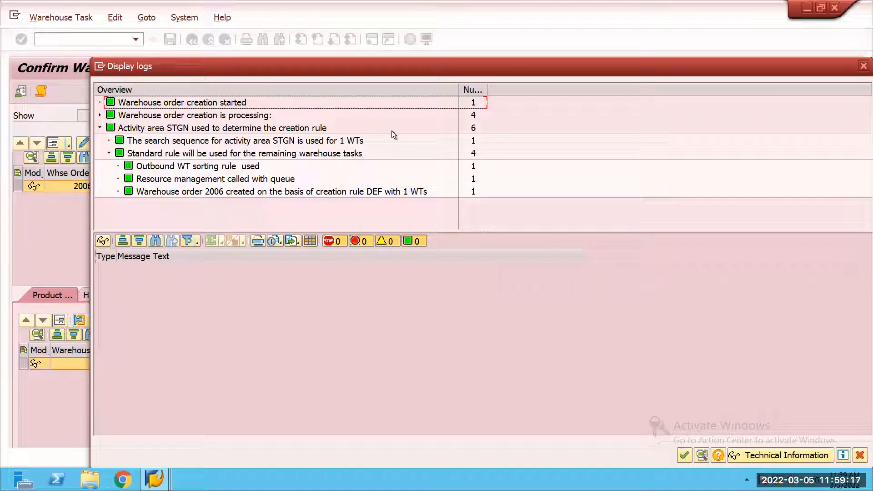
{"action": "left_click_drag", "start_coordinate": [640, 69], "coordinate": [569, 56]}
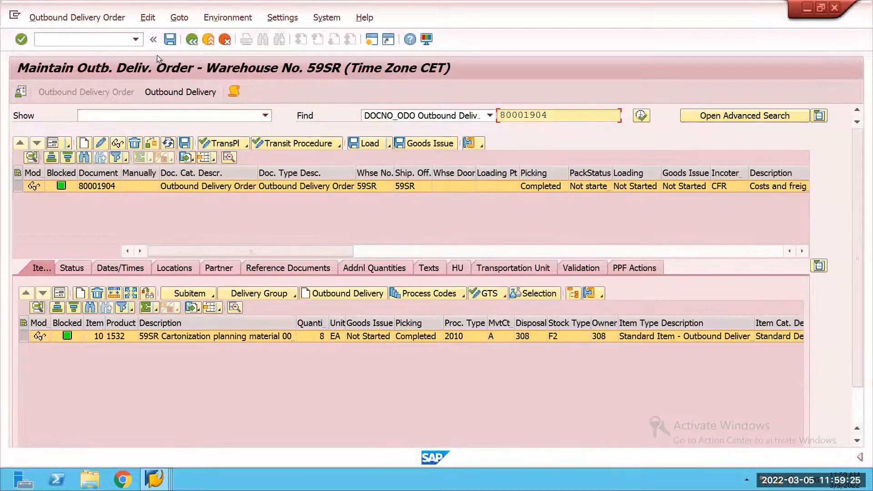
Step: Open outbound packing for the delivery order and select product 1532 from source bin GI-ZONE for product repacking
{"action": "left_click", "coordinate": [175, 84]}
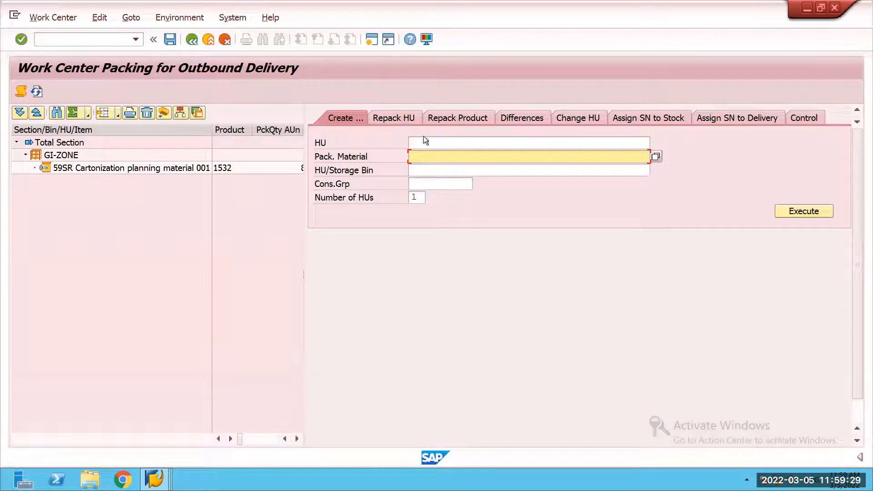
{"action": "left_click", "coordinate": [440, 118]}
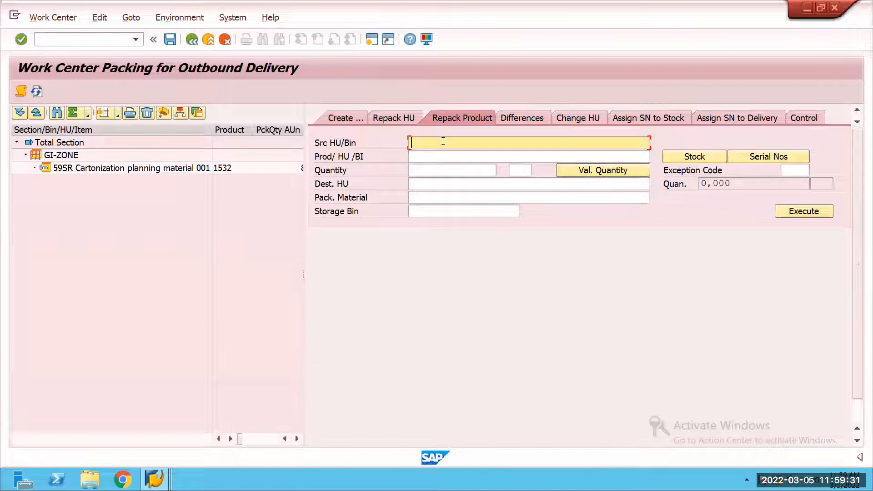
{"action": "type", "text": "GI-"}
{"action": "type", "text": "zone"}
{"action": "left_click", "coordinate": [679, 157]}
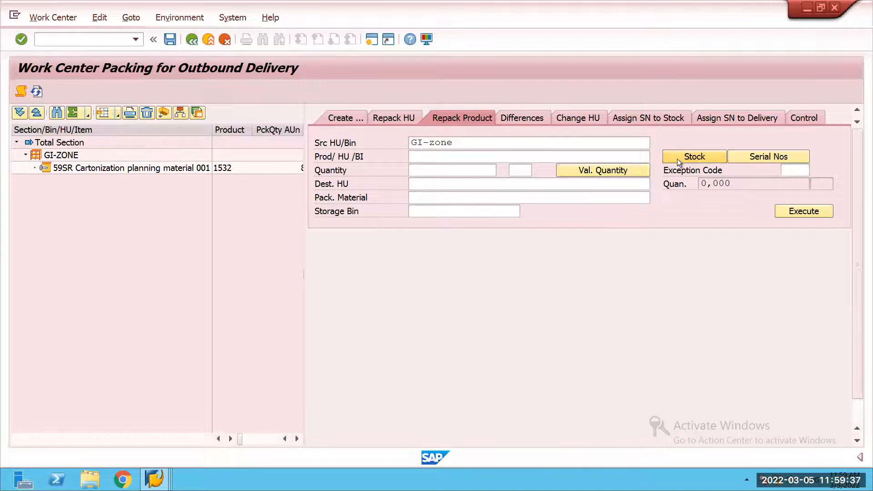
{"action": "left_click", "coordinate": [107, 304]}
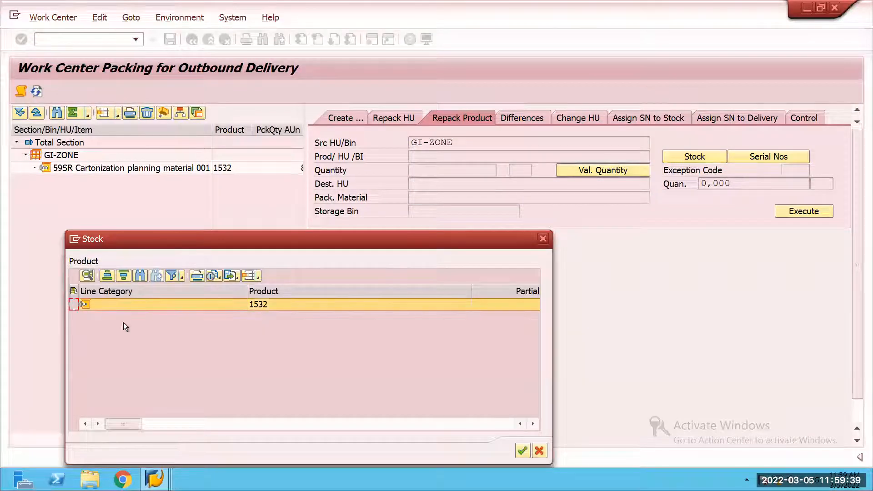
{"action": "left_click", "coordinate": [522, 450]}
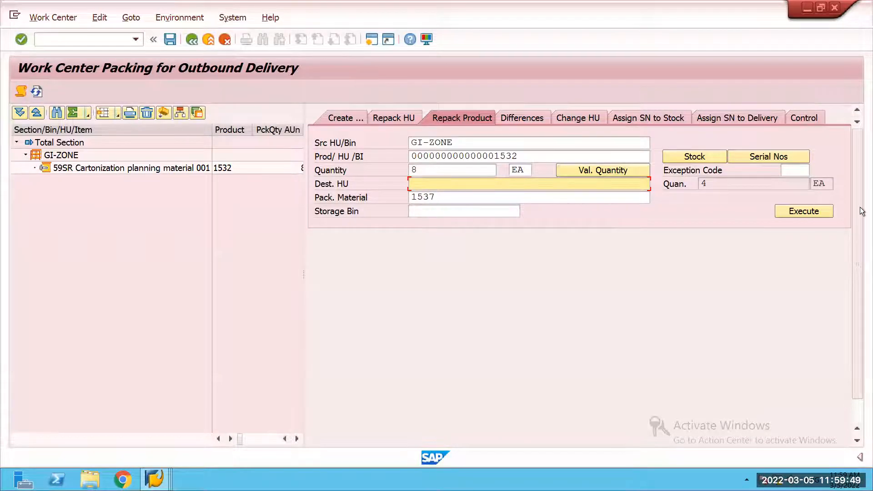
Step: Repack 8 EA of product 1532 into a new HU with packaging material 1537 in storage bin GI-ZONE
{"action": "left_click", "coordinate": [791, 212]}
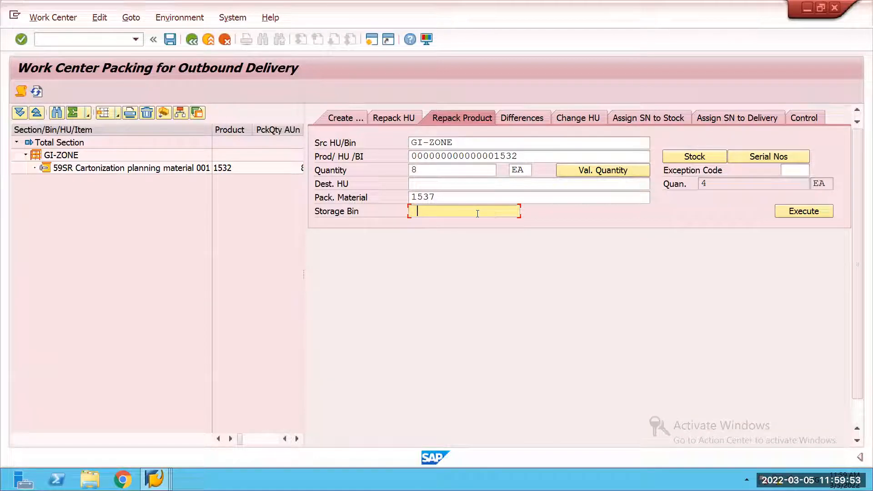
{"action": "type", "text": "GI-zone"}
{"action": "left_click", "coordinate": [794, 213]}
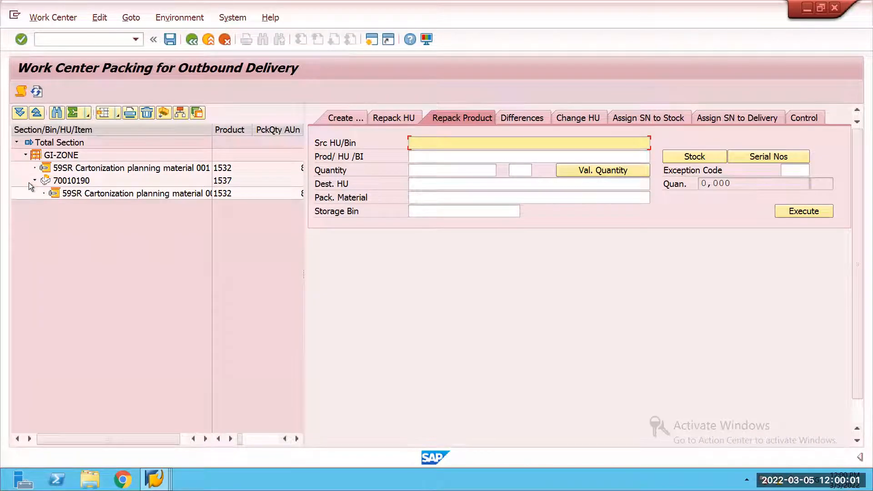
Step: Review the new HU's alternative identification and document reference, and save the packing
{"action": "left_click", "coordinate": [59, 181]}
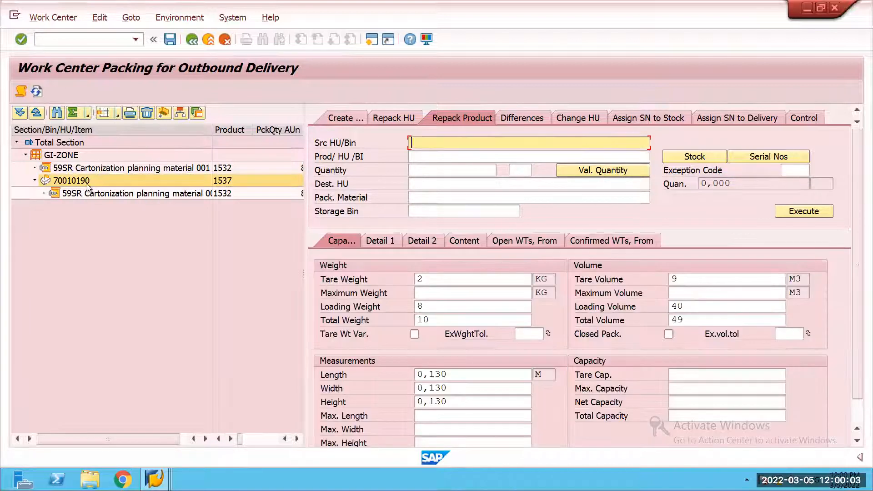
{"action": "left_click", "coordinate": [382, 241]}
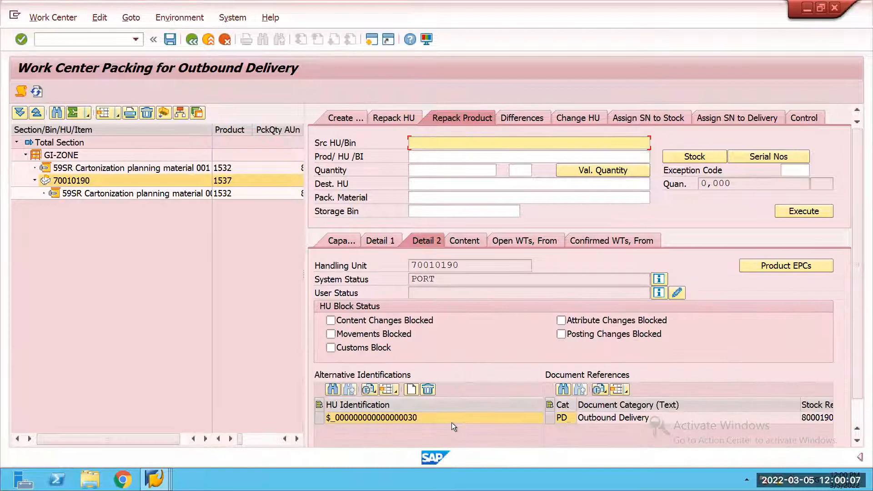
{"action": "left_click", "coordinate": [444, 420]}
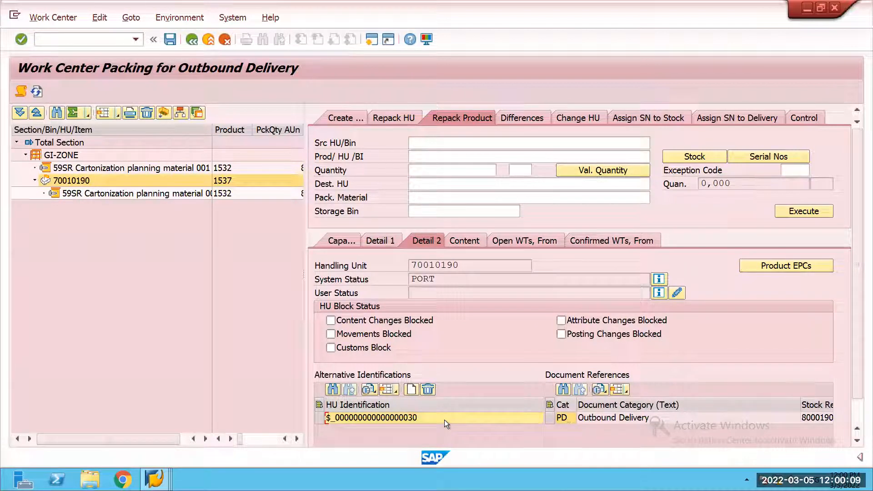
{"action": "left_click", "coordinate": [170, 40]}
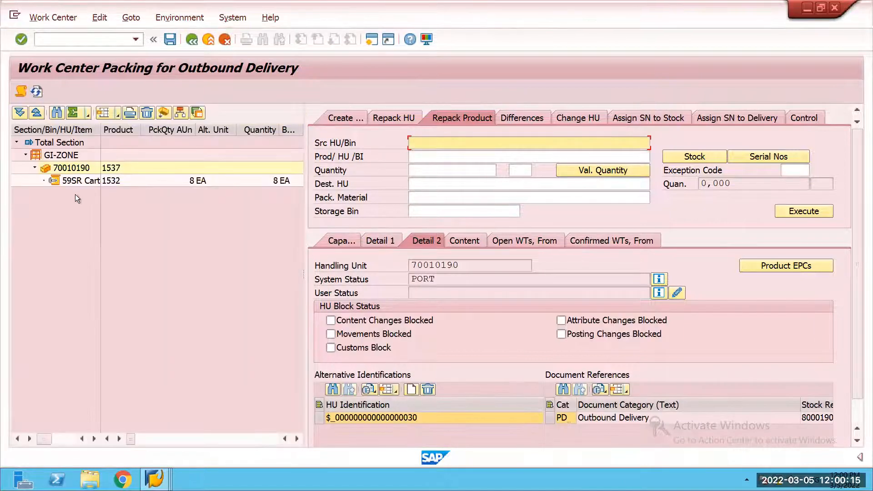
{"action": "left_click", "coordinate": [33, 168]}
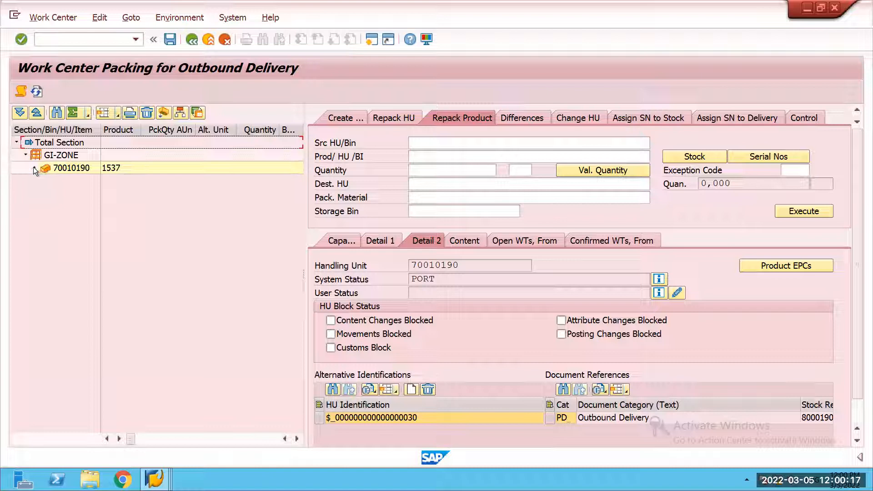
Step: Examine the content of the packed HU and its alternative identification in the outbound packing work center
{"action": "left_click", "coordinate": [34, 168]}
{"action": "left_click", "coordinate": [71, 171]}
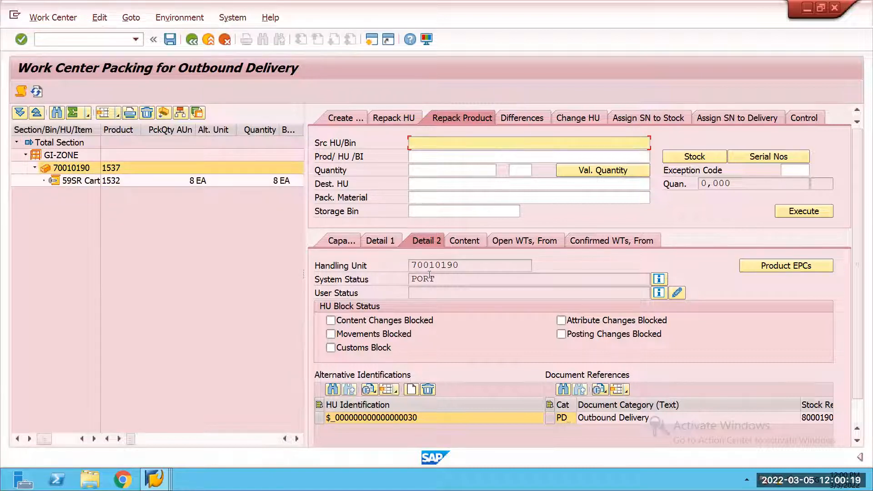
{"action": "left_click", "coordinate": [435, 417]}
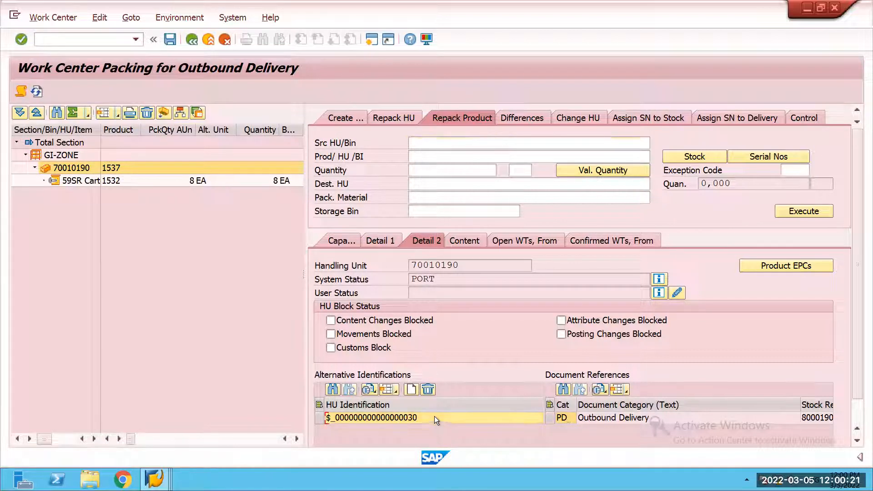
{"action": "left_click", "coordinate": [329, 119]}
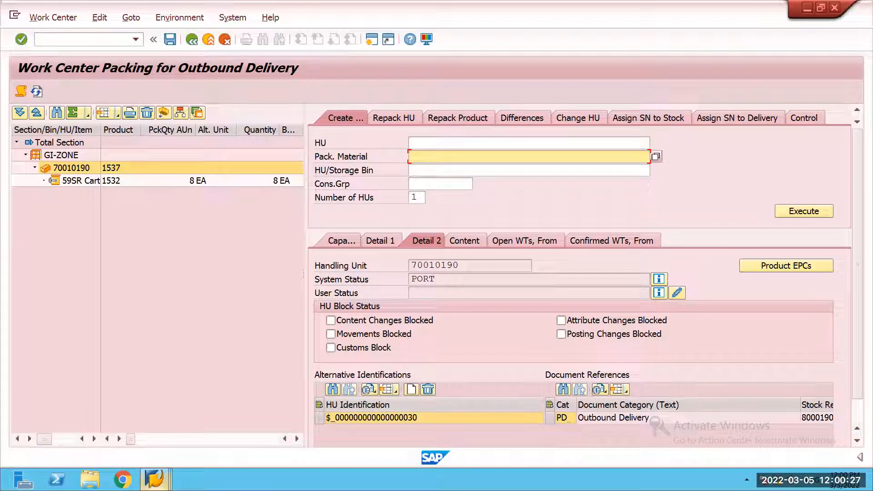
Step: Try to rerun cartonization planning for the delivery order in warehouse 59SR with execution mode Creation of PSHUs
{"action": "left_click", "coordinate": [155, 480]}
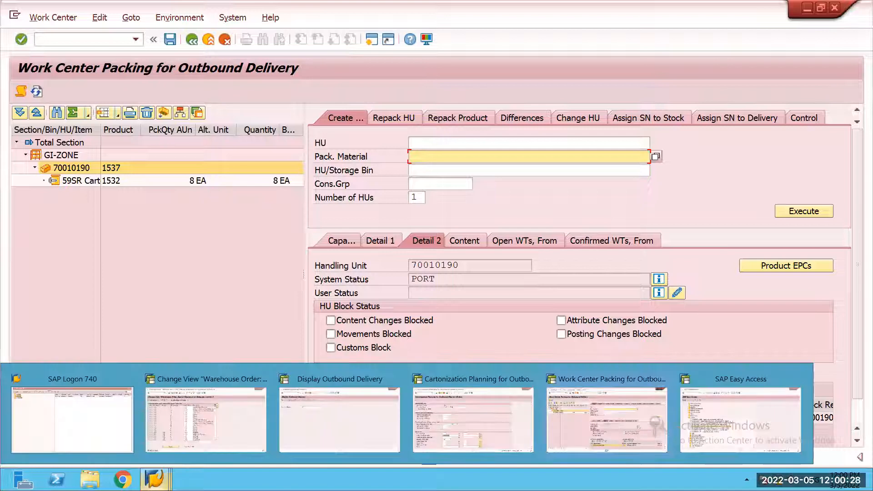
{"action": "left_click", "coordinate": [435, 422]}
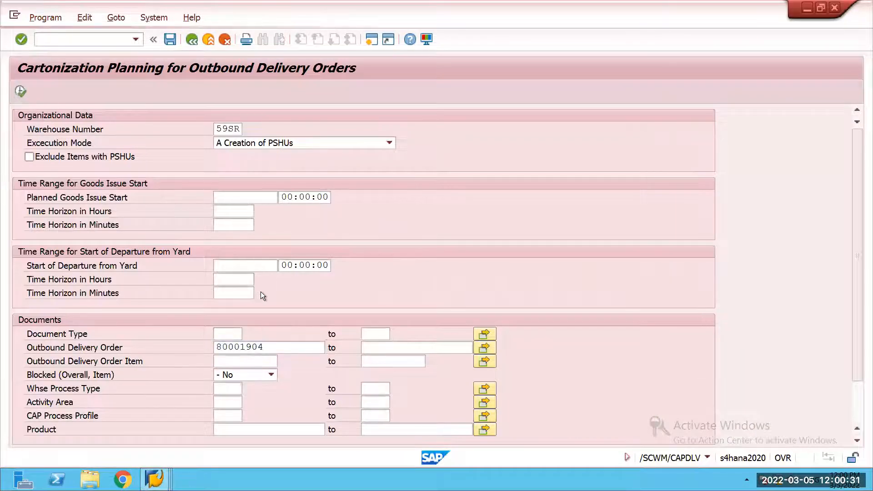
{"action": "key", "text": "F8"}
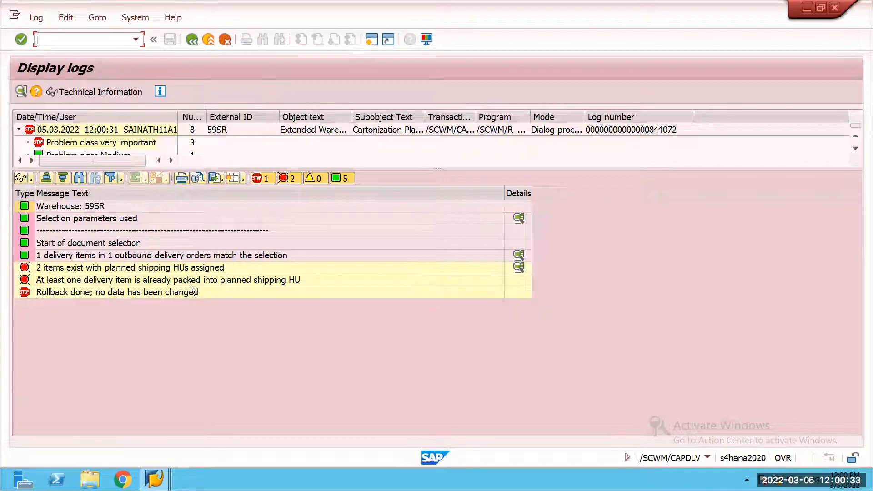
{"action": "left_click", "coordinate": [192, 40]}
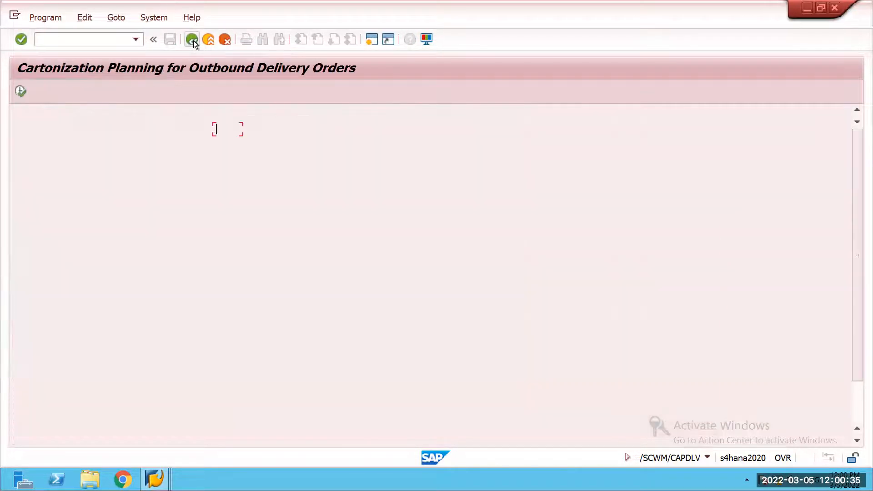
Step: Open planned shipping HU maintenance with transaction /scwm/cap and load the planned HUs of the outbound delivery order in warehouse 59SR
{"action": "left_click", "coordinate": [121, 41]}
{"action": "type", "text": "/n/scwm/cap"}
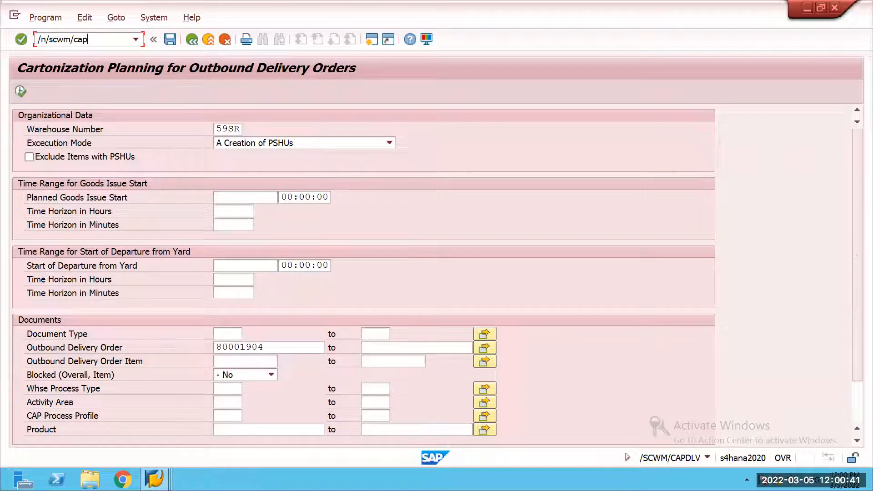
{"action": "key", "text": "Return"}
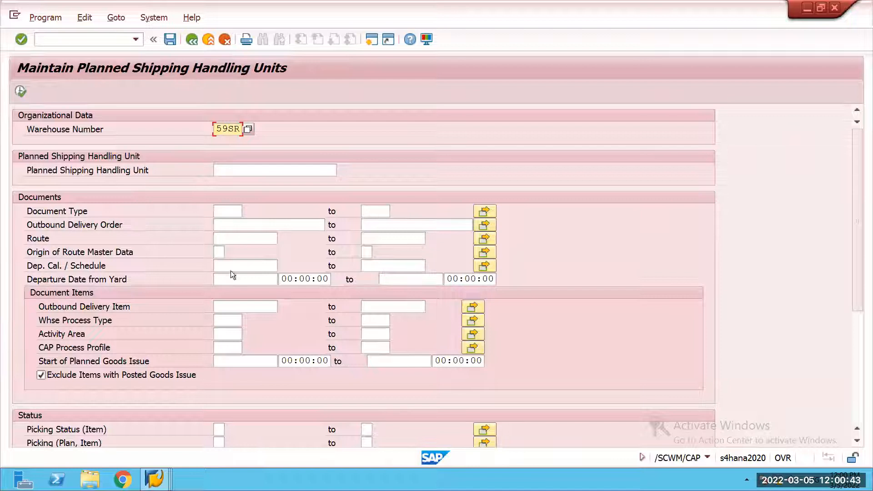
{"action": "left_click", "coordinate": [233, 305]}
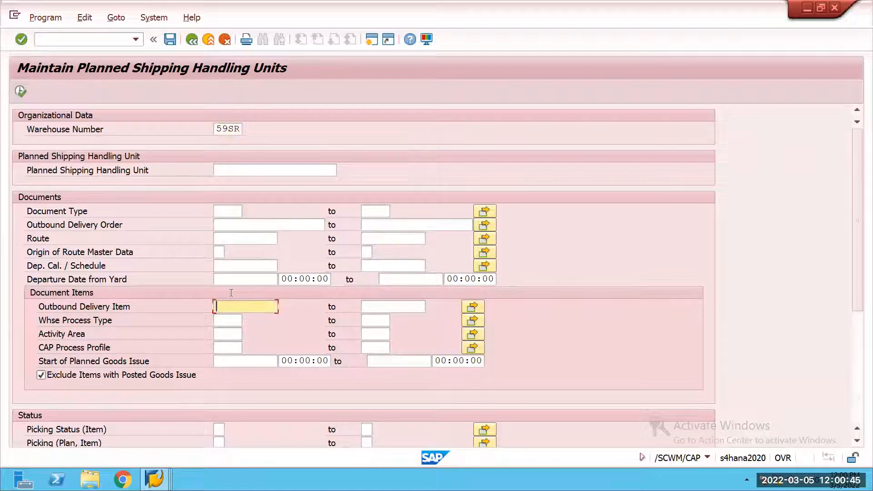
{"action": "scroll", "coordinate": [203, 210], "scroll_direction": "down", "scroll_amount": 1}
{"action": "left_click", "coordinate": [220, 211]}
{"action": "type", "text": "80001904"}
{"action": "left_click", "coordinate": [21, 92]}
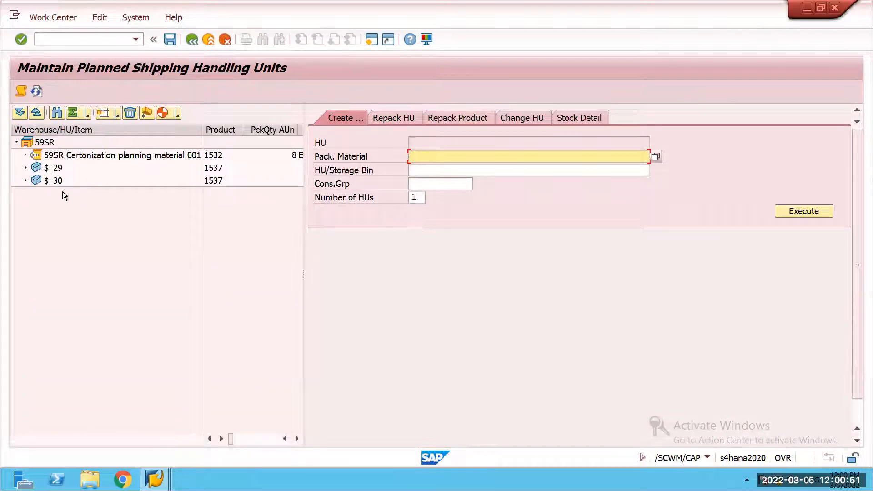
Step: Examine the product and quantity in planned shipping HU $_30 and return to product repacking in the outbound packing work center
{"action": "left_click", "coordinate": [26, 179]}
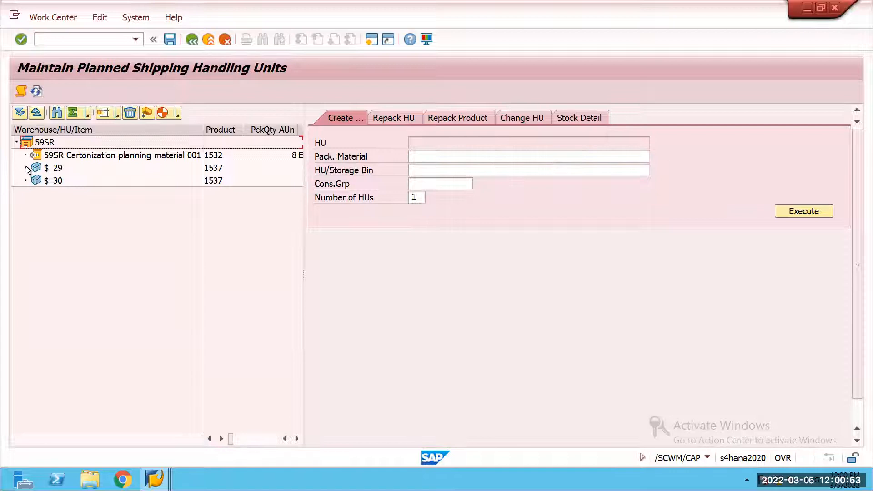
{"action": "left_click", "coordinate": [25, 181]}
{"action": "left_click", "coordinate": [26, 168]}
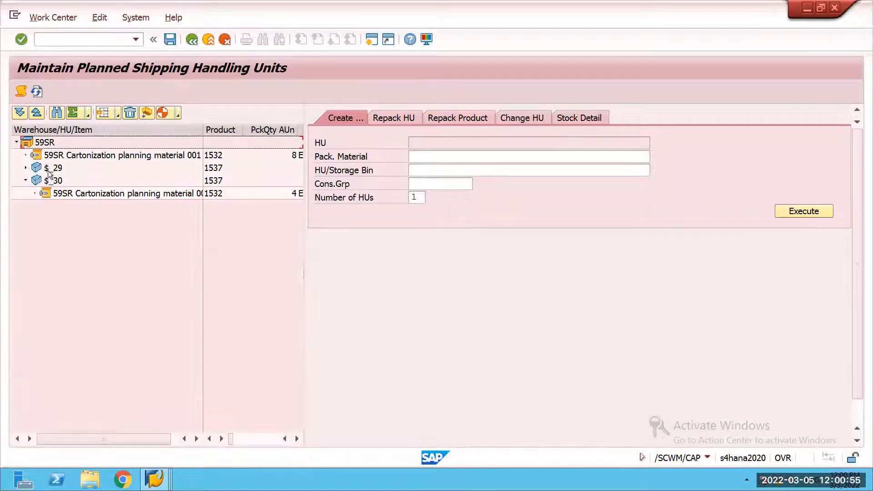
{"action": "key", "text": "alt+Tab"}
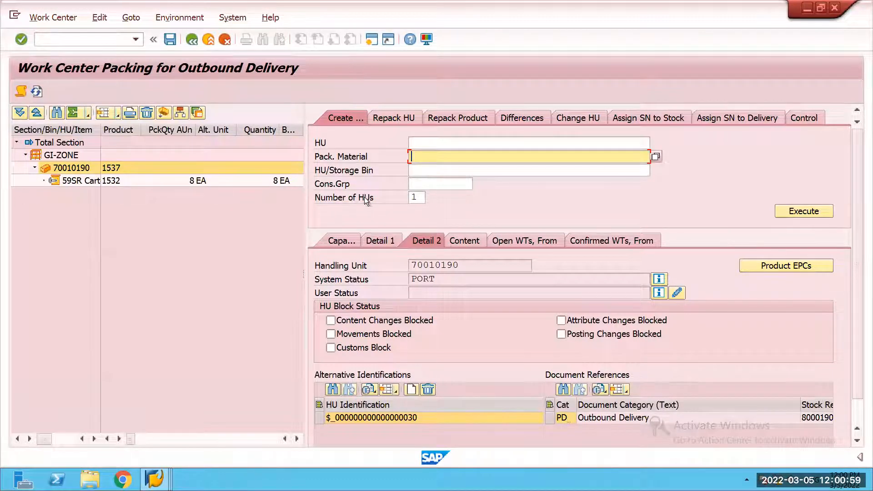
{"action": "left_click", "coordinate": [460, 119]}
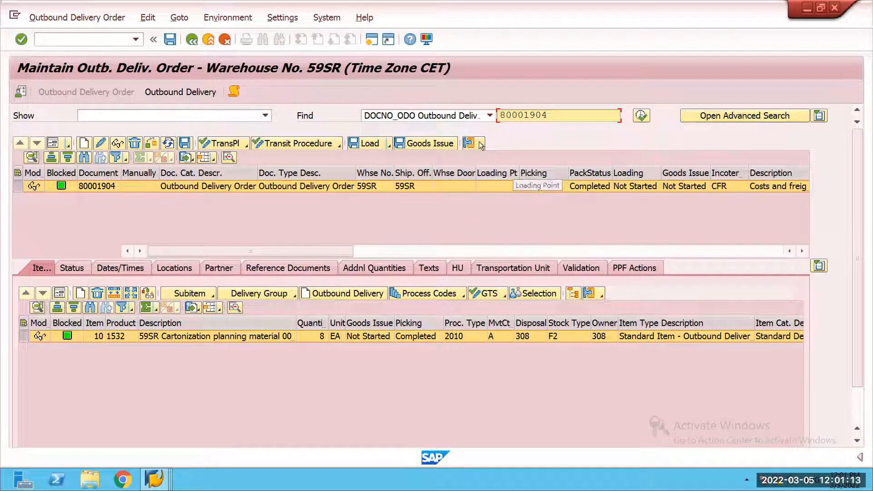
Step: Open the packaging specification overview with transaction /scwm/packspec from the outbound delivery order session
{"action": "left_click", "coordinate": [83, 43]}
{"action": "type", "text": "/n/scwm/packspec"}
{"action": "key", "text": "Return"}
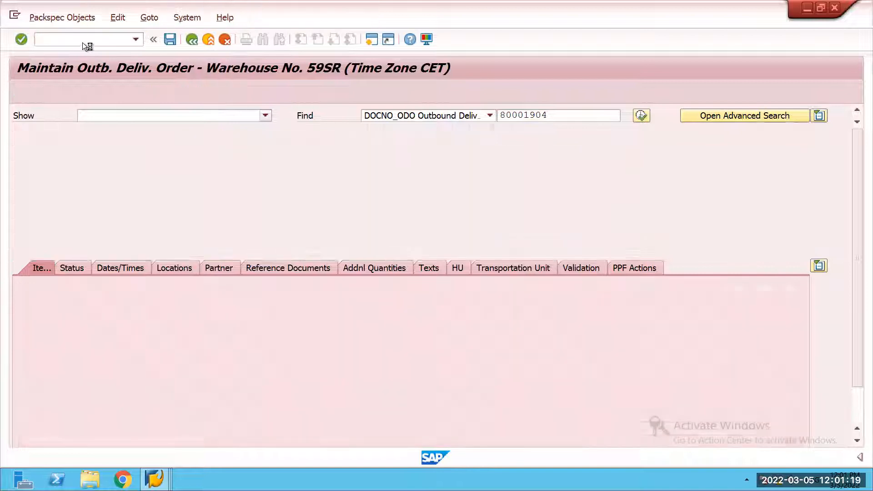
Step: Search for packaging specifications with algorithm profile SAPC as determination field and collapse the advanced search
{"action": "left_click", "coordinate": [465, 116]}
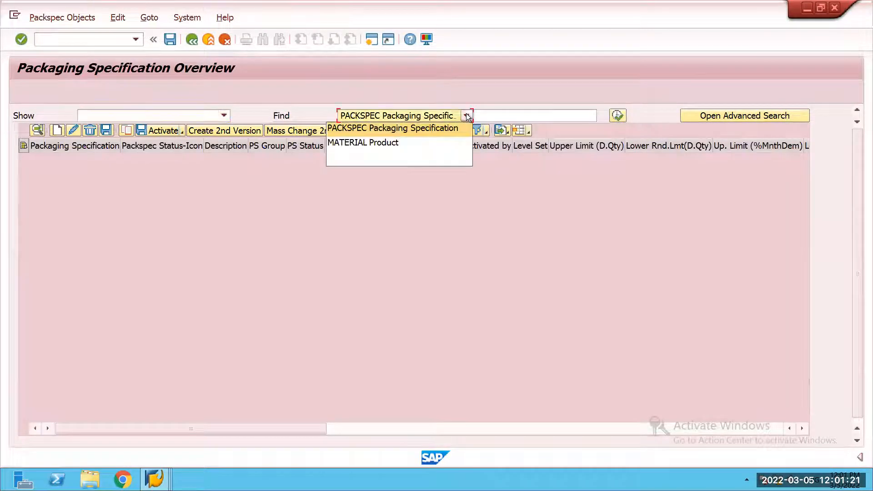
{"action": "left_click", "coordinate": [656, 185]}
{"action": "left_click", "coordinate": [716, 116]}
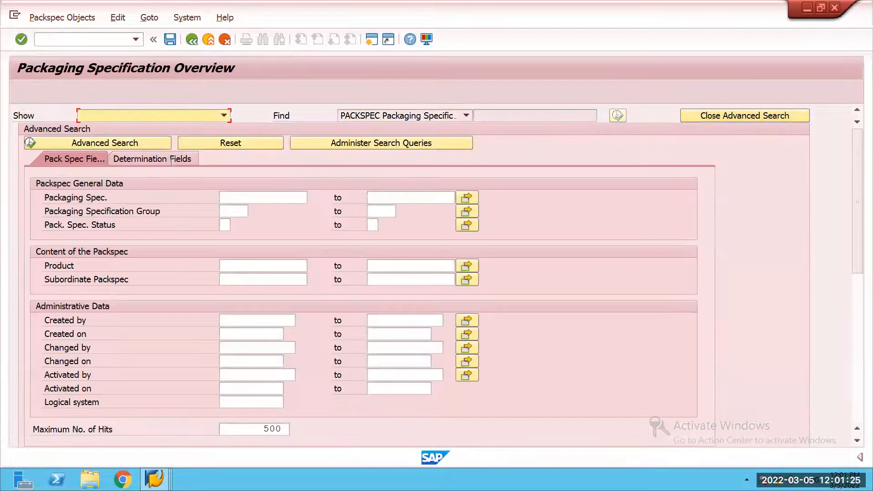
{"action": "left_click", "coordinate": [171, 160]}
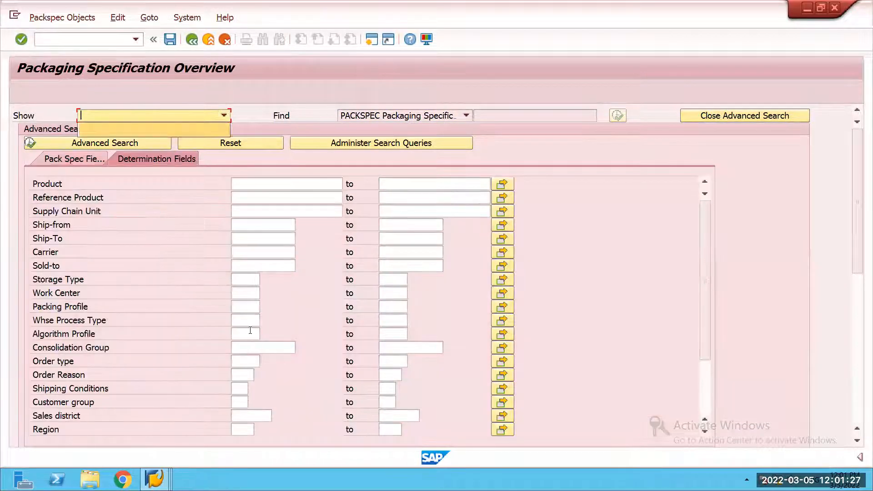
{"action": "left_click", "coordinate": [246, 337]}
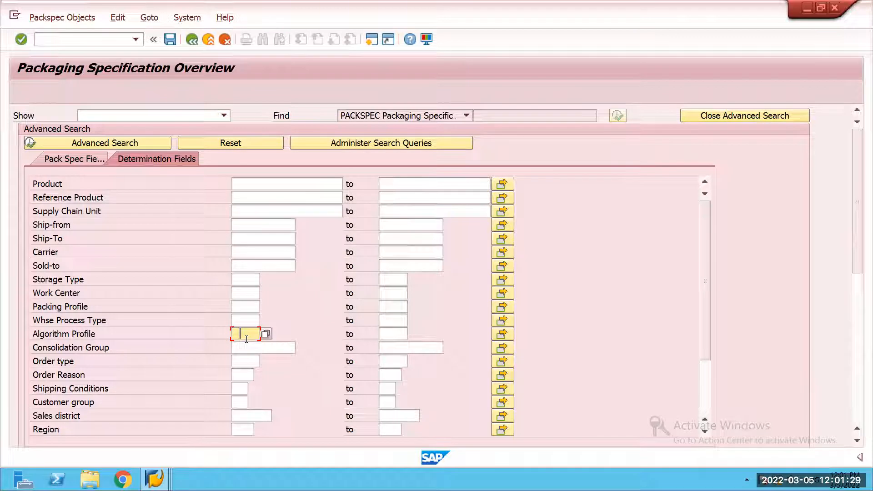
{"action": "type", "text": "SAPC"}
{"action": "key", "text": "Tab"}
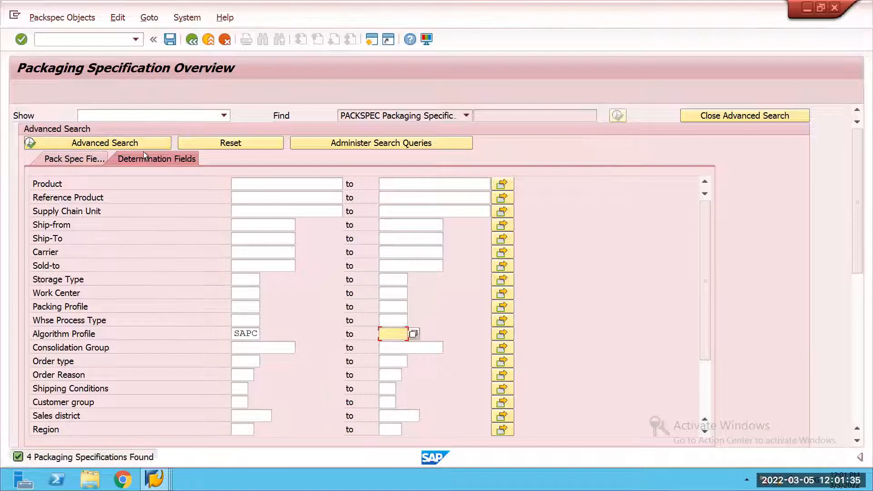
{"action": "left_click", "coordinate": [746, 116]}
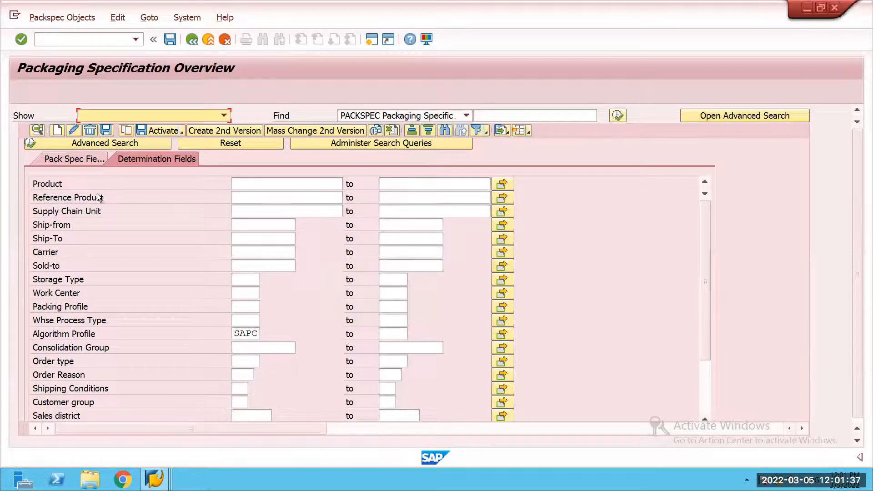
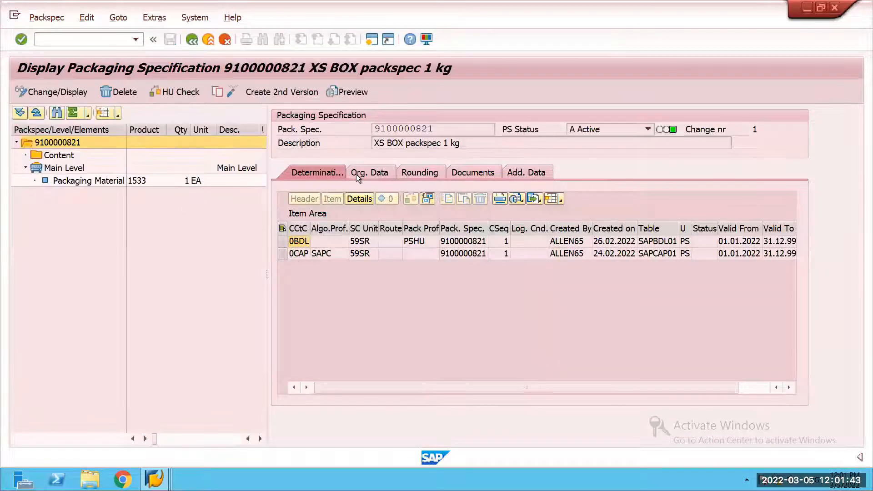
{"action": "left_click", "coordinate": [177, 168]}
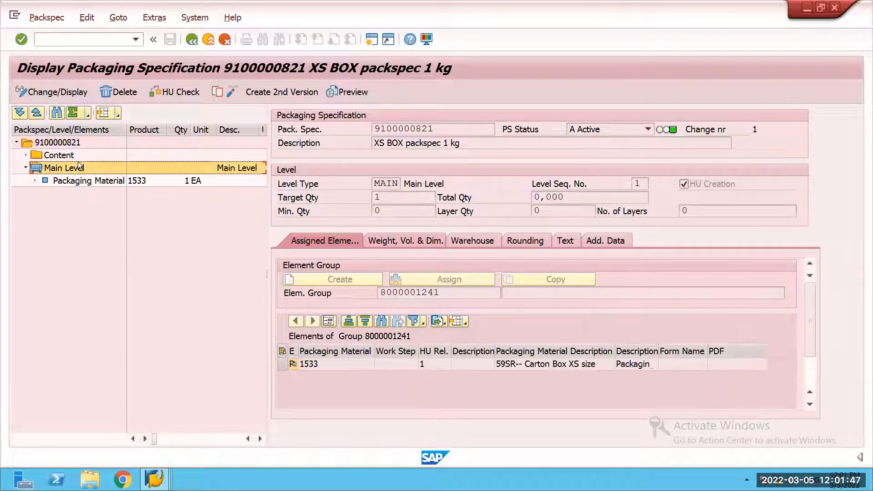
{"action": "left_click", "coordinate": [152, 156]}
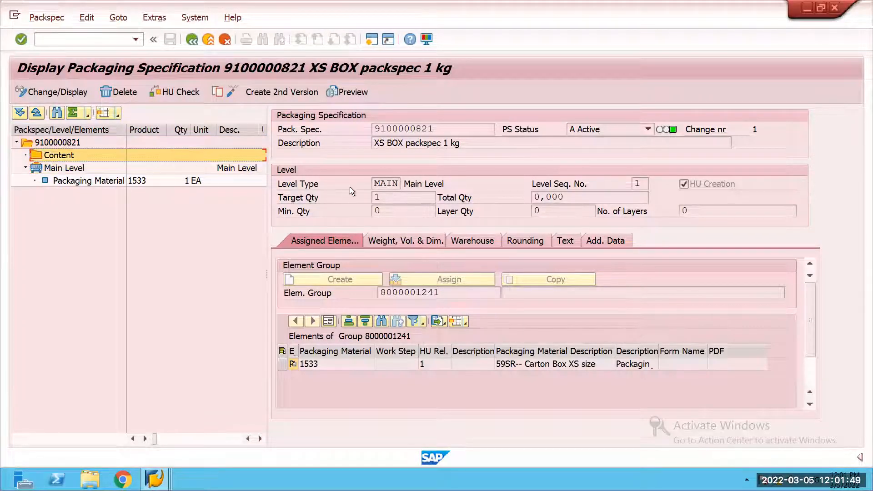
{"action": "left_click", "coordinate": [55, 168]}
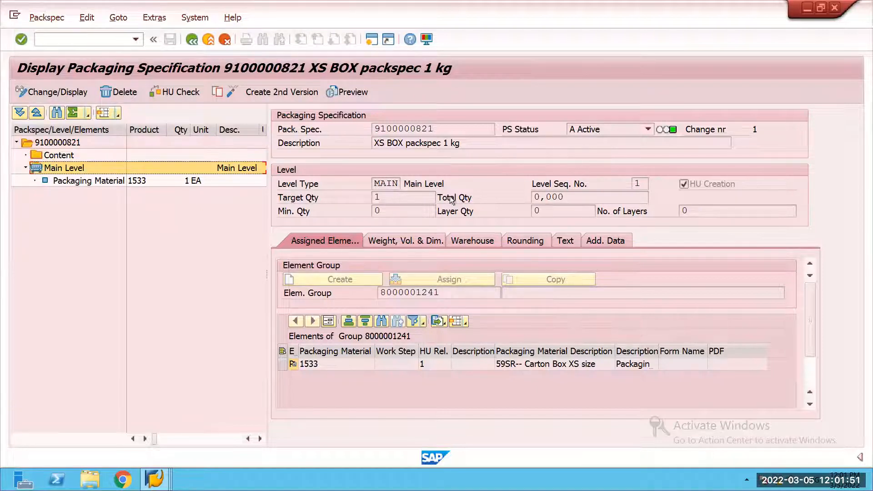
{"action": "left_click", "coordinate": [398, 247]}
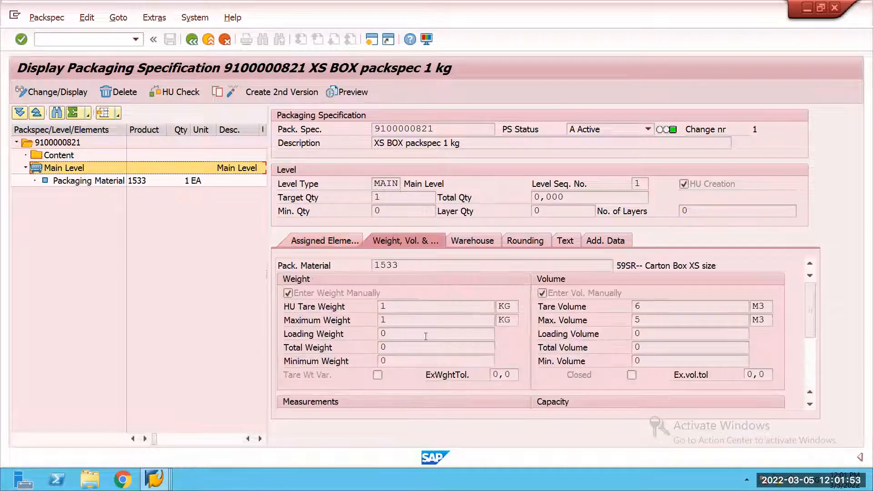
{"action": "left_click", "coordinate": [402, 320]}
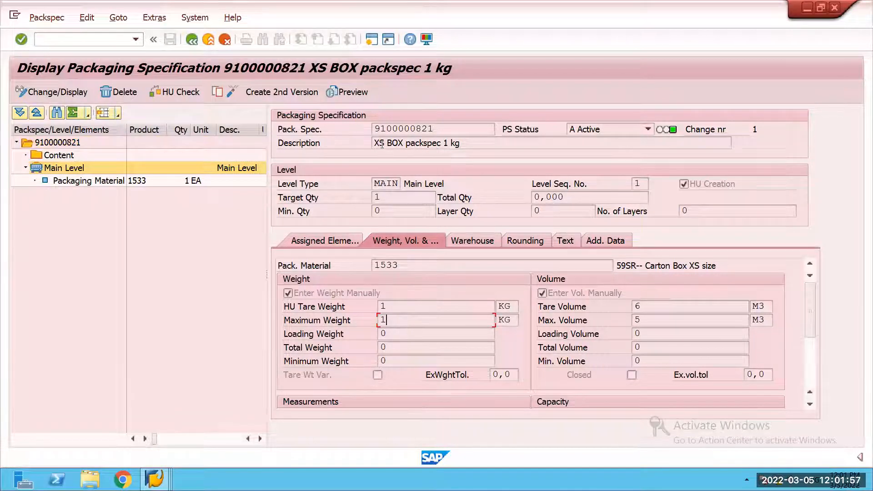
{"action": "left_click", "coordinate": [107, 183]}
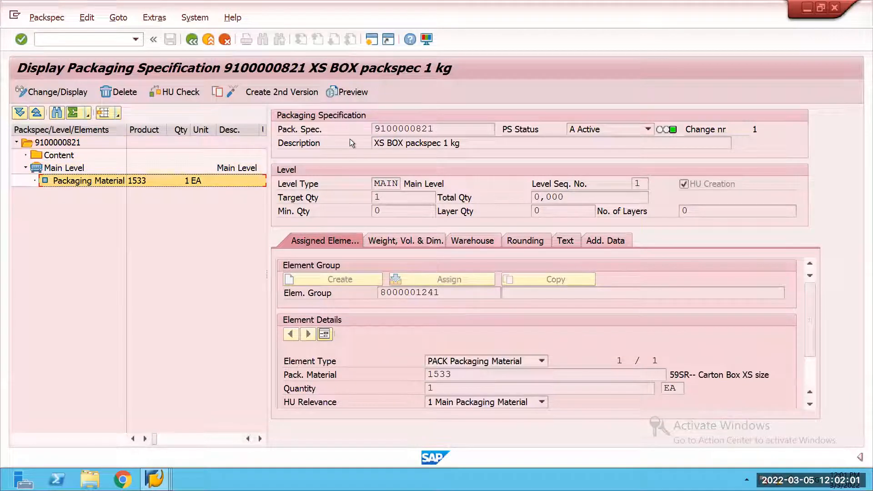
{"action": "left_click", "coordinate": [192, 41]}
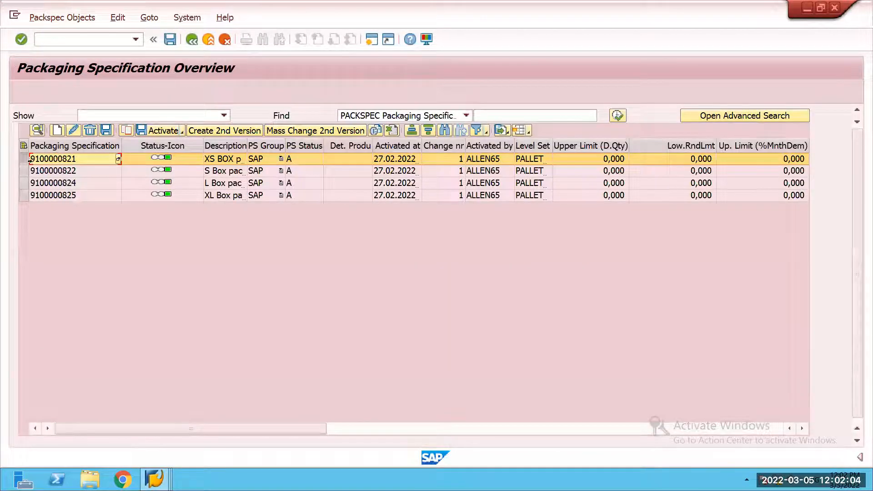
{"action": "left_click", "coordinate": [28, 171]}
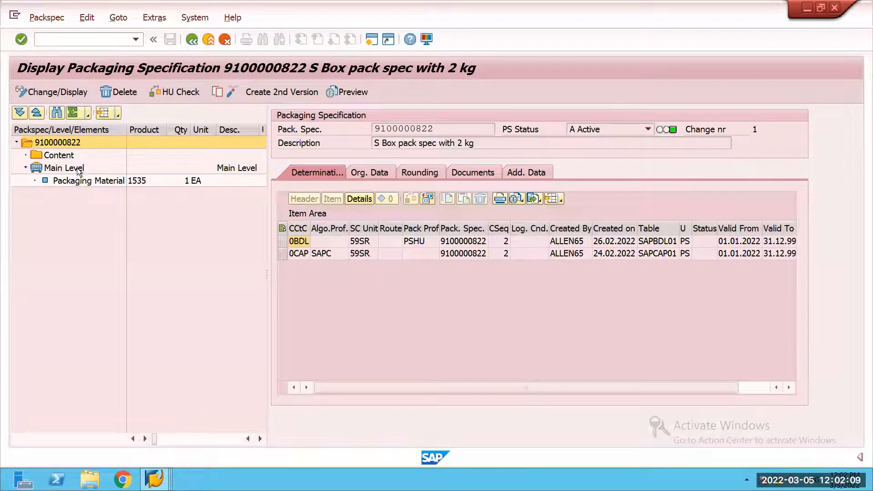
{"action": "key", "text": "Down"}
{"action": "key", "text": "Down"}
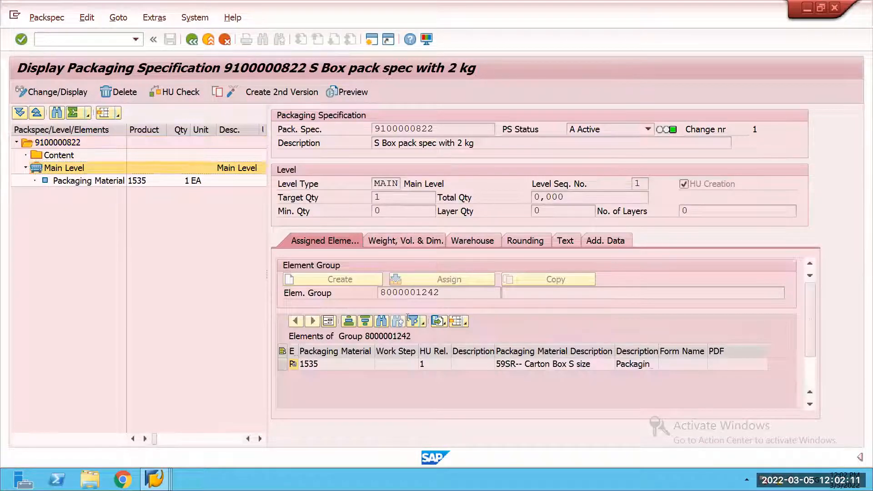
{"action": "left_click", "coordinate": [400, 240]}
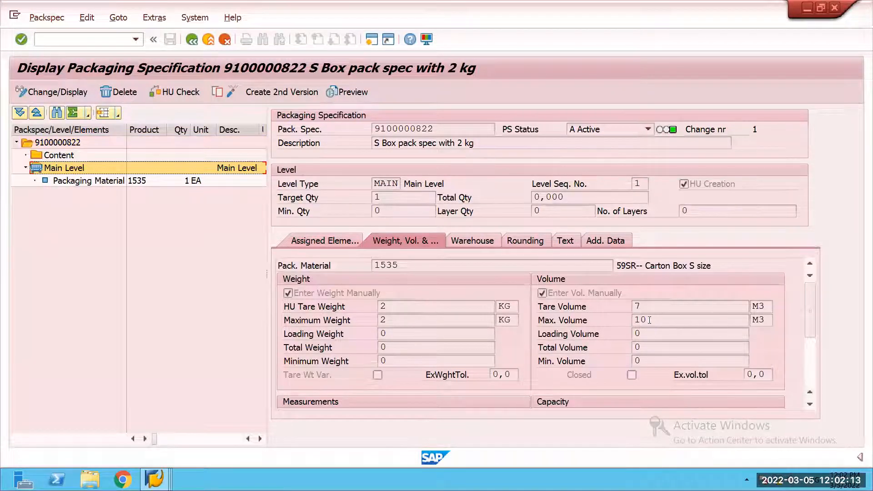
{"action": "left_click", "coordinate": [192, 40]}
{"action": "left_click", "coordinate": [22, 183]}
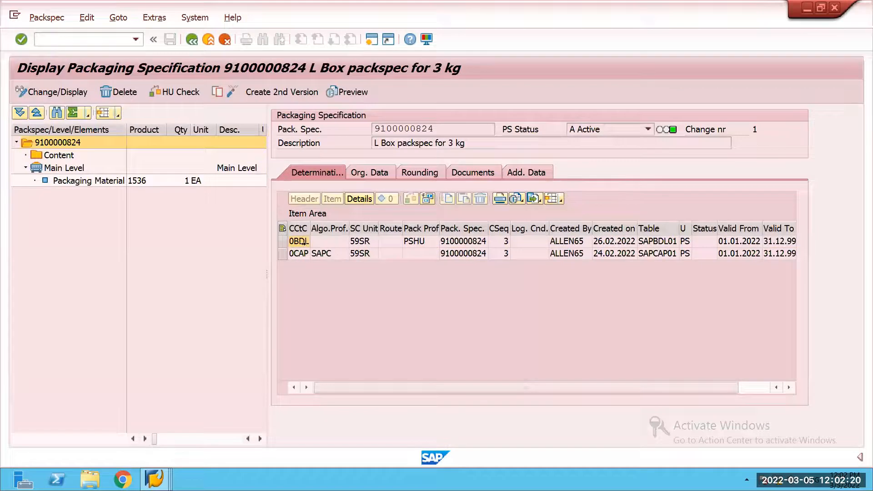
{"action": "left_click", "coordinate": [78, 169]}
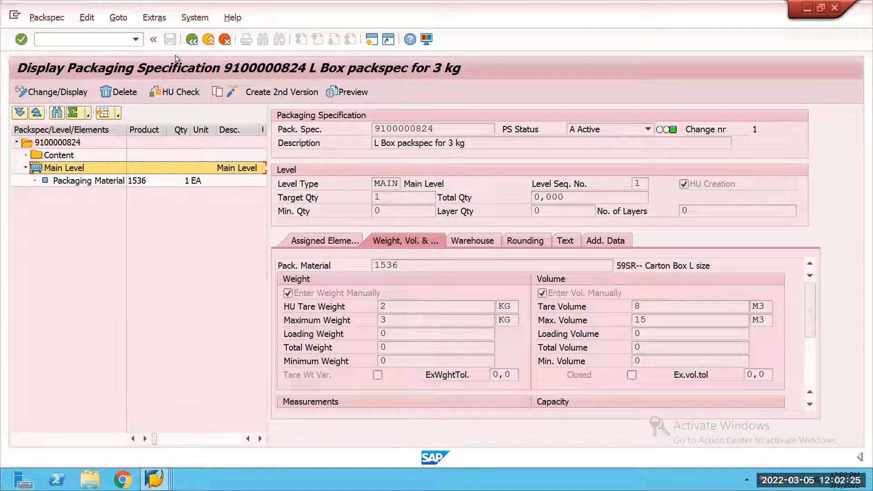
{"action": "key", "text": "F3"}
{"action": "double_click", "coordinate": [64, 194]}
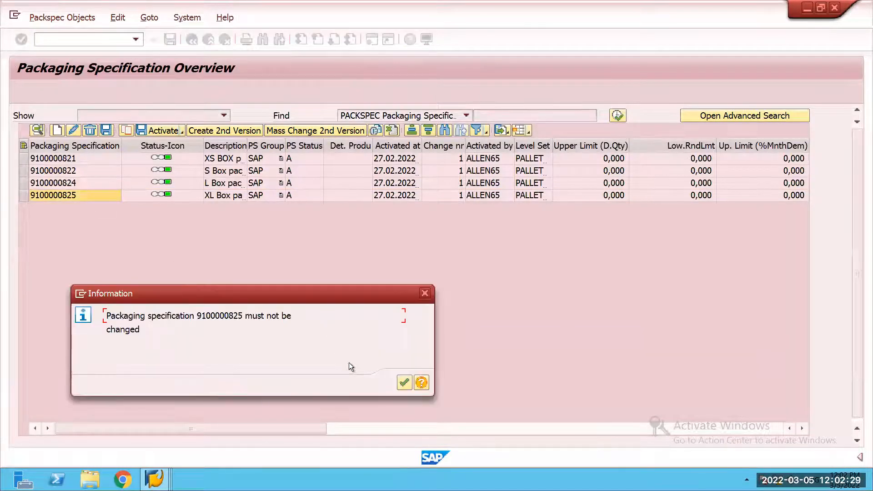
{"action": "left_click", "coordinate": [399, 385]}
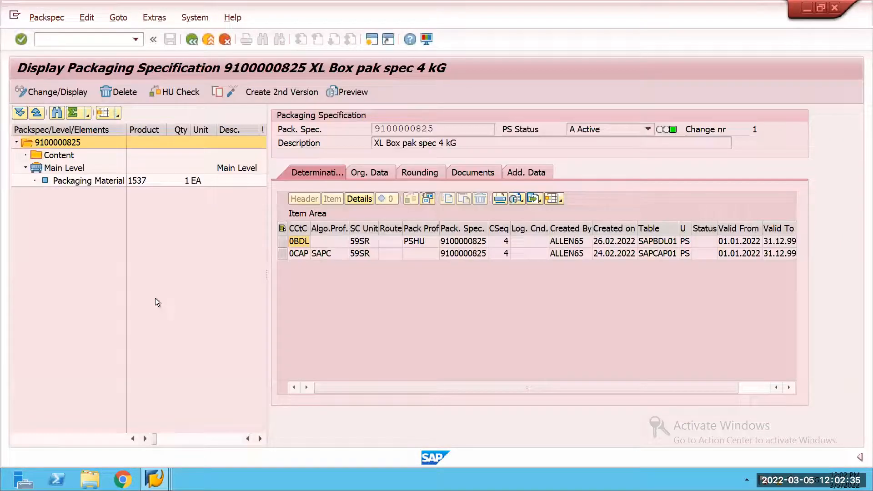
{"action": "double_click", "coordinate": [73, 168]}
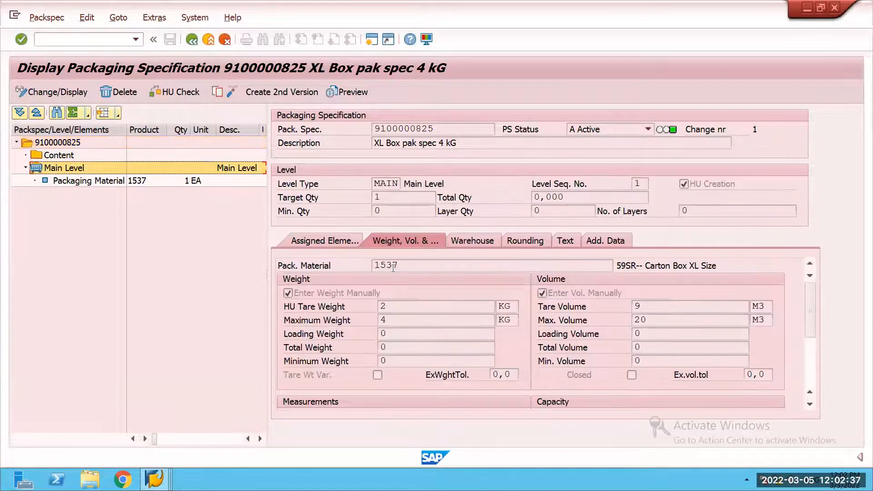
{"action": "left_click", "coordinate": [399, 322]}
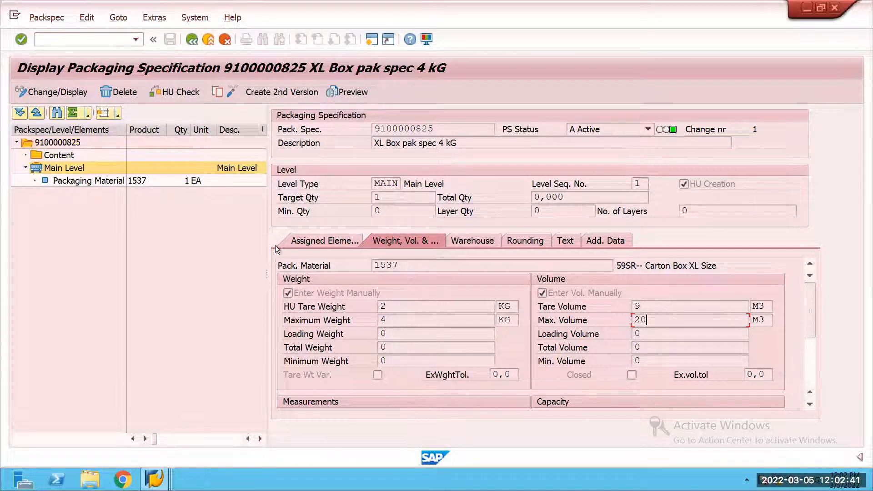
{"action": "left_click", "coordinate": [191, 39]}
Step: Check the planned shipping HUs, and open outbound delivery order maintenance with transaction /n/scwm/prdo in the SAP Easy Access session
{"action": "mouse_move", "coordinate": [154, 479]}
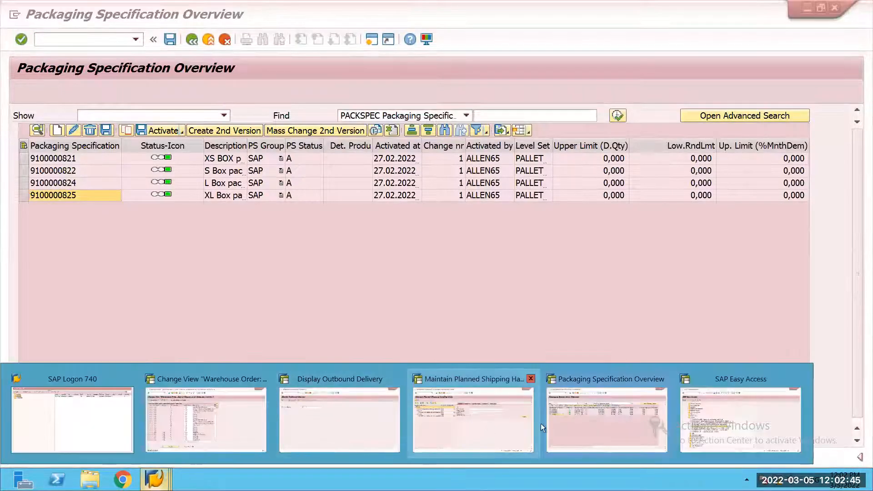
{"action": "left_click", "coordinate": [477, 424]}
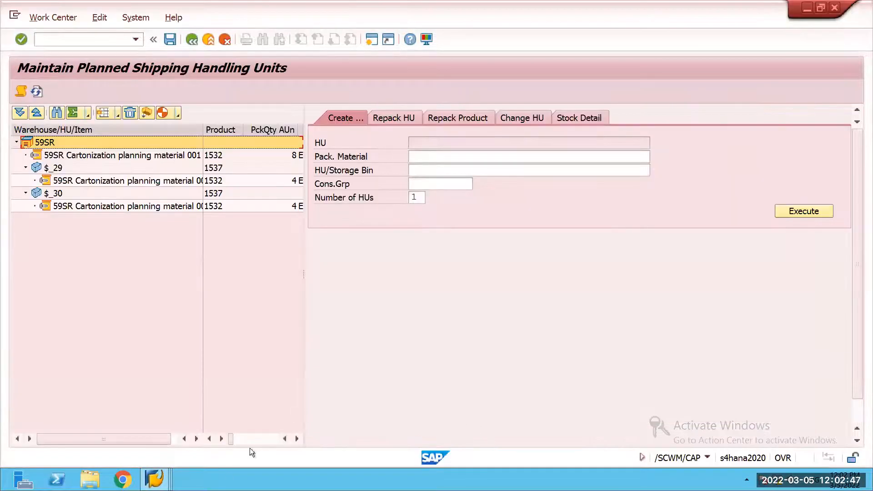
{"action": "left_click", "coordinate": [156, 479]}
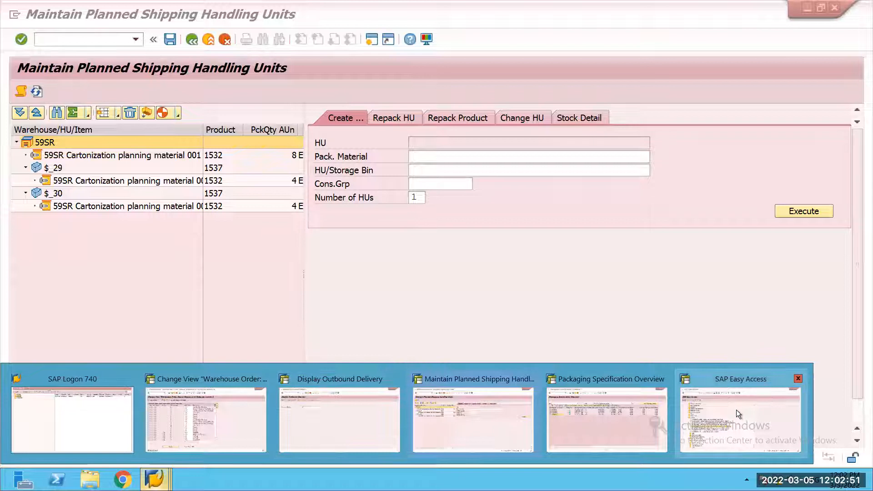
{"action": "mouse_move", "coordinate": [736, 410]}
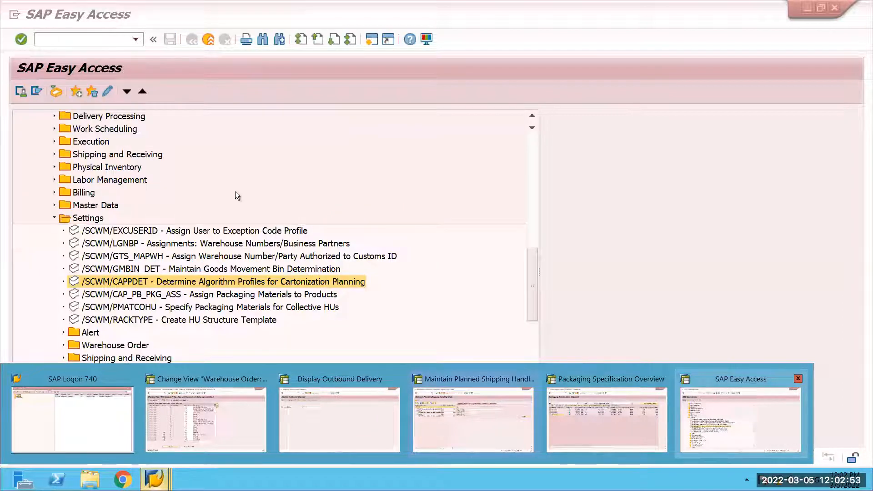
{"action": "left_click", "coordinate": [96, 43]}
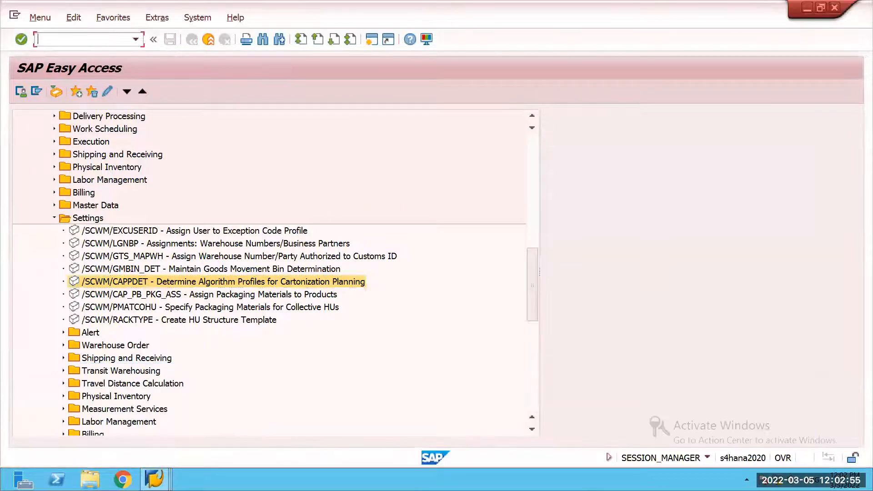
{"action": "type", "text": "/"}
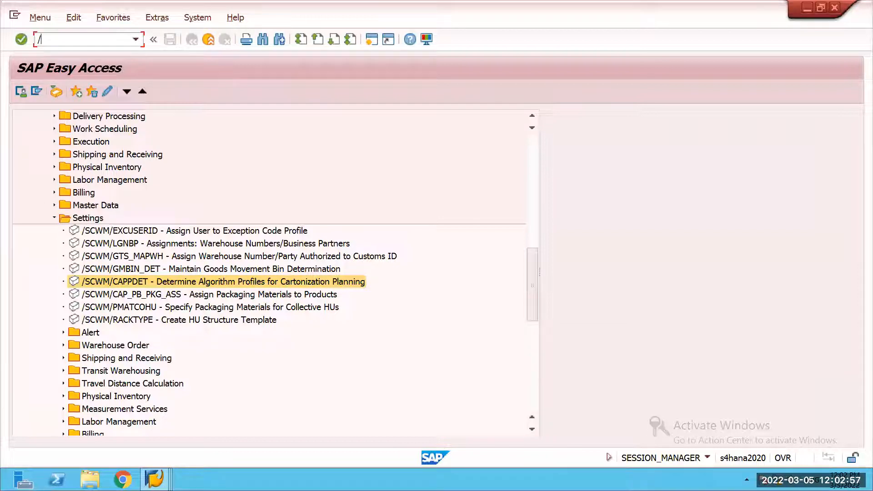
{"action": "type", "text": "n/scwm/packspec"}
{"action": "key", "text": "BackSpace"}
{"action": "key", "text": "BackSpace"}
{"action": "key", "text": "BackSpace"}
{"action": "key", "text": "BackSpace"}
{"action": "key", "text": "BackSpace"}
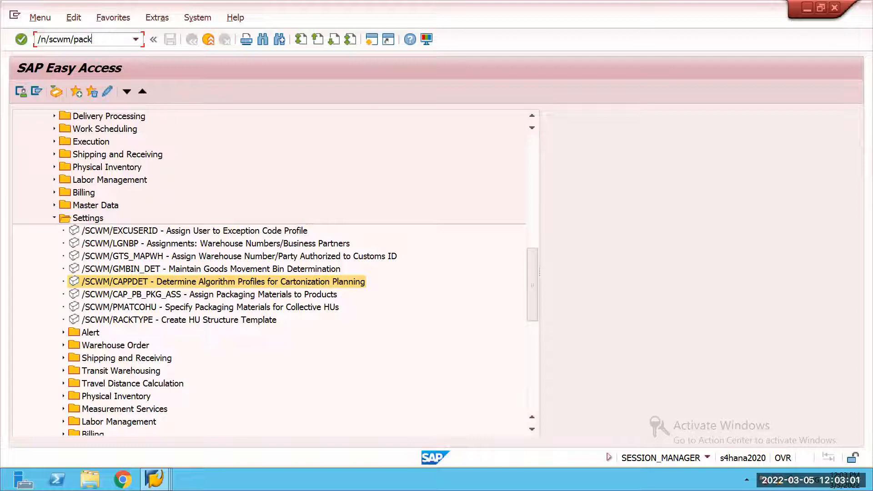
{"action": "type", "text": "rdo"}
{"action": "key", "text": "Return"}
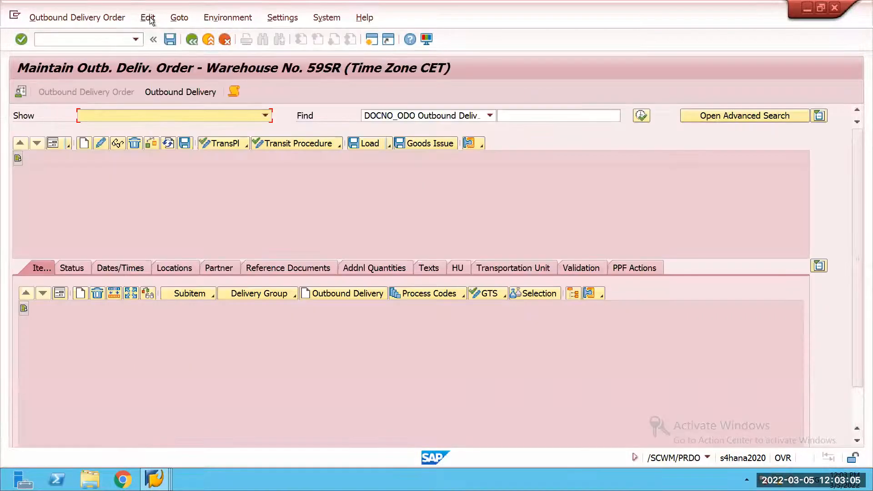
Step: Find the outbound delivery order by its document number and open the follow-on packing work center for it
{"action": "left_click", "coordinate": [529, 117]}
{"action": "type", "text": "80001904"}
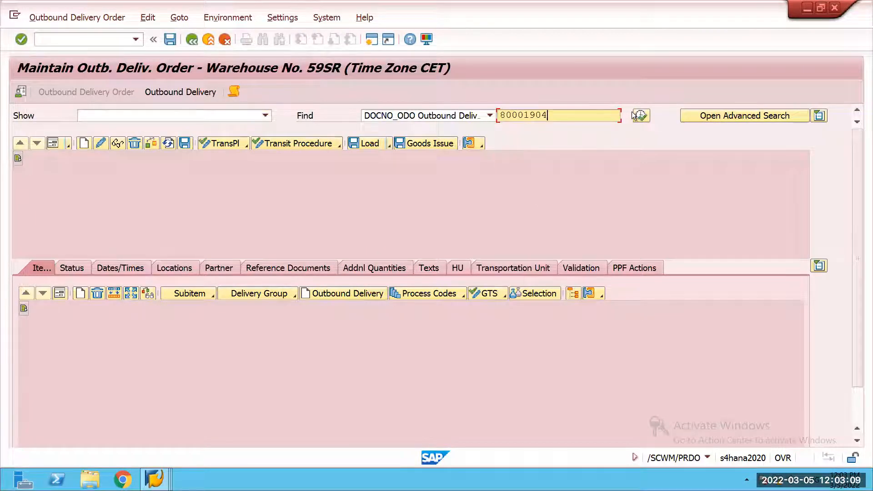
{"action": "left_click", "coordinate": [632, 112]}
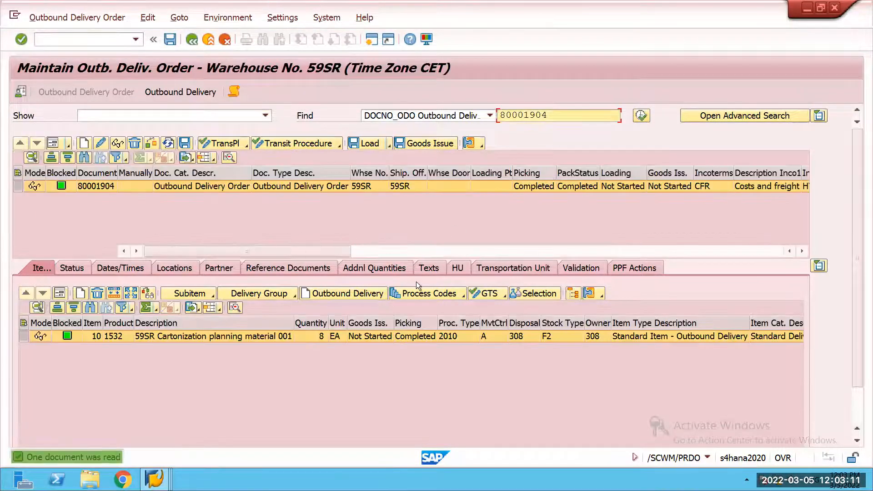
{"action": "left_click", "coordinate": [72, 18]}
{"action": "mouse_move", "coordinate": [140, 49]}
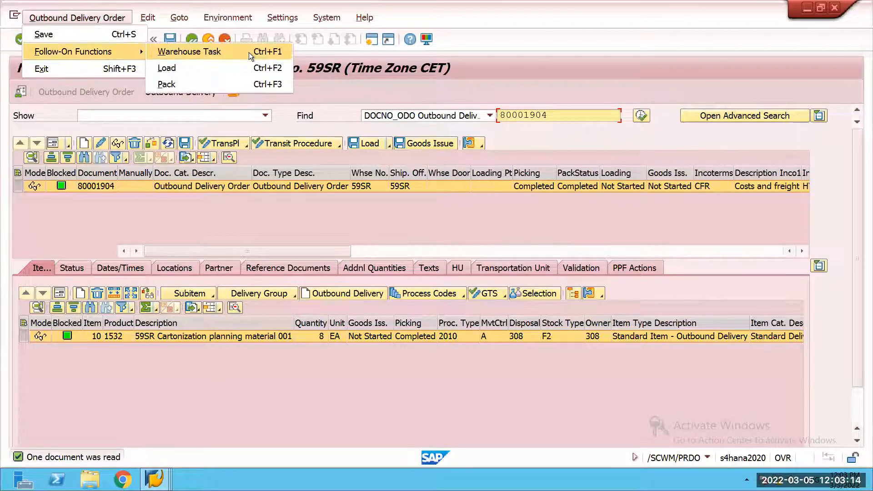
{"action": "left_click", "coordinate": [217, 84]}
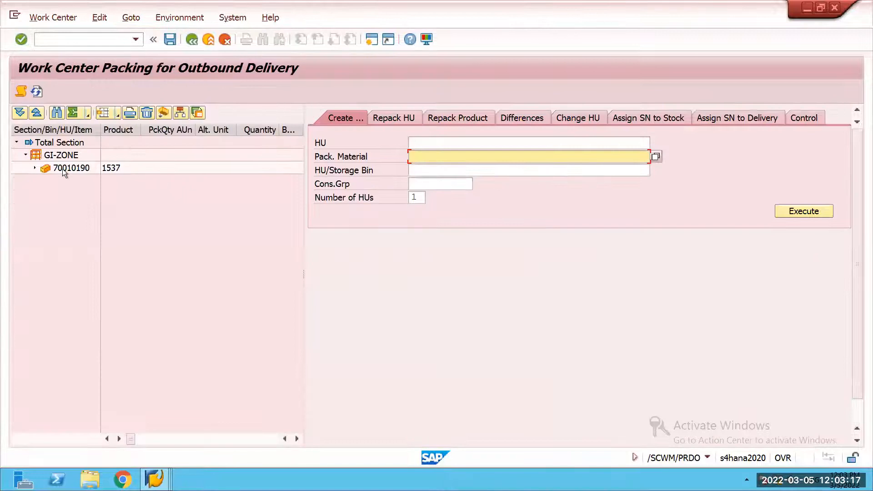
Step: Expand the existing handling unit with packaging material 1537 in GI-ZONE and delete it
{"action": "left_click", "coordinate": [33, 168]}
{"action": "left_click", "coordinate": [176, 168]}
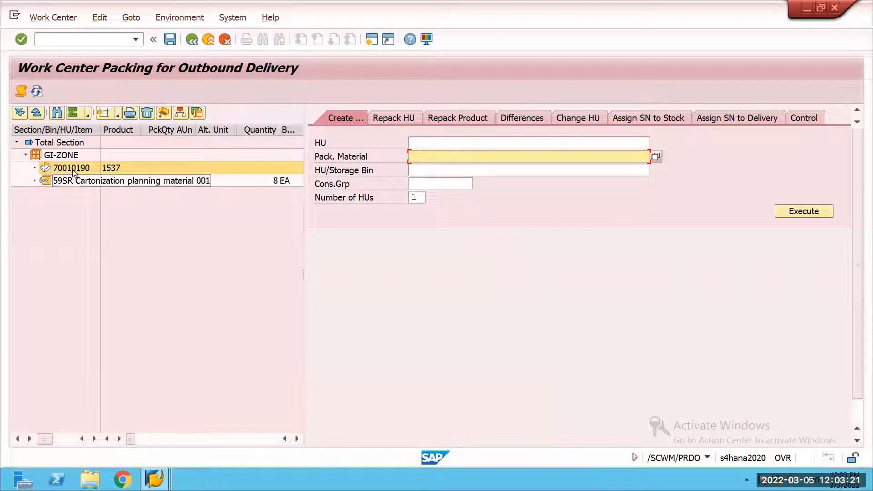
{"action": "left_click", "coordinate": [72, 165]}
{"action": "left_click", "coordinate": [146, 113]}
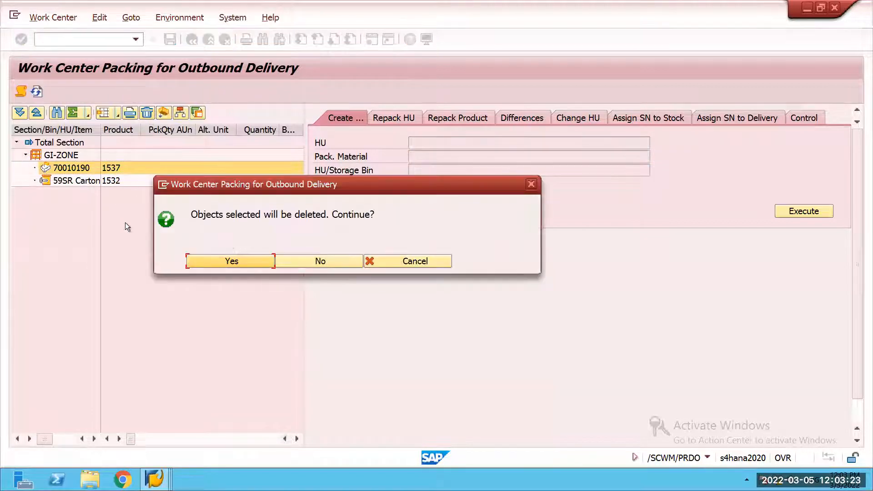
{"action": "left_click", "coordinate": [253, 259]}
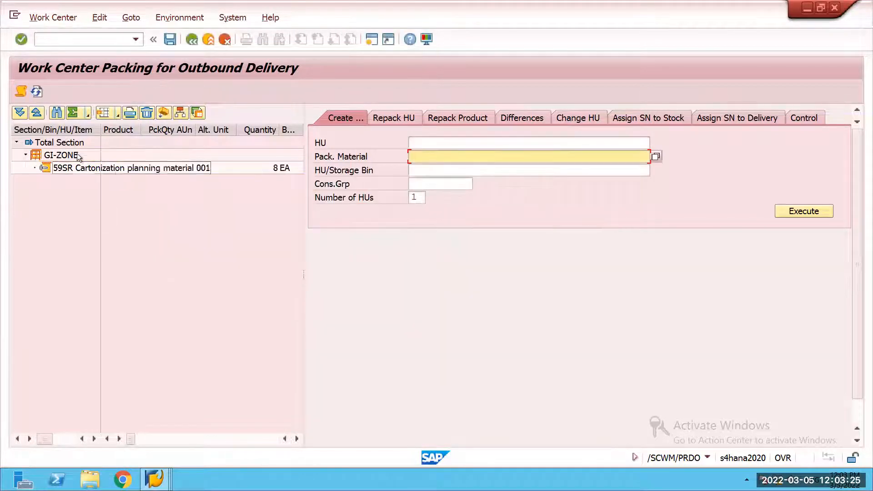
Step: Set GI-ZONE as the source bin for product repacking and select the stock line of product 1532
{"action": "left_click", "coordinate": [460, 118]}
{"action": "left_click", "coordinate": [450, 144]}
{"action": "left_click", "coordinate": [450, 158]}
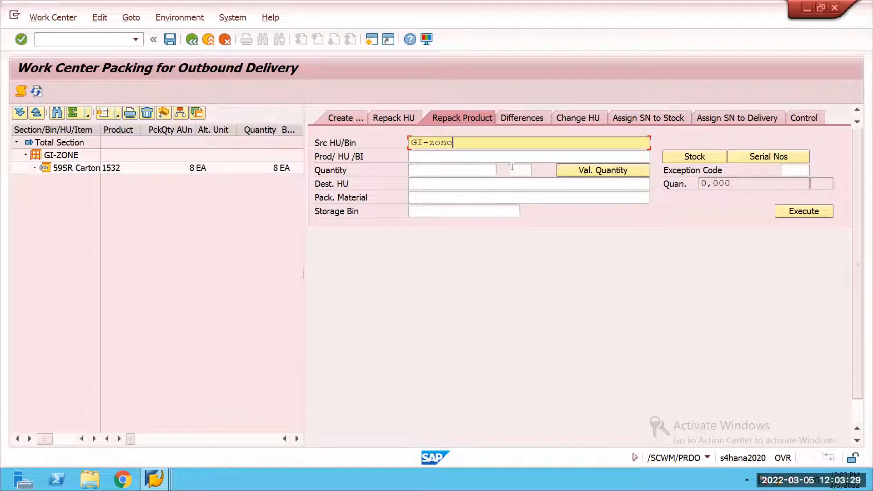
{"action": "left_click", "coordinate": [681, 159]}
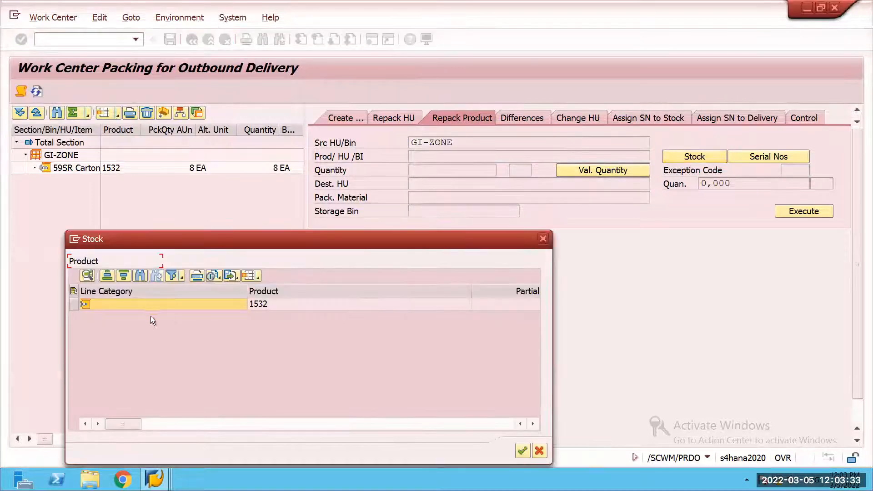
{"action": "left_click", "coordinate": [523, 450]}
{"action": "left_click", "coordinate": [403, 369]}
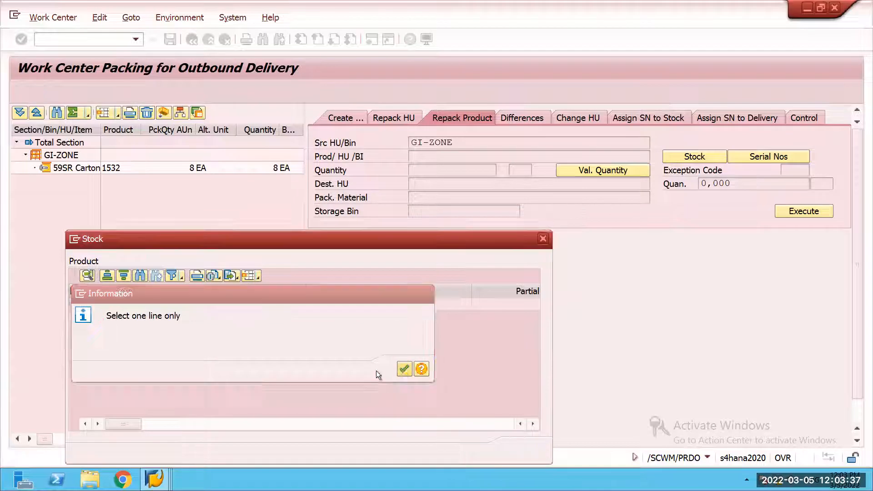
{"action": "left_click", "coordinate": [84, 307]}
{"action": "left_click", "coordinate": [523, 450]}
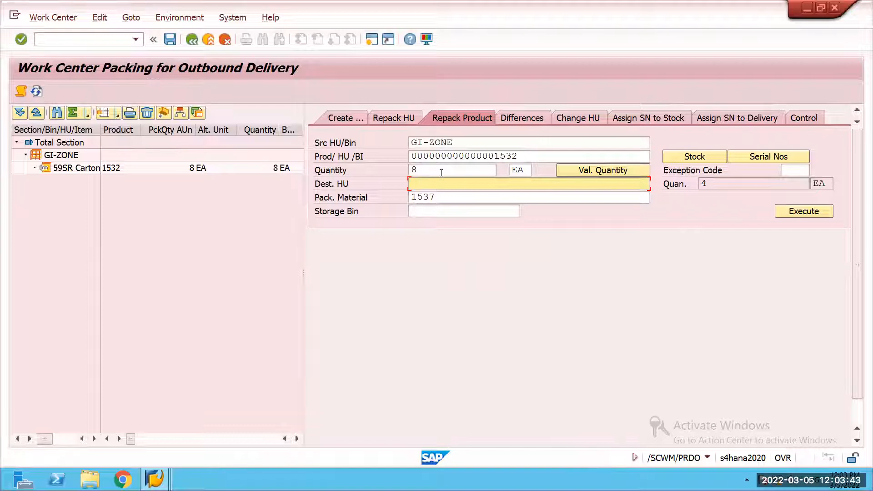
Step: Try to repack 4 EA of product 1532 into packaging material 1537 in storage bin GI-ZONE
{"action": "left_click", "coordinate": [441, 172]}
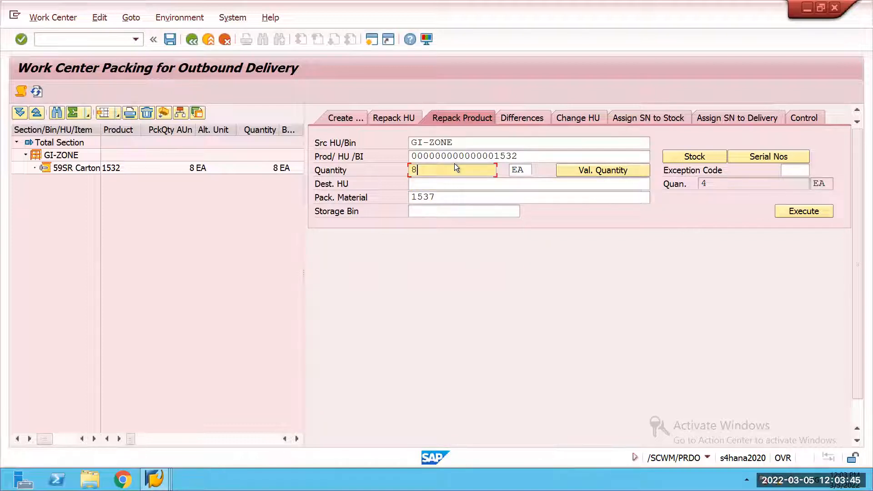
{"action": "key", "text": "BackSpace"}
{"action": "type", "text": "4"}
{"action": "key", "text": "Return"}
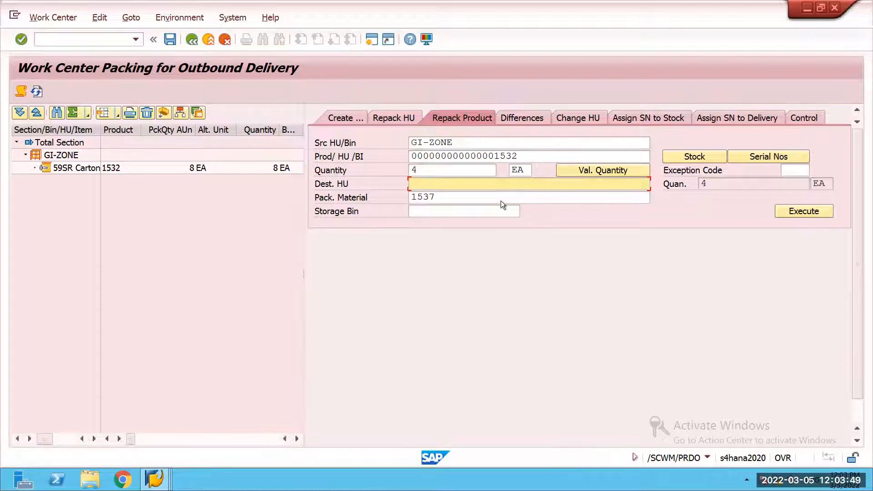
{"action": "left_click", "coordinate": [459, 210]}
{"action": "left_click", "coordinate": [456, 226]}
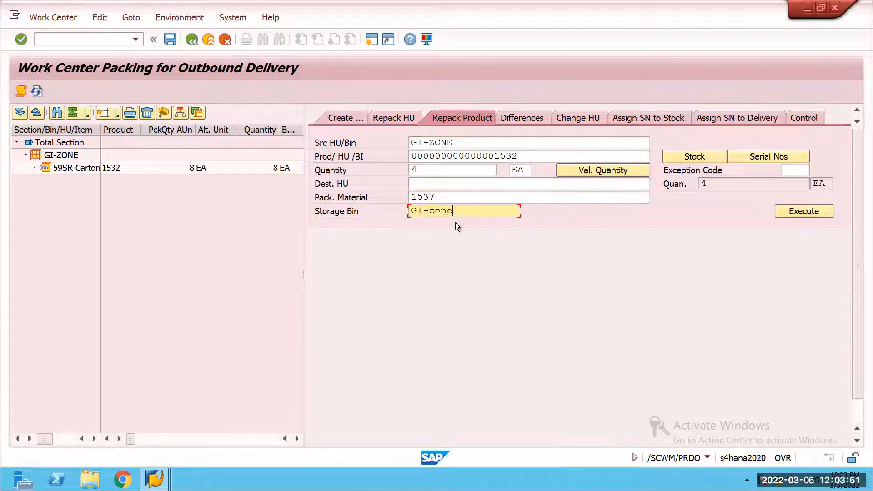
{"action": "left_click", "coordinate": [781, 210]}
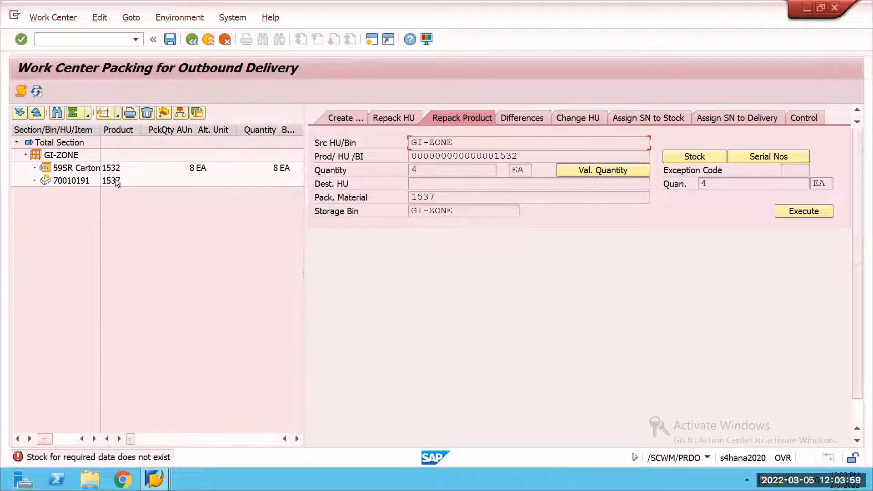
Step: Leave the packing work center, accepting the unassigned empty HU and discarding the unsaved changes
{"action": "left_click", "coordinate": [192, 40]}
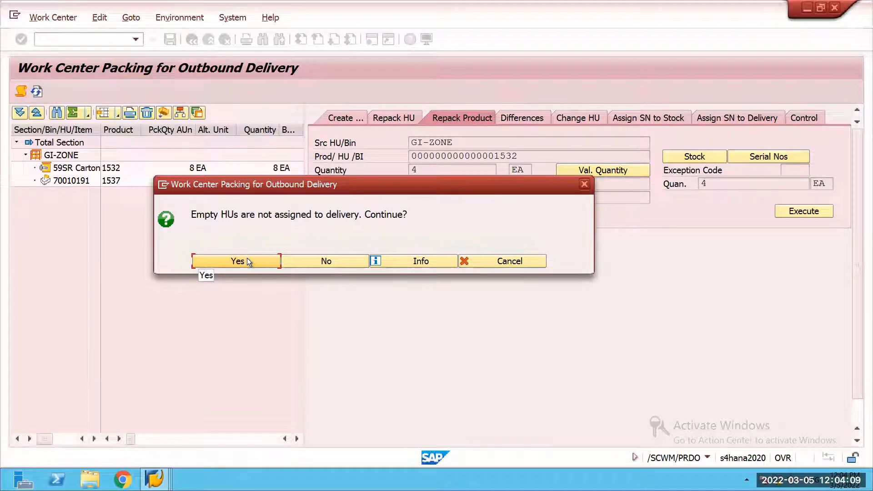
{"action": "left_click", "coordinate": [248, 258]}
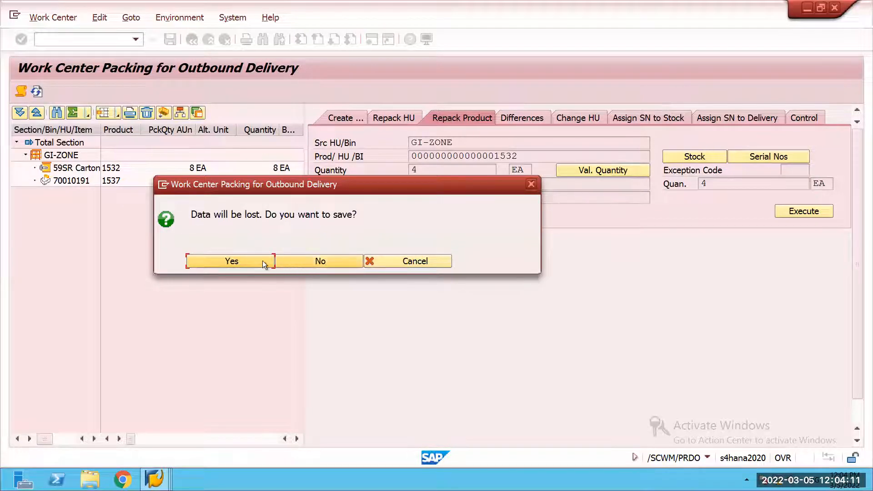
{"action": "left_click", "coordinate": [296, 261]}
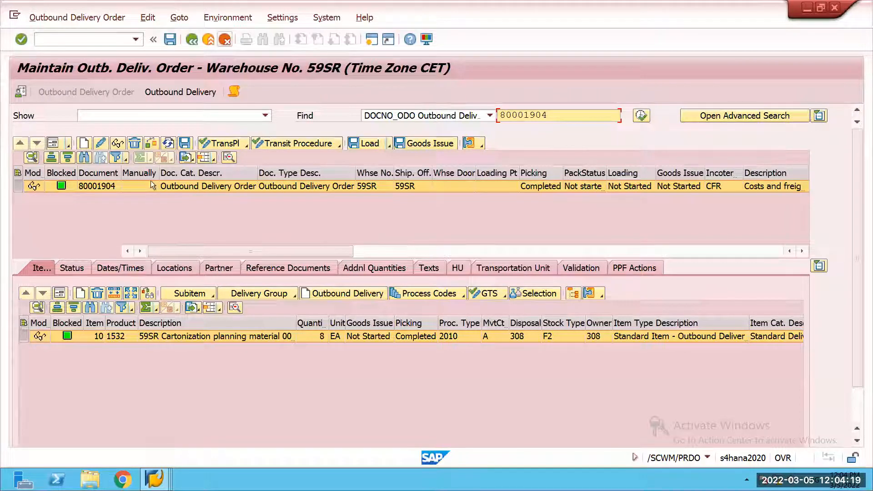
Step: Open the creation of an outbound delivery with order reference using transaction /nvl01n
{"action": "left_click", "coordinate": [87, 37]}
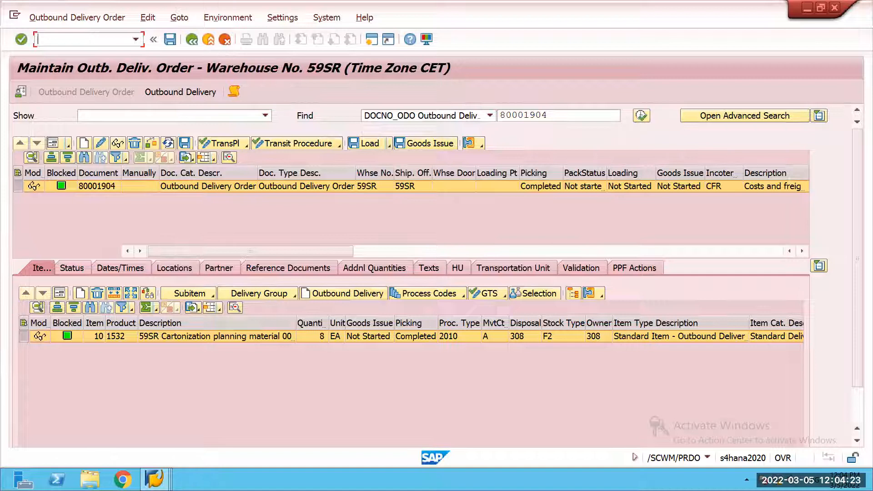
{"action": "type", "text": "/n/"}
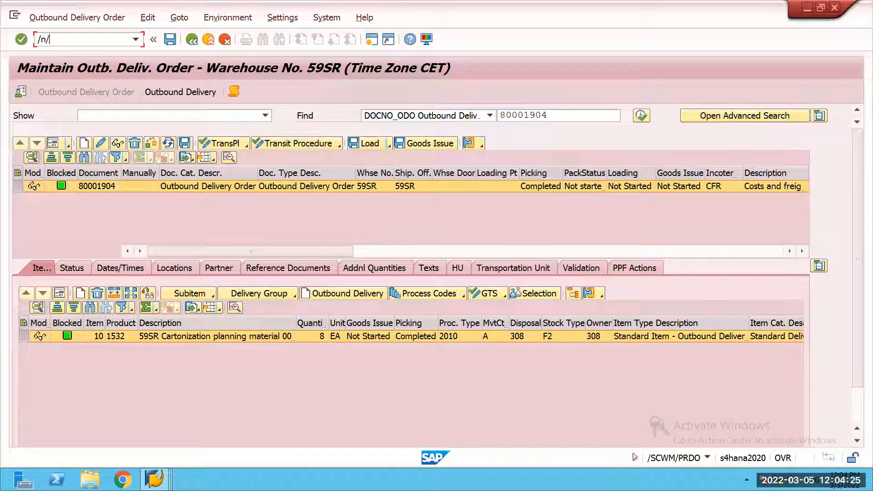
{"action": "type", "text": "vl0"}
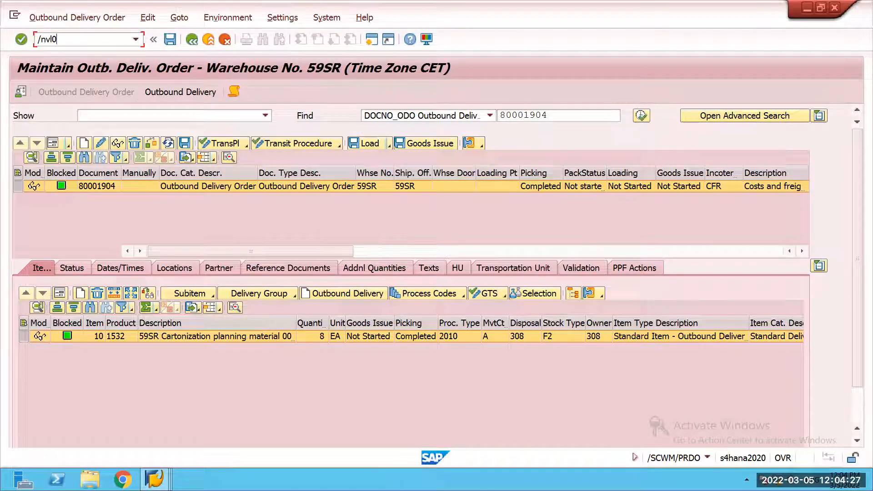
{"action": "type", "text": "1n"}
{"action": "key", "text": "Return"}
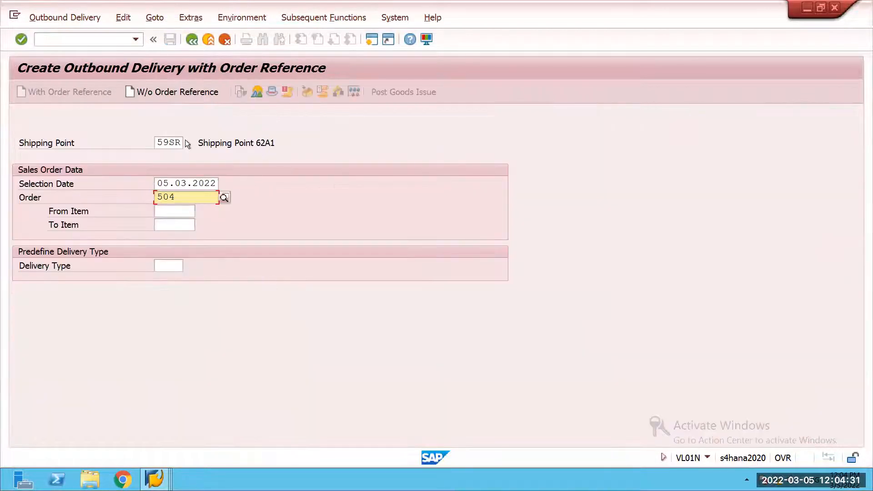
Step: Set the shipping point to 59A1, try the prefilled sales order, and return from the log to the entry screen
{"action": "left_click", "coordinate": [181, 141]}
{"action": "key", "text": "BackSpace"}
{"action": "key", "text": "BackSpace"}
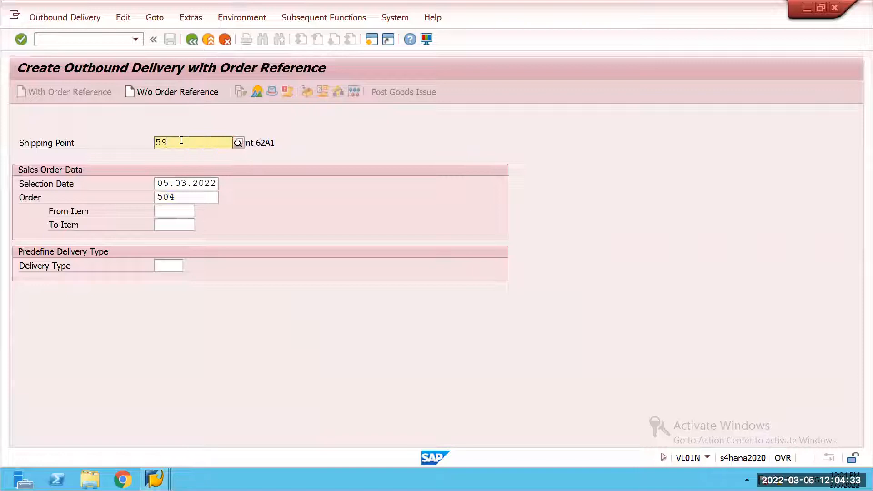
{"action": "type", "text": "A1"}
{"action": "key", "text": "Return"}
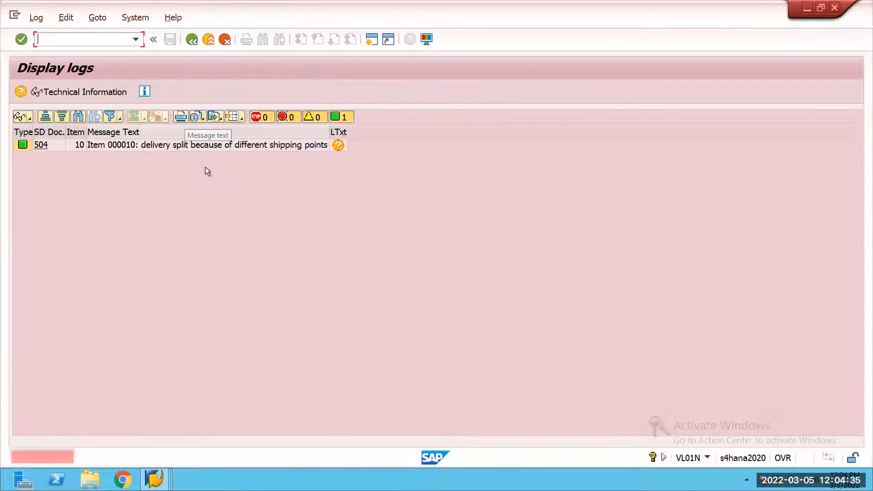
{"action": "left_click", "coordinate": [192, 39]}
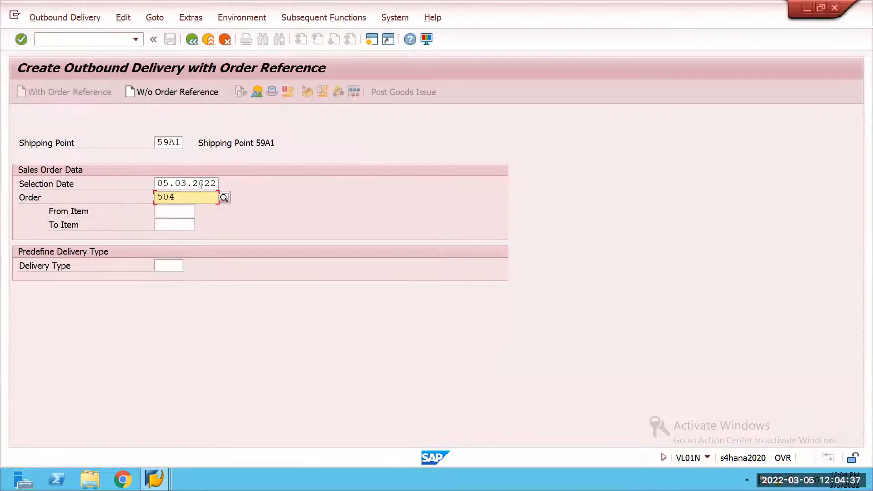
Step: Search the sales orders for 59A1, choose the matching order and create the outbound delivery from it
{"action": "left_click", "coordinate": [224, 197]}
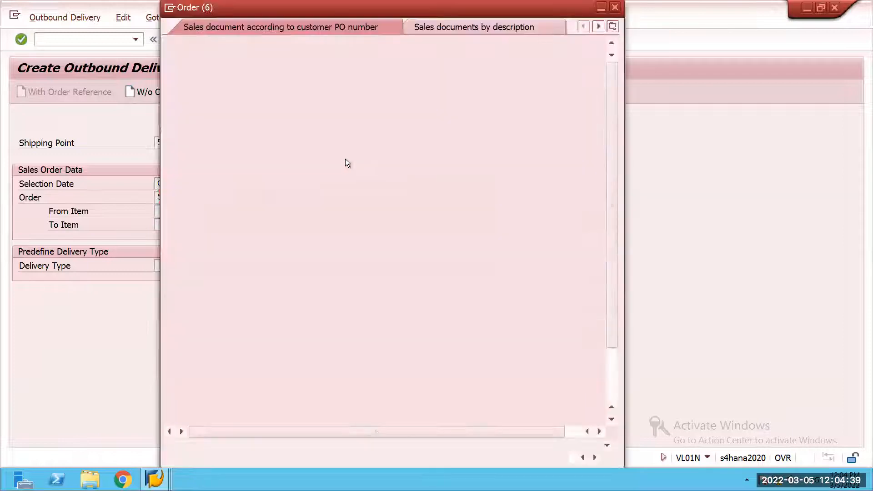
{"action": "left_click", "coordinate": [346, 97]}
{"action": "type", "text": "59A1"}
{"action": "key", "text": "Return"}
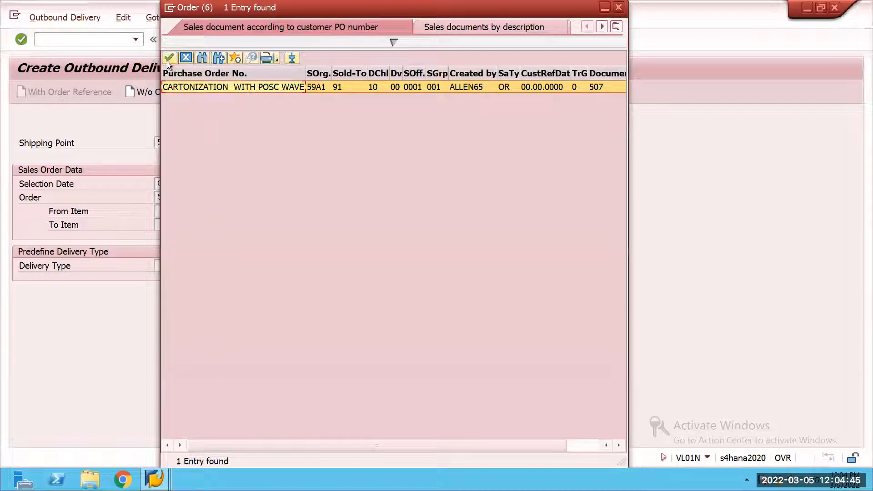
{"action": "left_click", "coordinate": [168, 59]}
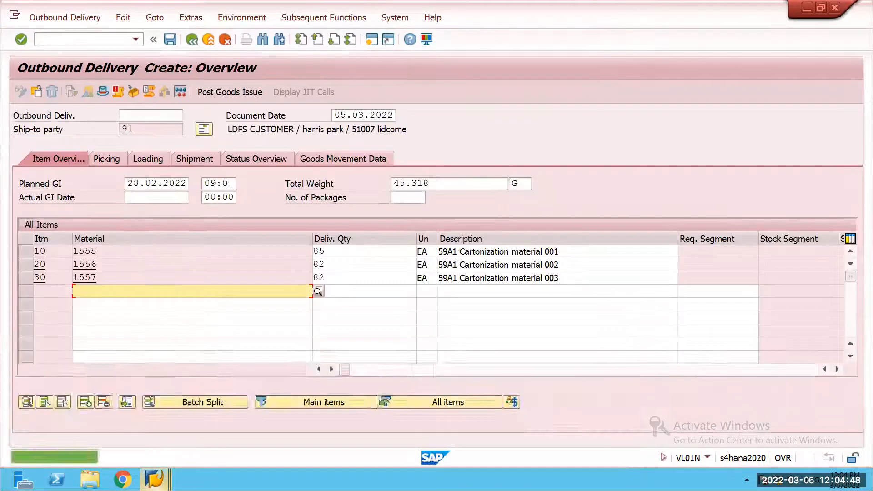
Step: Switch to the warehouse order customizing session, leave the current view and open Define Creation Rule for Warehouse Orders
{"action": "left_click", "coordinate": [157, 480]}
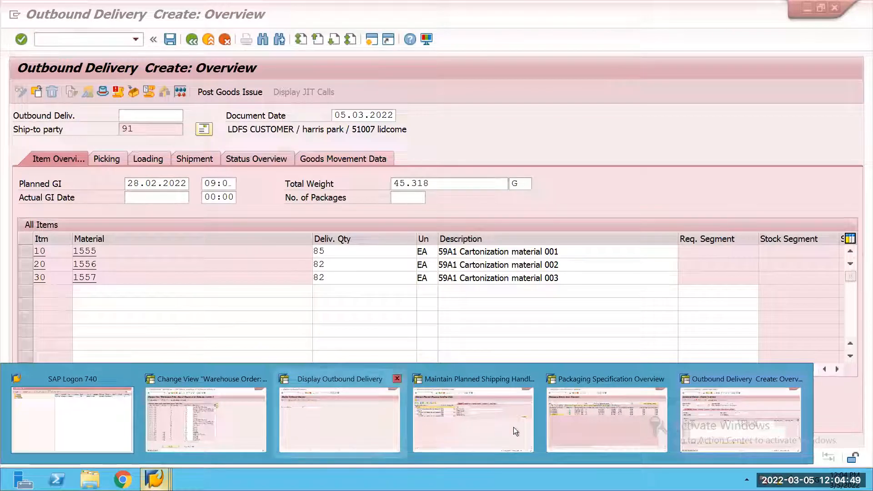
{"action": "left_click", "coordinate": [233, 421]}
{"action": "left_click", "coordinate": [194, 42]}
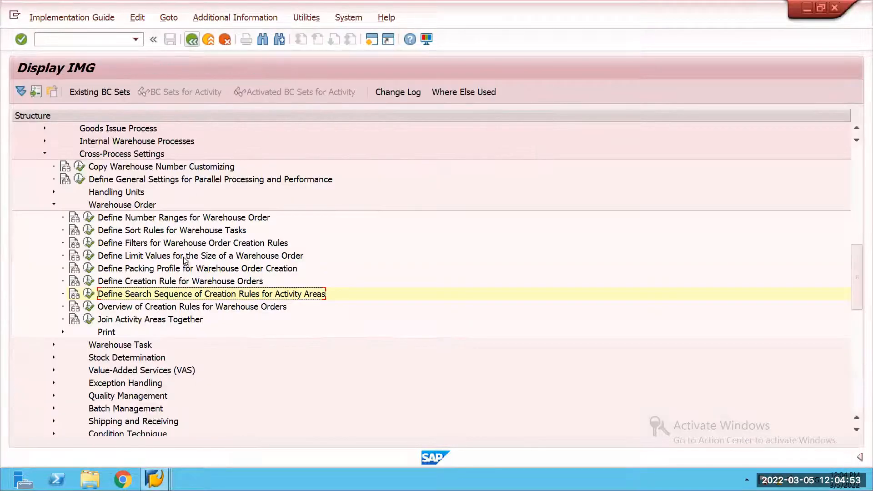
{"action": "left_click", "coordinate": [90, 282]}
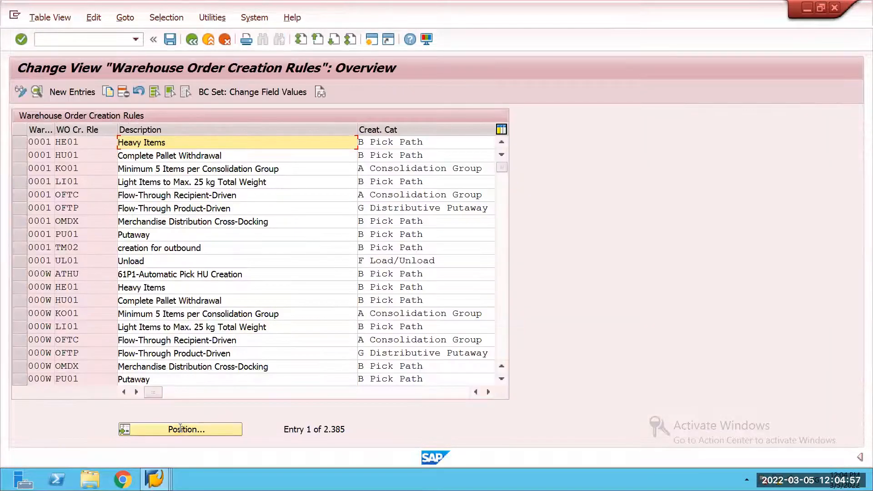
Step: Position the creation rules list on warehouse 59A1 and open the details of its CART rule
{"action": "left_click", "coordinate": [180, 428]}
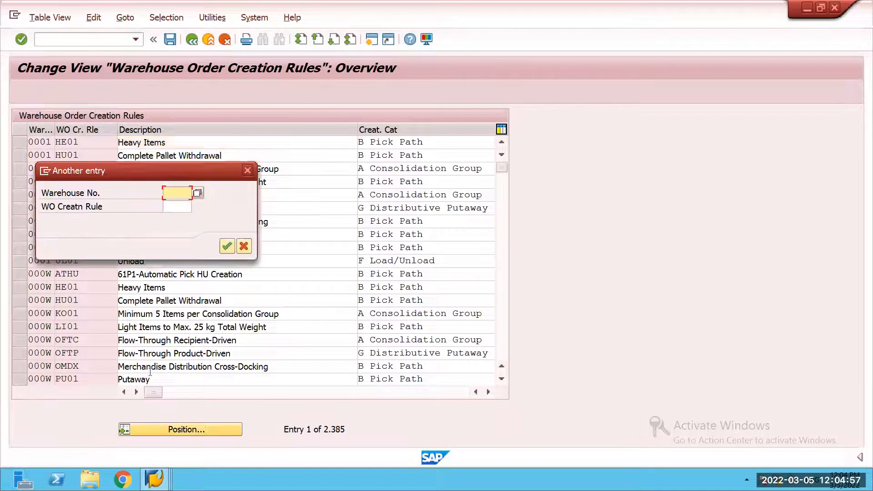
{"action": "type", "text": "59A1"}
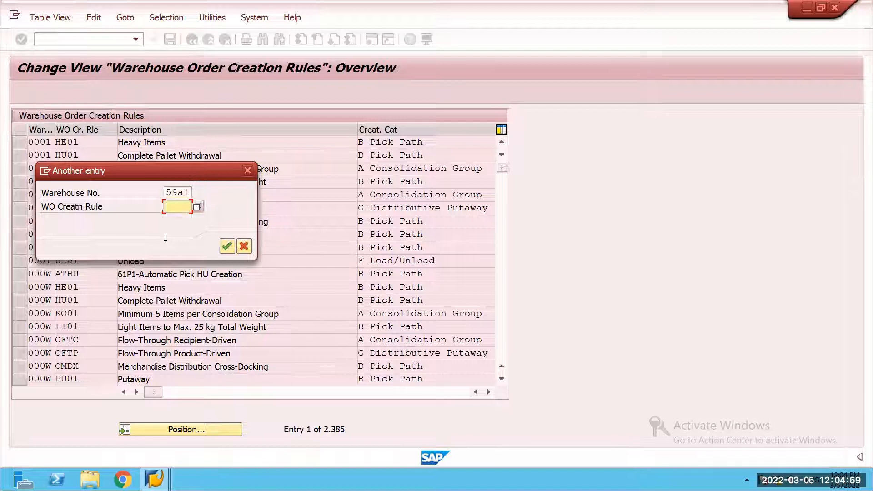
{"action": "key", "text": "Return"}
{"action": "left_click", "coordinate": [18, 146]}
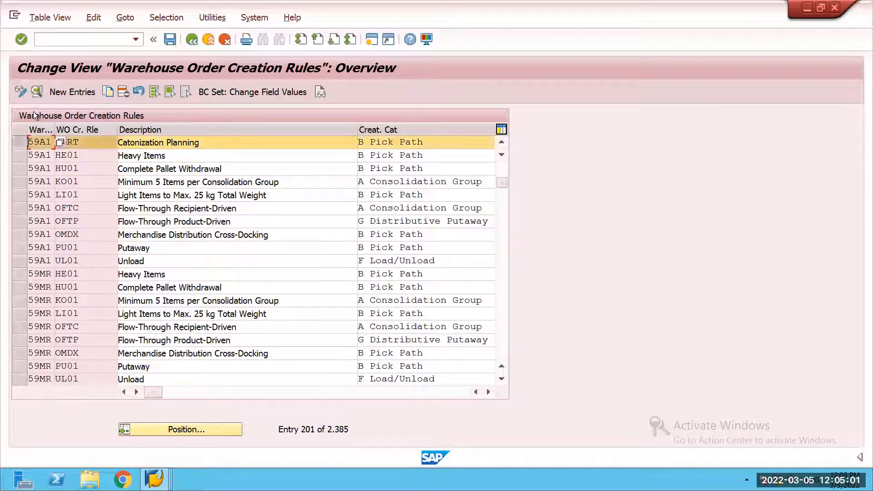
{"action": "left_click", "coordinate": [34, 97]}
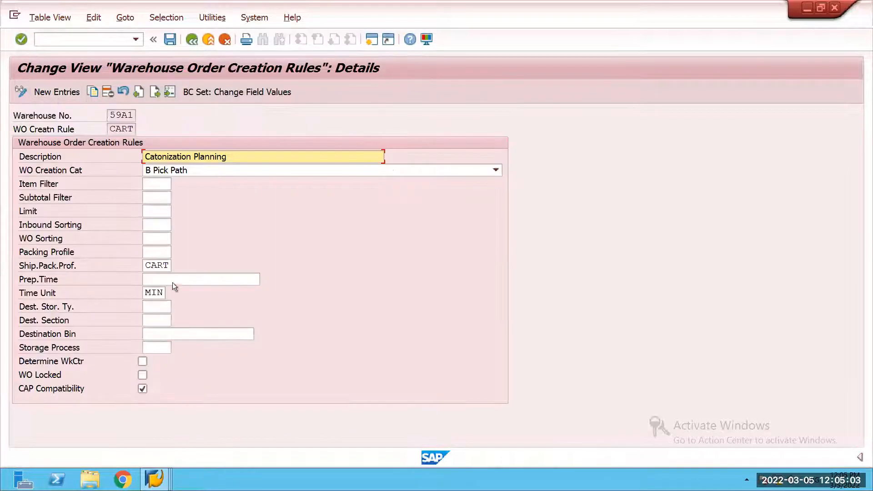
Step: Assign packing profile CART to the creation rule, save it in the proposed customizing request, and return to the IMG structure
{"action": "left_click", "coordinate": [160, 253]}
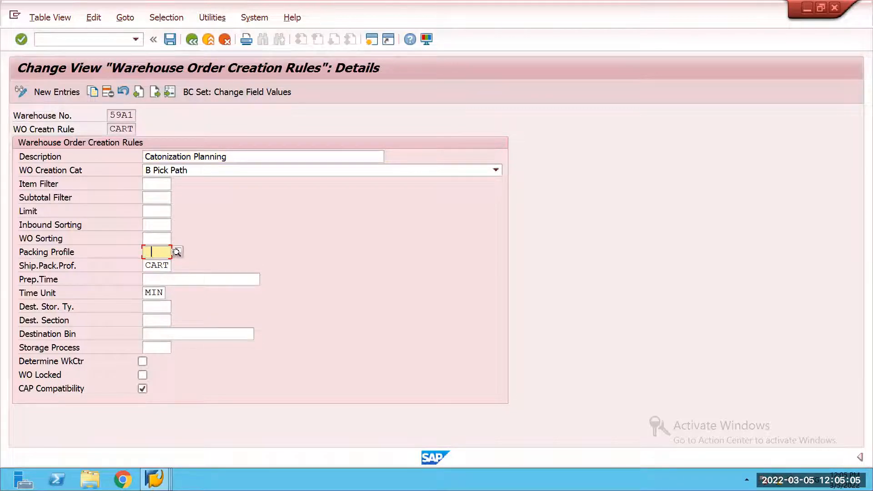
{"action": "left_click", "coordinate": [176, 252]}
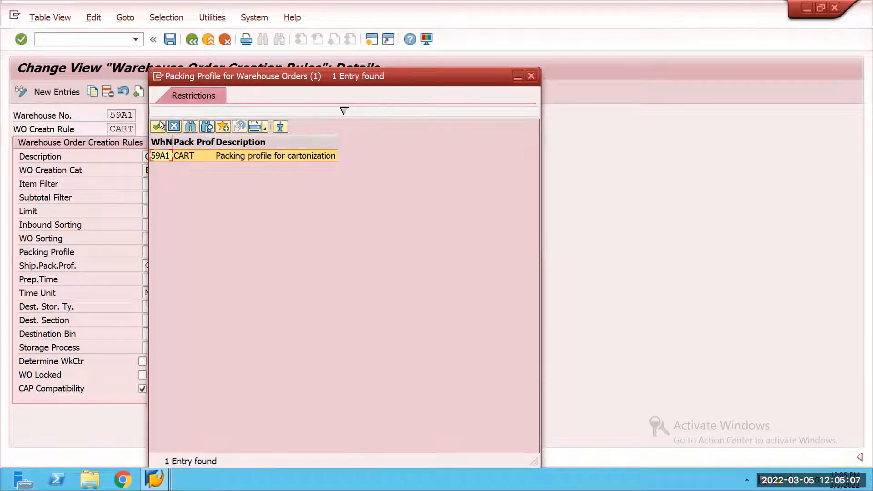
{"action": "left_click", "coordinate": [160, 126]}
{"action": "left_click", "coordinate": [170, 39]}
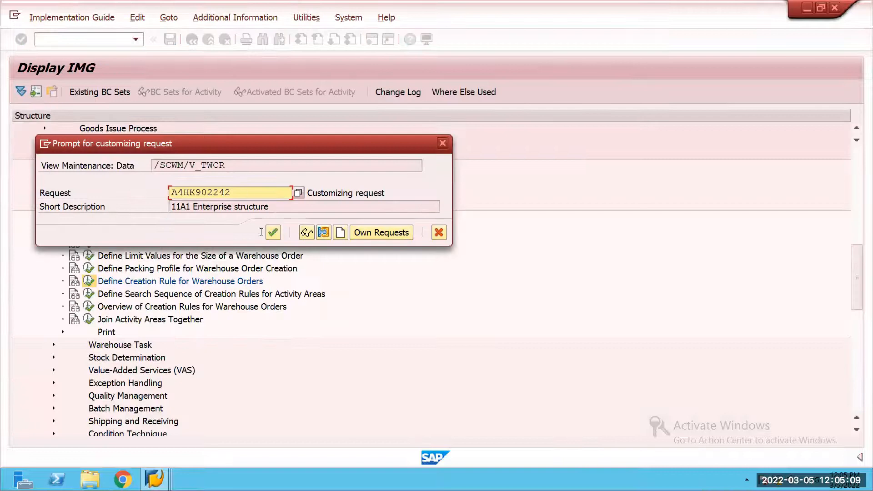
{"action": "left_click", "coordinate": [272, 231]}
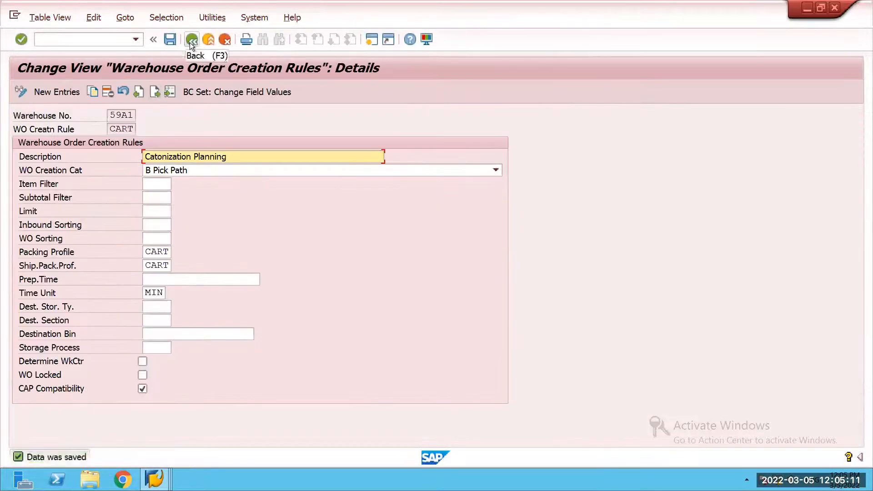
{"action": "double_click", "coordinate": [189, 42]}
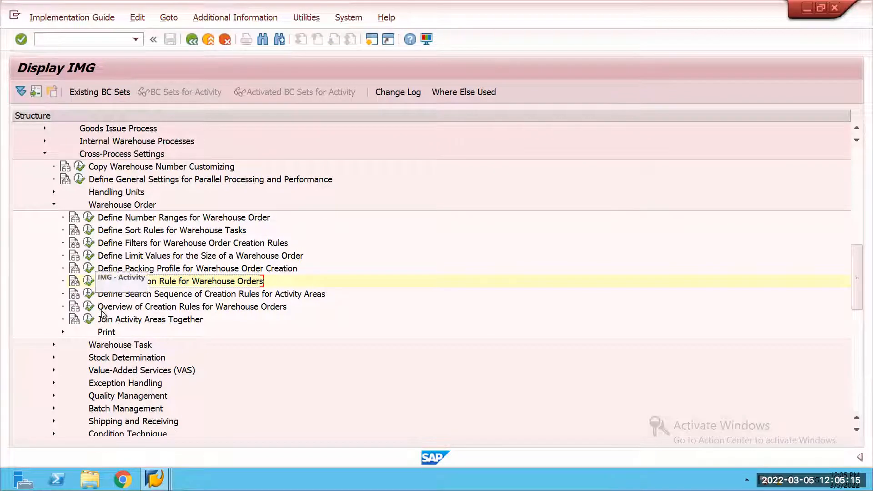
Step: Under Goods Issue Process, check warehouse 59A1 in Determine Process Profiles for Cartonization Planning and return to the IMG structure
{"action": "left_click", "coordinate": [54, 205]}
{"action": "left_click", "coordinate": [45, 154]}
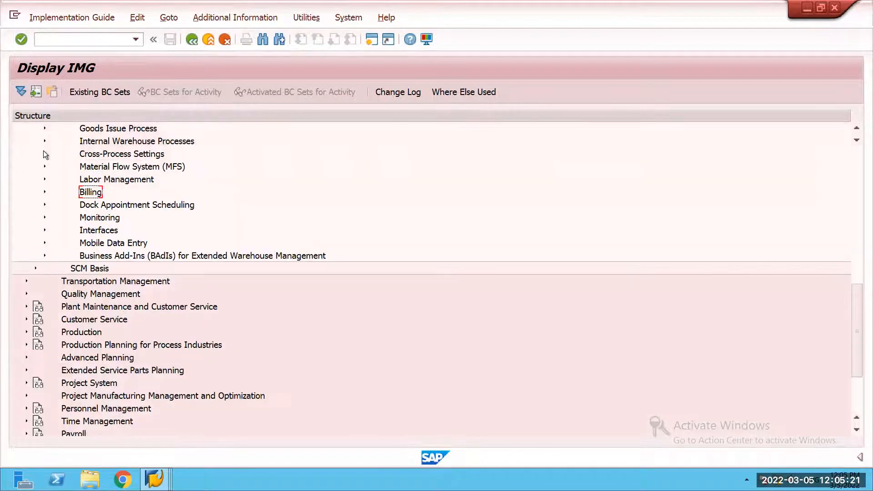
{"action": "left_click", "coordinate": [44, 128]}
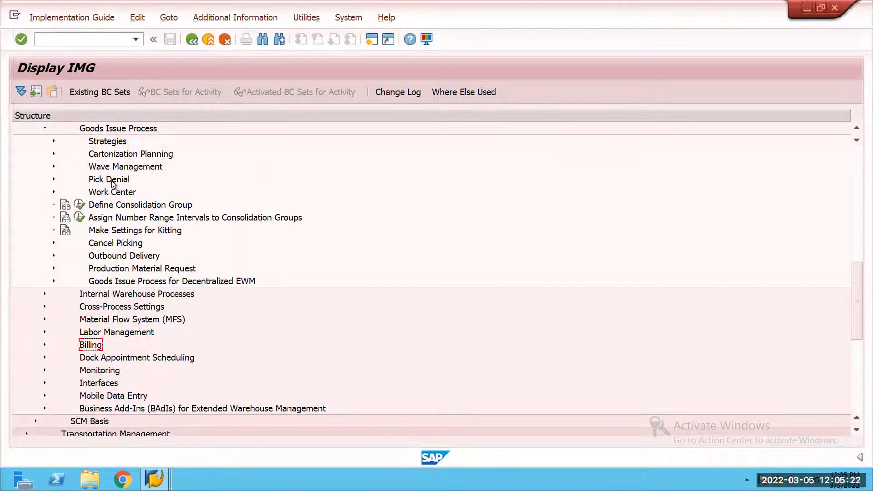
{"action": "left_click", "coordinate": [53, 153]}
{"action": "left_click", "coordinate": [88, 243]}
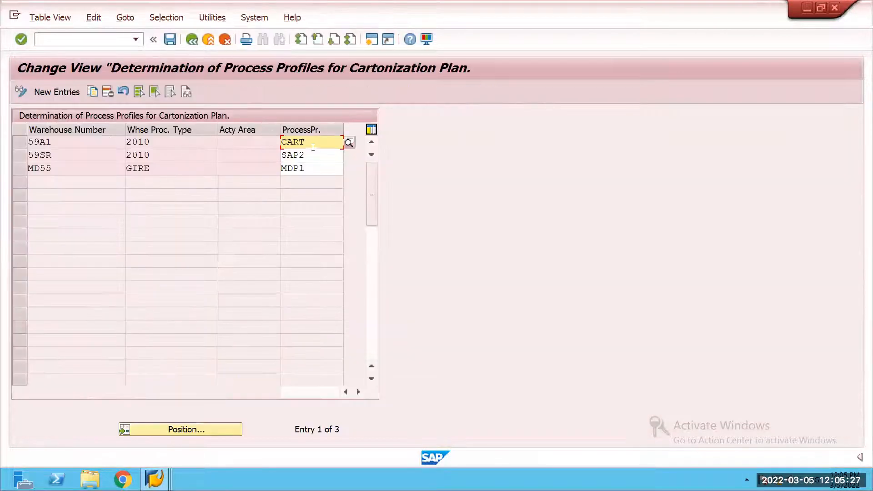
{"action": "left_click", "coordinate": [195, 39]}
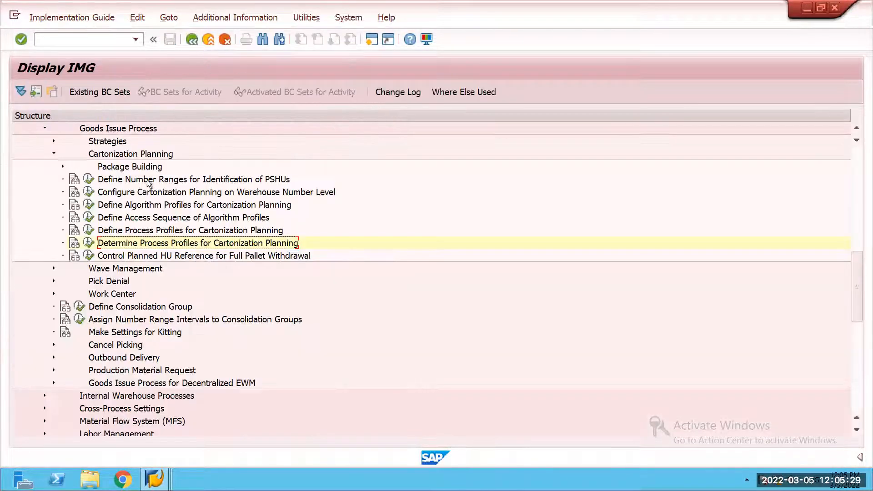
{"action": "left_click", "coordinate": [89, 219]}
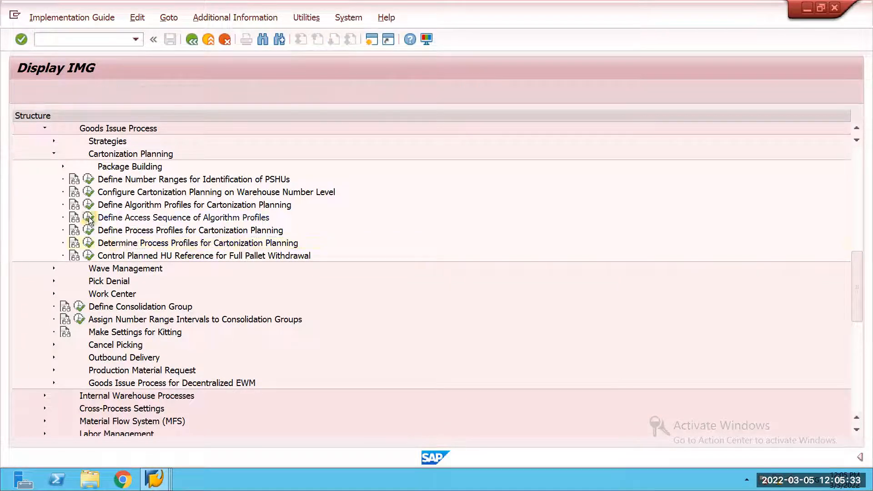
{"action": "left_click", "coordinate": [338, 144]}
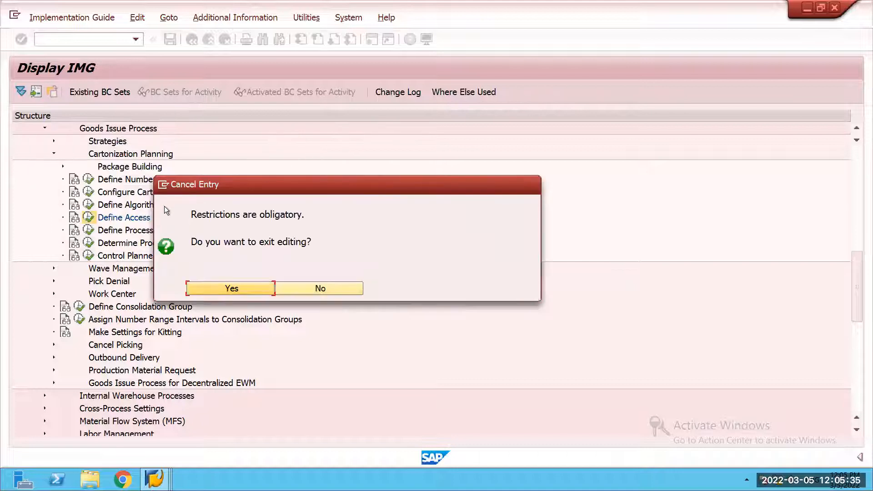
{"action": "left_click", "coordinate": [306, 288]}
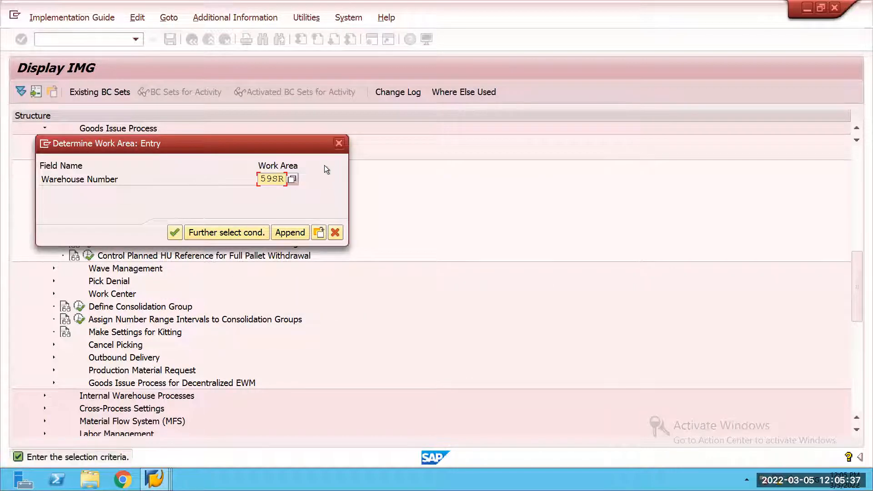
{"action": "left_click", "coordinate": [336, 232]}
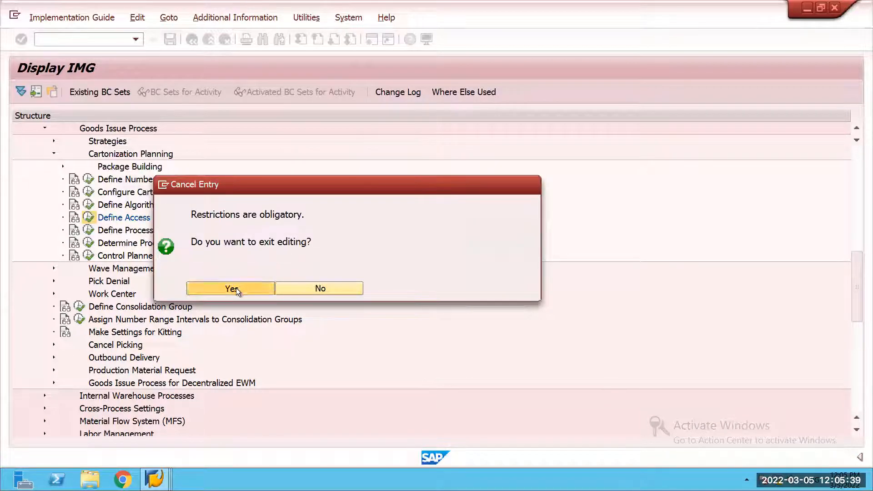
{"action": "left_click", "coordinate": [236, 288]}
Step: Review the algorithm sequences under Define Algorithm Profiles for Cartonization Planning and return to the IMG structure
{"action": "left_click", "coordinate": [90, 204]}
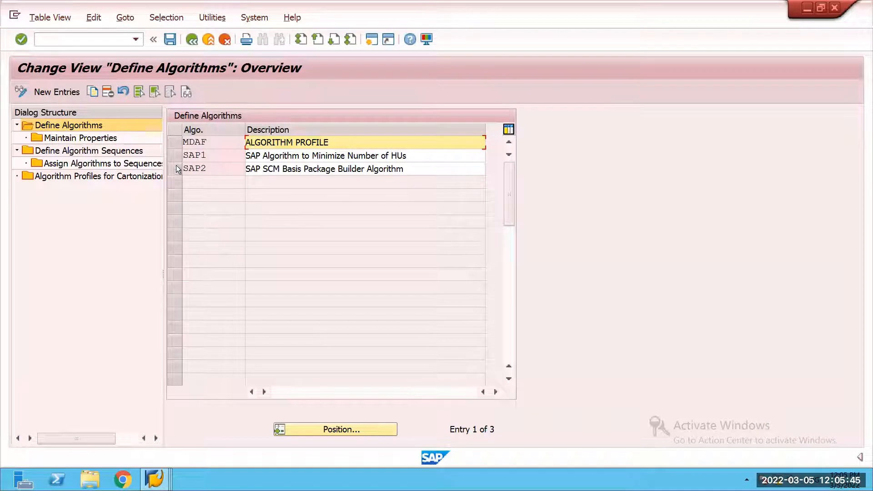
{"action": "double_click", "coordinate": [105, 151]}
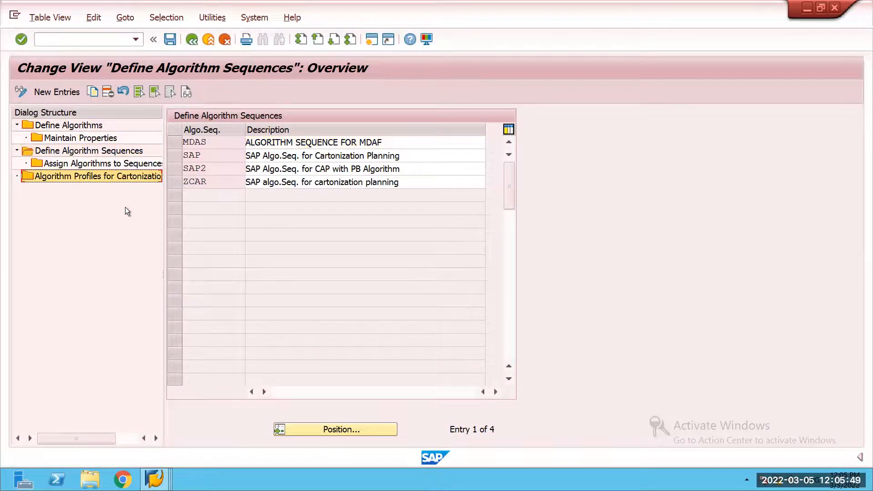
{"action": "left_click", "coordinate": [177, 182]}
{"action": "left_click", "coordinate": [187, 41]}
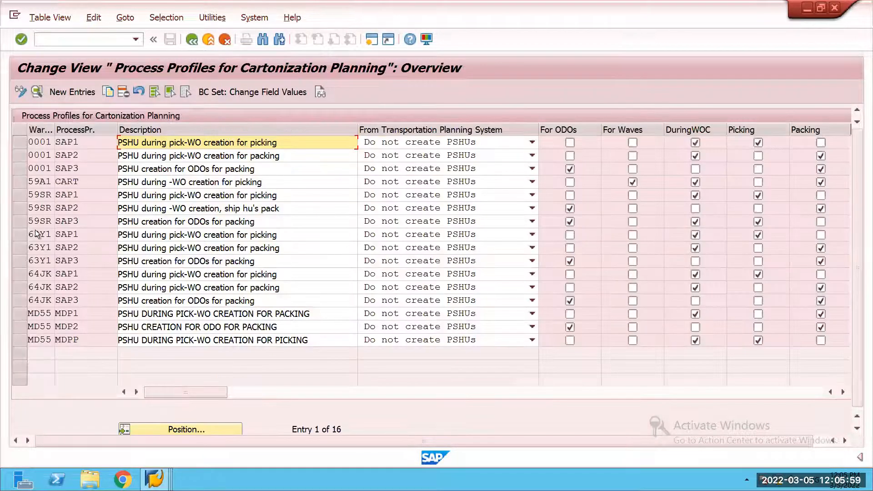
Step: Under Define Process Profiles for Cartonization Planning, check the details of warehouse 59A1's CART profile and return to the overview
{"action": "double_click", "coordinate": [88, 231]}
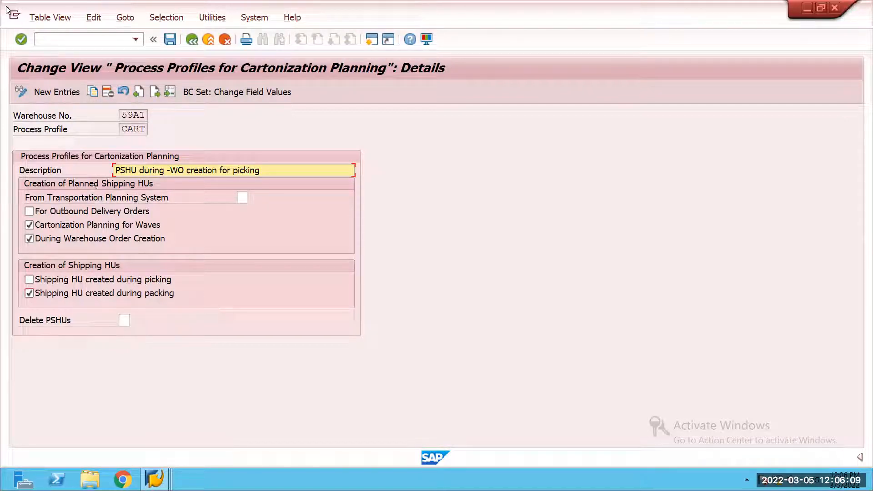
{"action": "left_click", "coordinate": [170, 39]}
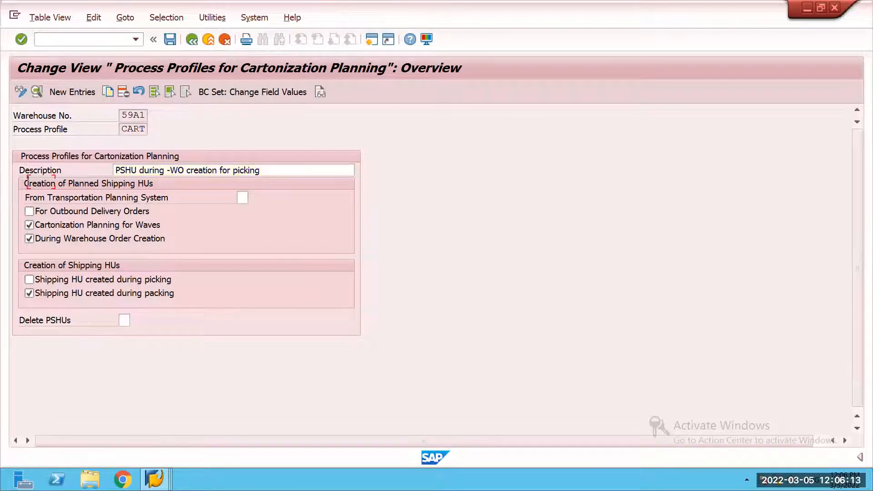
{"action": "key", "text": "F3"}
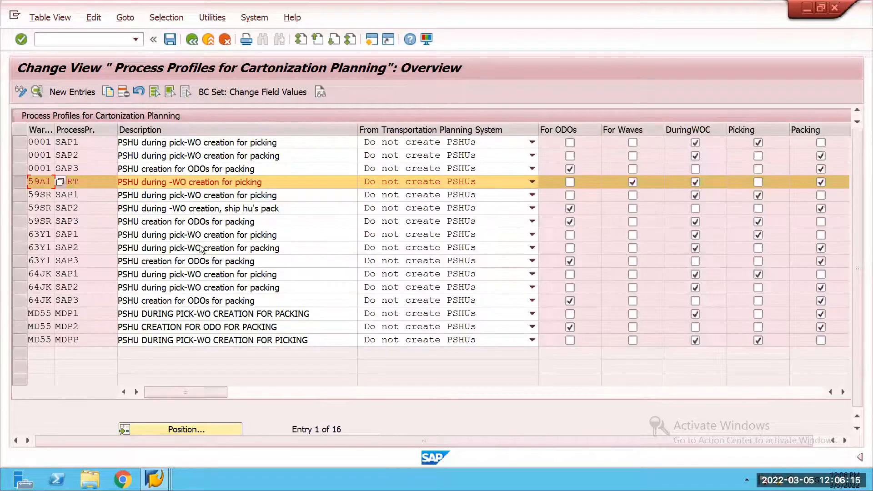
Step: Switch to the session with the unsaved 59A1 outbound delivery
{"action": "left_click", "coordinate": [154, 479]}
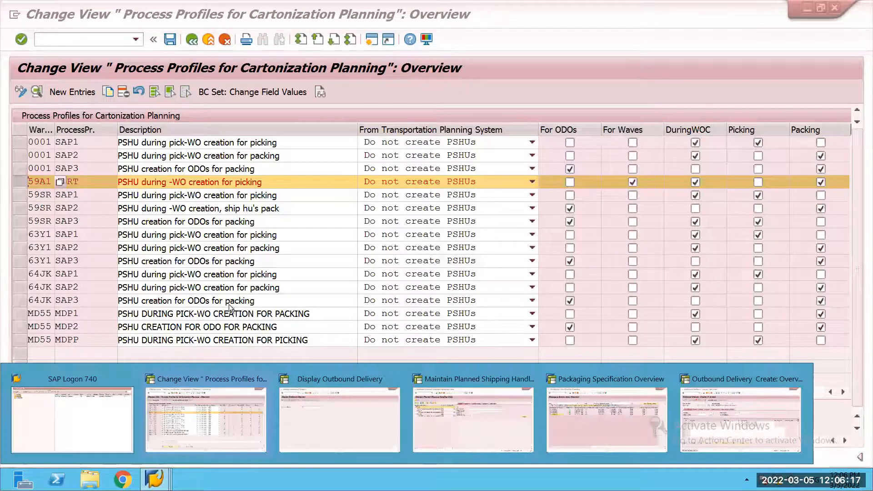
{"action": "left_click", "coordinate": [340, 418]}
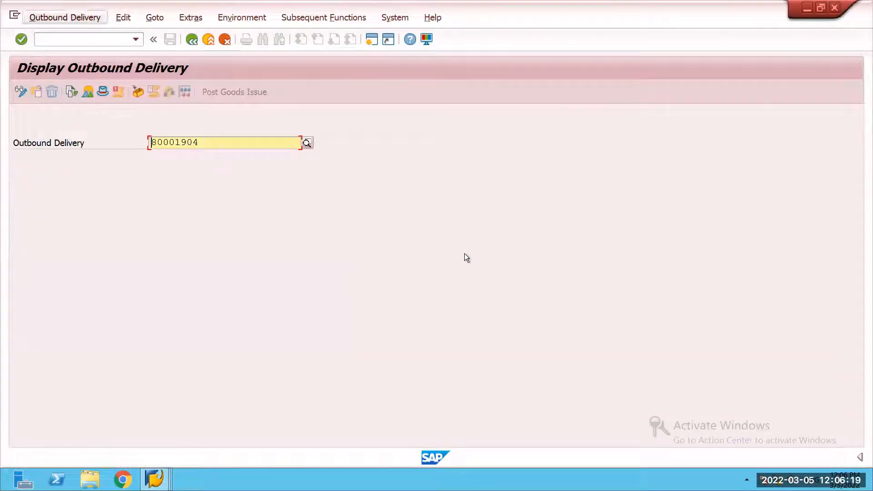
{"action": "key", "text": "alt+Tab"}
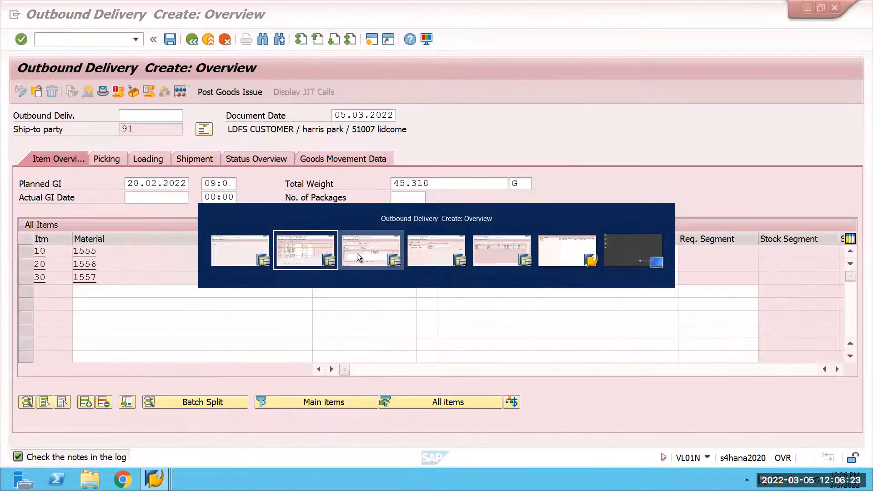
{"action": "left_click", "coordinate": [357, 254]}
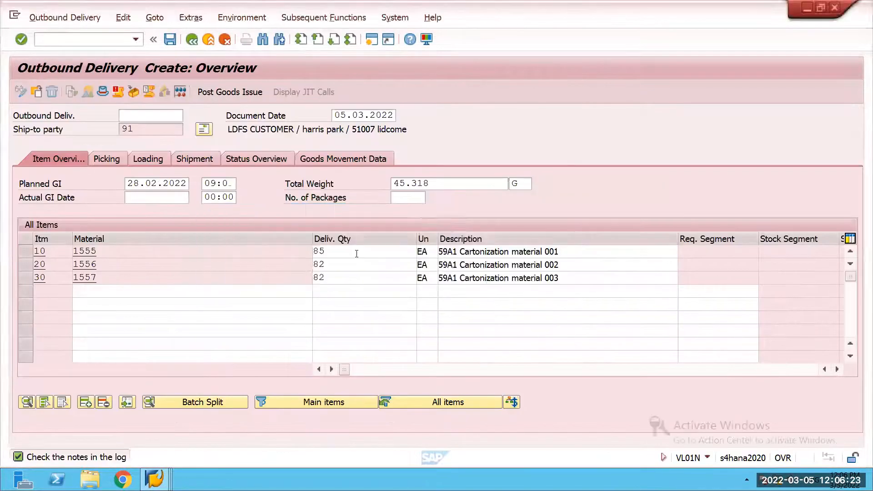
Step: Set the delivery quantities of materials 1555 and 1556 to 2 EA each
{"action": "left_click", "coordinate": [351, 253]}
{"action": "key", "text": "BackSpace"}
{"action": "key", "text": "BackSpace"}
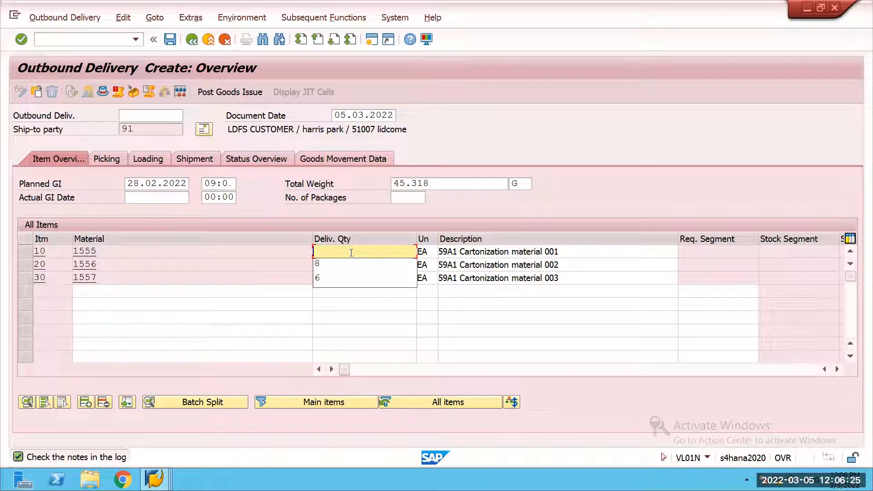
{"action": "key", "text": "Escape"}
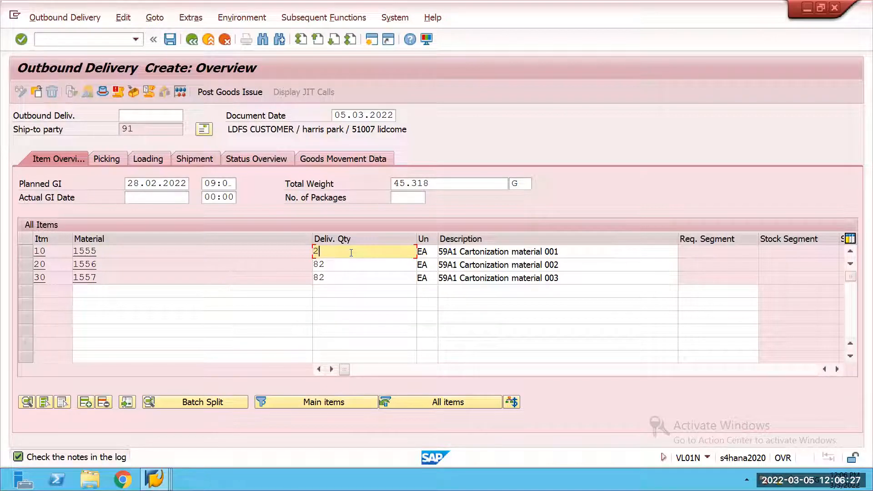
{"action": "type", "text": "2"}
{"action": "left_click", "coordinate": [349, 269]}
{"action": "key", "text": "BackSpace"}
{"action": "type", "text": "2"}
{"action": "key", "text": "Return"}
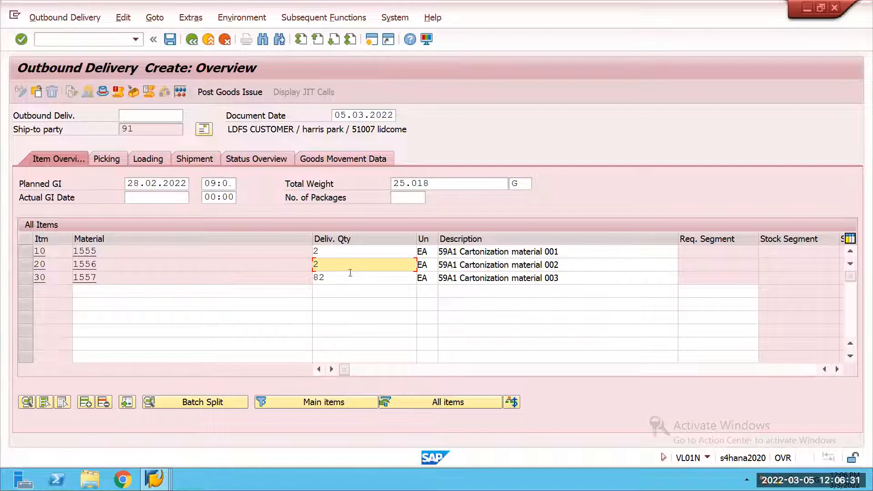
Step: Set the delivery quantity of material 1557 to 1 EA and save the outbound delivery
{"action": "left_click", "coordinate": [351, 276]}
{"action": "key", "text": "BackSpace"}
{"action": "key", "text": "BackSpace"}
{"action": "type", "text": "1"}
{"action": "key", "text": "Return"}
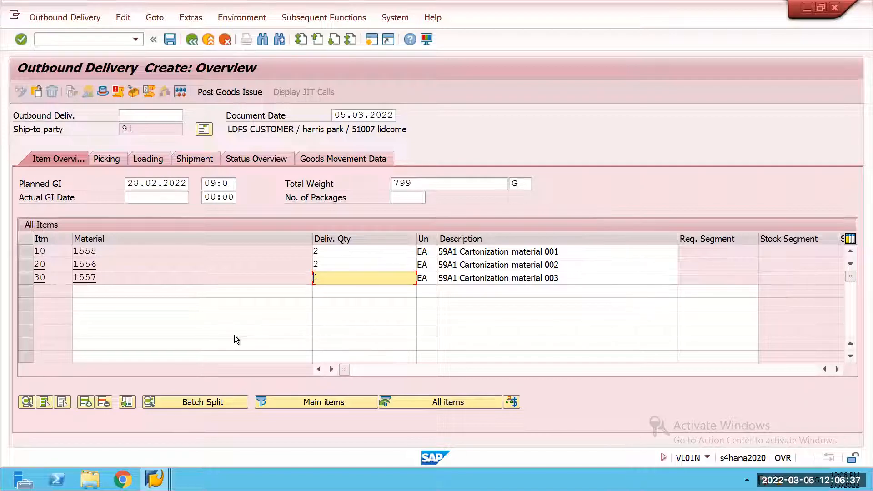
{"action": "key", "text": "ctrl+s"}
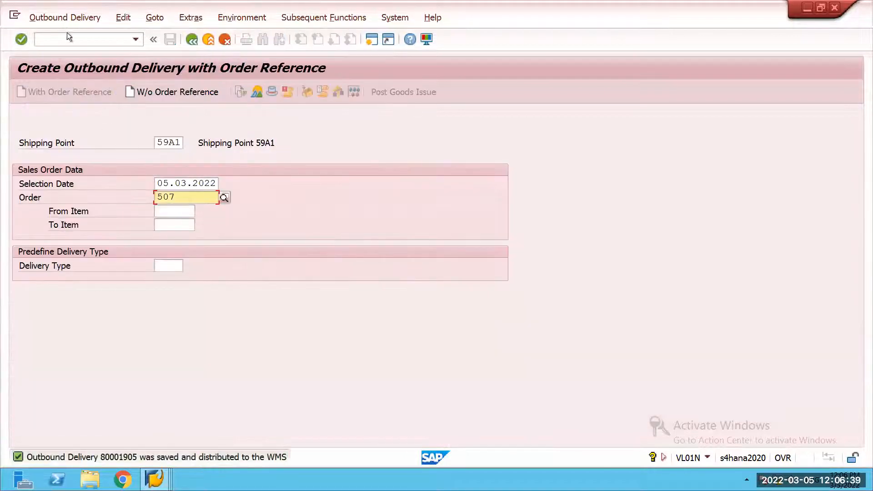
Step: Go to the display of the newly saved outbound delivery and copy its delivery number
{"action": "left_click", "coordinate": [65, 18]}
{"action": "left_click", "coordinate": [64, 82]}
{"action": "left_click_drag", "start_coordinate": [200, 143], "coordinate": [148, 137]}
{"action": "key", "text": "ctrl+c"}
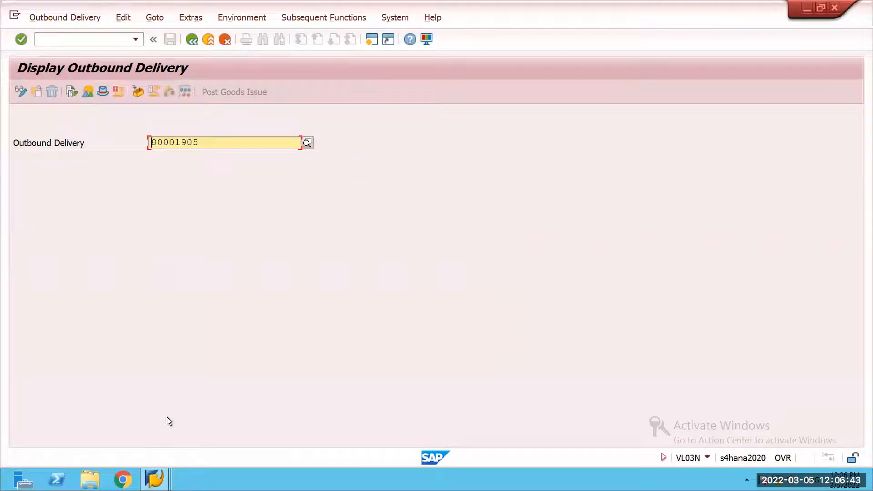
Step: Switch to the Maintain Planned Shipping Handling Units session and start transaction /n/scwm/prdo there
{"action": "left_click", "coordinate": [156, 476]}
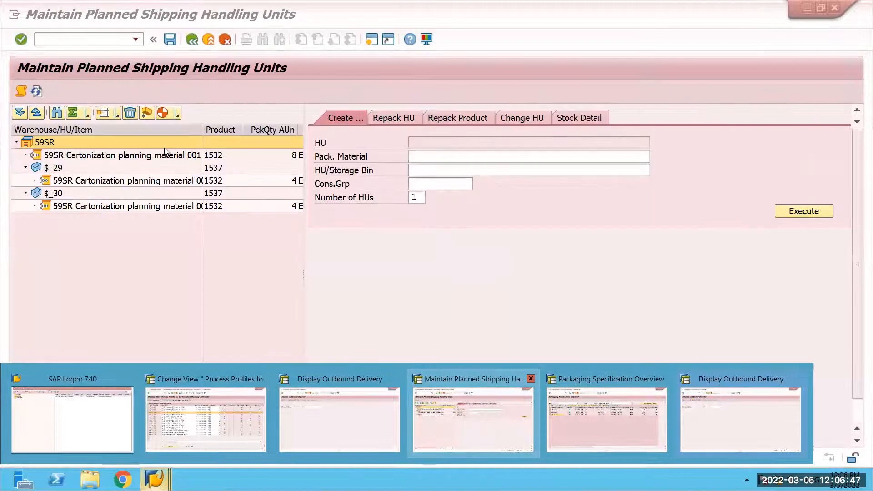
{"action": "left_click", "coordinate": [98, 41]}
{"action": "type", "text": "/n/scwm/prdo"}
{"action": "key", "text": "Return"}
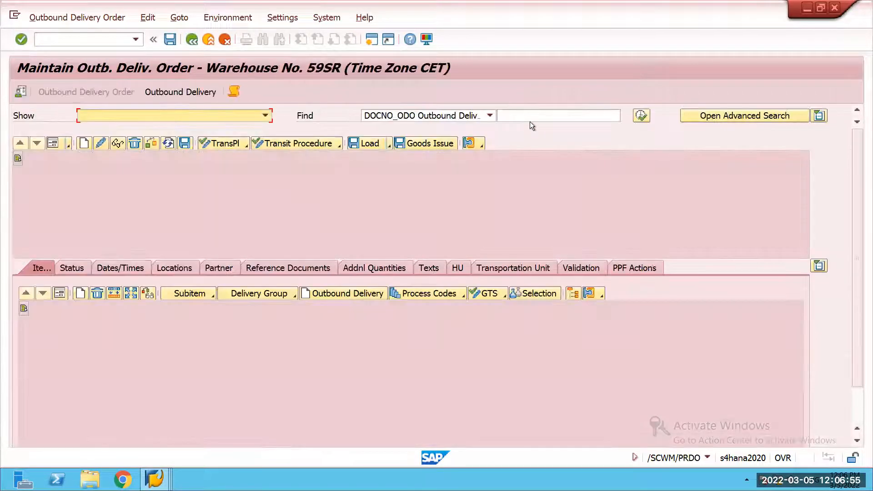
Step: Search the outbound delivery orders for the copied delivery number
{"action": "left_click", "coordinate": [531, 117]}
{"action": "key", "text": "ctrl+v"}
{"action": "left_click", "coordinate": [646, 116]}
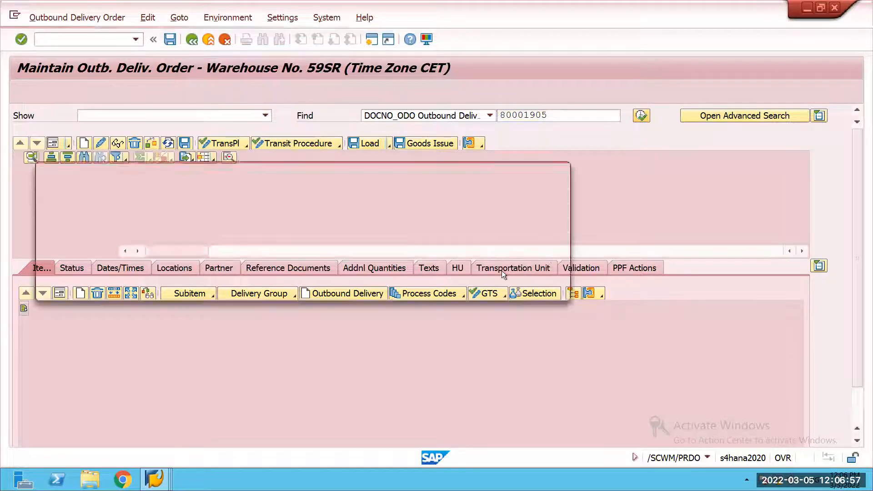
{"action": "left_click", "coordinate": [554, 290]}
Step: Set the default warehouse number for outbound delivery orders to 59A1
{"action": "left_click", "coordinate": [19, 92]}
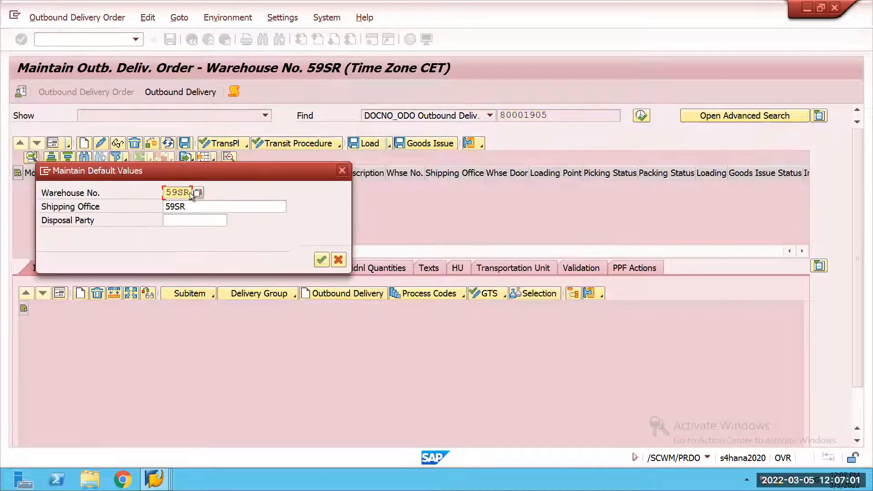
{"action": "type", "text": "59A1"}
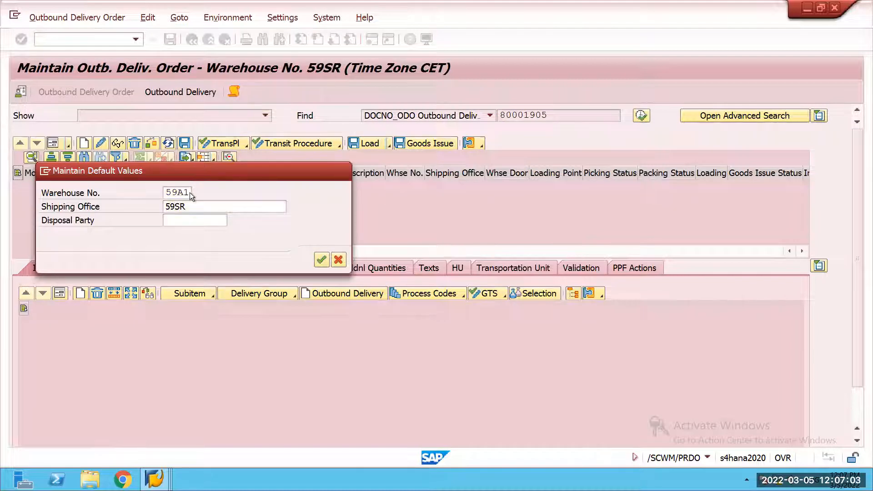
{"action": "key", "text": "Return"}
{"action": "key", "text": "Return"}
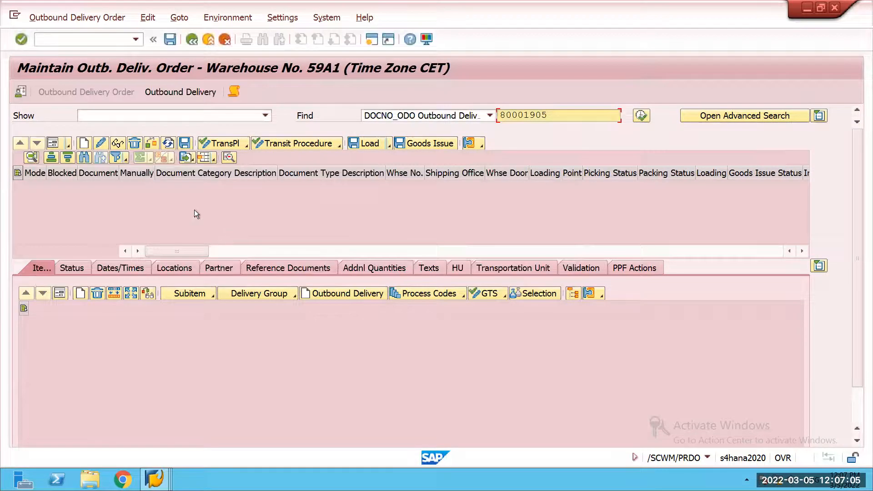
Step: Set the default shipping office to supply chain unit 59A1 and accept the default values
{"action": "left_click", "coordinate": [24, 92]}
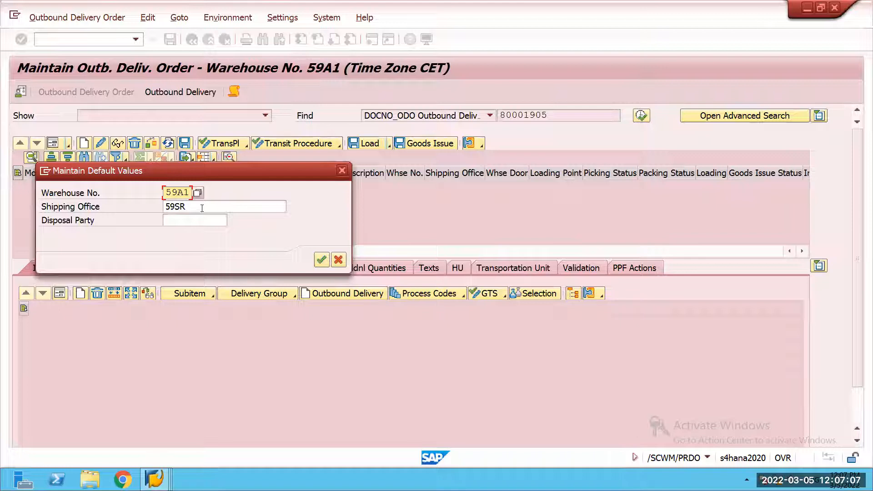
{"action": "left_click", "coordinate": [202, 208]}
{"action": "left_click", "coordinate": [289, 207]}
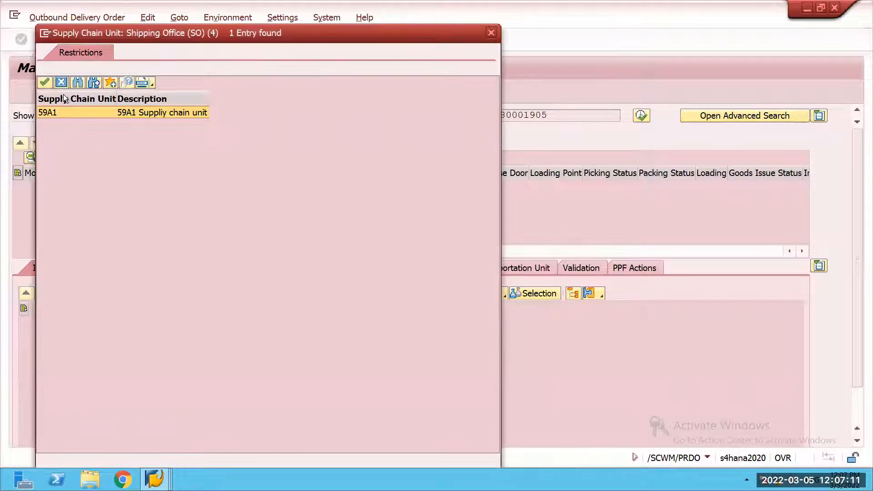
{"action": "left_click", "coordinate": [45, 83]}
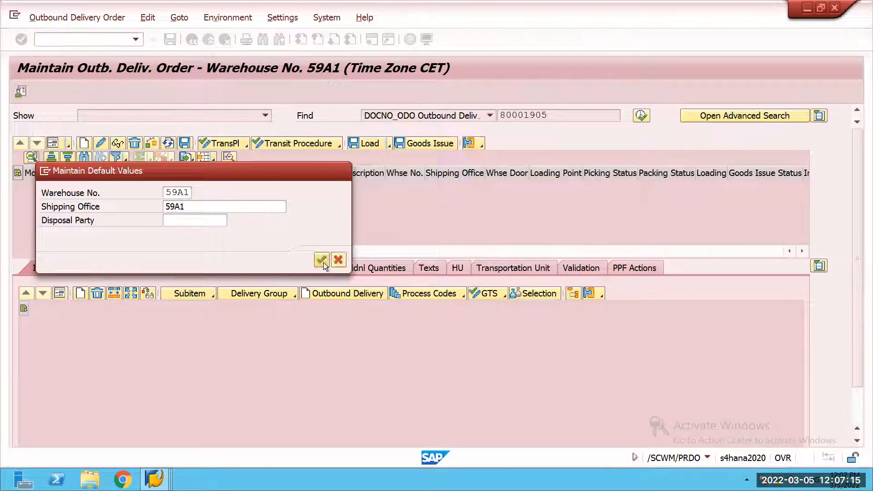
{"action": "left_click", "coordinate": [322, 261]}
Step: Search for the delivery order again and check its PPF actions
{"action": "left_click", "coordinate": [641, 117]}
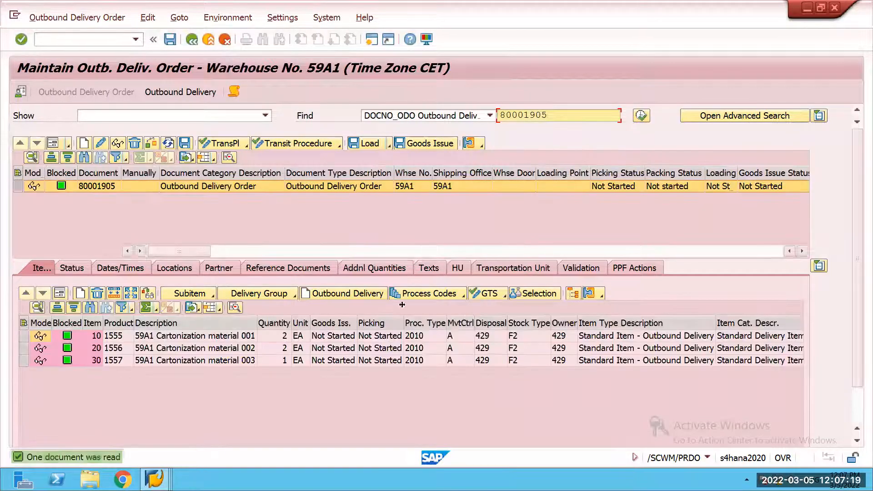
{"action": "left_click", "coordinate": [639, 268]}
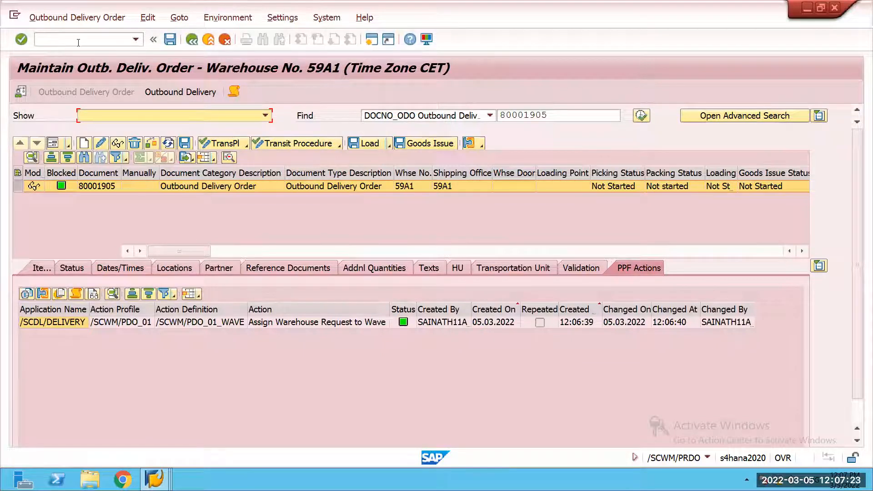
Step: Switch to the session displaying the earlier outbound delivery and start wave management with transaction /n/scwm/wave
{"action": "key", "text": "alt+Tab"}
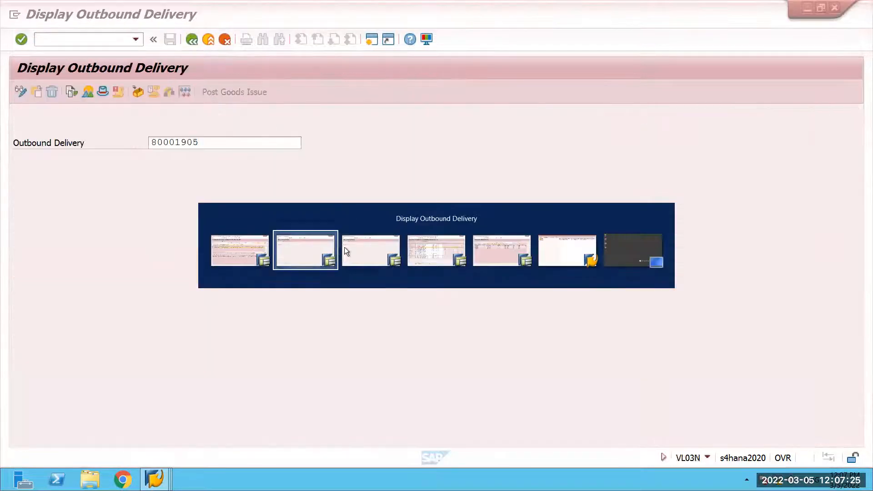
{"action": "left_click", "coordinate": [356, 249]}
{"action": "key", "text": "alt"}
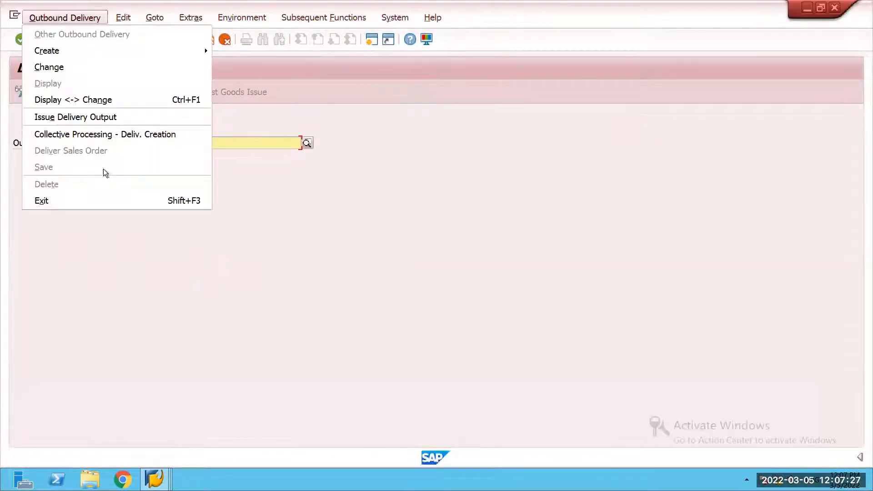
{"action": "key", "text": "Escape"}
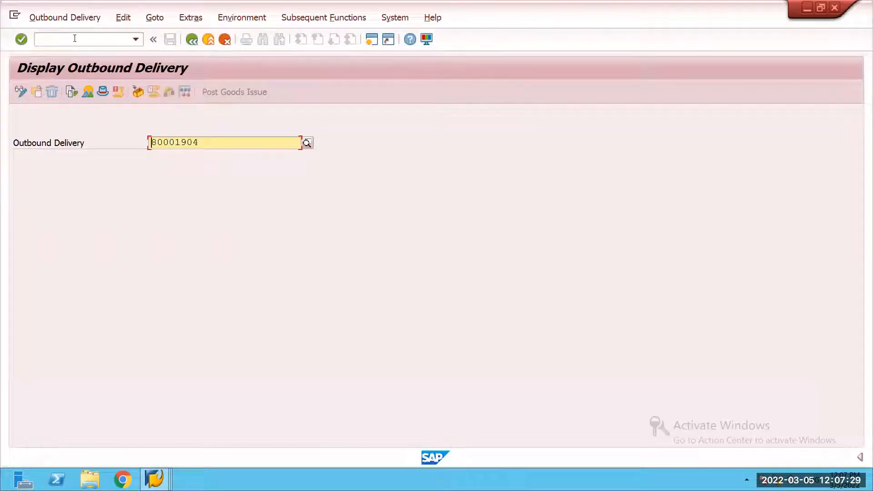
{"action": "left_click", "coordinate": [75, 38]}
{"action": "type", "text": "/n/scwm/wav"}
{"action": "key", "text": "Return"}
Step: List all waves in warehouse 59A1 and display the items assigned to wave 120
{"action": "left_click", "coordinate": [529, 116]}
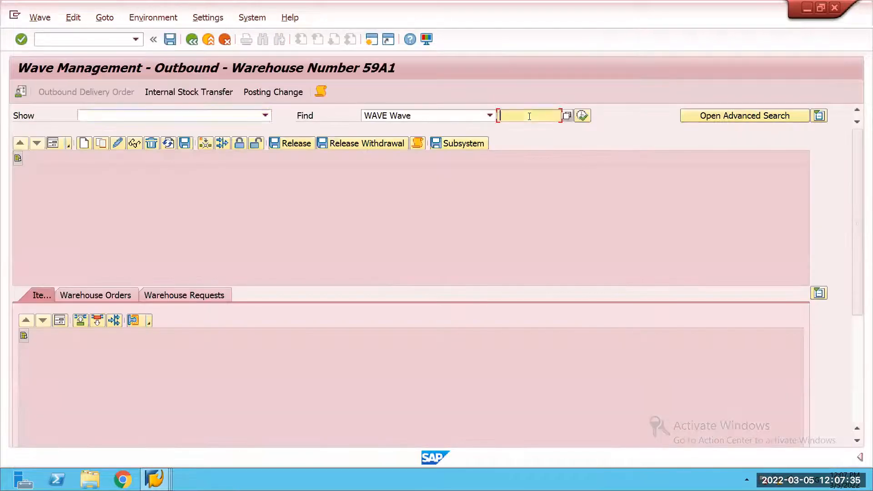
{"action": "left_click", "coordinate": [579, 120]}
{"action": "left_click", "coordinate": [251, 256]}
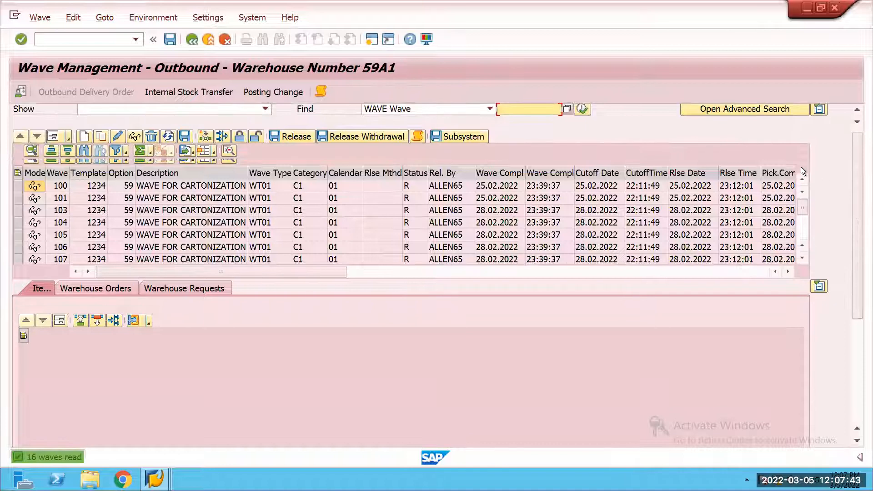
{"action": "scroll", "coordinate": [67, 211], "scroll_direction": "down", "scroll_amount": 5}
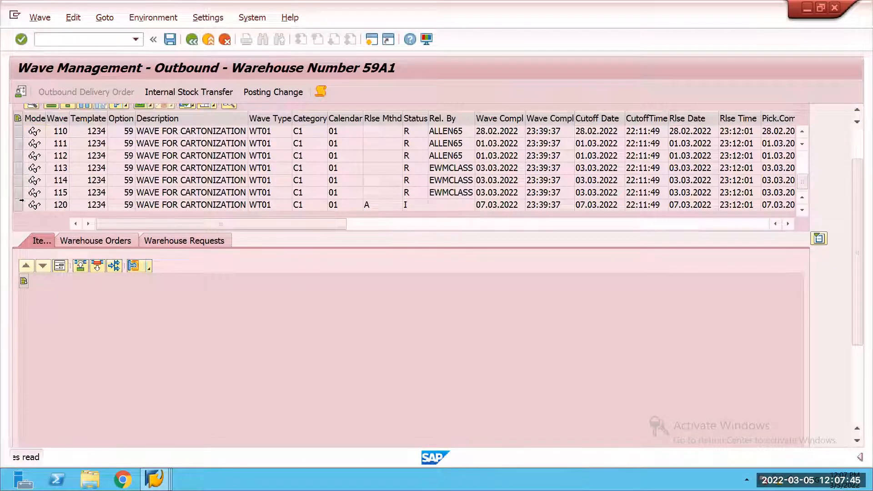
{"action": "left_click", "coordinate": [105, 203]}
{"action": "double_click", "coordinate": [81, 206]}
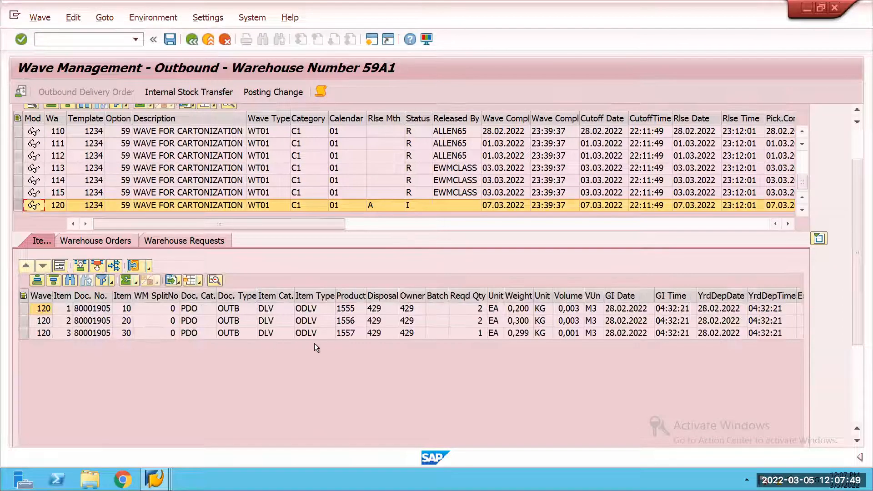
Step: Switch to the Packaging Specification Overview session and start cartonization planning for waves with transaction /n/scwm/capwave
{"action": "left_click", "coordinate": [162, 474]}
{"action": "left_click", "coordinate": [479, 427]}
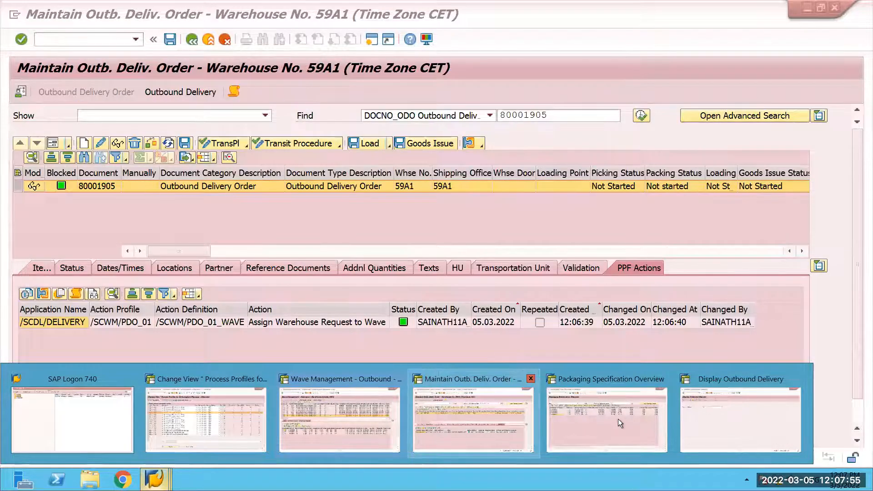
{"action": "left_click", "coordinate": [752, 422]}
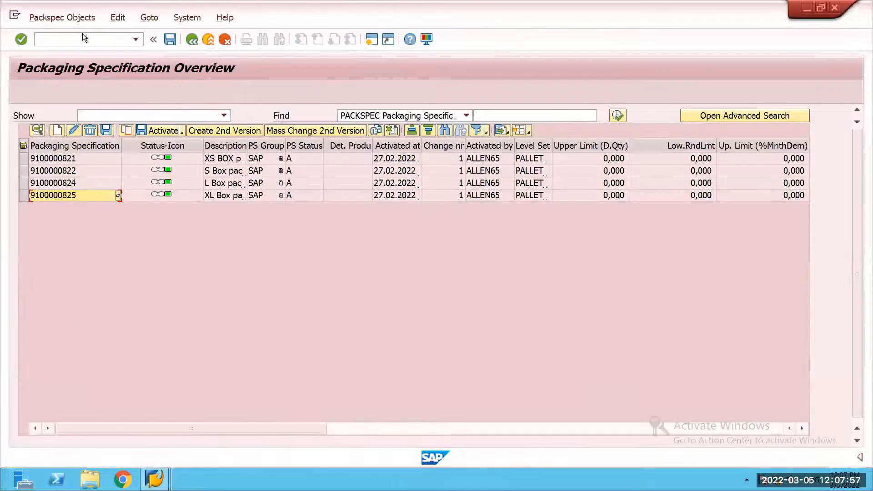
{"action": "left_click", "coordinate": [84, 37]}
{"action": "type", "text": "/n/scwm/ca"}
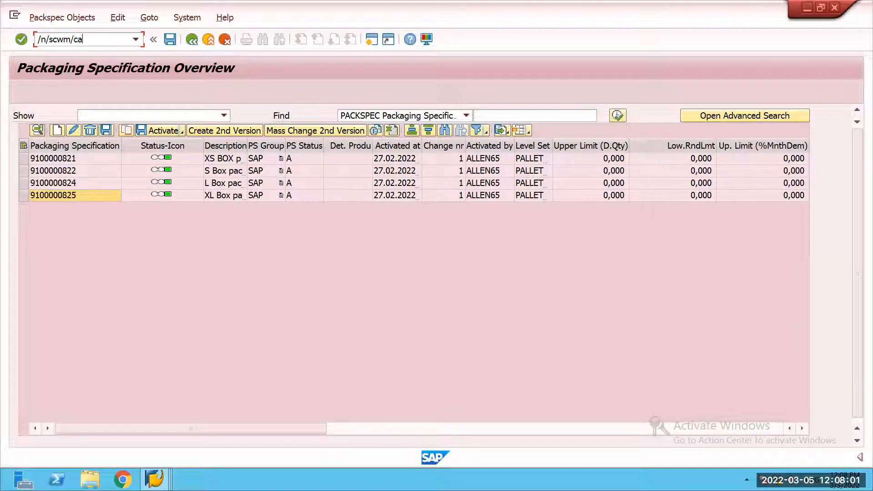
{"action": "type", "text": "pwave"}
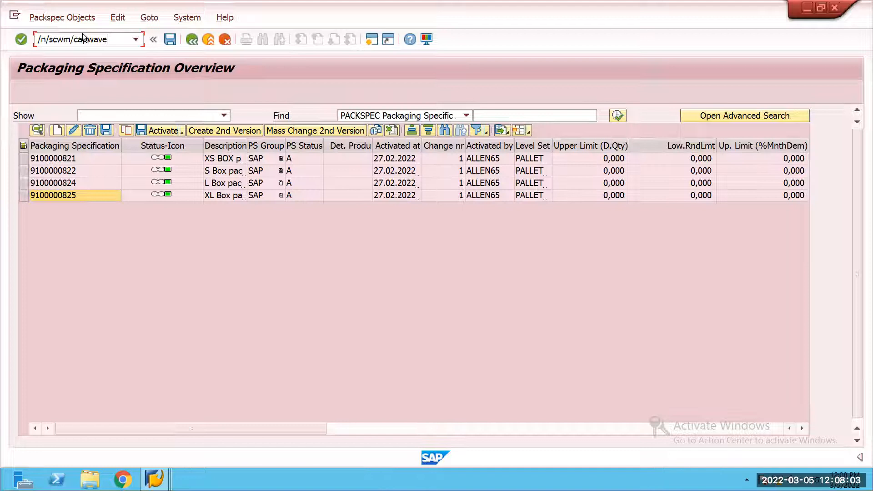
{"action": "key", "text": "Return"}
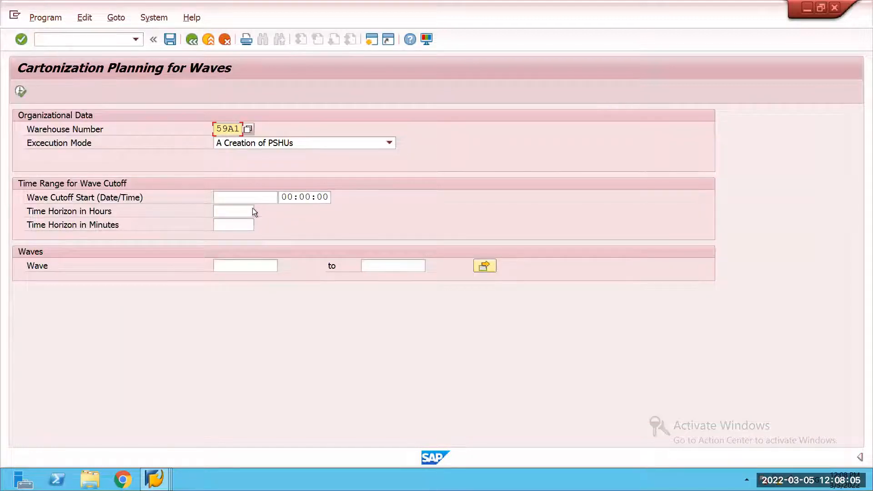
Step: Run cartonization planning for wave 120 with creation of PSHUs and agree to process the selected delivery items
{"action": "left_click", "coordinate": [231, 267]}
{"action": "type", "text": "120"}
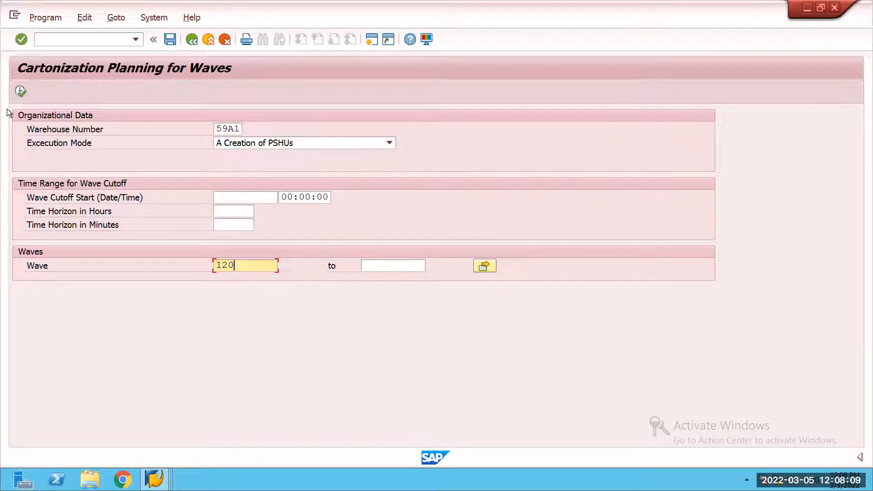
{"action": "left_click", "coordinate": [21, 92]}
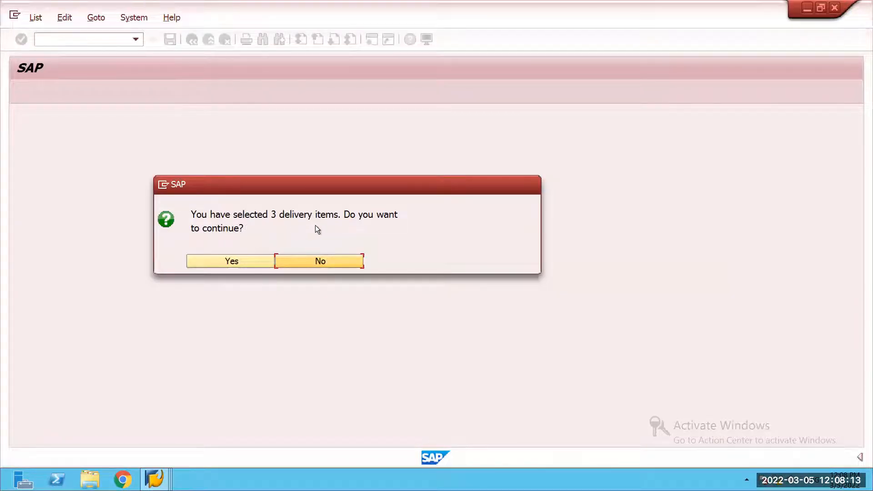
{"action": "left_click", "coordinate": [220, 263]}
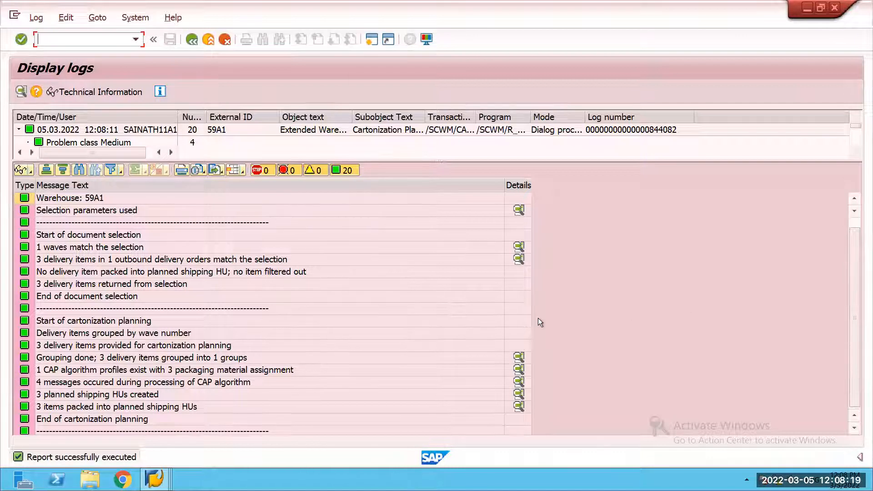
Step: Examine the planning log details for the items packed into planned shipping HUs and the packaging material of each HU
{"action": "scroll", "coordinate": [538, 318], "scroll_direction": "down", "scroll_amount": 1}
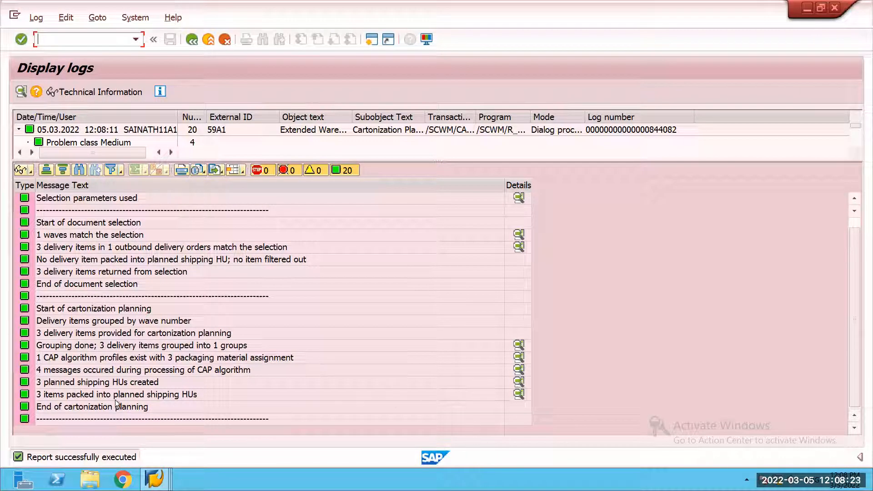
{"action": "left_click", "coordinate": [519, 394]}
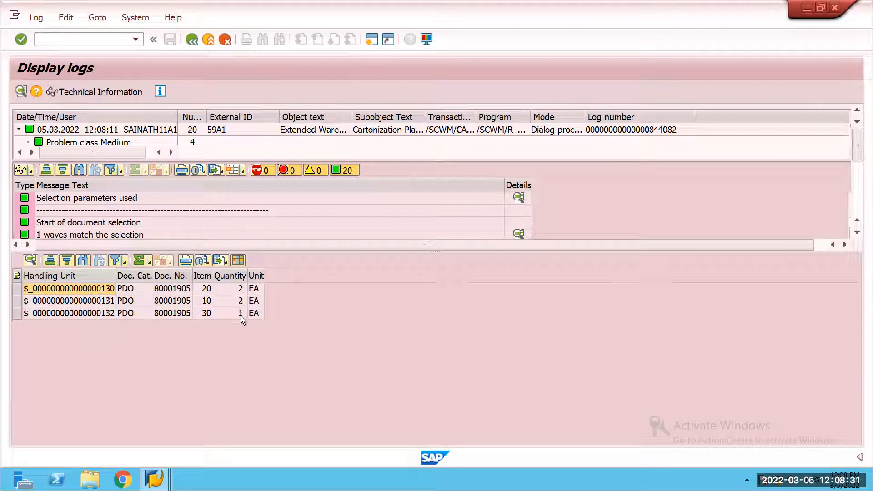
{"action": "left_click_drag", "start_coordinate": [505, 252], "coordinate": [523, 413]}
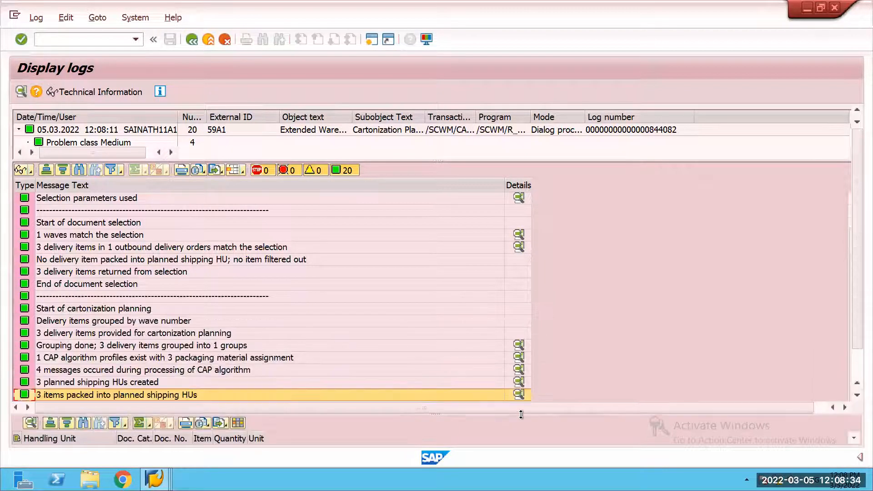
{"action": "left_click", "coordinate": [519, 383]}
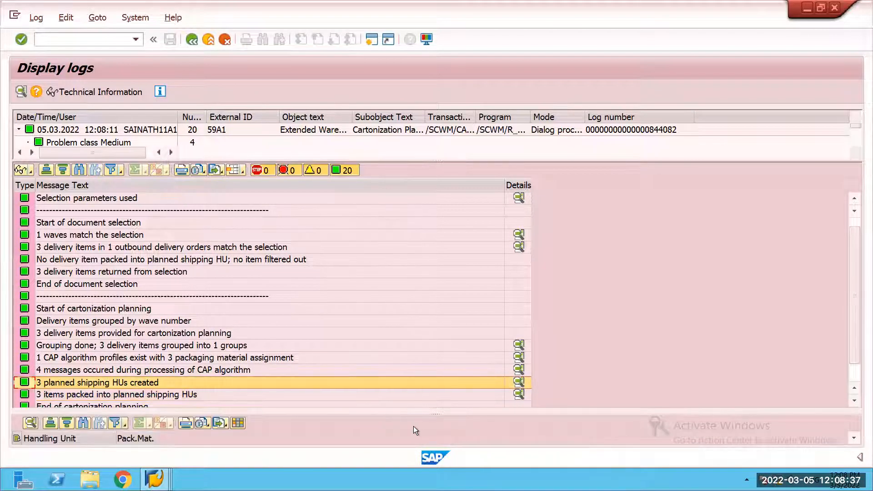
{"action": "left_click_drag", "start_coordinate": [409, 414], "coordinate": [425, 286]}
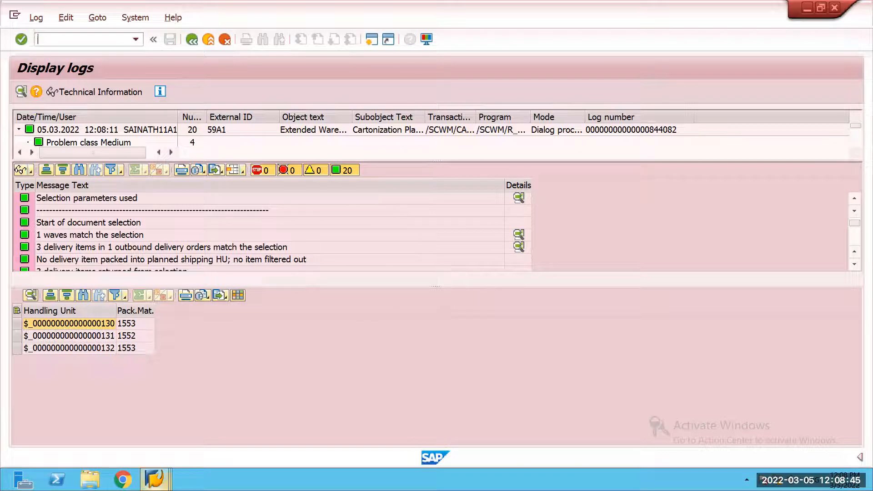
Step: Return to wave management, release wave 120 and open its warehouse order for warehouse task confirmation
{"action": "left_click", "coordinate": [155, 479]}
{"action": "mouse_move", "coordinate": [462, 410]}
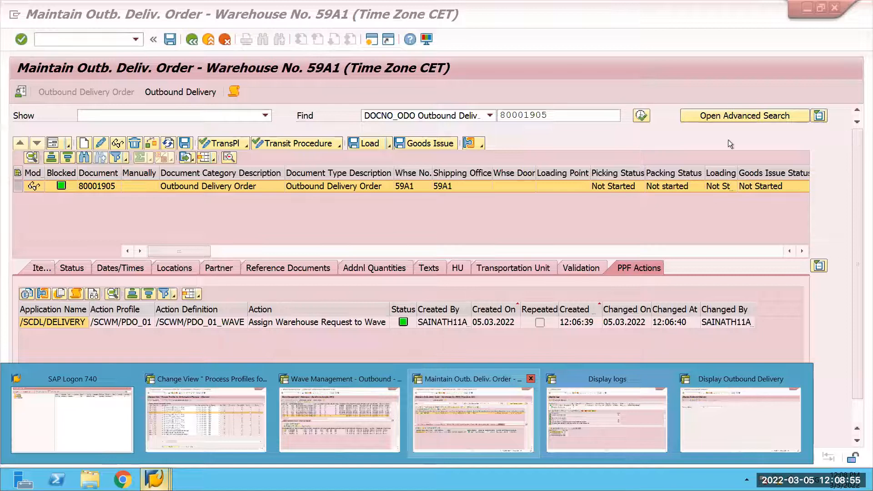
{"action": "mouse_move", "coordinate": [339, 409]}
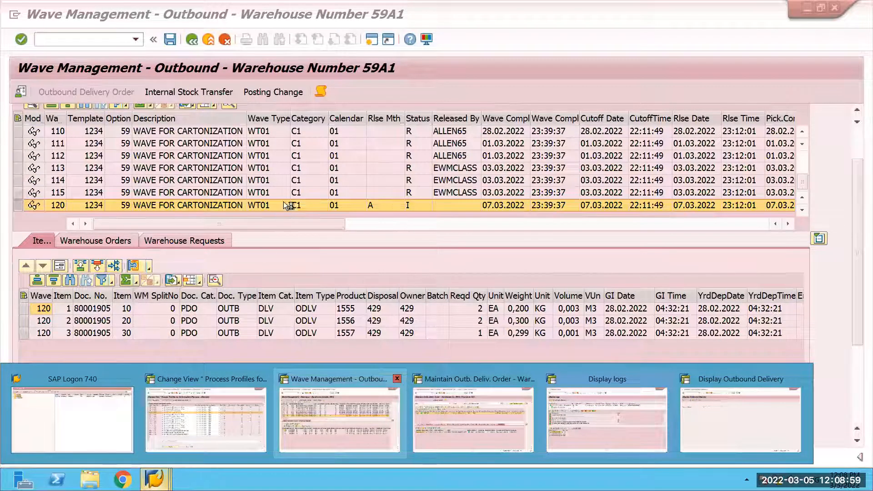
{"action": "left_click", "coordinate": [304, 181]}
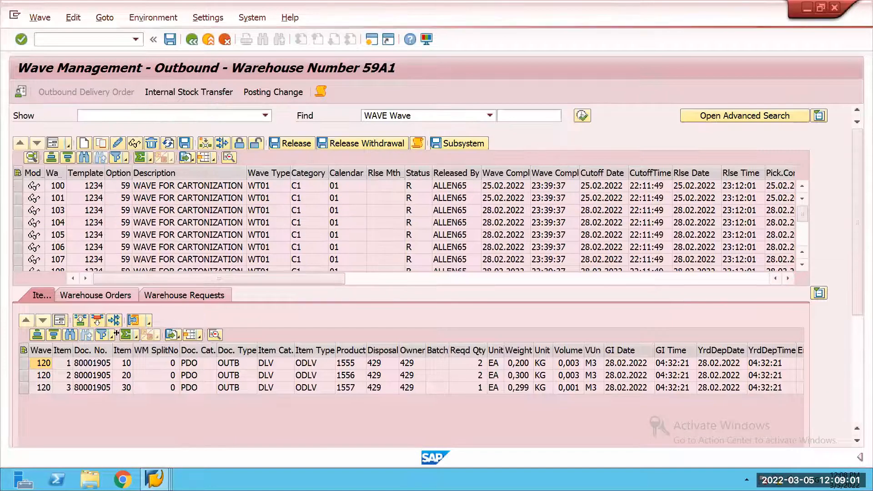
{"action": "left_click", "coordinate": [97, 295]}
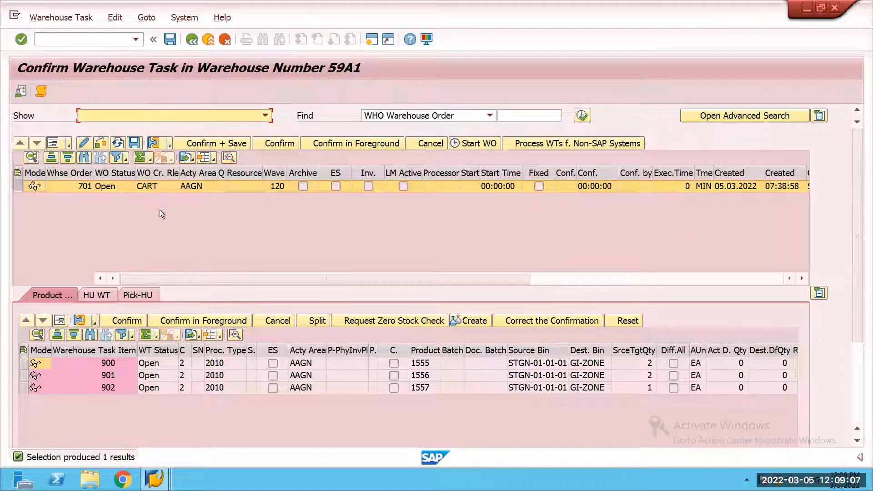
Step: Check the warehouse order's pick HUs and examine how creation rule CART was applied in its creation log
{"action": "left_click", "coordinate": [139, 294]}
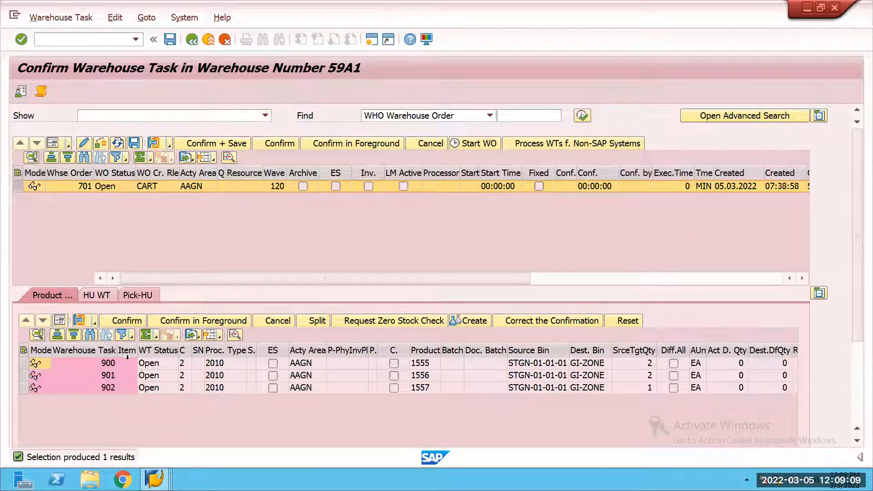
{"action": "left_click", "coordinate": [170, 145]}
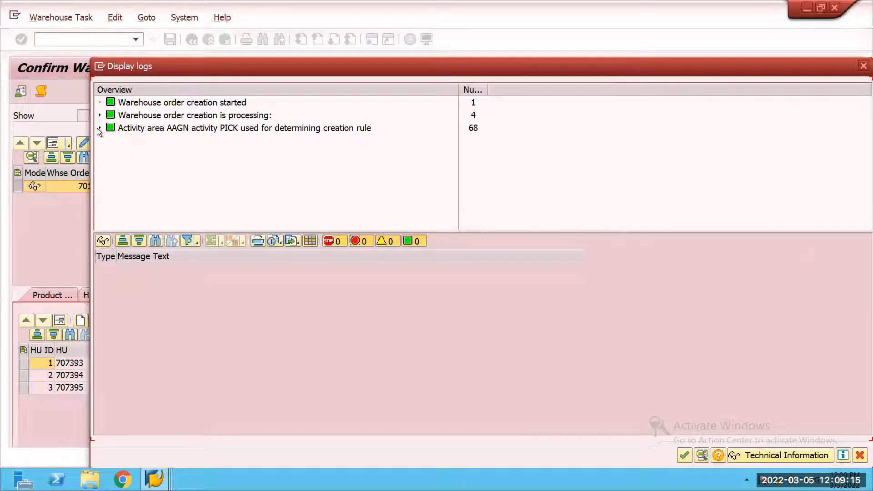
{"action": "left_click", "coordinate": [99, 128]}
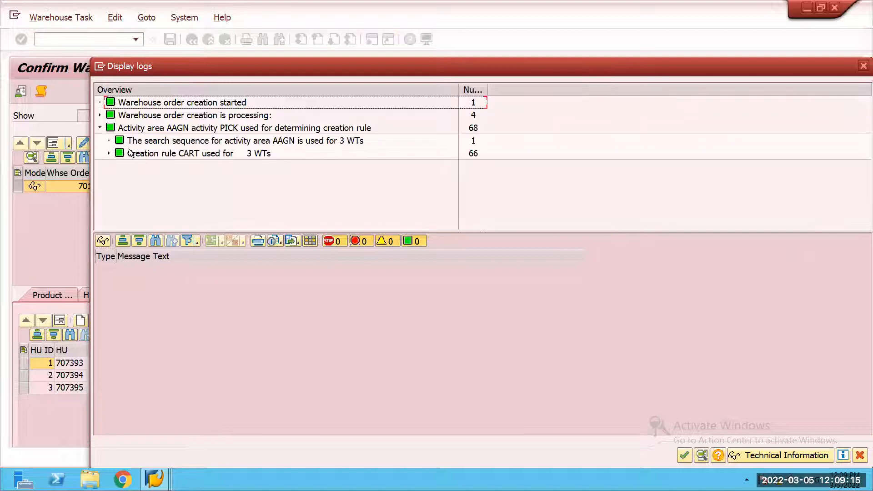
{"action": "left_click", "coordinate": [109, 154]}
{"action": "scroll", "coordinate": [203, 203], "scroll_direction": "down", "scroll_amount": 2}
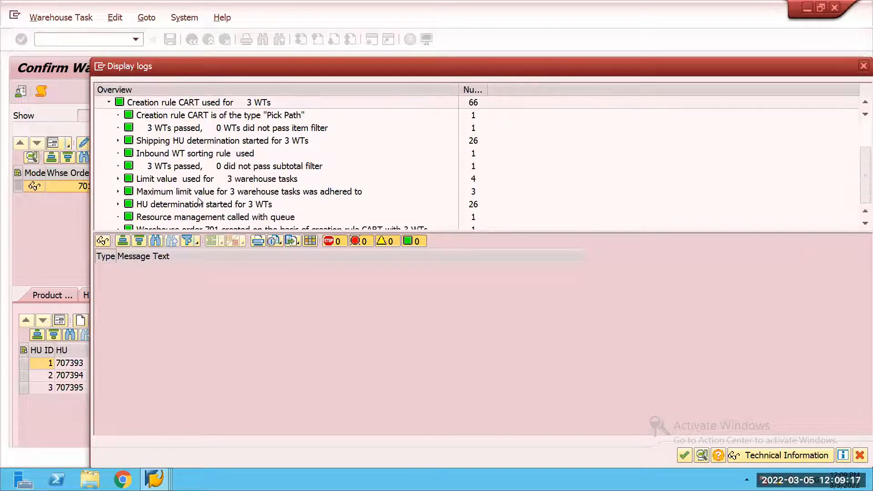
{"action": "scroll", "coordinate": [181, 203], "scroll_direction": "down", "scroll_amount": 1}
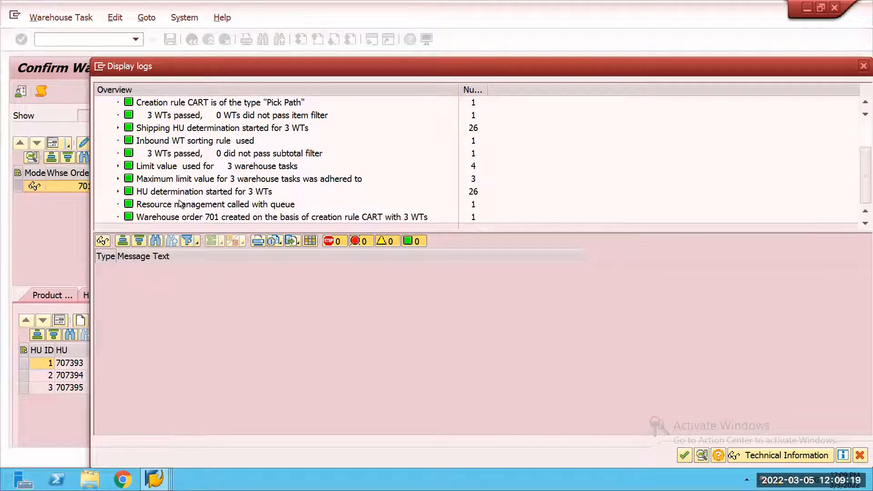
{"action": "scroll", "coordinate": [180, 203], "scroll_direction": "up", "scroll_amount": 1}
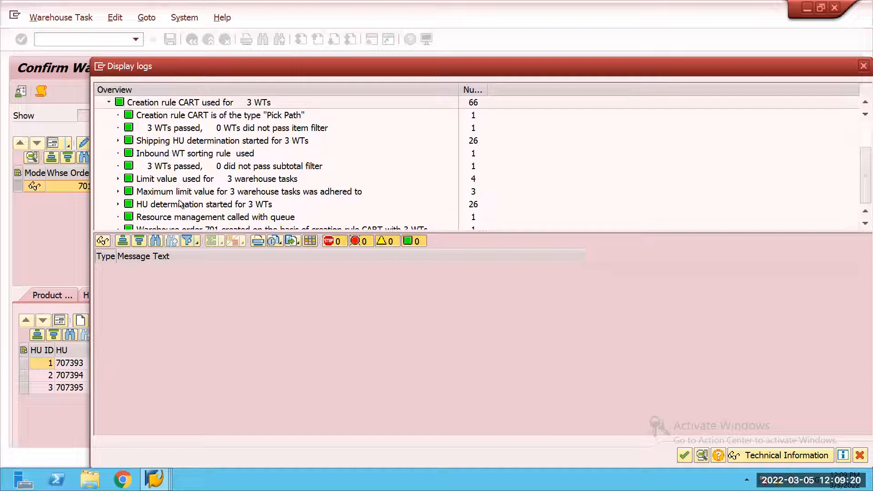
{"action": "left_click", "coordinate": [862, 67]}
Step: Confirm and save the warehouse order of wave 120, and go back to wave management
{"action": "left_click", "coordinate": [196, 144]}
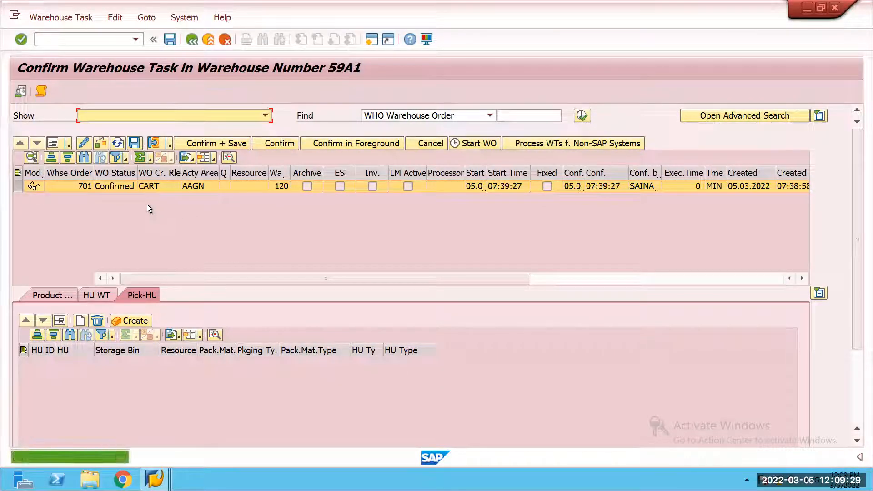
{"action": "left_click", "coordinate": [190, 40]}
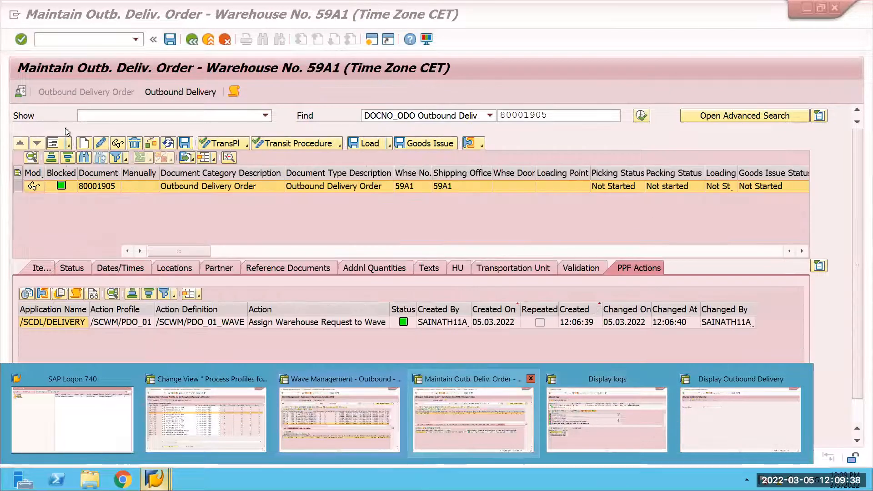
Step: Reload the outbound delivery order, open its packing work center and expand the first handling unit in GI-ZONE to inspect its contents
{"action": "left_click", "coordinate": [473, 419]}
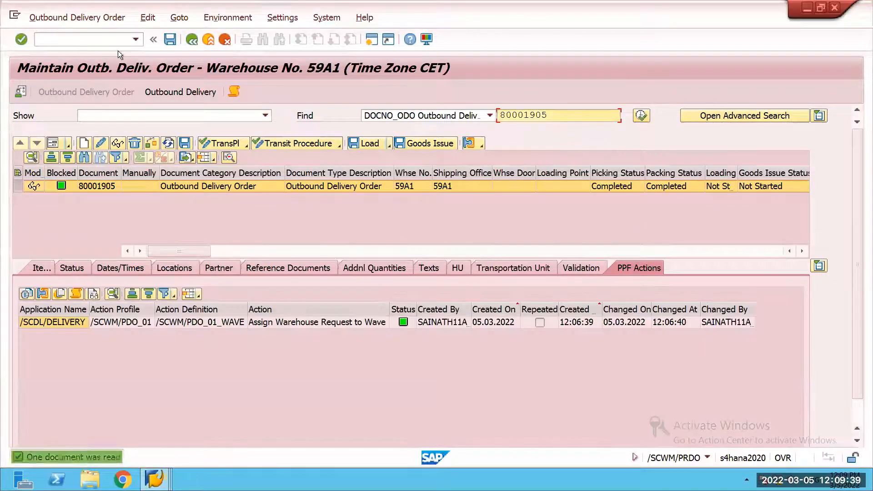
{"action": "left_click", "coordinate": [178, 90]}
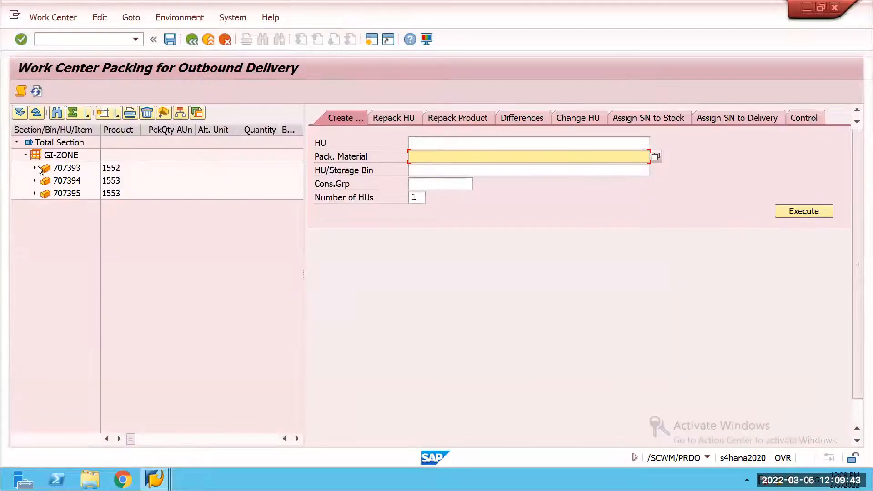
{"action": "left_click", "coordinate": [34, 168]}
{"action": "left_click", "coordinate": [71, 170]}
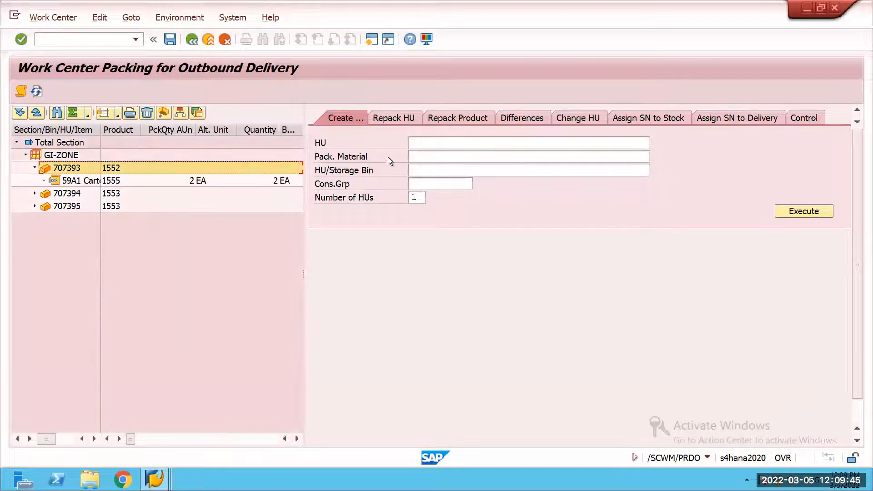
Step: Set up product repacking with handling unit 707393 as the source and take over its stock of product 1555
{"action": "left_click", "coordinate": [457, 118]}
{"action": "double_click", "coordinate": [62, 165]}
{"action": "left_click", "coordinate": [419, 242]}
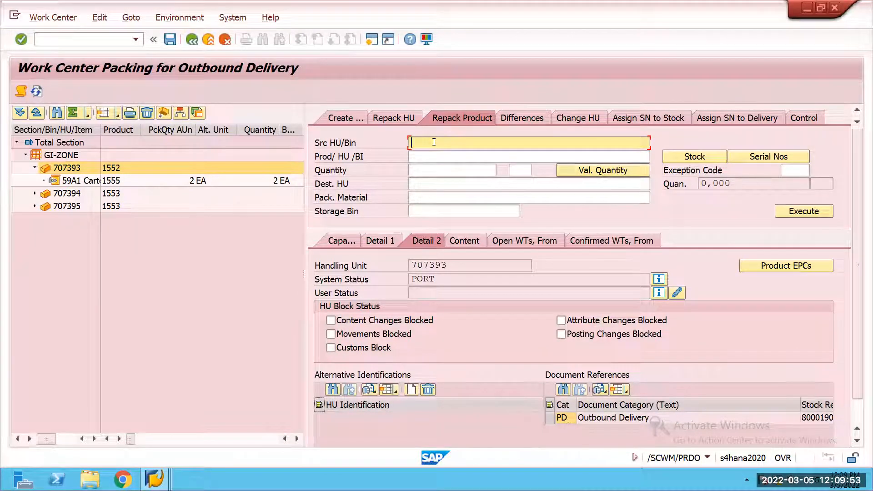
{"action": "type", "text": "707393"}
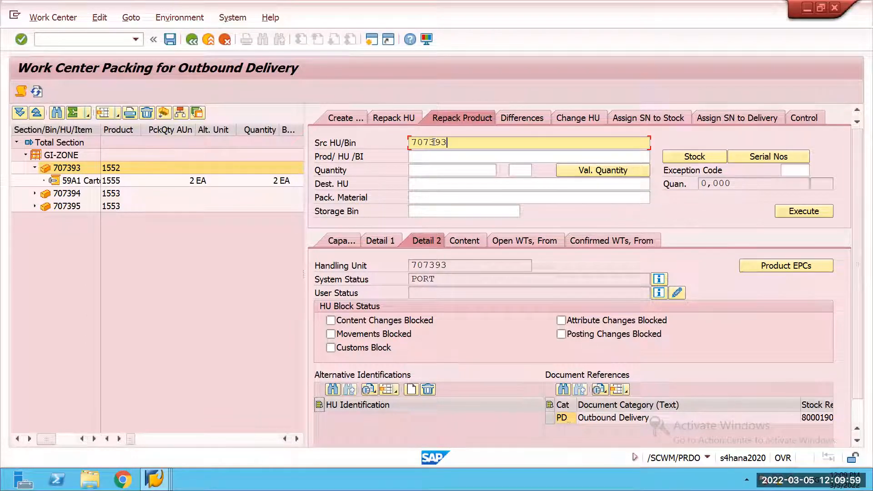
{"action": "left_click", "coordinate": [694, 156]}
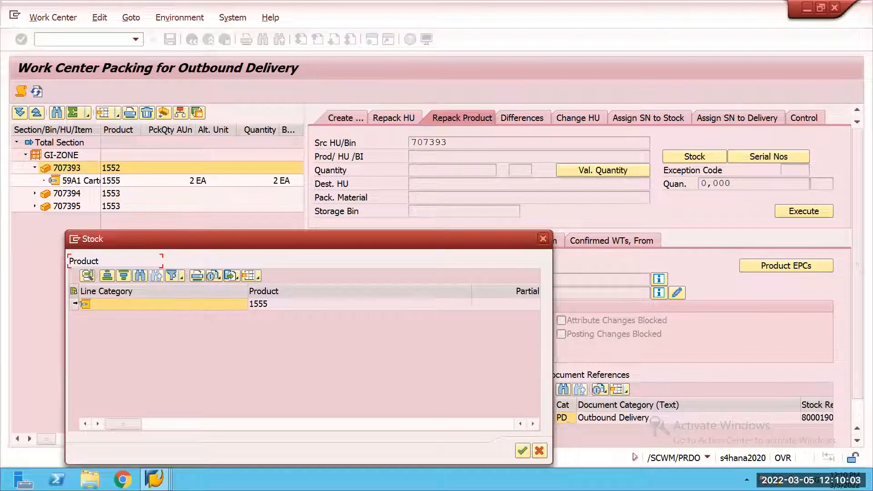
{"action": "left_click", "coordinate": [73, 304]}
{"action": "left_click", "coordinate": [517, 448]}
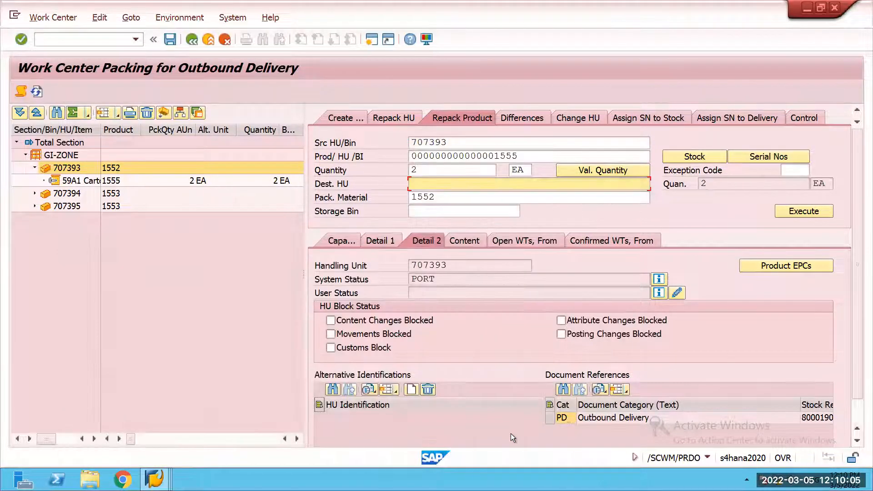
Step: Execute the repacking of product 1555 into storage bin GI-zone and show the details of the new handling unit
{"action": "left_click", "coordinate": [442, 214]}
{"action": "type", "text": "GI-zone"}
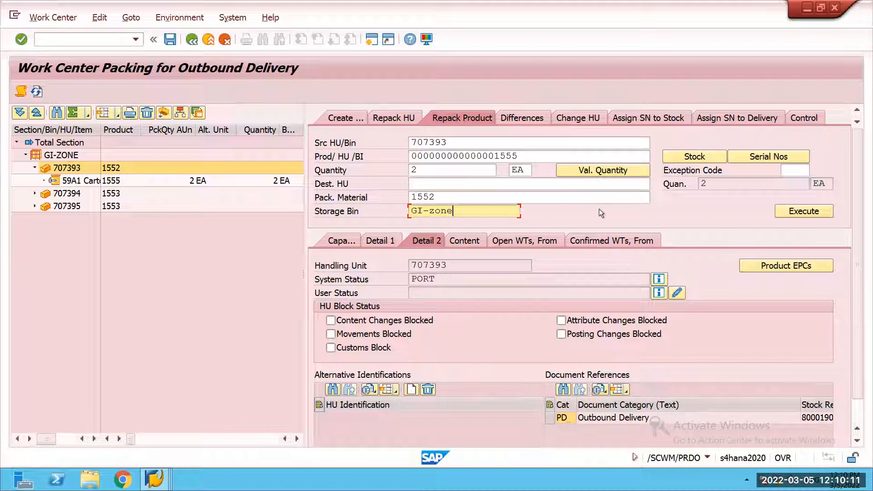
{"action": "left_click", "coordinate": [803, 212]}
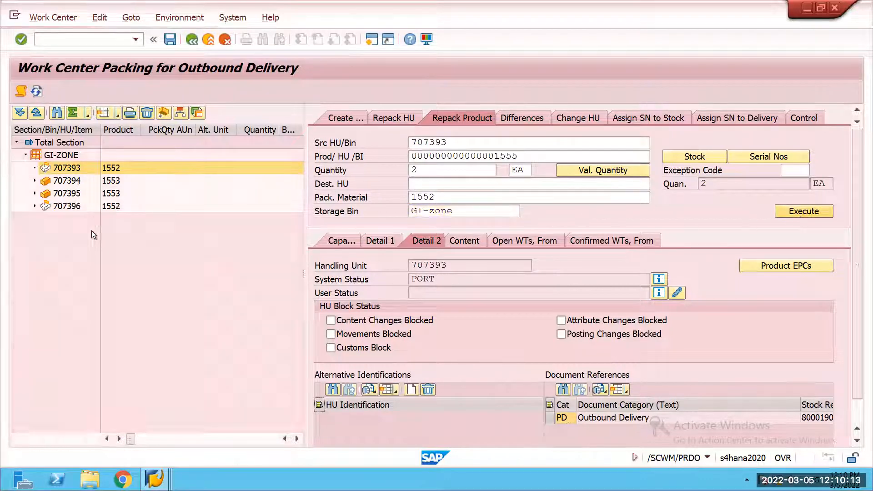
{"action": "left_click", "coordinate": [86, 207]}
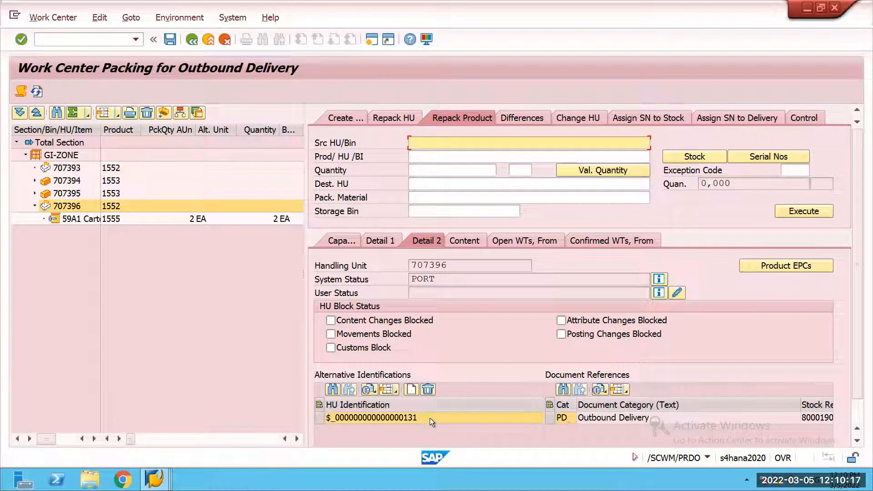
Step: Repack product 1556 from handling unit 707394 into a new handling unit with packaging material 1553 in bin GI-zone
{"action": "left_click", "coordinate": [65, 182]}
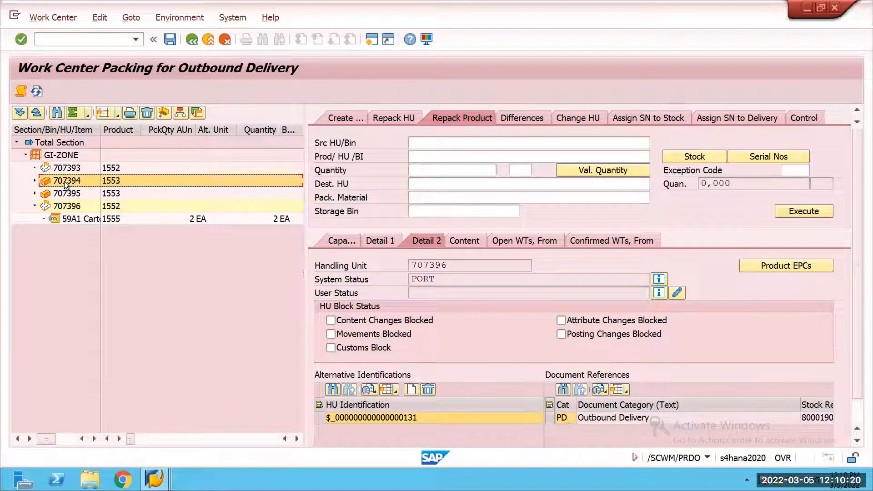
{"action": "left_click", "coordinate": [437, 139]}
{"action": "type", "text": "707"}
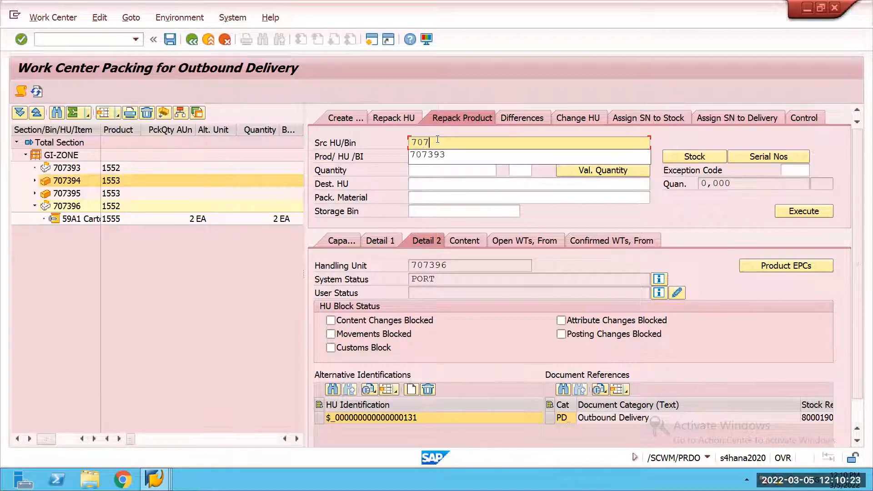
{"action": "type", "text": "394"}
{"action": "left_click", "coordinate": [693, 157]}
{"action": "left_click", "coordinate": [74, 304]}
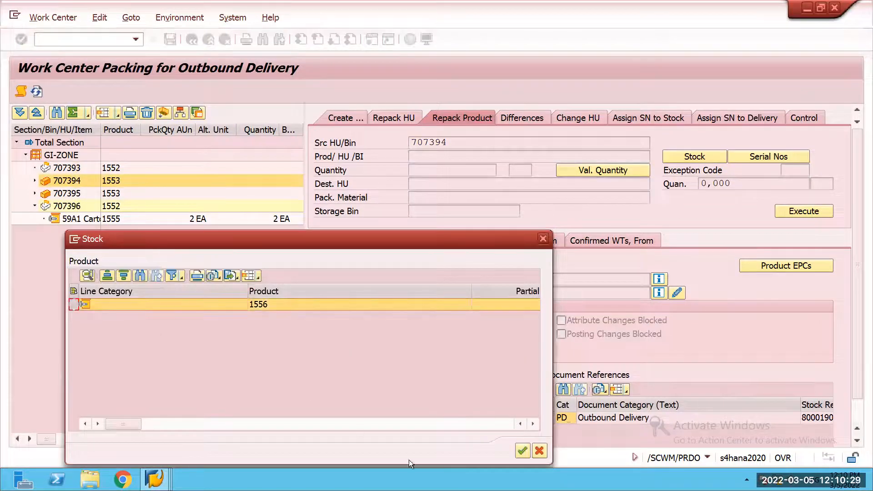
{"action": "left_click", "coordinate": [523, 451]}
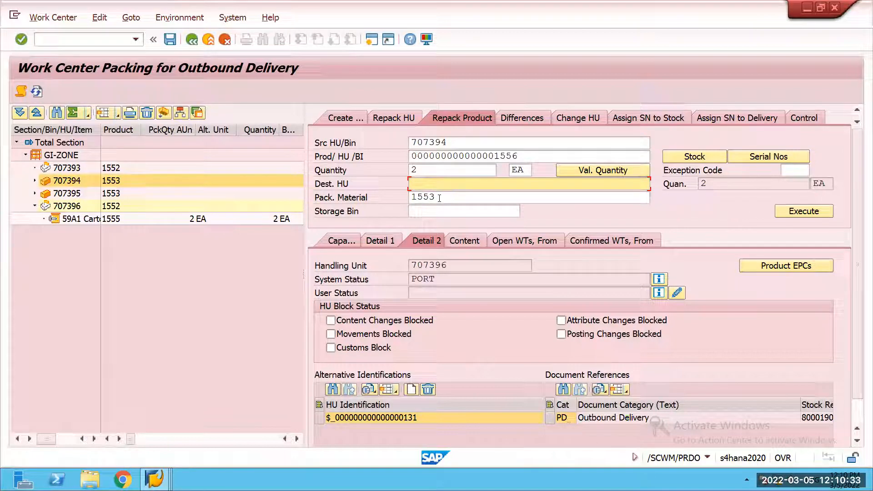
{"action": "left_click", "coordinate": [462, 214]}
{"action": "left_click", "coordinate": [458, 226]}
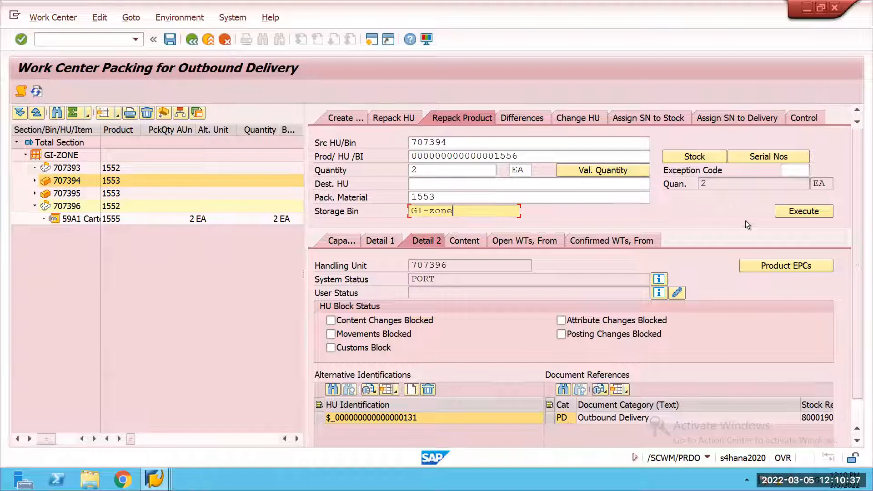
{"action": "left_click", "coordinate": [803, 211]}
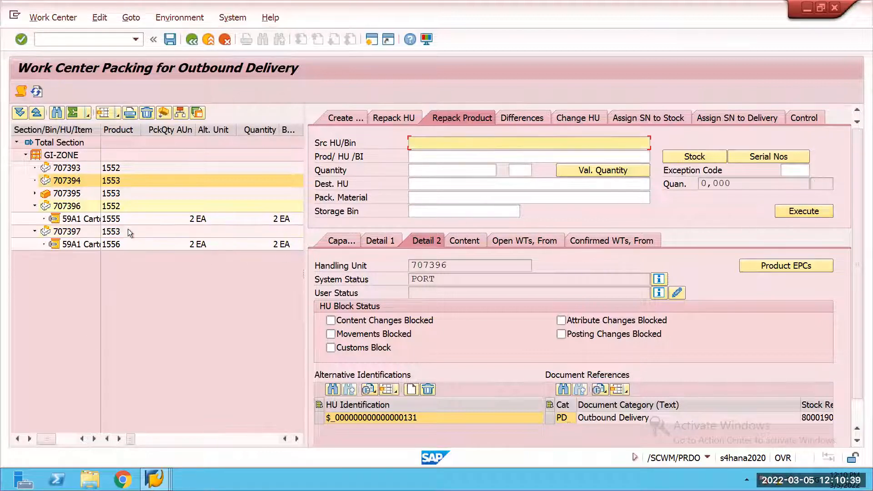
Step: Repack product 1557 from handling unit 707395 into a new handling unit with packaging material 1553 in bin GI-zone
{"action": "left_click", "coordinate": [64, 195]}
{"action": "left_click", "coordinate": [459, 145]}
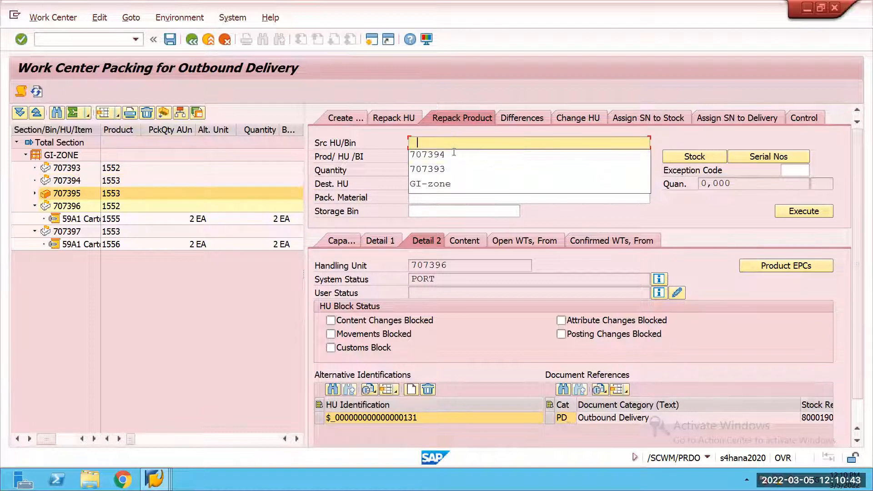
{"action": "left_click", "coordinate": [449, 155]}
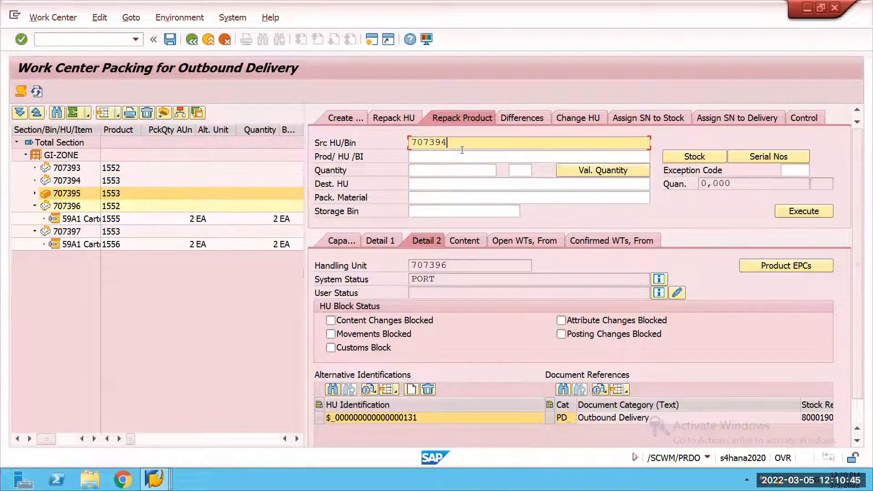
{"action": "key", "text": "BackSpace"}
{"action": "type", "text": "5"}
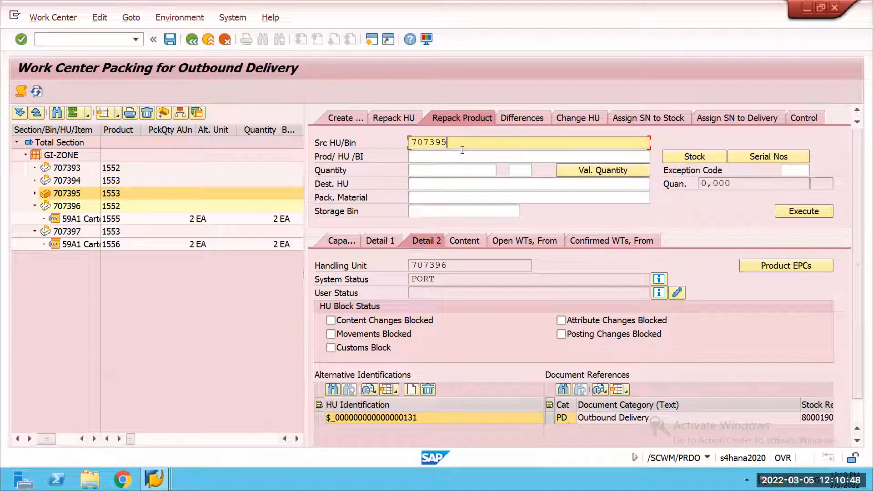
{"action": "left_click", "coordinate": [700, 157]}
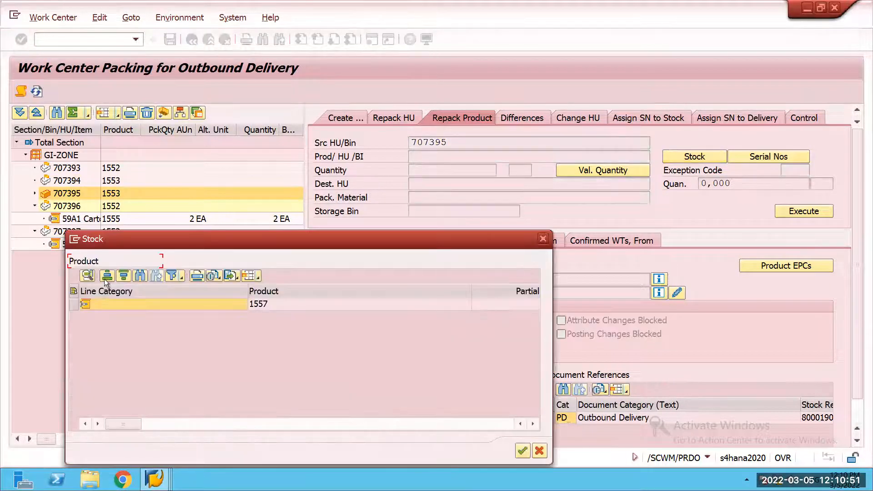
{"action": "left_click", "coordinate": [132, 304]}
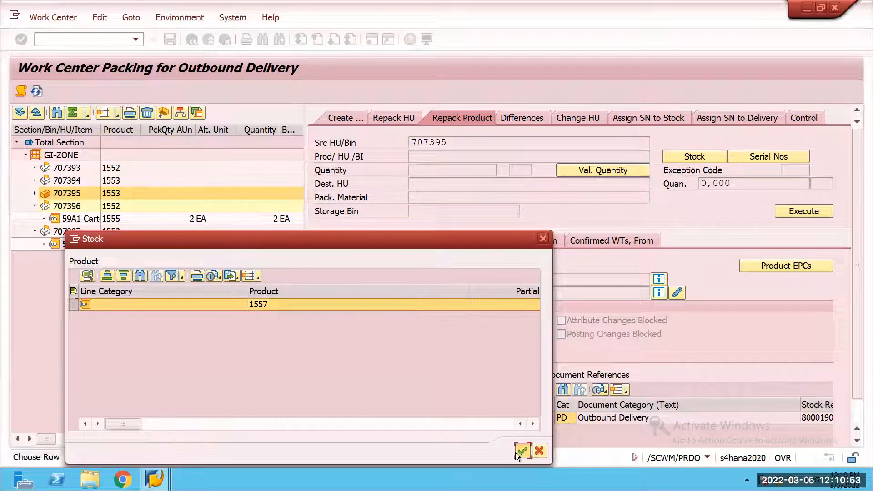
{"action": "left_click", "coordinate": [518, 452]}
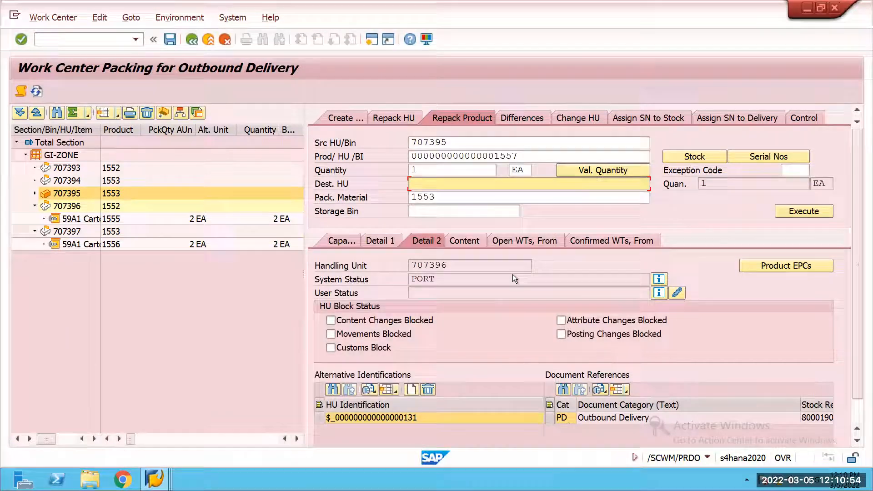
{"action": "left_click", "coordinate": [444, 214]}
{"action": "left_click", "coordinate": [444, 224]}
{"action": "left_click", "coordinate": [803, 211]}
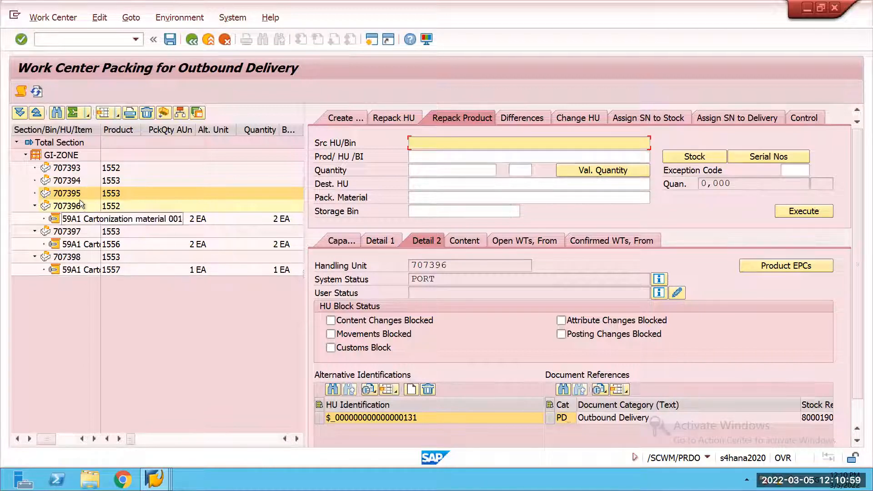
Step: Check the alternative HU identifications of the new handling units 707396, 707397 and 707398
{"action": "left_click", "coordinate": [431, 213]}
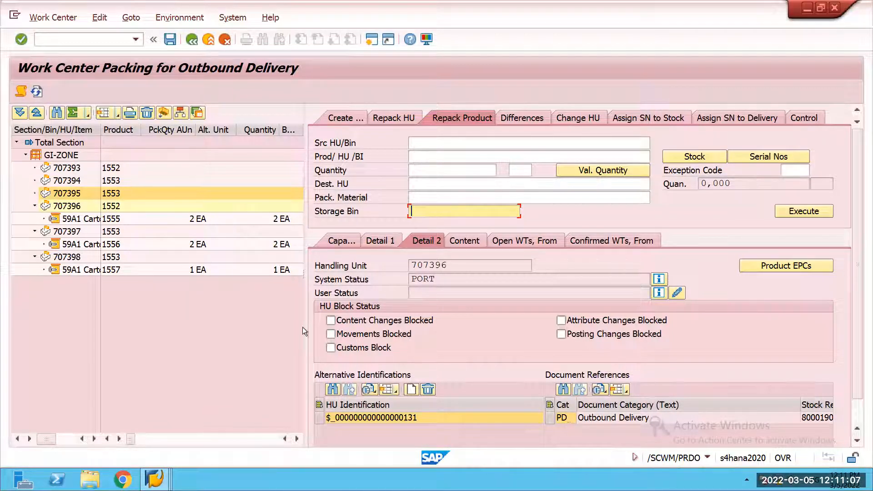
{"action": "mouse_move", "coordinate": [155, 480]}
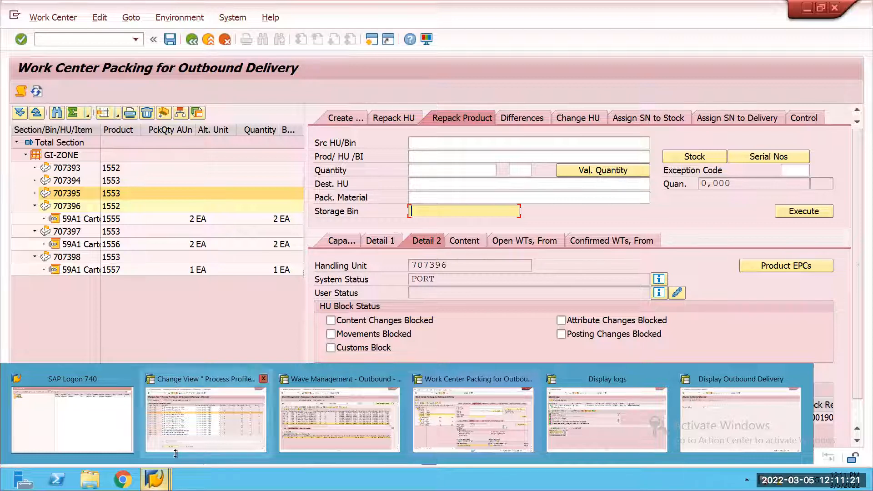
{"action": "left_click", "coordinate": [184, 309]}
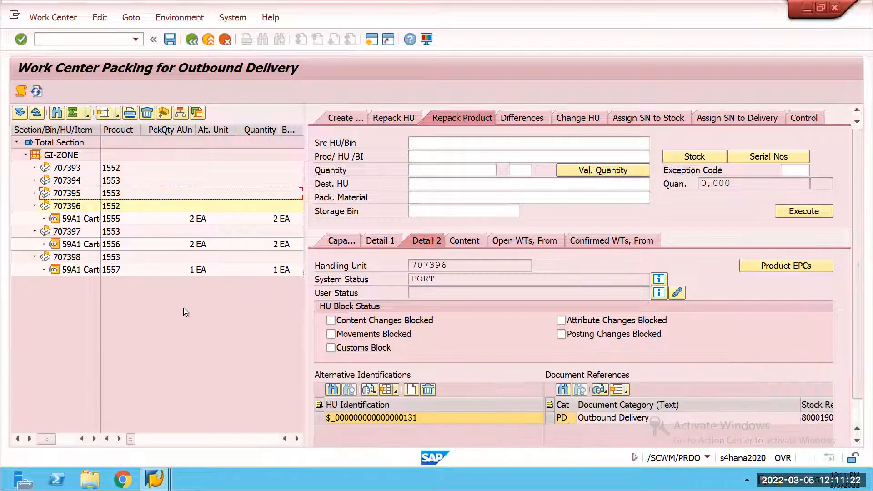
{"action": "left_click", "coordinate": [71, 207]}
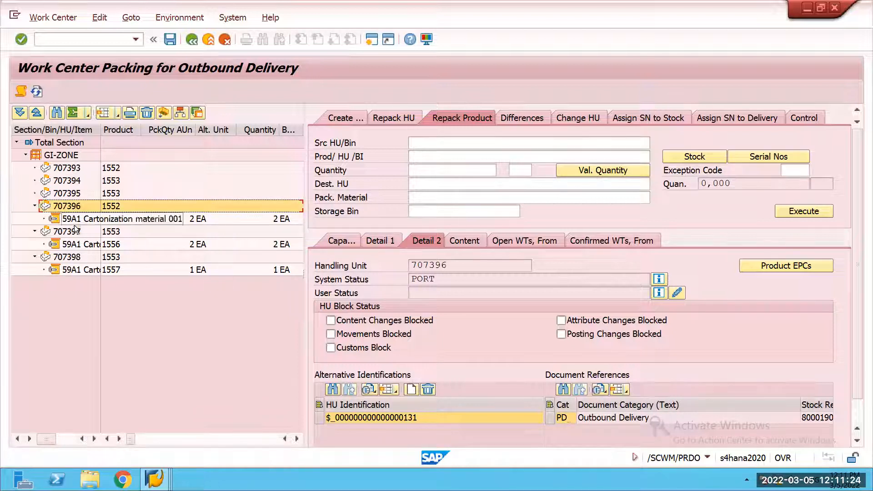
{"action": "left_click", "coordinate": [76, 256]}
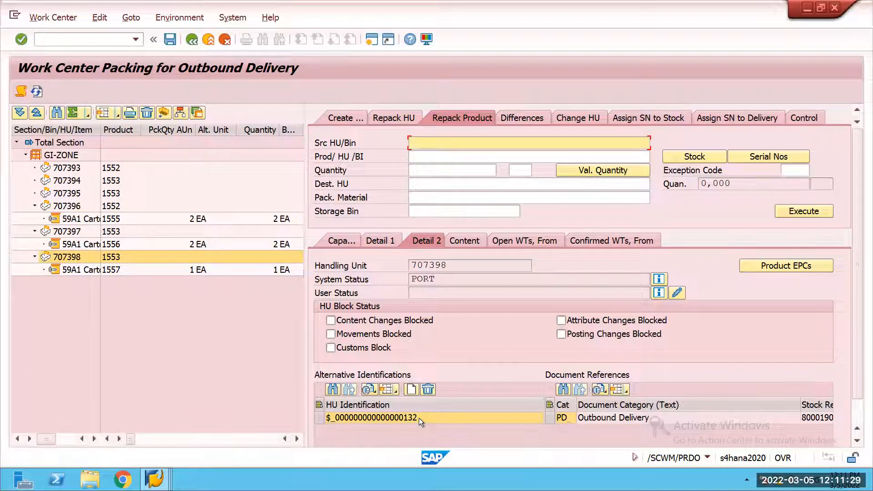
{"action": "left_click", "coordinate": [79, 232]}
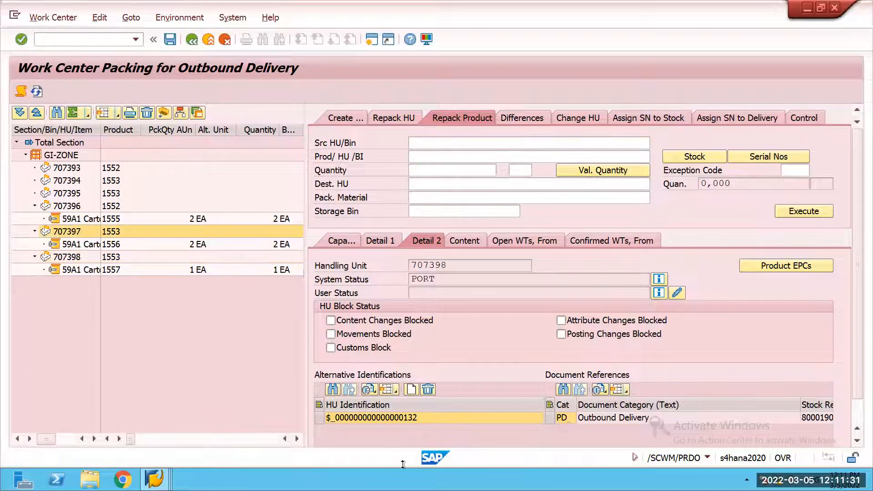
{"action": "left_click", "coordinate": [80, 207]}
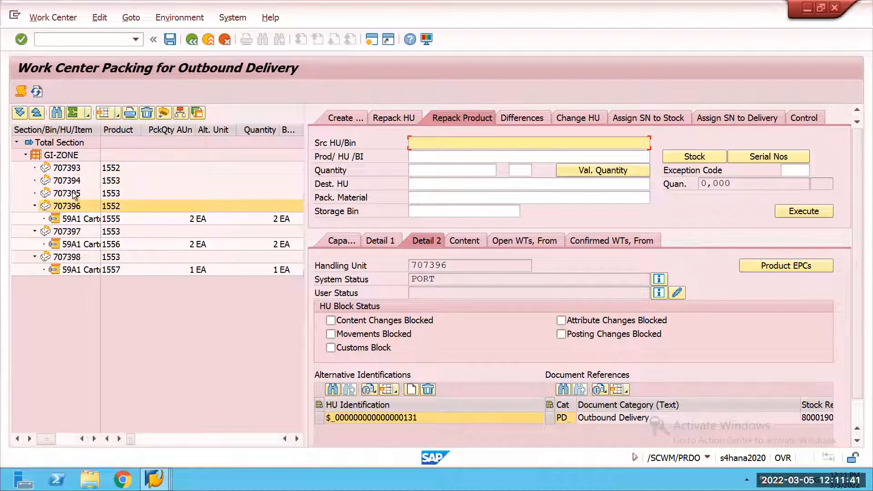
Step: Save the repacking, go back to the outbound delivery order and display its items
{"action": "left_click", "coordinate": [170, 42]}
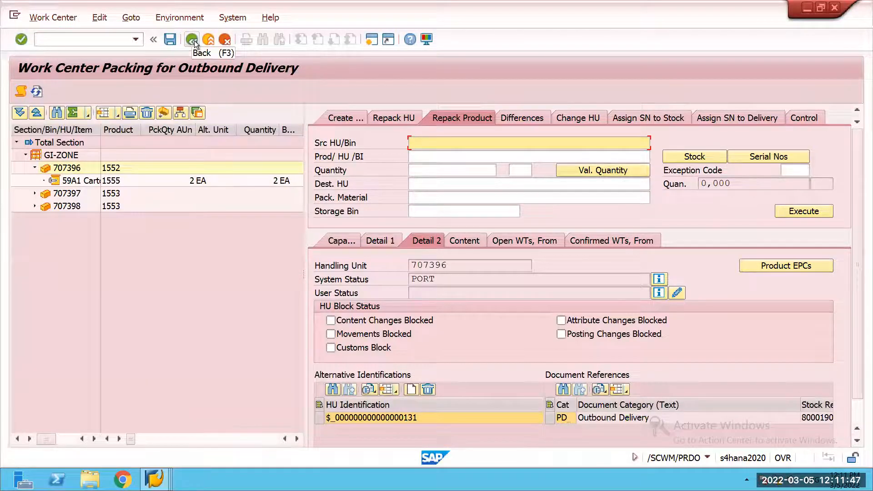
{"action": "left_click", "coordinate": [193, 40]}
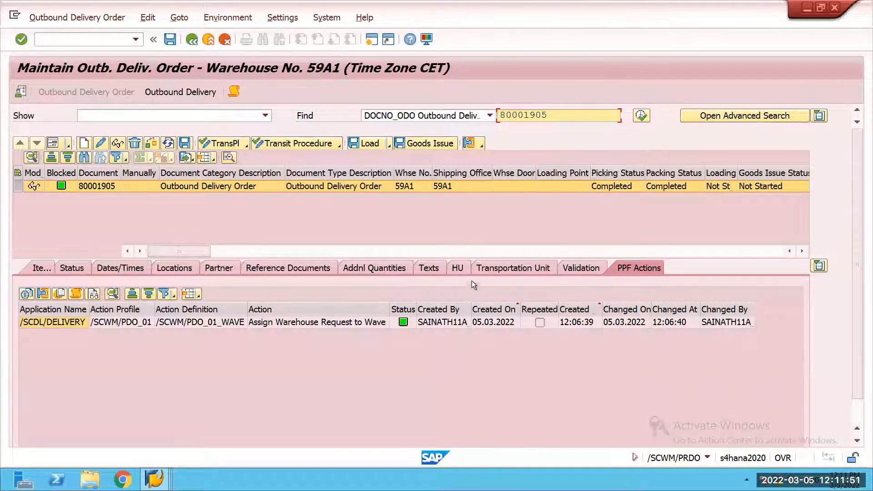
{"action": "left_click", "coordinate": [42, 268]}
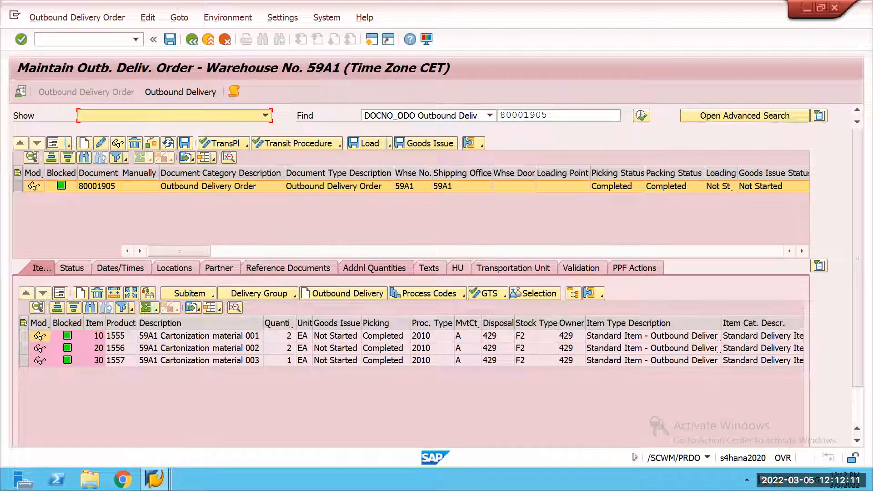
Step: Reconnect the remote desktop session and switch to the cartonization planning log to review its planned handling units
{"action": "left_click", "coordinate": [155, 481]}
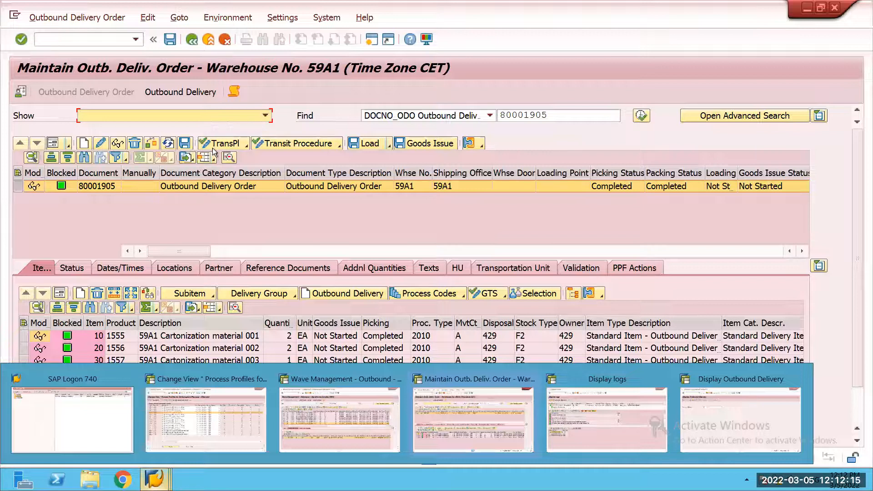
{"action": "left_click", "coordinate": [199, 106]}
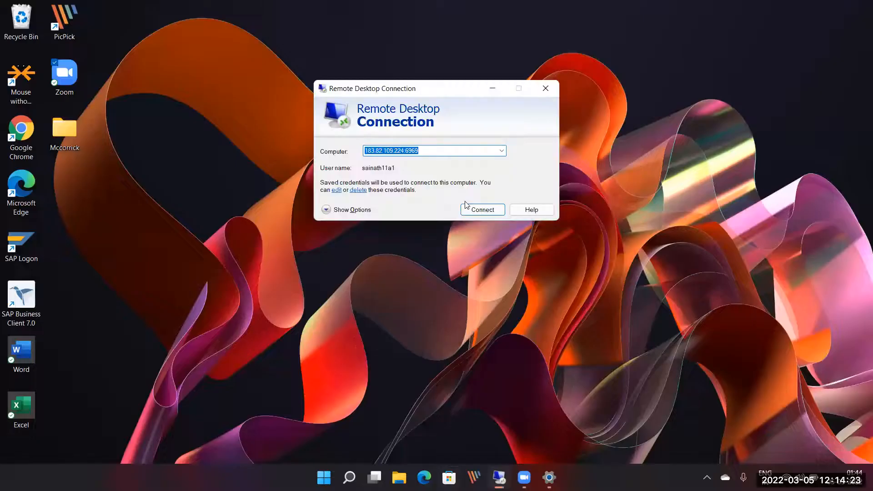
{"action": "left_click", "coordinate": [486, 209]}
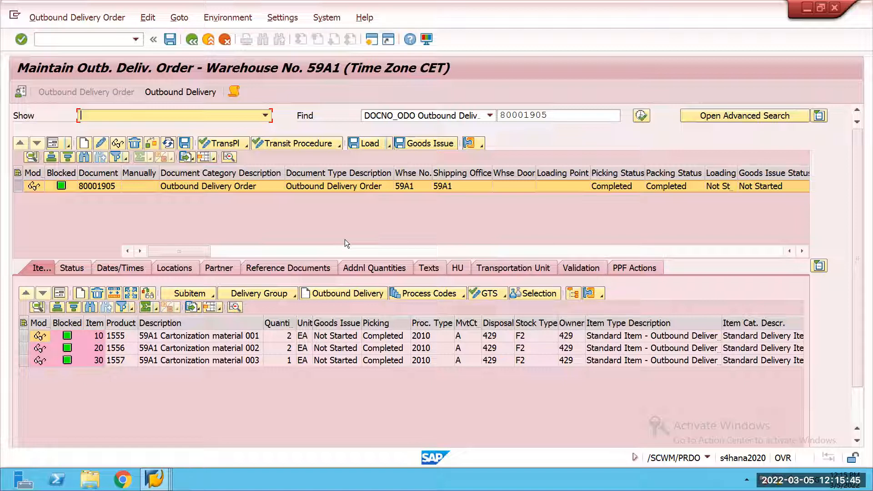
{"action": "left_click", "coordinate": [154, 478]}
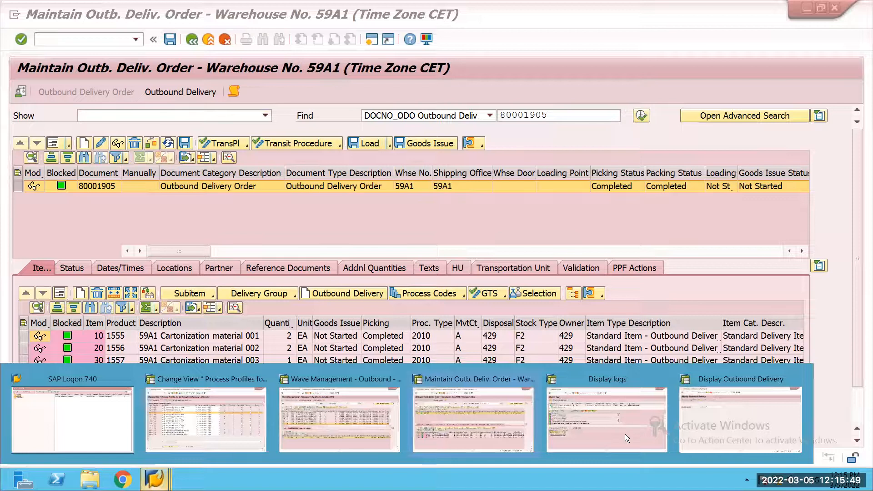
{"action": "left_click", "coordinate": [614, 429]}
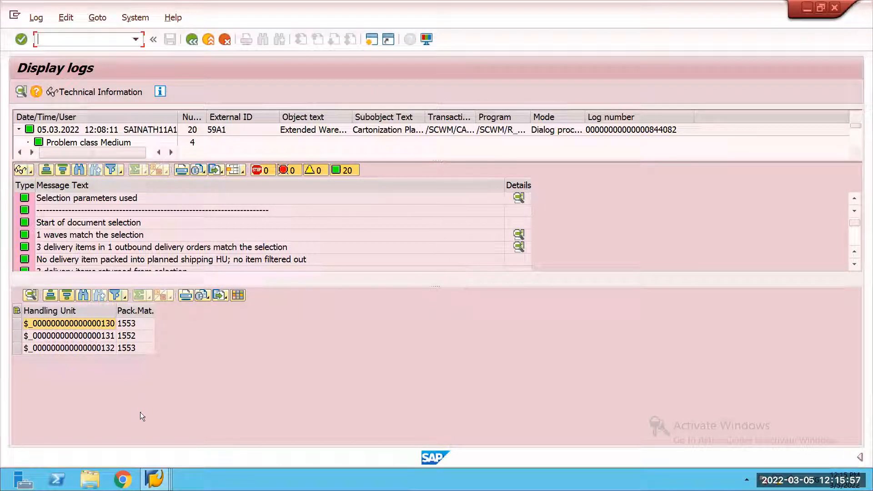
Step: Return to the outbound delivery order, check handling unit 707396 and its alternative identification in the packing work center, and go back to the order
{"action": "left_click", "coordinate": [155, 480]}
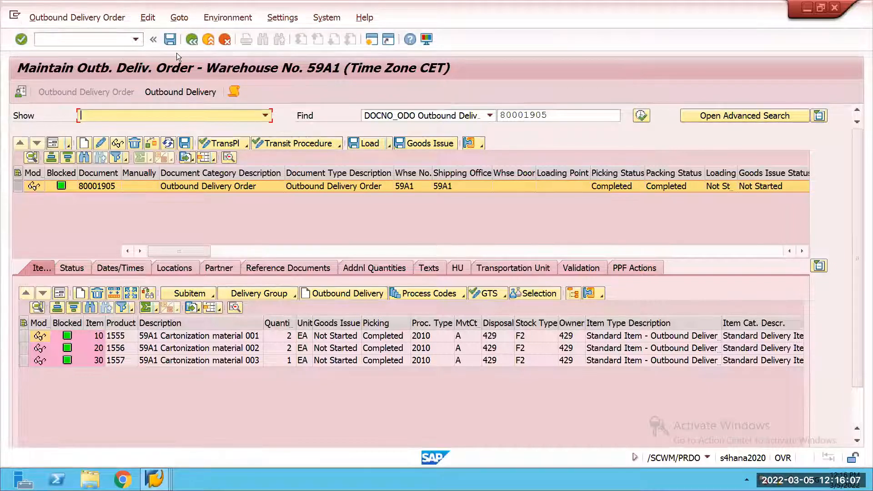
{"action": "left_click", "coordinate": [91, 17]}
{"action": "mouse_move", "coordinate": [114, 50]}
{"action": "left_click", "coordinate": [167, 84]}
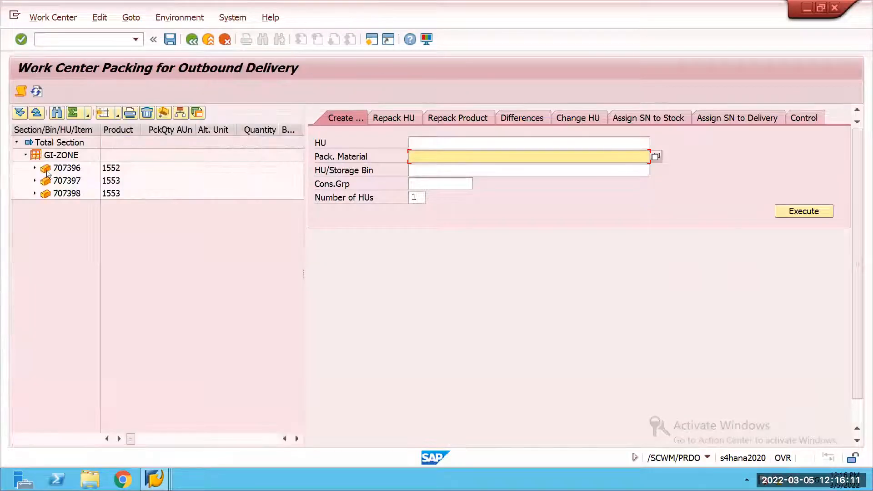
{"action": "double_click", "coordinate": [55, 171]}
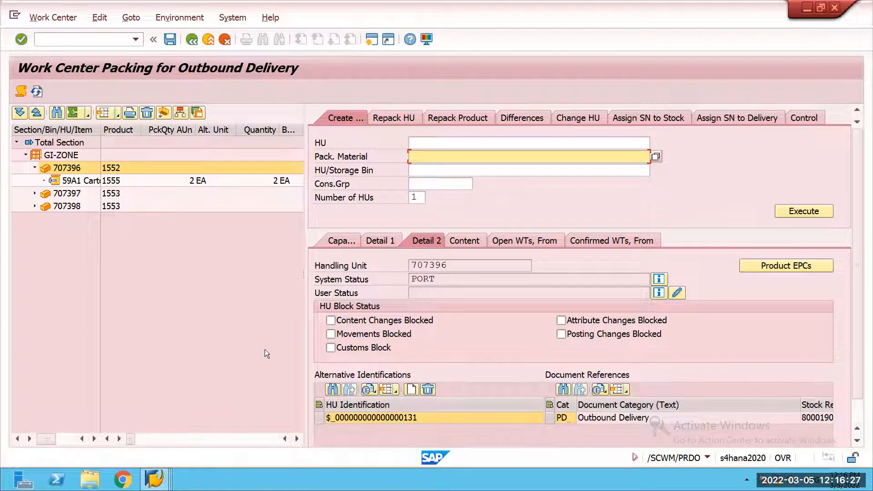
{"action": "left_click", "coordinate": [194, 40]}
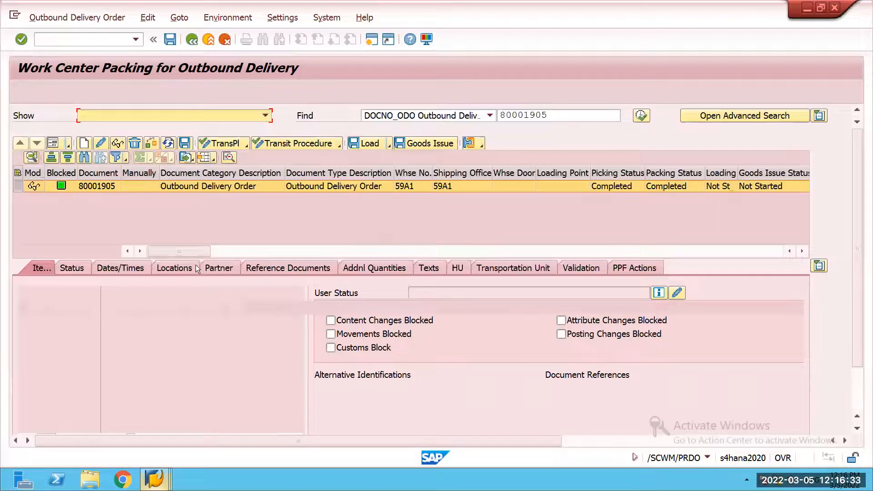
Step: Switch to the Display Outbound Delivery session, start transaction SPRO in a new session and display the SAP Reference IMG
{"action": "left_click", "coordinate": [156, 479]}
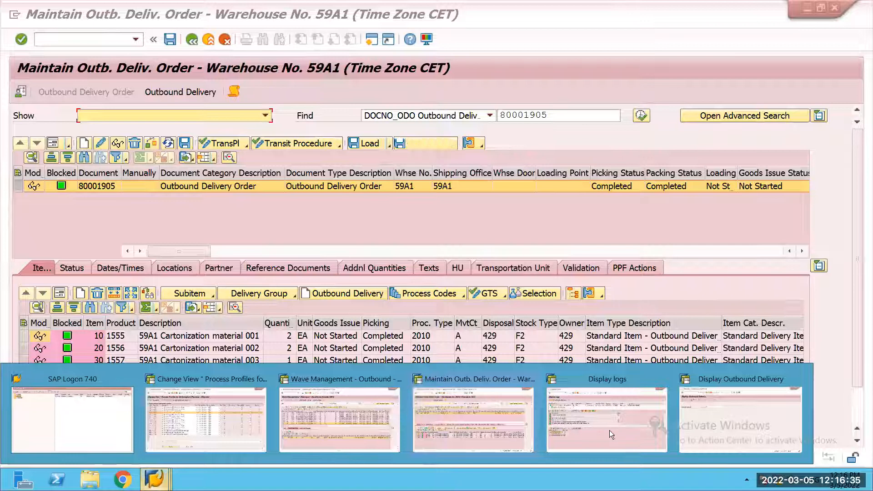
{"action": "left_click", "coordinate": [717, 410]}
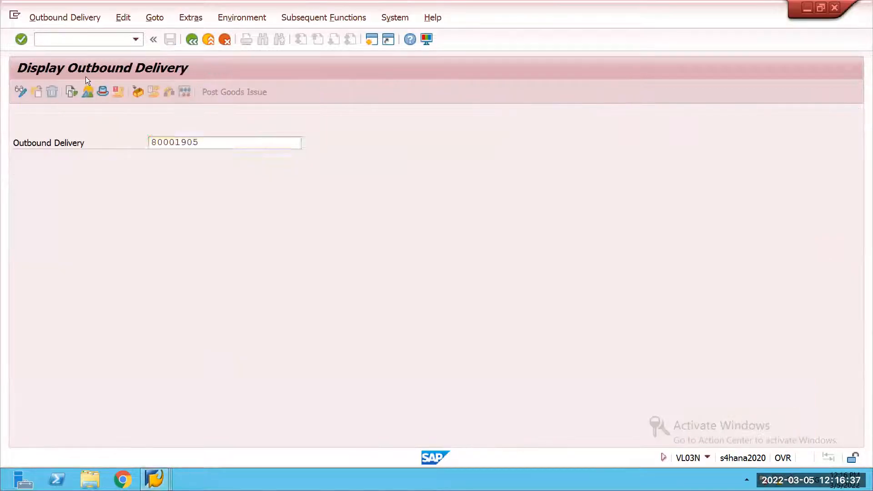
{"action": "left_click", "coordinate": [73, 43]}
{"action": "type", "text": "/ospro"}
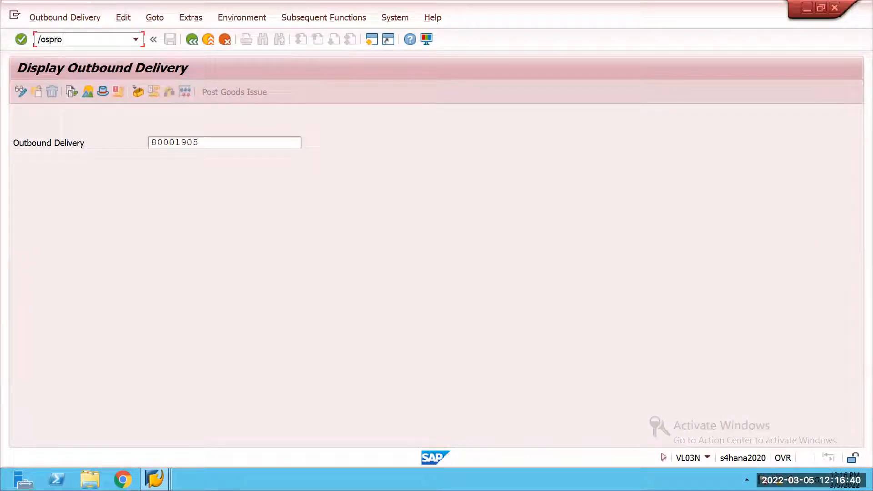
{"action": "key", "text": "Return"}
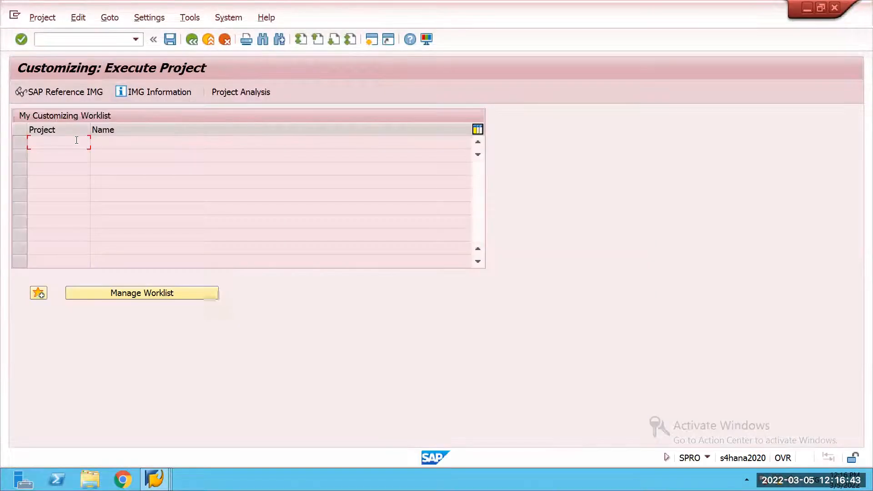
{"action": "left_click", "coordinate": [69, 93]}
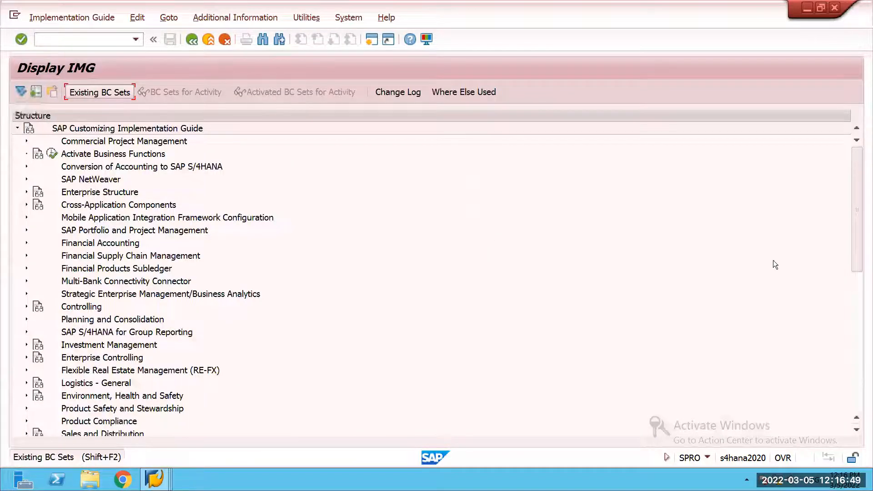
Step: Expand SCM Extended Warehouse Management, Extended Warehouse Management and its Business Add-Ins (BAdIs) node in the IMG structure
{"action": "scroll", "coordinate": [865, 371], "scroll_direction": "down", "scroll_amount": 2}
{"action": "scroll", "coordinate": [865, 371], "scroll_direction": "down", "scroll_amount": 8}
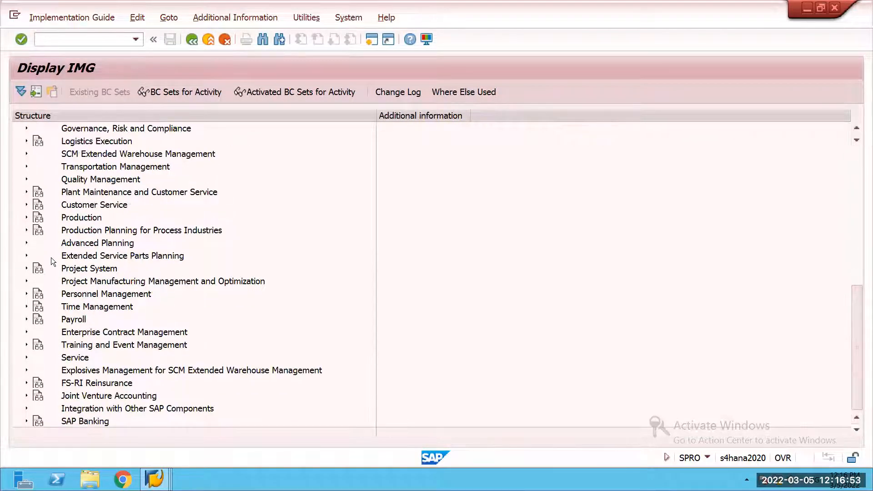
{"action": "scroll", "coordinate": [88, 225], "scroll_direction": "up", "scroll_amount": 1}
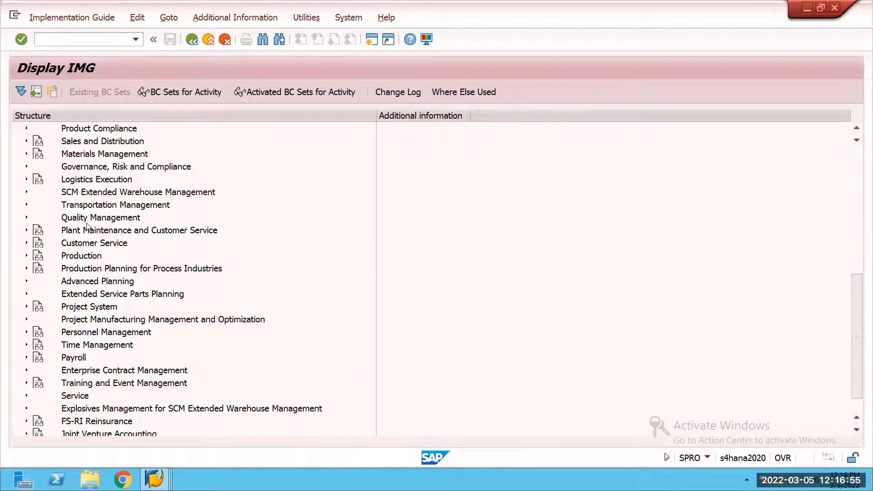
{"action": "left_click", "coordinate": [26, 192]}
{"action": "left_click", "coordinate": [36, 205]}
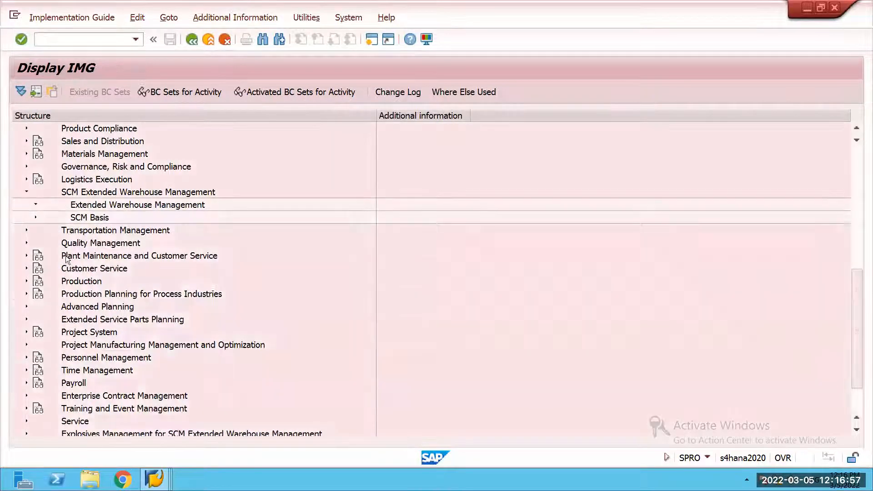
{"action": "scroll", "coordinate": [74, 295], "scroll_direction": "down", "scroll_amount": 2}
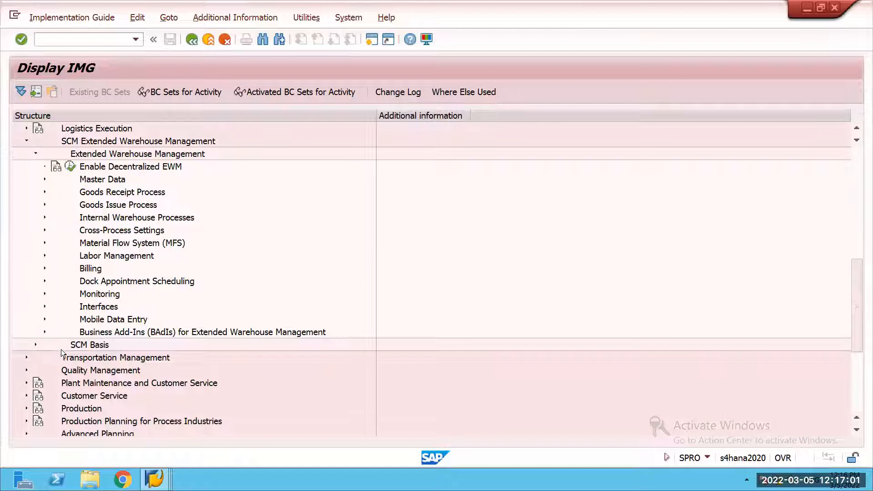
{"action": "scroll", "coordinate": [87, 316], "scroll_direction": "down", "scroll_amount": 2}
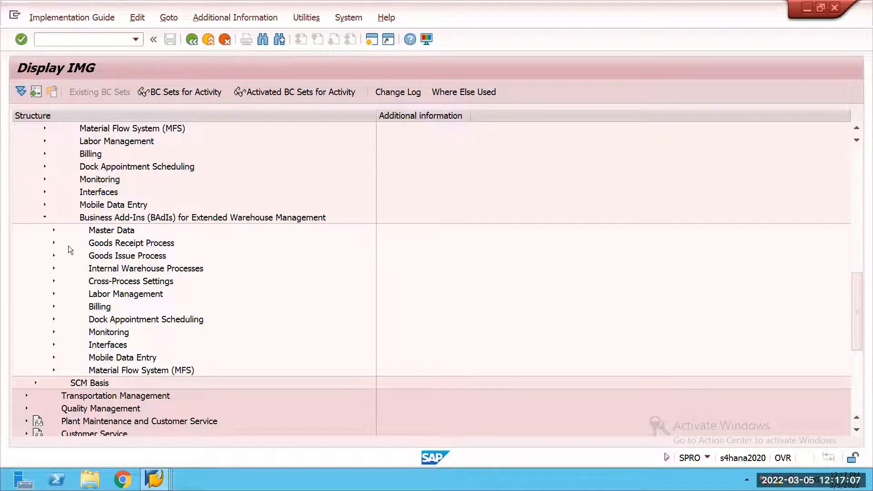
Step: Open BAdI: Cartonization Planning Algorithm under the Goods Issue Process and Cartonization Planning business add-ins
{"action": "left_click", "coordinate": [53, 243]}
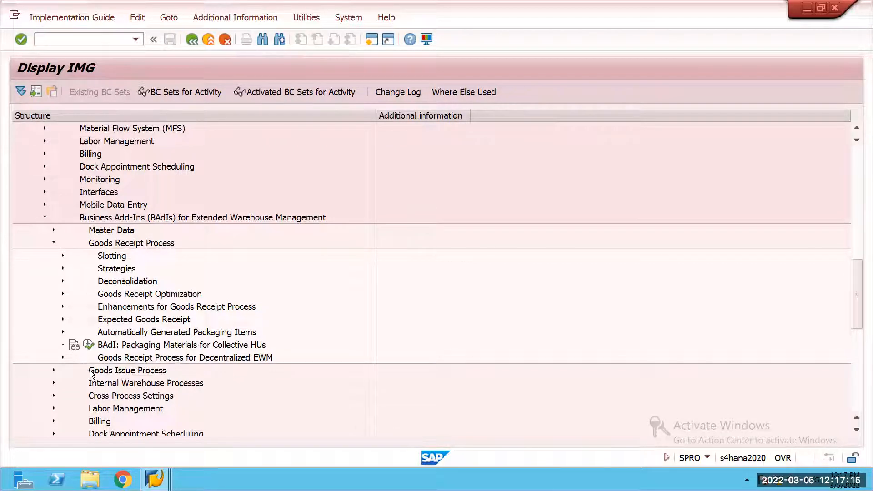
{"action": "scroll", "coordinate": [85, 387], "scroll_direction": "down", "scroll_amount": 2}
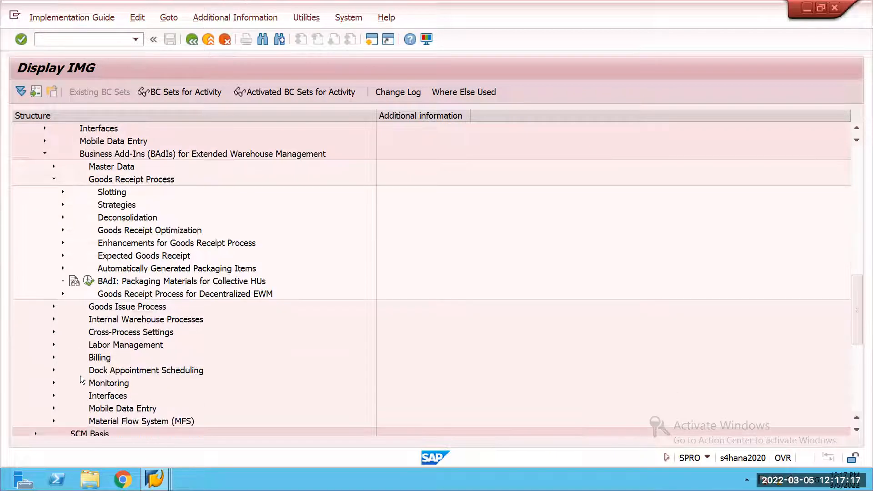
{"action": "left_click", "coordinate": [54, 180]}
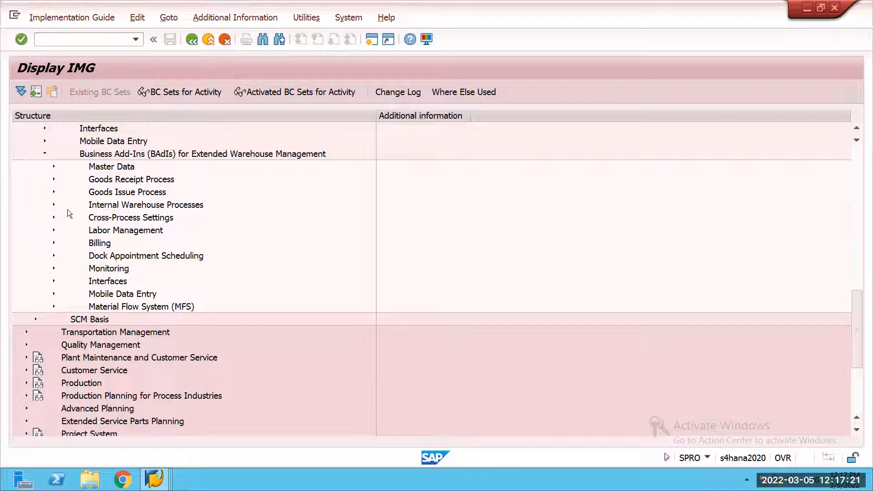
{"action": "left_click", "coordinate": [53, 192]}
{"action": "left_click", "coordinate": [62, 218]}
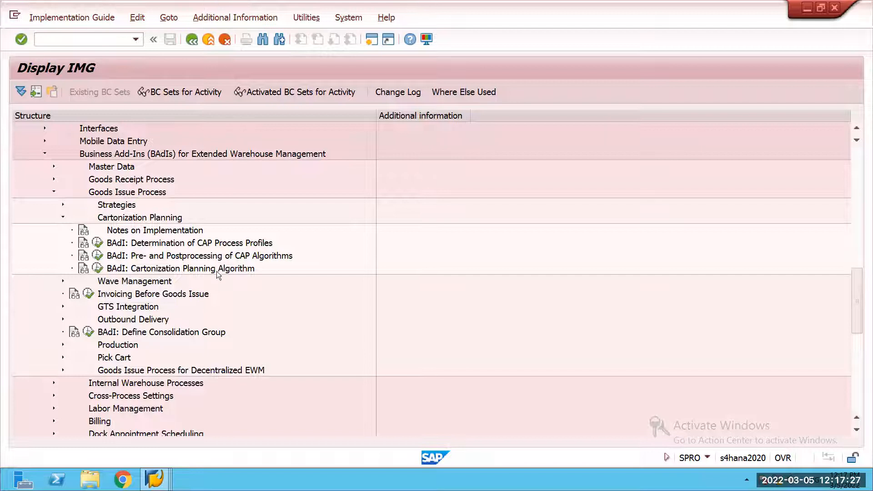
{"action": "left_click", "coordinate": [98, 269]}
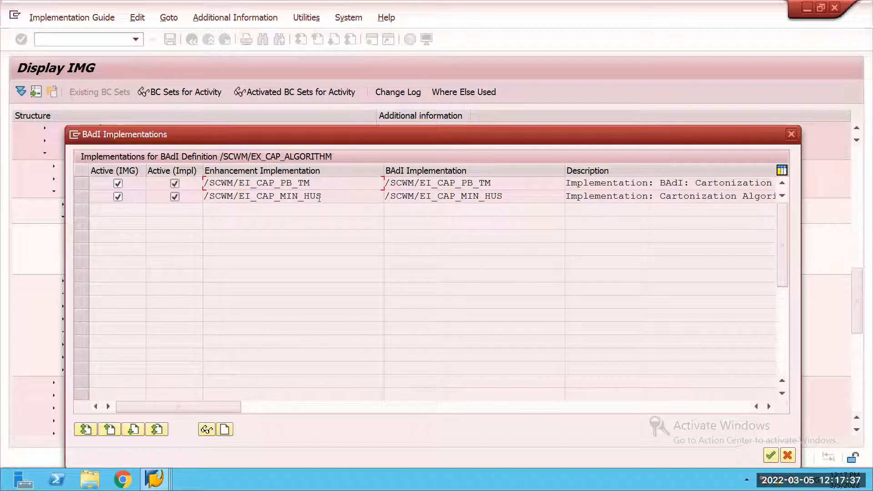
Step: Keep the BAdI implementations list open, start SPRO in another new session and display the SAP Reference IMG there
{"action": "left_click", "coordinate": [155, 479]}
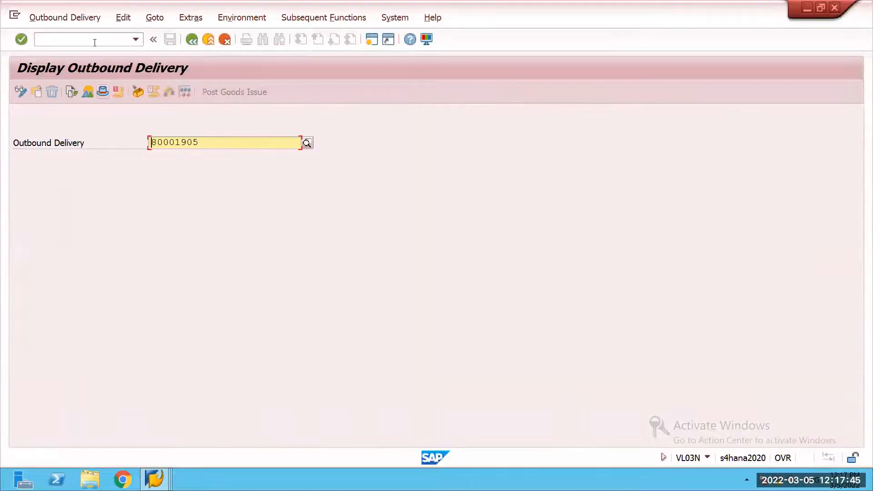
{"action": "left_click", "coordinate": [94, 43]}
{"action": "type", "text": "/ospro"}
{"action": "key", "text": "Return"}
{"action": "left_click", "coordinate": [70, 95]}
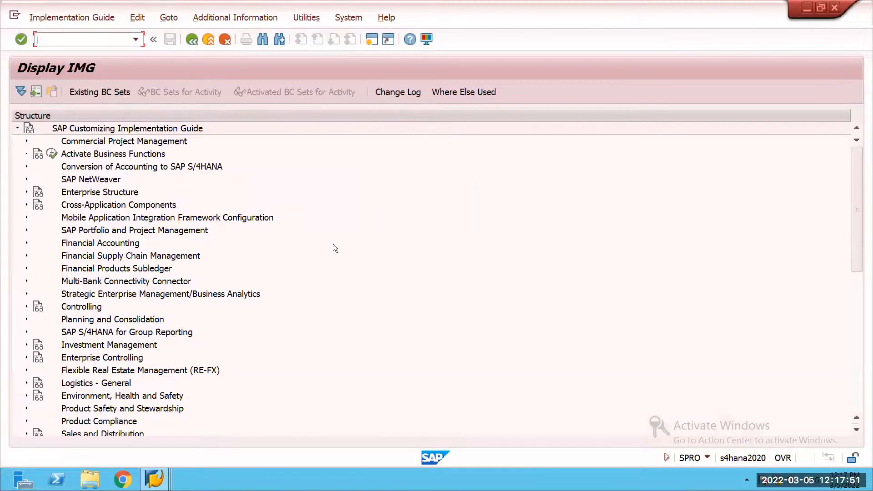
Step: Expand SCM Extended Warehouse Management and Extended Warehouse Management in the new session's IMG structure
{"action": "scroll", "coordinate": [333, 243], "scroll_direction": "down", "scroll_amount": 2}
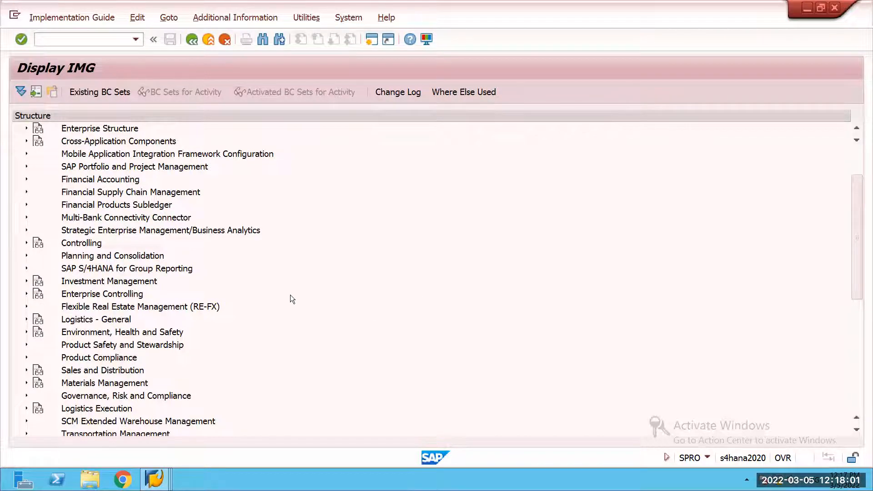
{"action": "scroll", "coordinate": [300, 309], "scroll_direction": "down", "scroll_amount": 1}
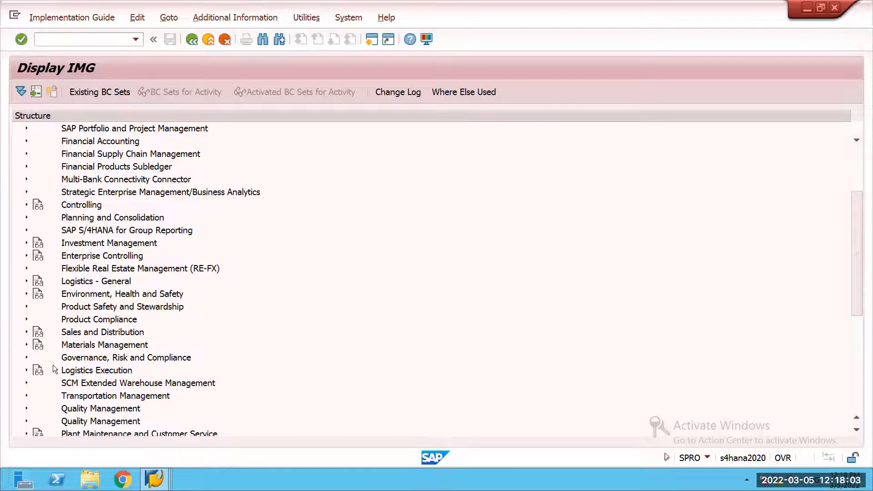
{"action": "scroll", "coordinate": [51, 332], "scroll_direction": "down", "scroll_amount": 1}
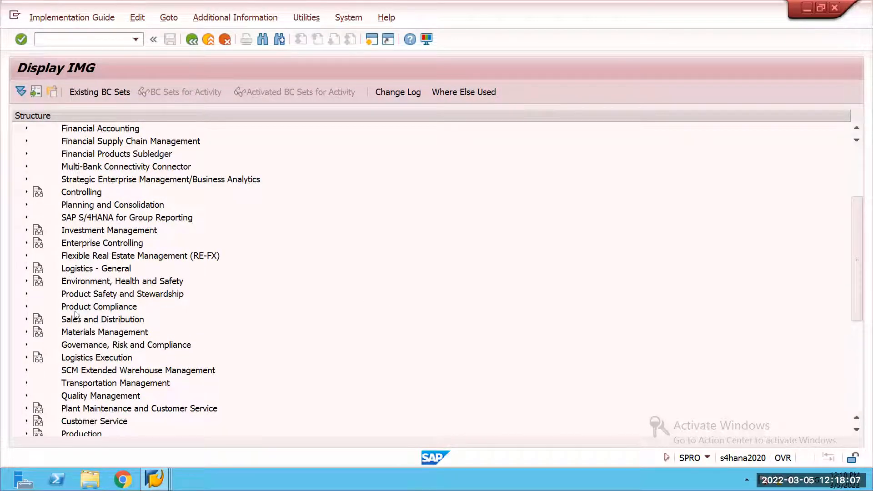
{"action": "left_click", "coordinate": [25, 369]}
{"action": "scroll", "coordinate": [47, 378], "scroll_direction": "down", "scroll_amount": 2}
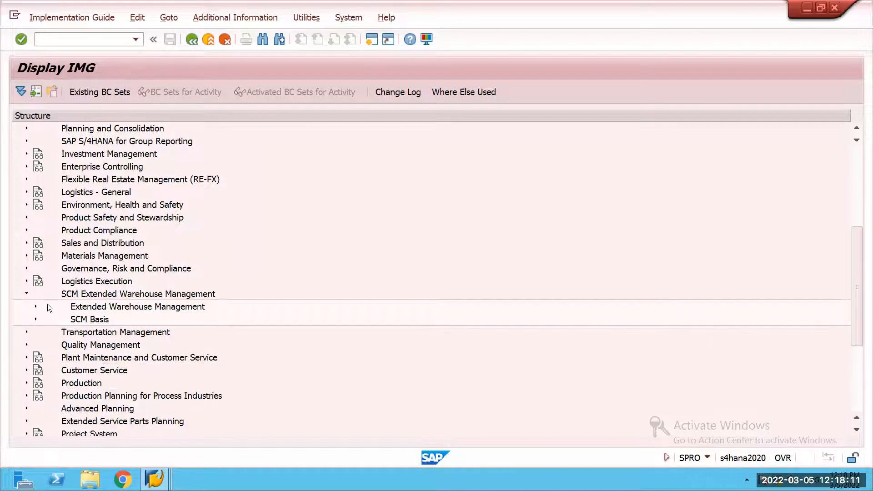
{"action": "left_click", "coordinate": [36, 308]}
{"action": "scroll", "coordinate": [72, 297], "scroll_direction": "down", "scroll_amount": 2}
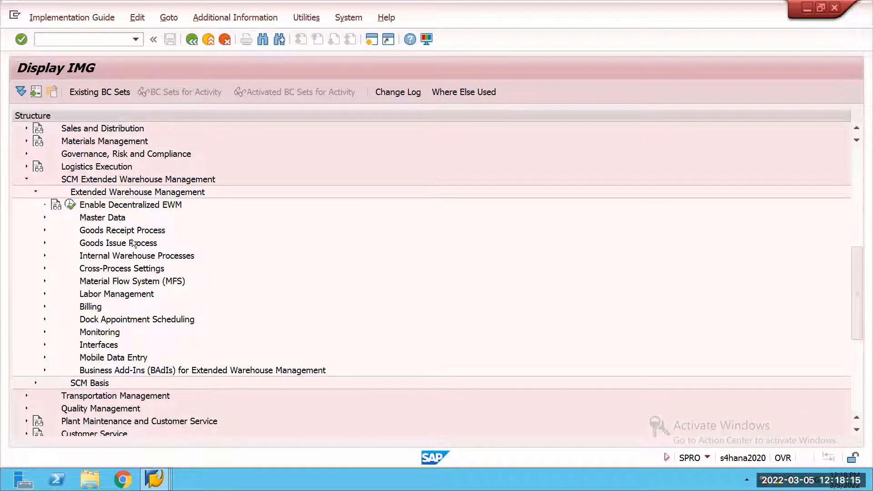
Step: Open Define Algorithm Profiles for Cartonization Planning under Goods Issue Process and Cartonization Planning
{"action": "scroll", "coordinate": [131, 243], "scroll_direction": "down", "scroll_amount": 2}
{"action": "left_click", "coordinate": [45, 179]}
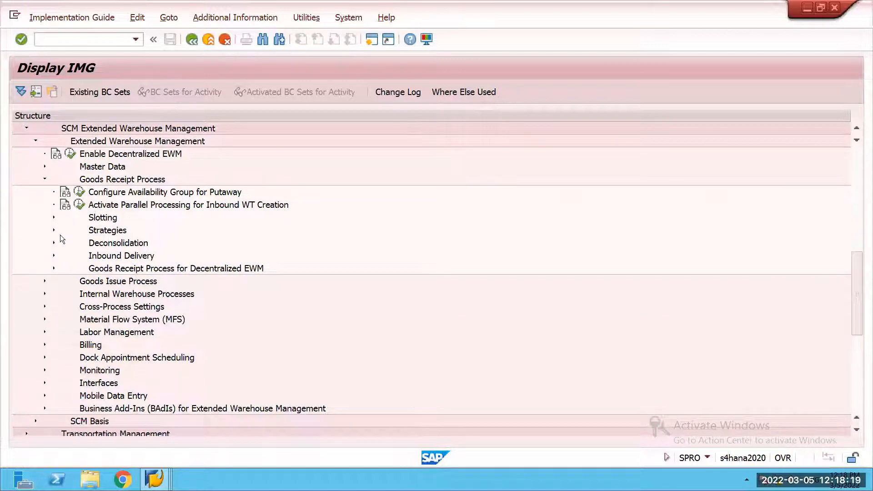
{"action": "left_click", "coordinate": [45, 179]}
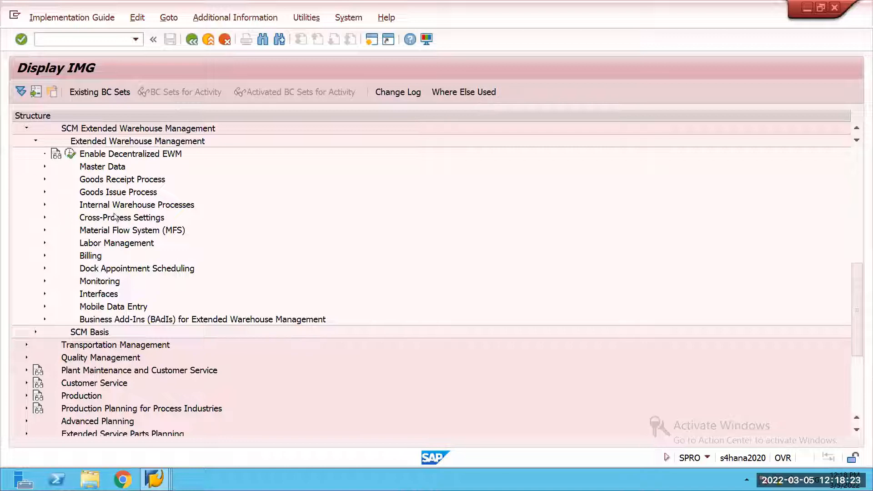
{"action": "left_click", "coordinate": [45, 192]}
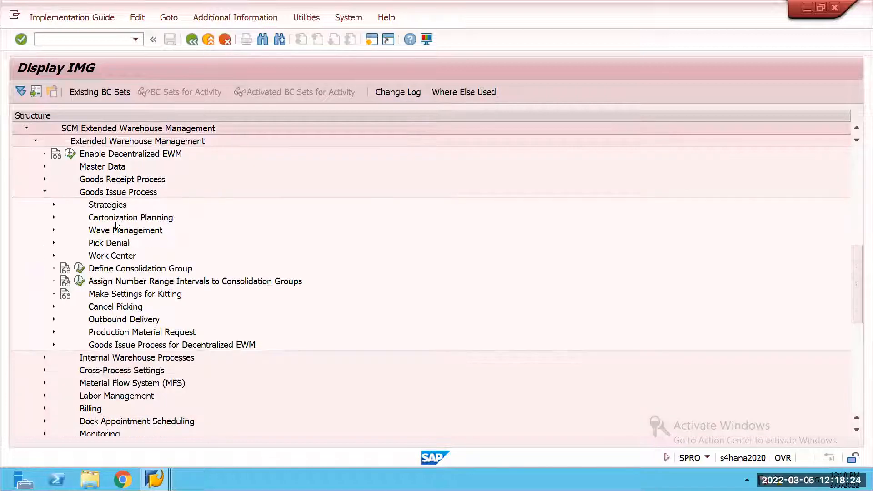
{"action": "left_click", "coordinate": [54, 217]}
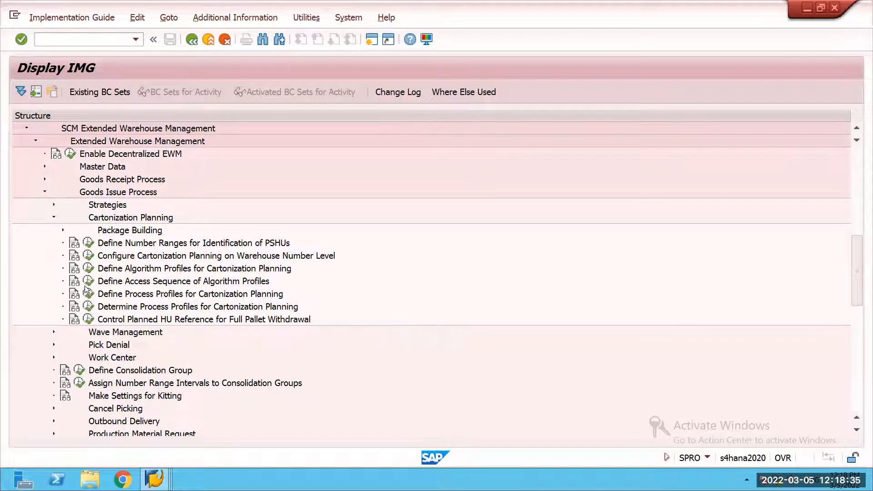
{"action": "left_click", "coordinate": [90, 272]}
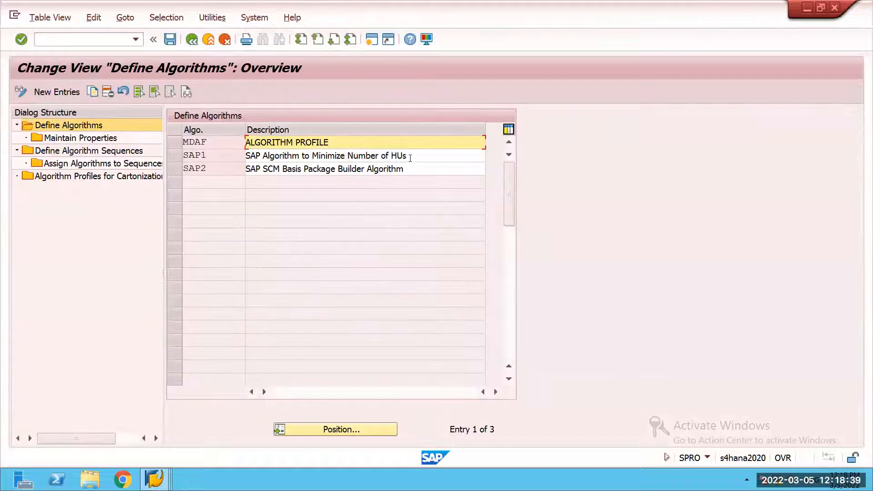
Step: Compare the description of algorithm SAP1 with the BAdI implementation /SCWM/EI_CAP_MIN_HUS in the other session's implementations list
{"action": "left_click_drag", "start_coordinate": [410, 158], "coordinate": [246, 159]}
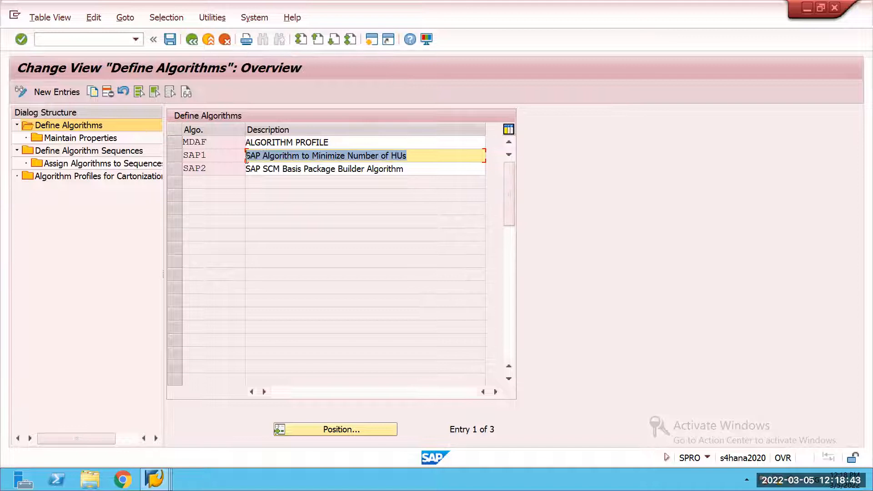
{"action": "left_click", "coordinate": [155, 480]}
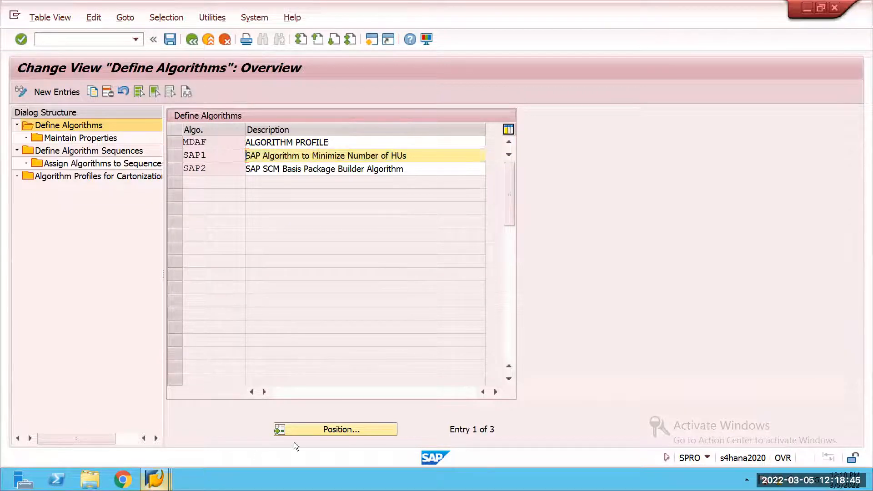
{"action": "mouse_move", "coordinate": [168, 478]}
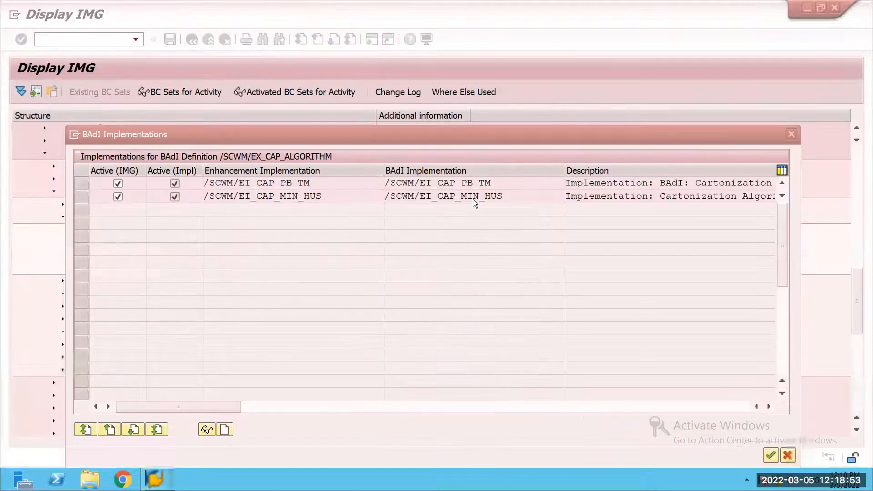
{"action": "left_click", "coordinate": [460, 202]}
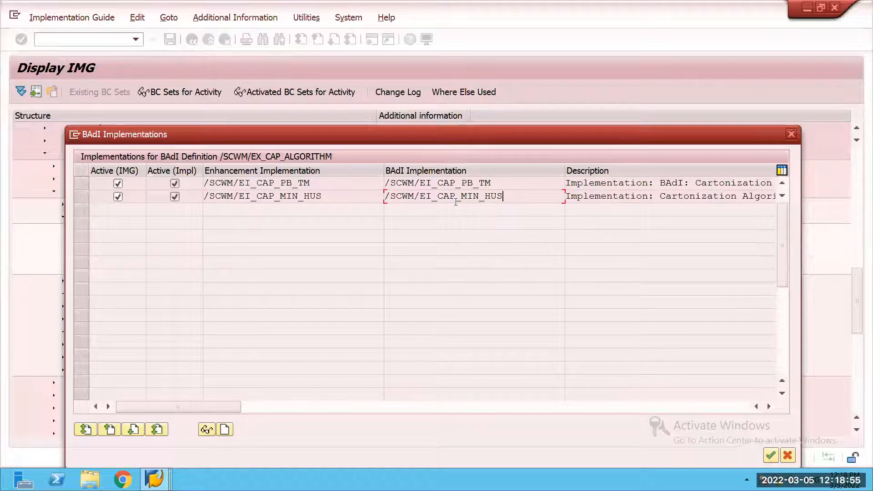
Step: Examine the enhancement and BAdI implementation names /SCWM/EI_CAP_PB_TM and /SCWM/EI_CAP_MIN_HUS in the implementations list
{"action": "key", "text": "shift+Left"}
{"action": "key", "text": "shift+Left"}
{"action": "key", "text": "shift+Left"}
{"action": "key", "text": "shift+Left"}
{"action": "key", "text": "shift+Left"}
{"action": "key", "text": "shift+Left"}
{"action": "key", "text": "shift+Left"}
{"action": "key", "text": "shift+Left"}
{"action": "key", "text": "shift+Left"}
{"action": "key", "text": "shift+Left"}
{"action": "key", "text": "shift+Left"}
{"action": "key", "text": "shift+Left"}
{"action": "key", "text": "Left"}
{"action": "left_click", "coordinate": [457, 188]}
{"action": "key", "text": "shift+Left"}
{"action": "key", "text": "shift+Left"}
{"action": "key", "text": "shift+Left"}
{"action": "key", "text": "shift+Left"}
{"action": "key", "text": "shift+Left"}
{"action": "key", "text": "shift+Left"}
{"action": "key", "text": "shift+Left"}
{"action": "key", "text": "shift+Left"}
{"action": "key", "text": "shift+Left"}
{"action": "key", "text": "shift+Left"}
{"action": "key", "text": "shift+Left"}
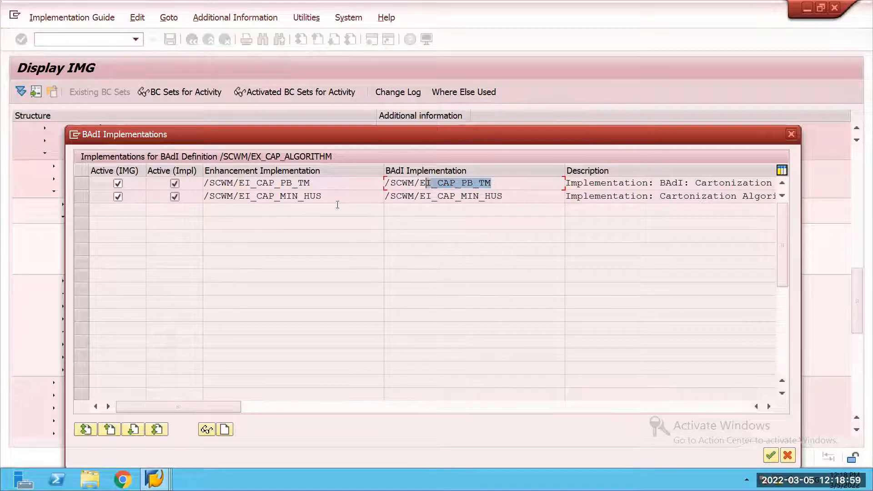
{"action": "key", "text": "Left"}
{"action": "left_click", "coordinate": [322, 183]}
{"action": "key", "text": "shift+Left"}
{"action": "key", "text": "shift+Left"}
{"action": "key", "text": "shift+Left"}
{"action": "key", "text": "shift+Left"}
{"action": "key", "text": "shift+Left"}
{"action": "key", "text": "shift+Left"}
{"action": "key", "text": "Left"}
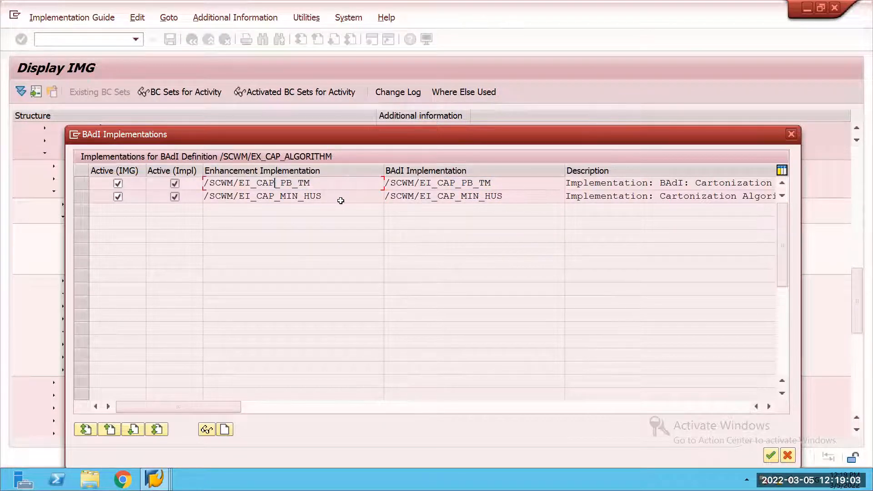
{"action": "left_click", "coordinate": [340, 201]}
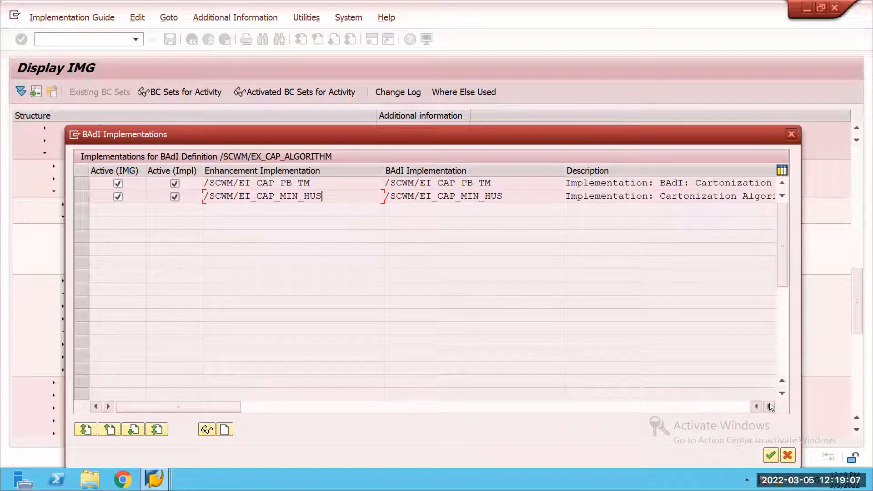
Step: Read the full descriptions of both cartonization algorithm implementations and close the BAdI implementations list
{"action": "left_click", "coordinate": [769, 406]}
{"action": "left_click", "coordinate": [770, 406]}
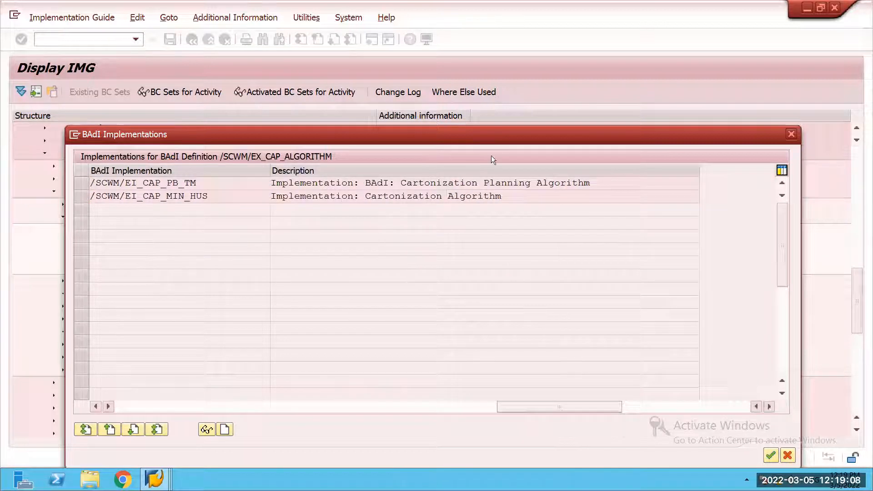
{"action": "left_click", "coordinate": [330, 196]}
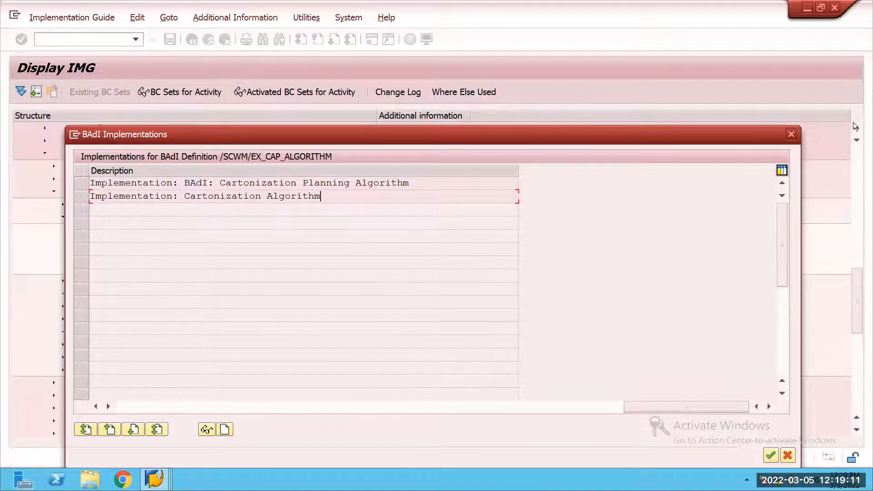
{"action": "left_click", "coordinate": [792, 134]}
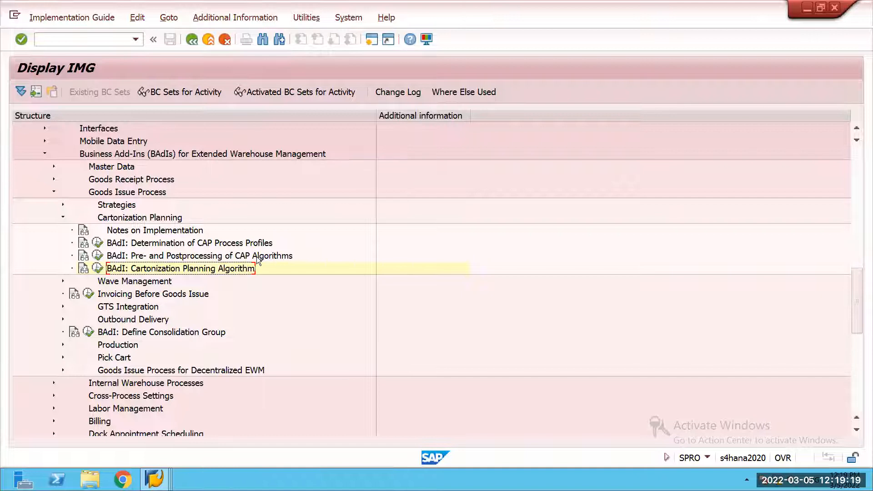
{"action": "left_click", "coordinate": [96, 244]}
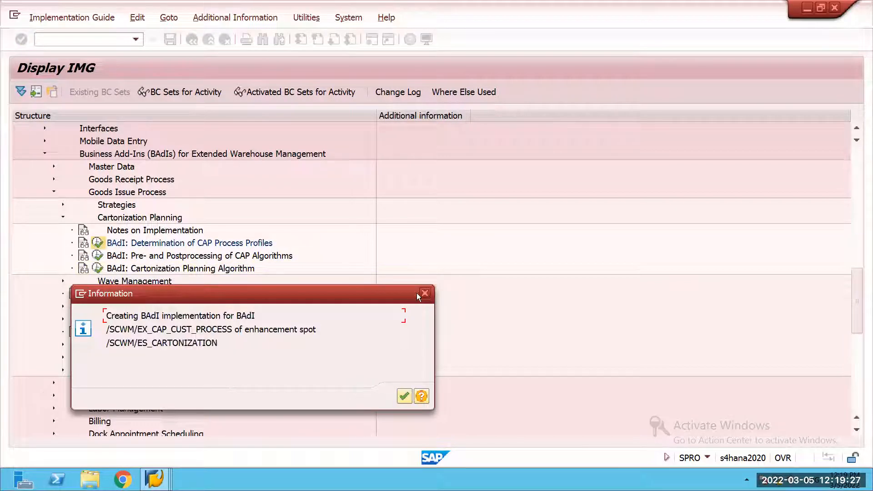
{"action": "key", "text": "Return"}
{"action": "left_click", "coordinate": [692, 314]}
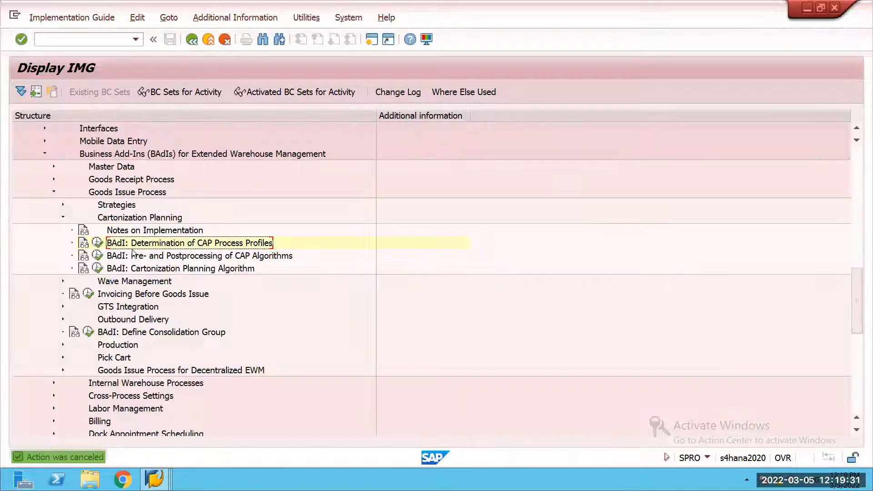
Step: Read the documentation of BAdI: Determination of CAP Process Profiles, bringing its full width into view, and close it
{"action": "left_click", "coordinate": [84, 241]}
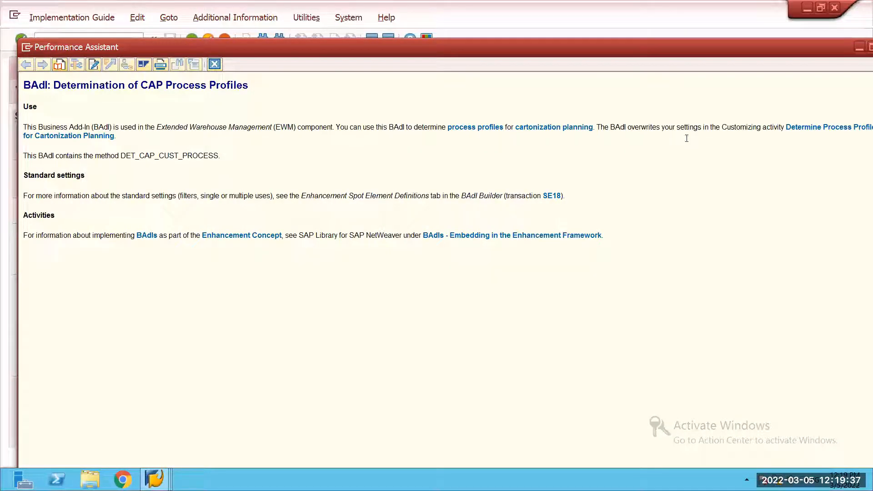
{"action": "left_click_drag", "start_coordinate": [757, 49], "coordinate": [848, 63]}
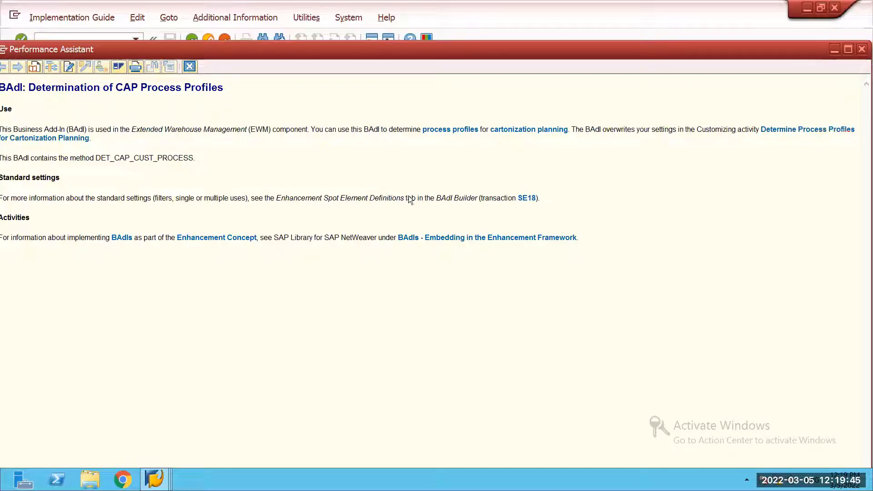
{"action": "left_click", "coordinate": [862, 50]}
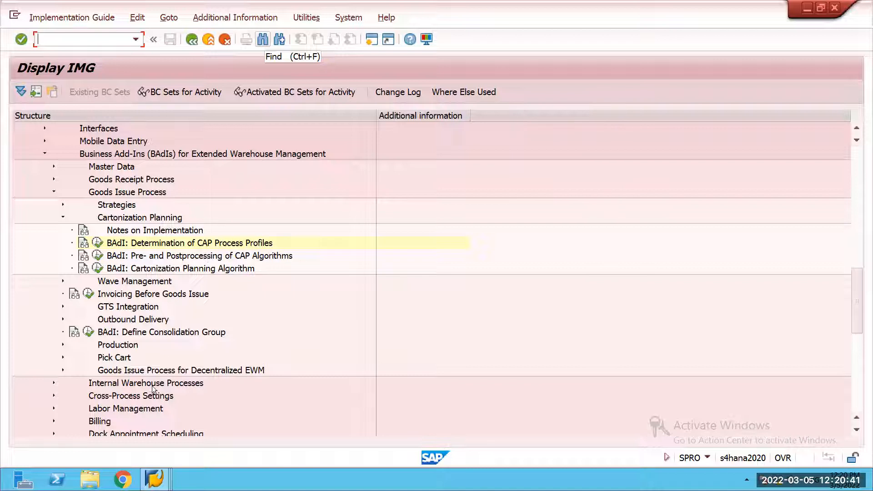
Step: Collapse Goods Issue Process and the Business Add-Ins (BAdIs) for Extended Warehouse Management node in the IMG structure
{"action": "left_click", "coordinate": [53, 192]}
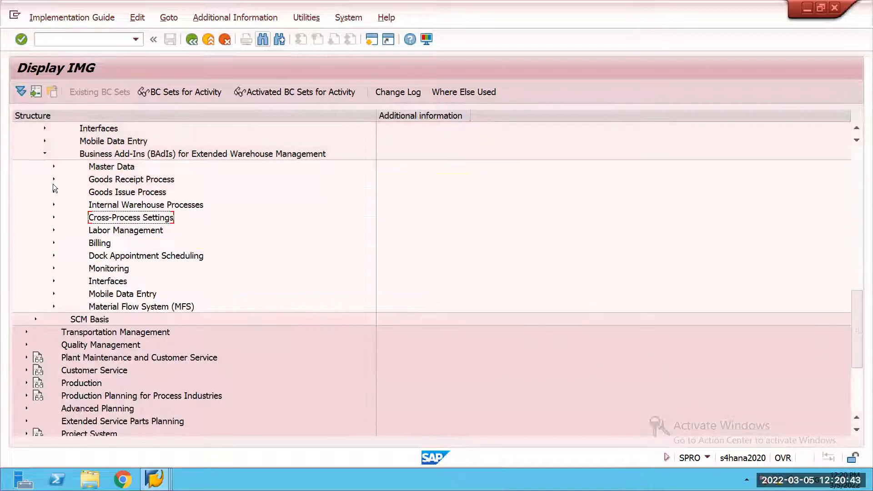
{"action": "left_click", "coordinate": [45, 205]}
{"action": "scroll", "coordinate": [86, 238], "scroll_direction": "up", "scroll_amount": 4}
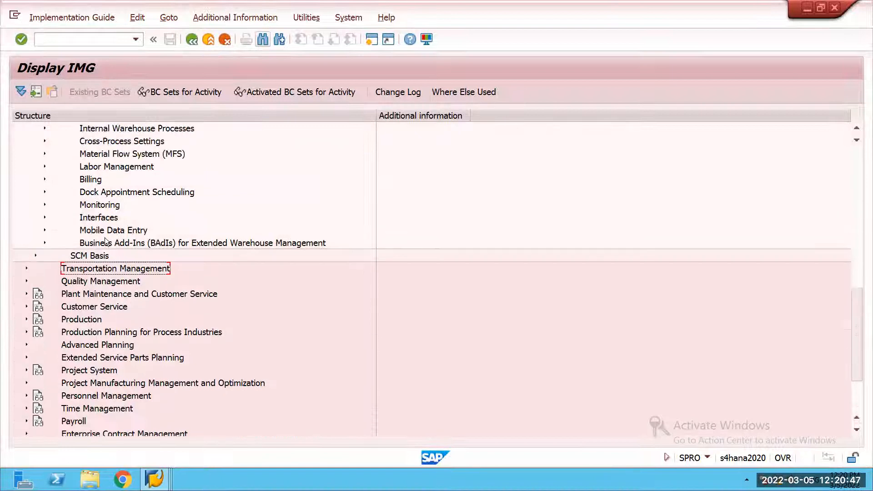